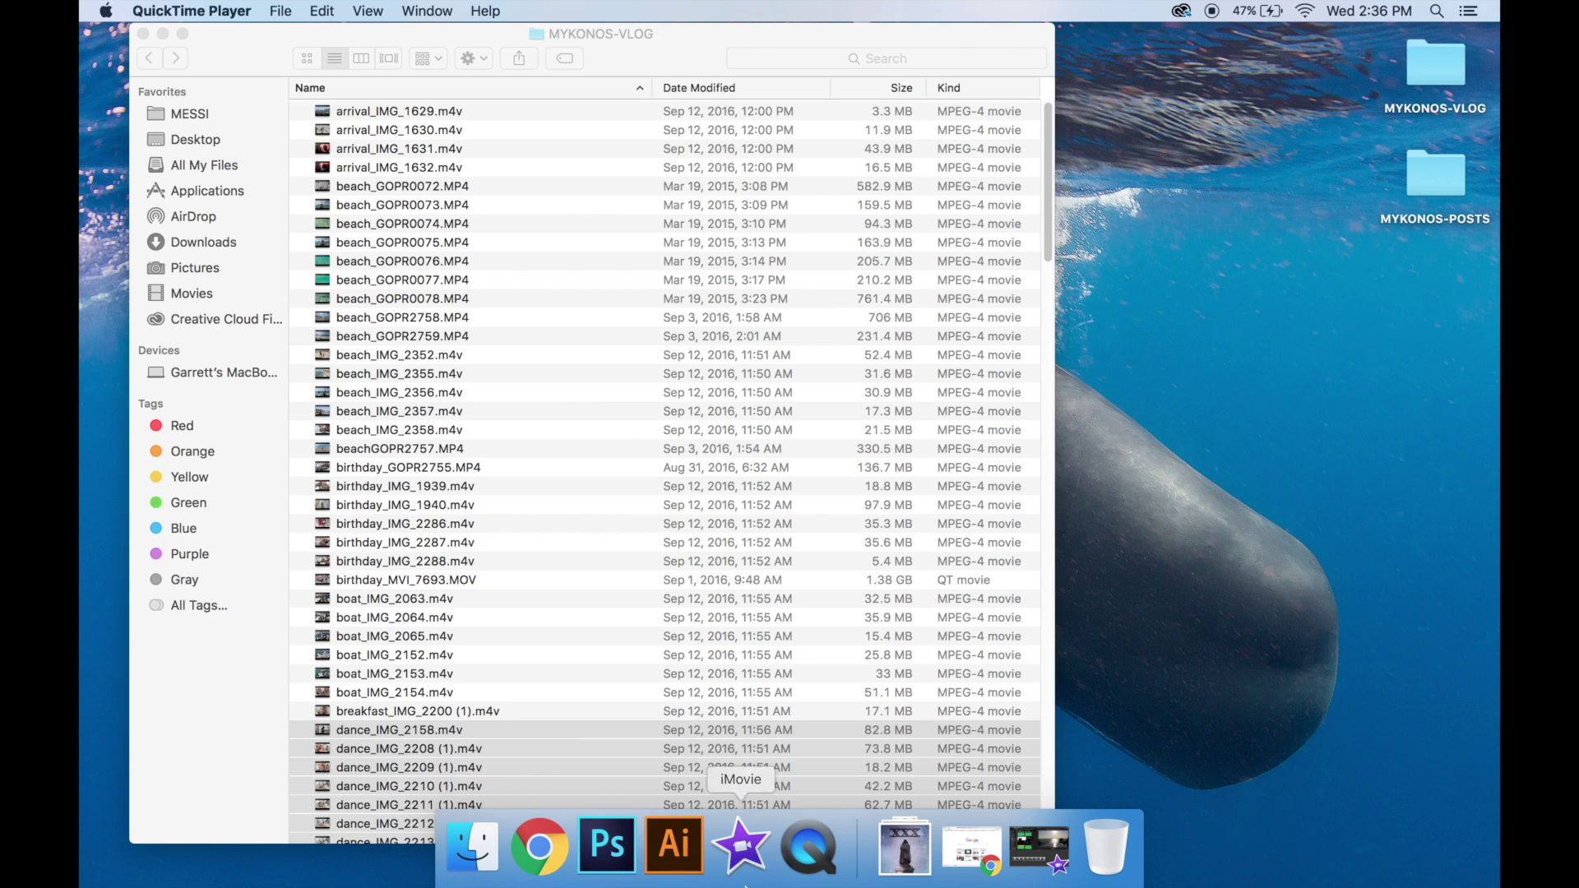
In the footage folder, select house_IMG_1654.m4v, then the IMG_3825–IMG_3830 clips
key("super+q")
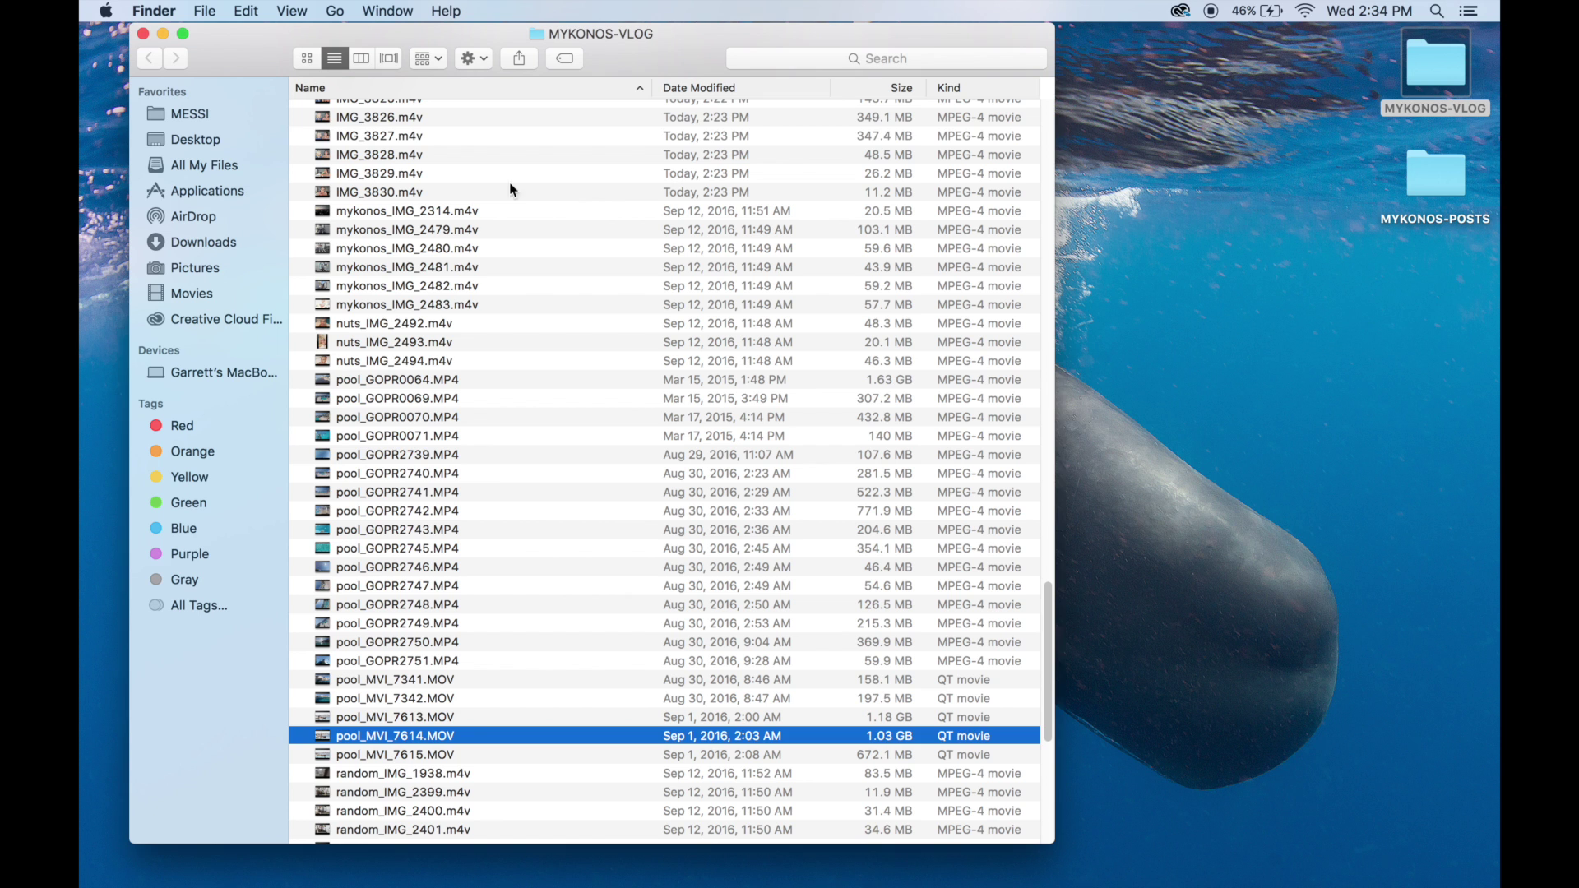
left_click(481, 141)
scroll(481, 147, "up", 6)
left_click(480, 146)
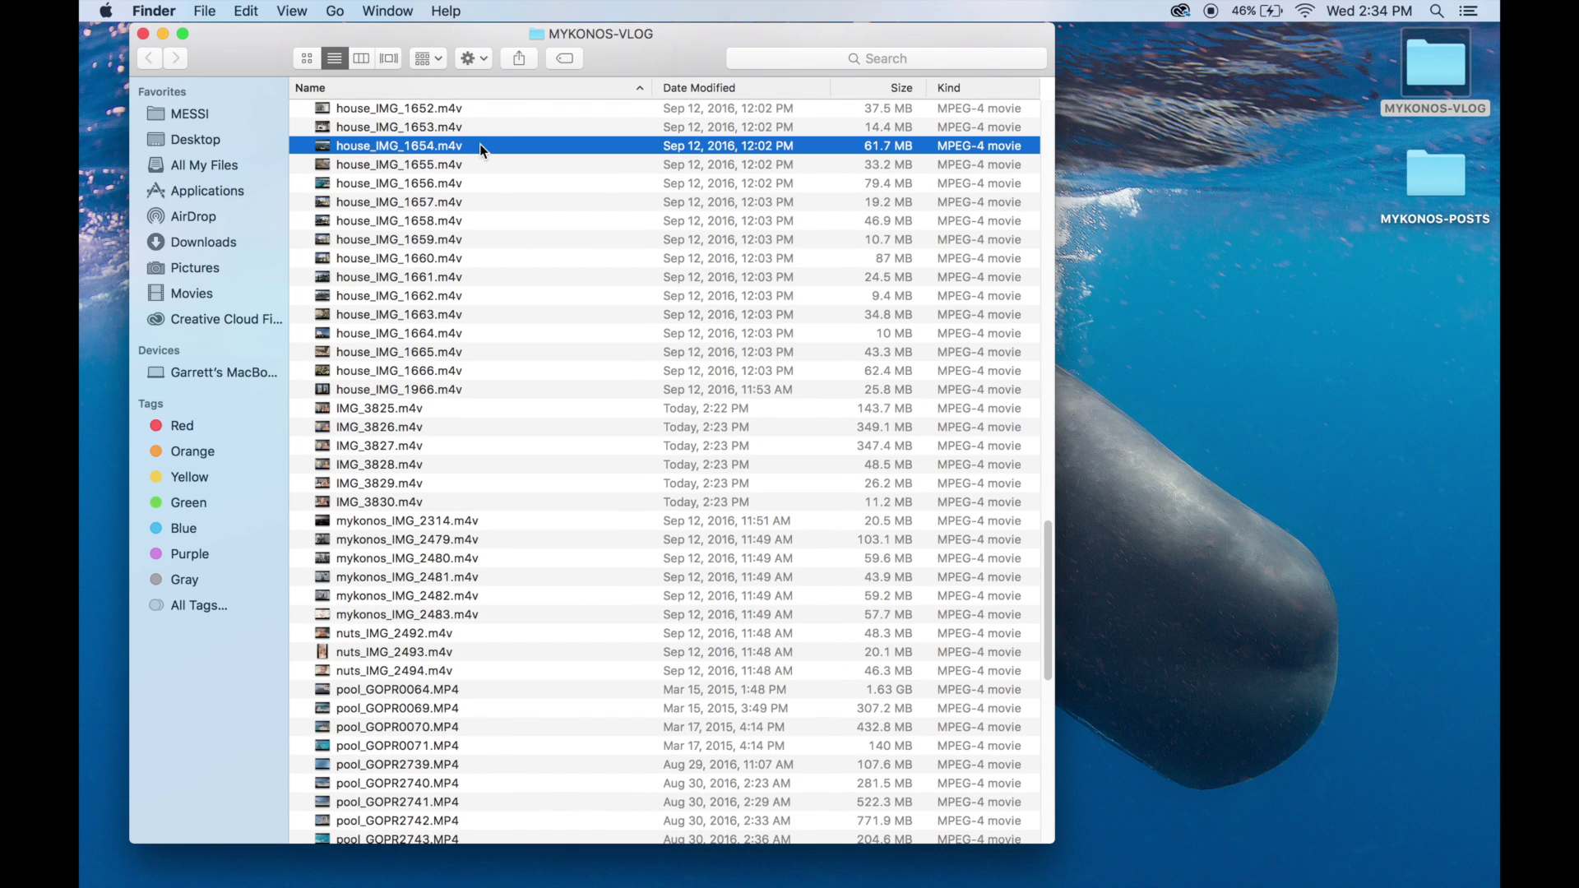
left_click(394, 406)
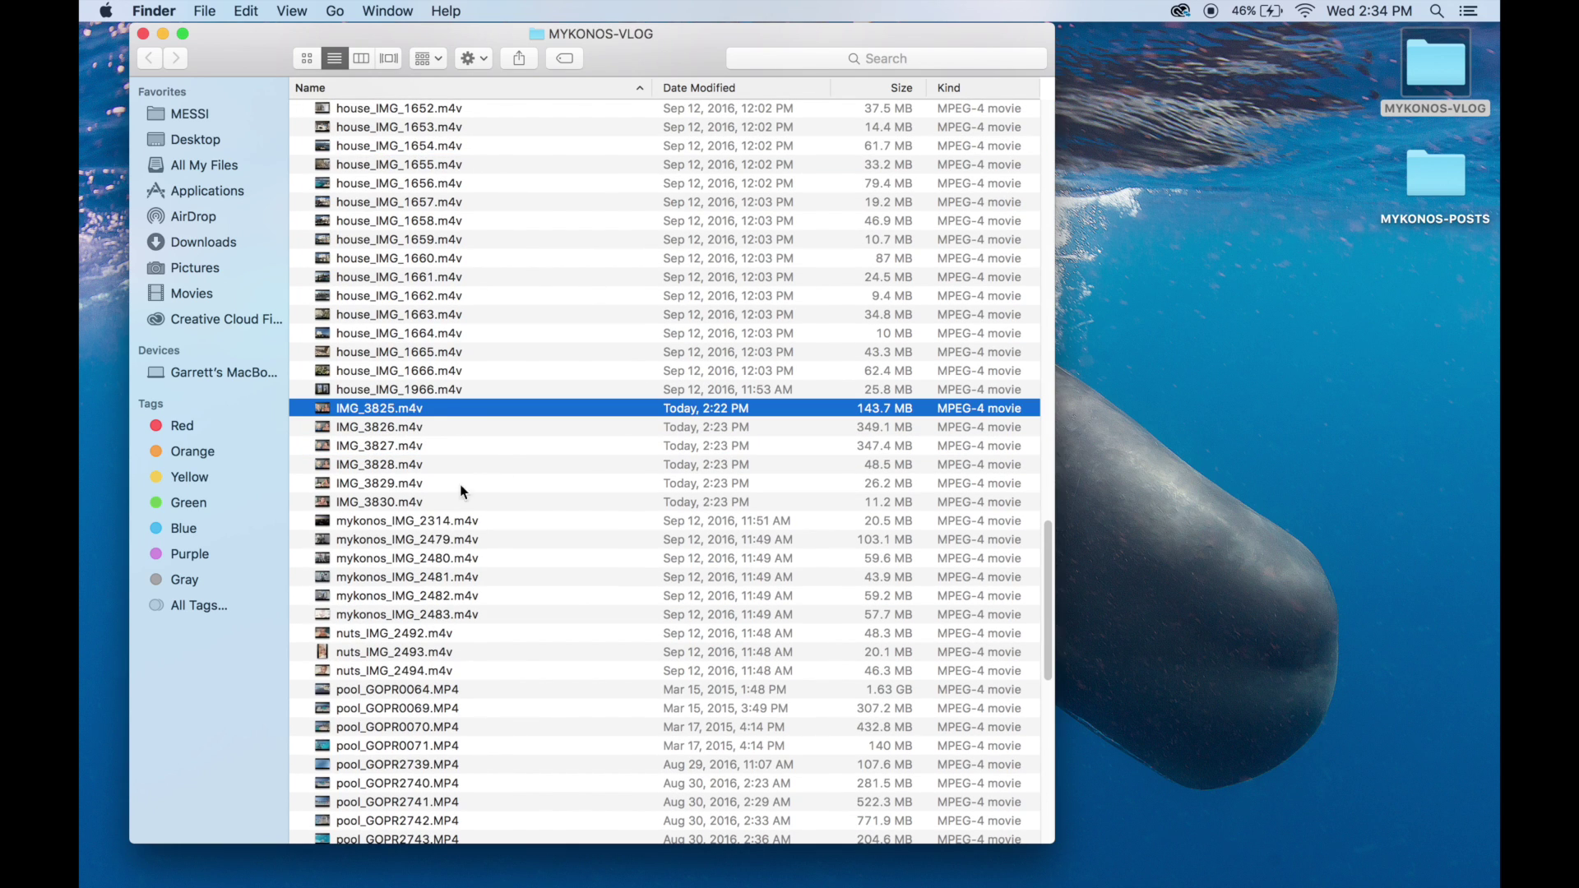
left_click(407, 496, "shift")
scroll(471, 308, "down", 7)
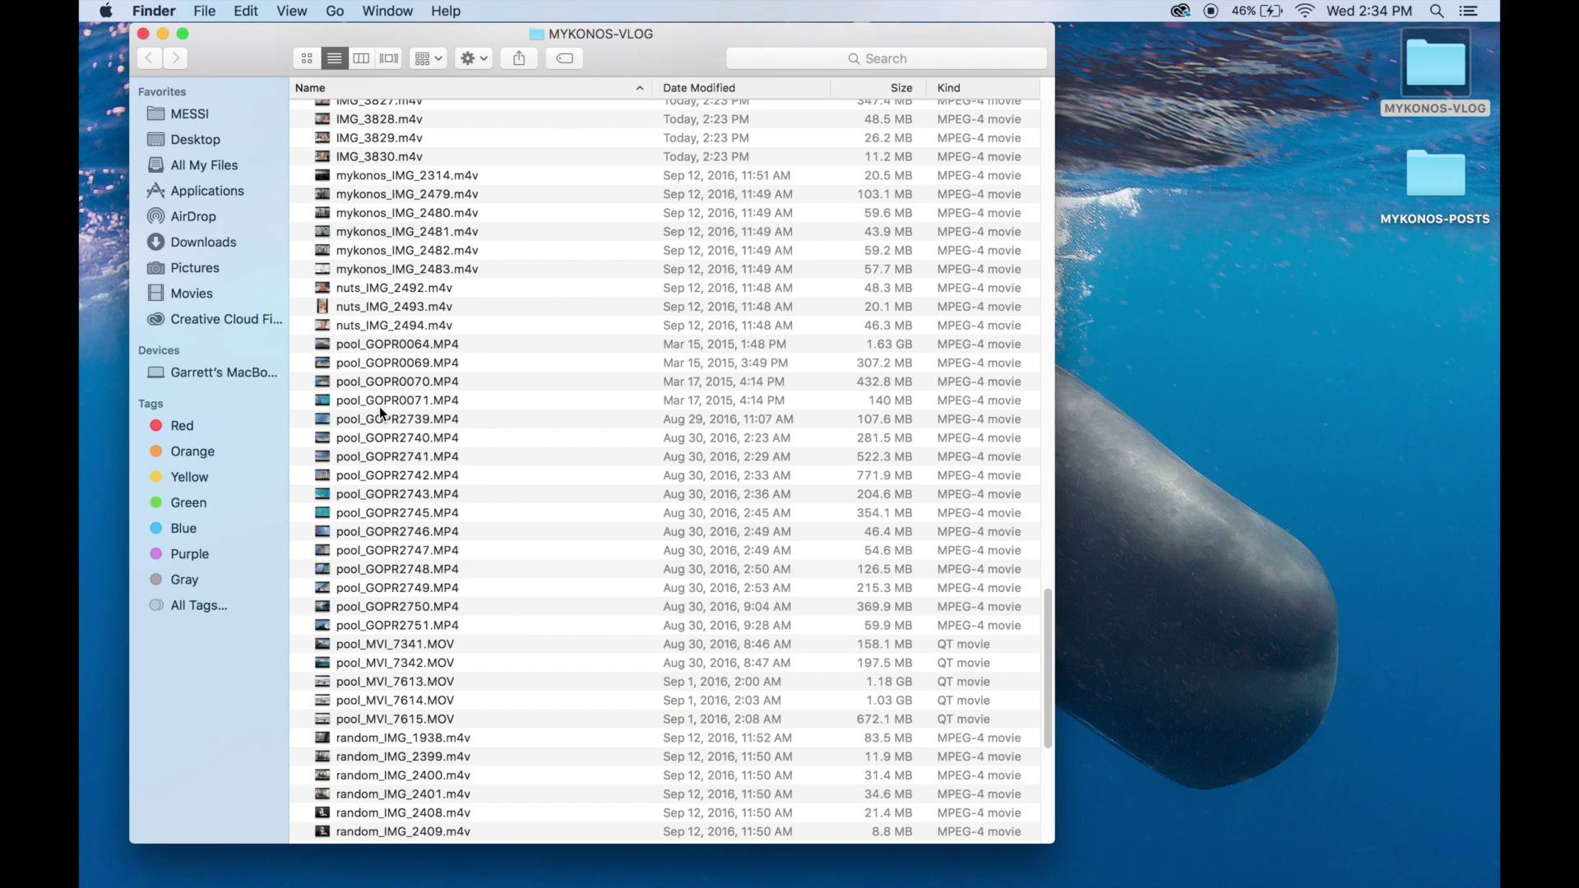
Select the pool clips from pool_GOPR0064.MP4, then the sunset clips, then the dance clips
left_click(380, 345)
left_click(378, 663, "shift")
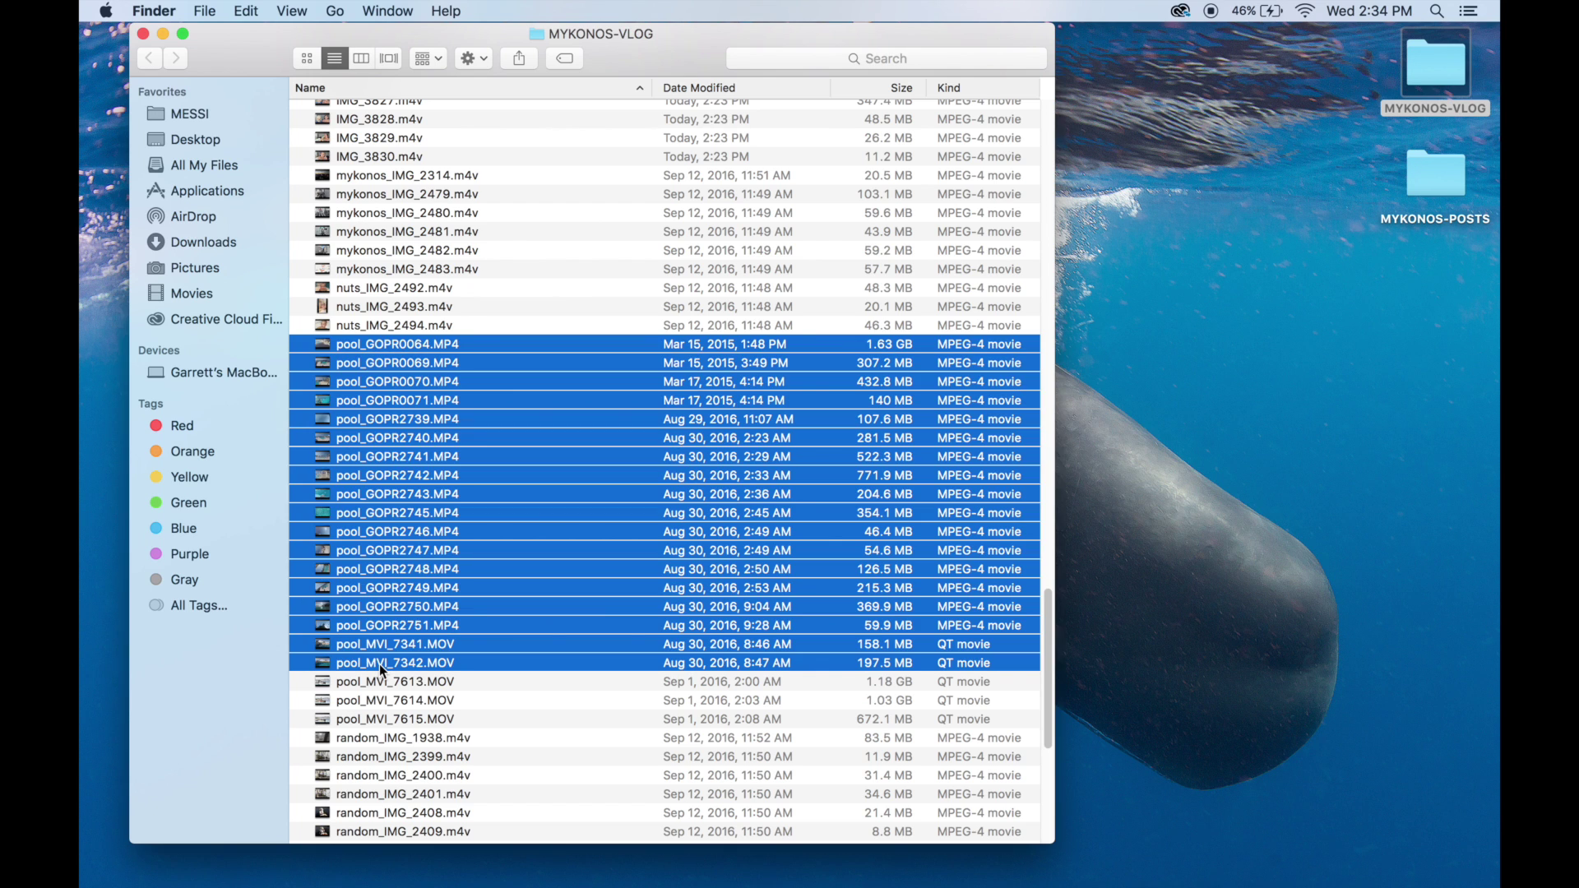
scroll(378, 663, "down", 5)
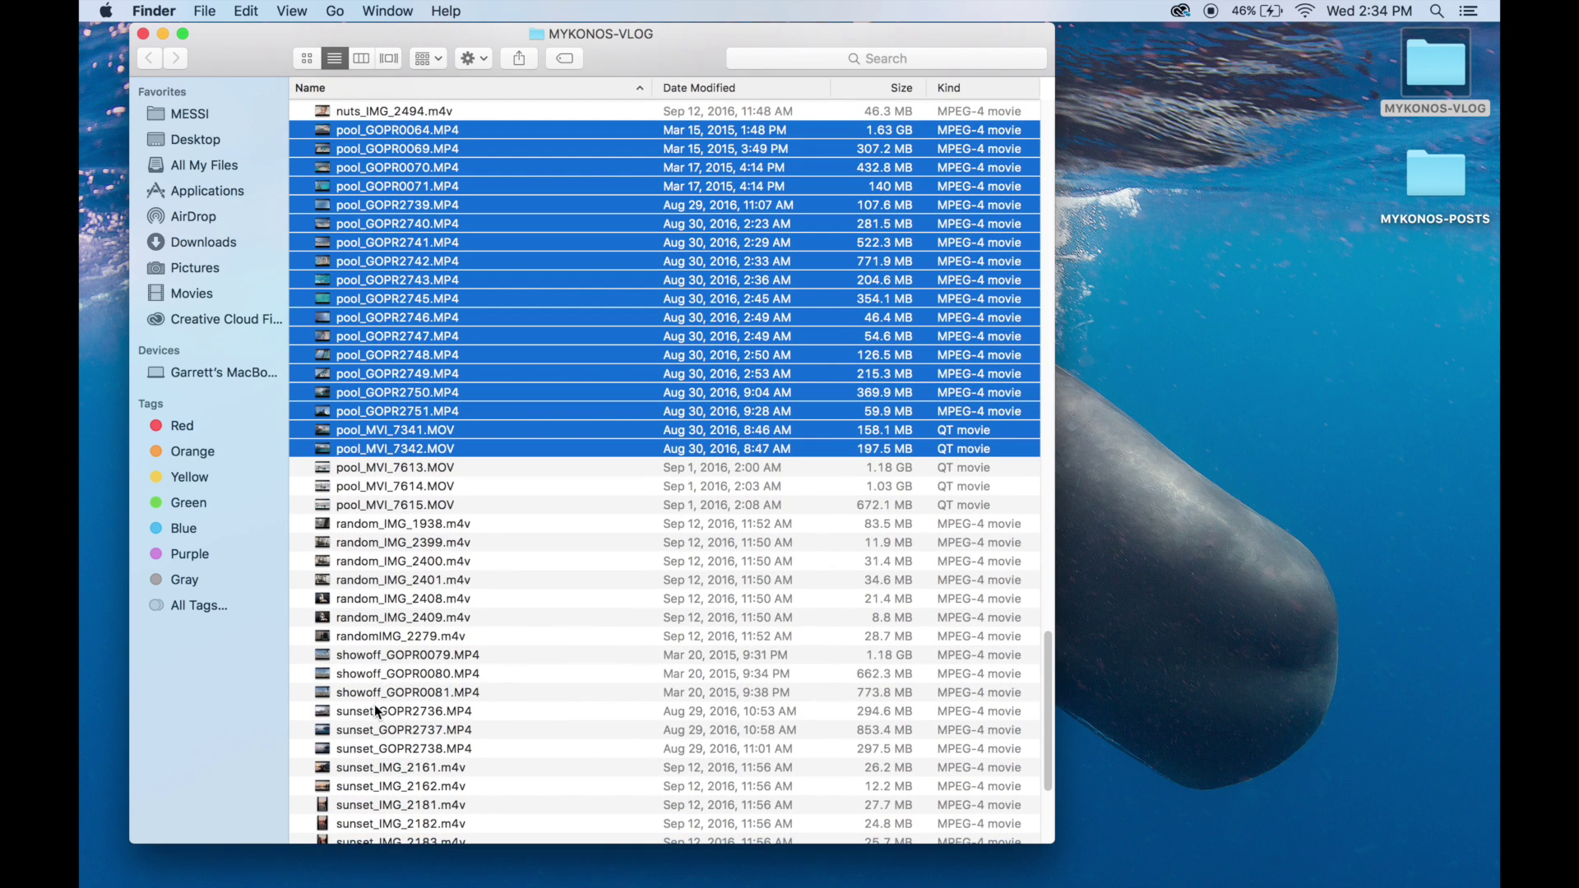
left_click(375, 712)
left_click(388, 825, "shift")
scroll(448, 546, "up", 20)
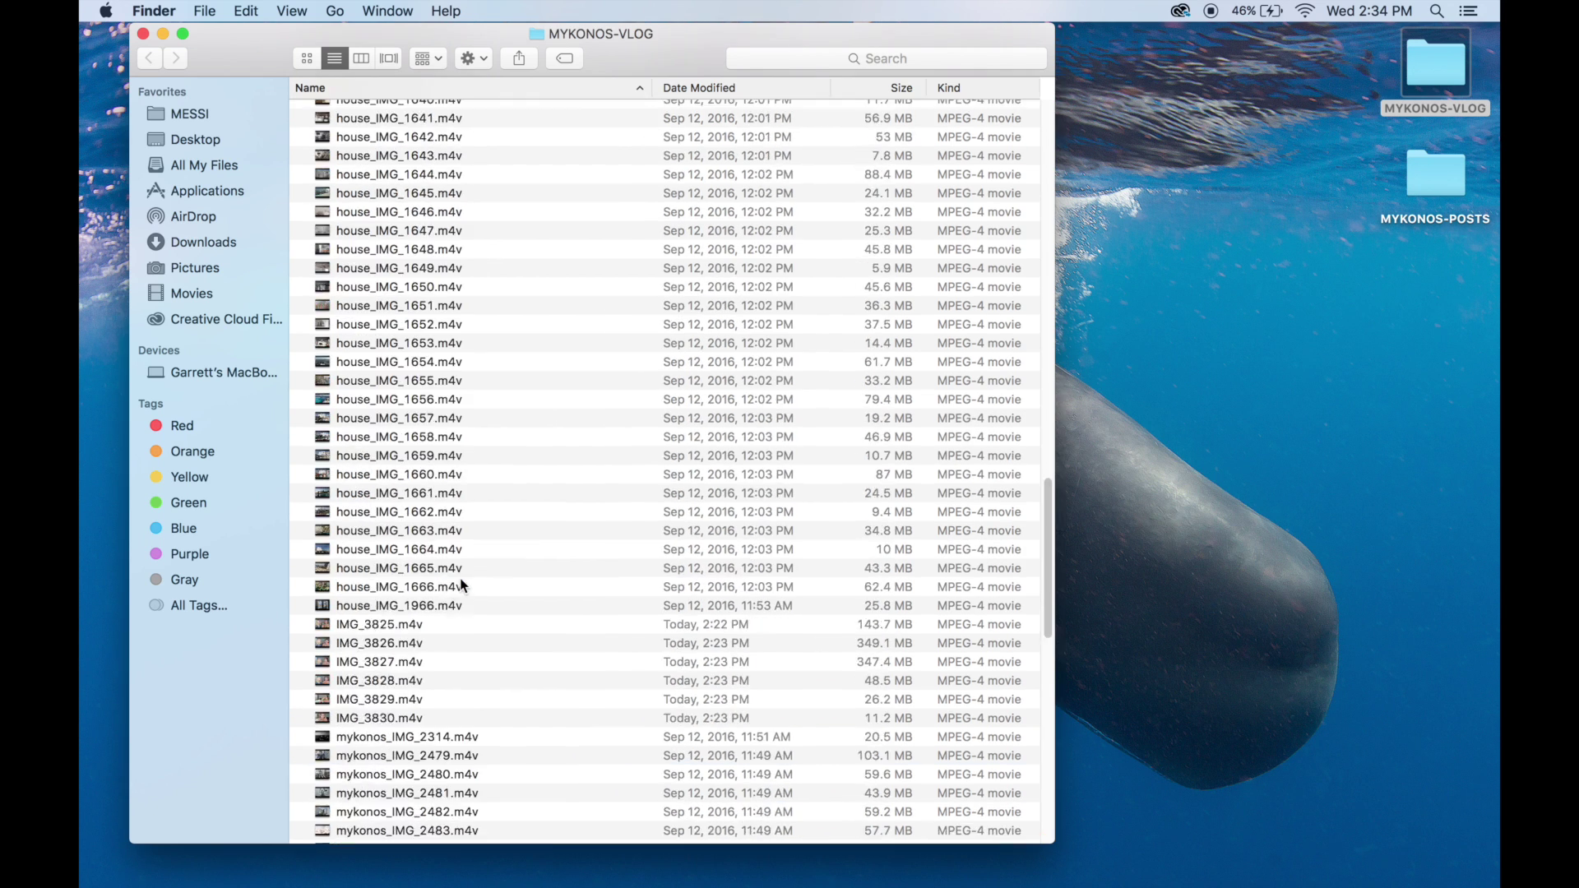
left_click(413, 466, "shift")
scroll(501, 525, "up", 5)
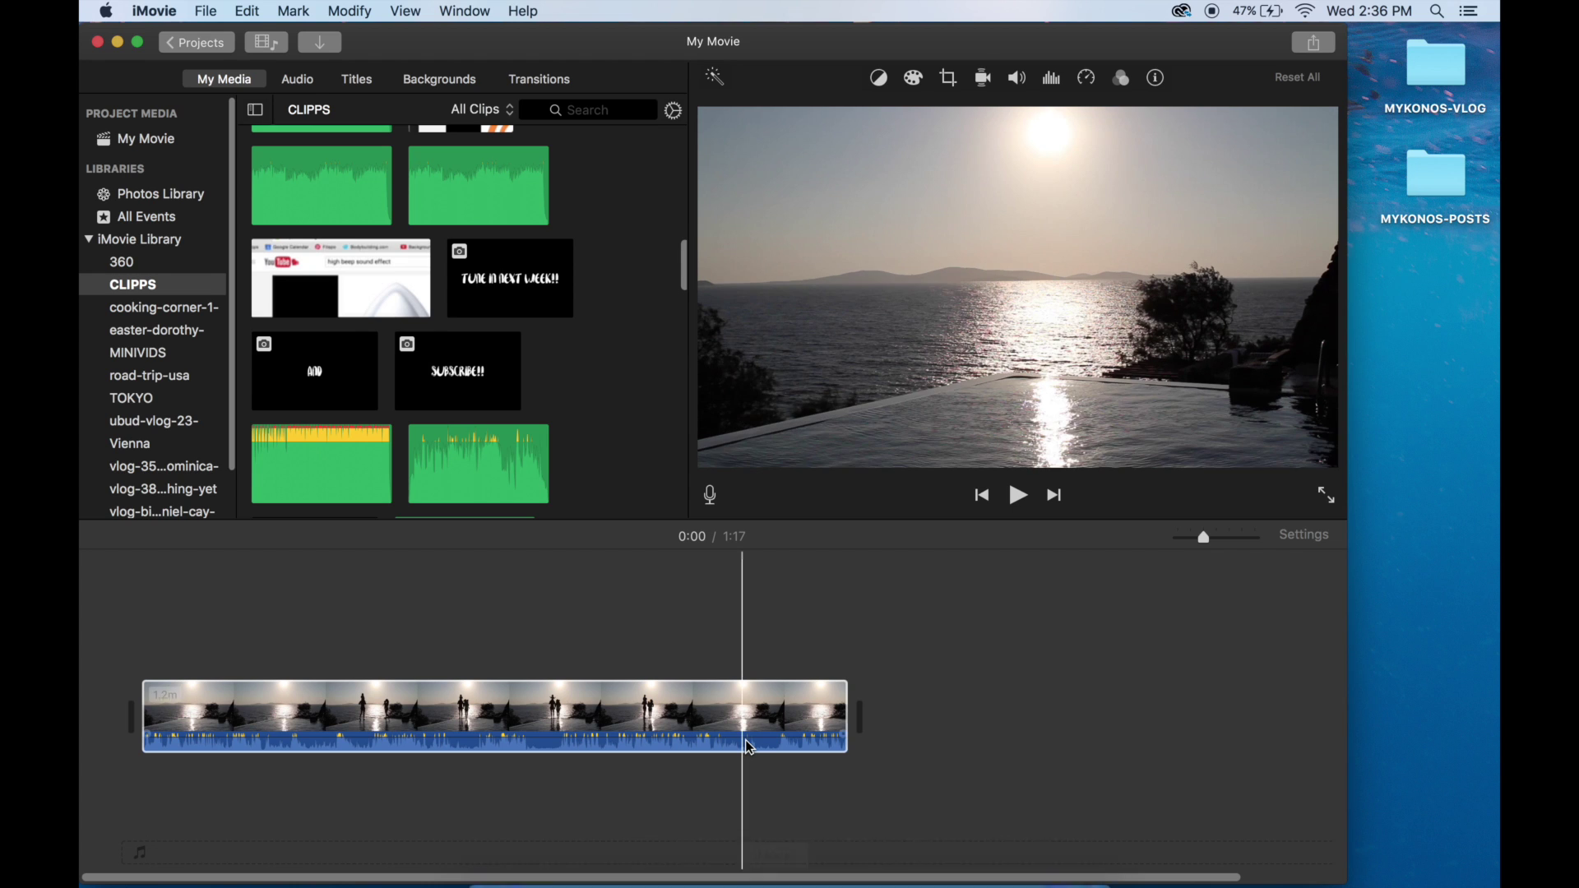
Open the MYKONOS-VLOG folder and select clips IMG_3825.m4v through IMG_3830.m4v
double_click(1452, 74)
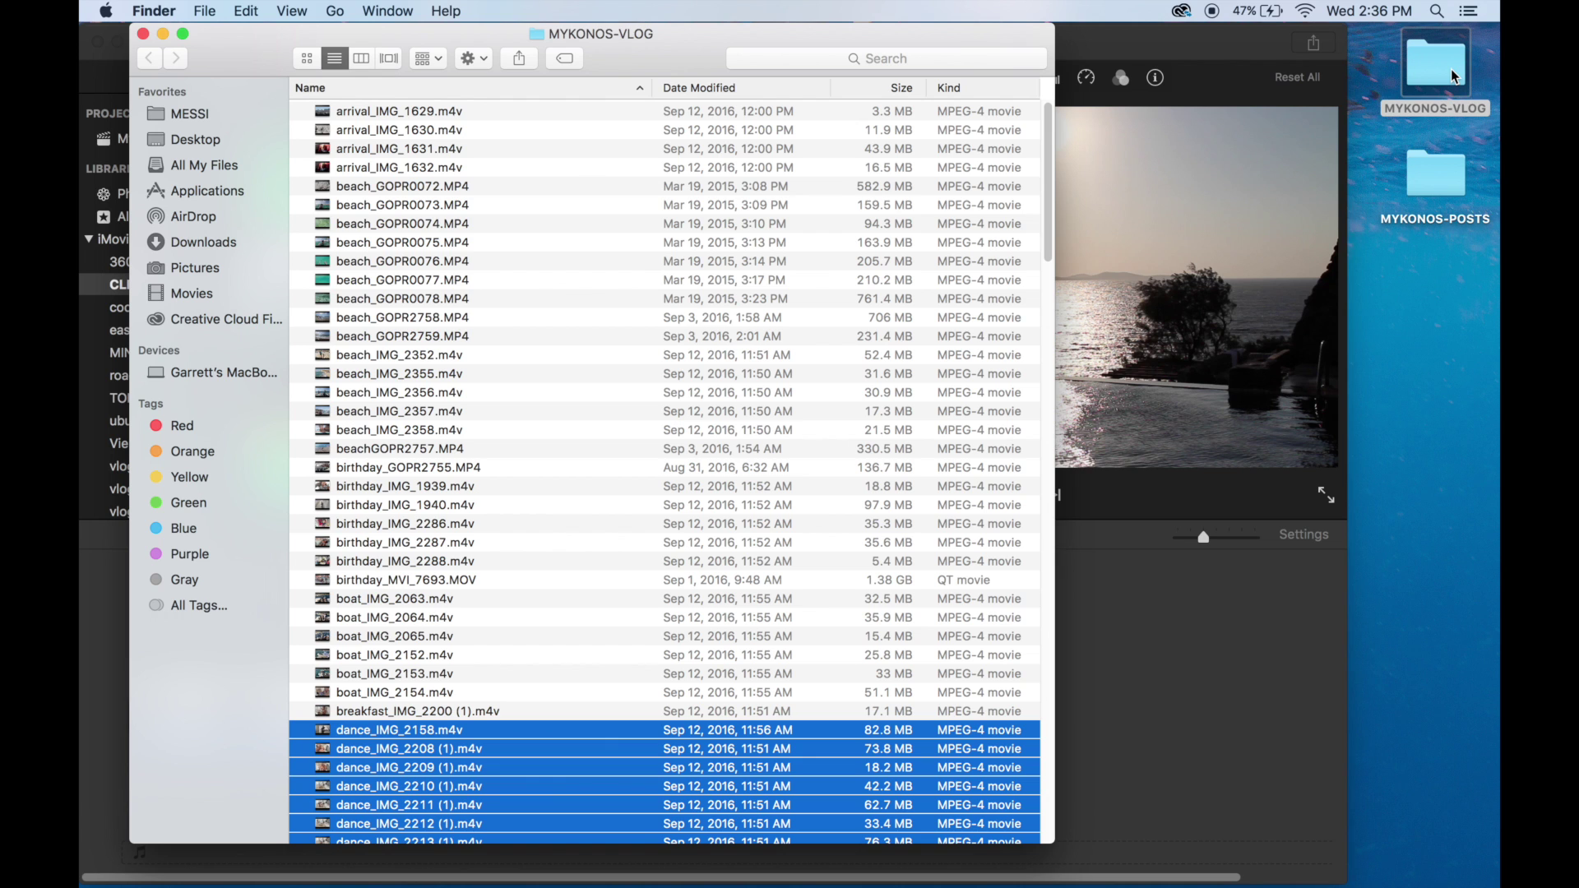
left_click_drag(256, 26, 720, 22)
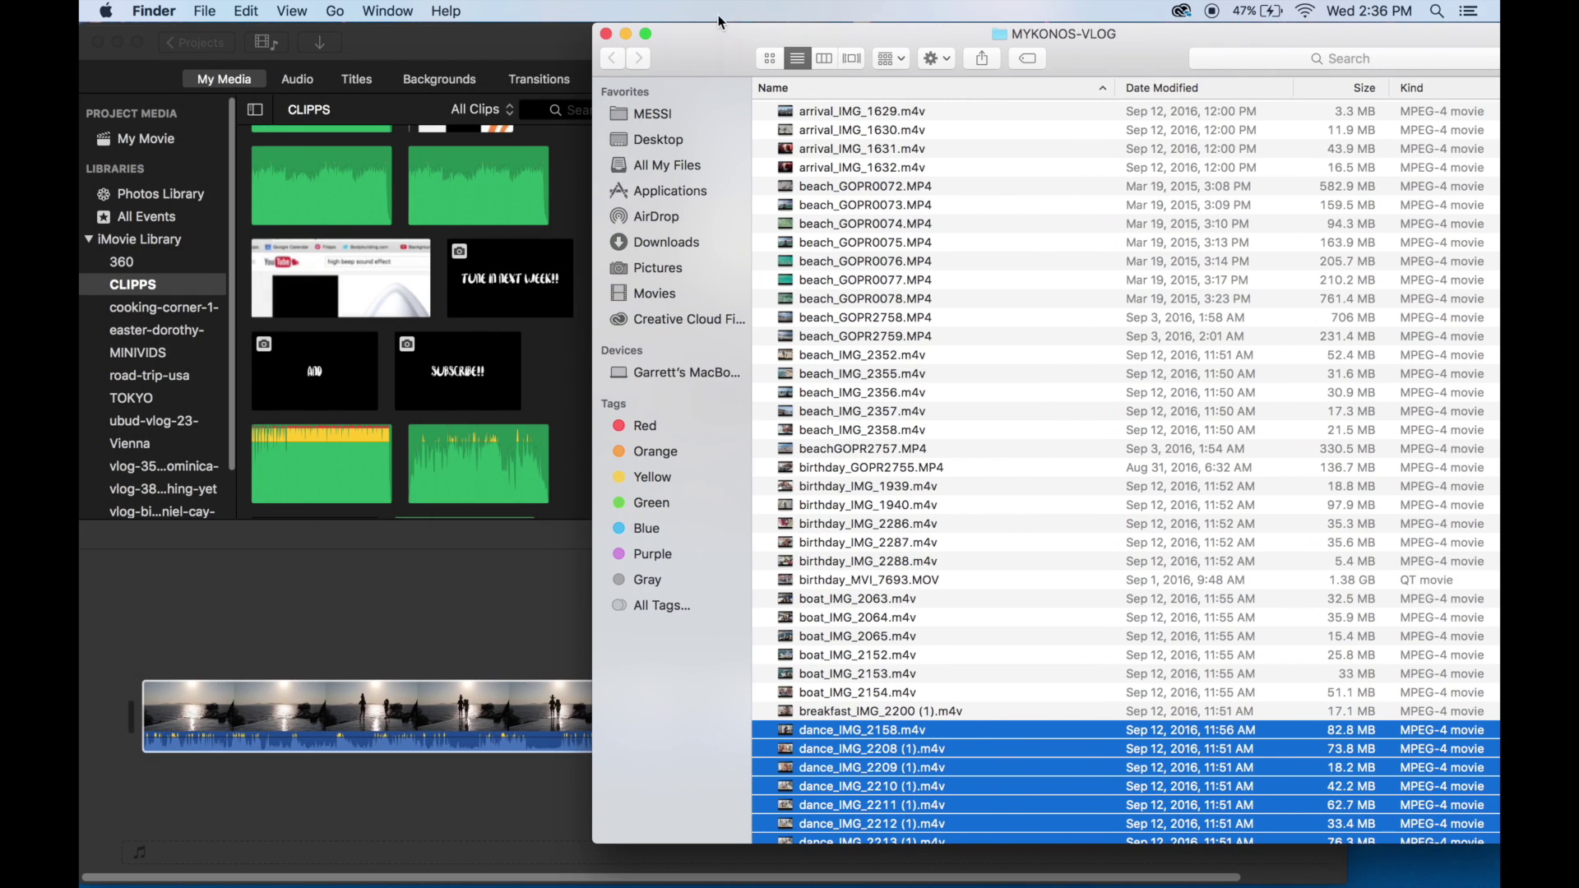
scroll(796, 353, "down", 10)
scroll(796, 354, "up", 5)
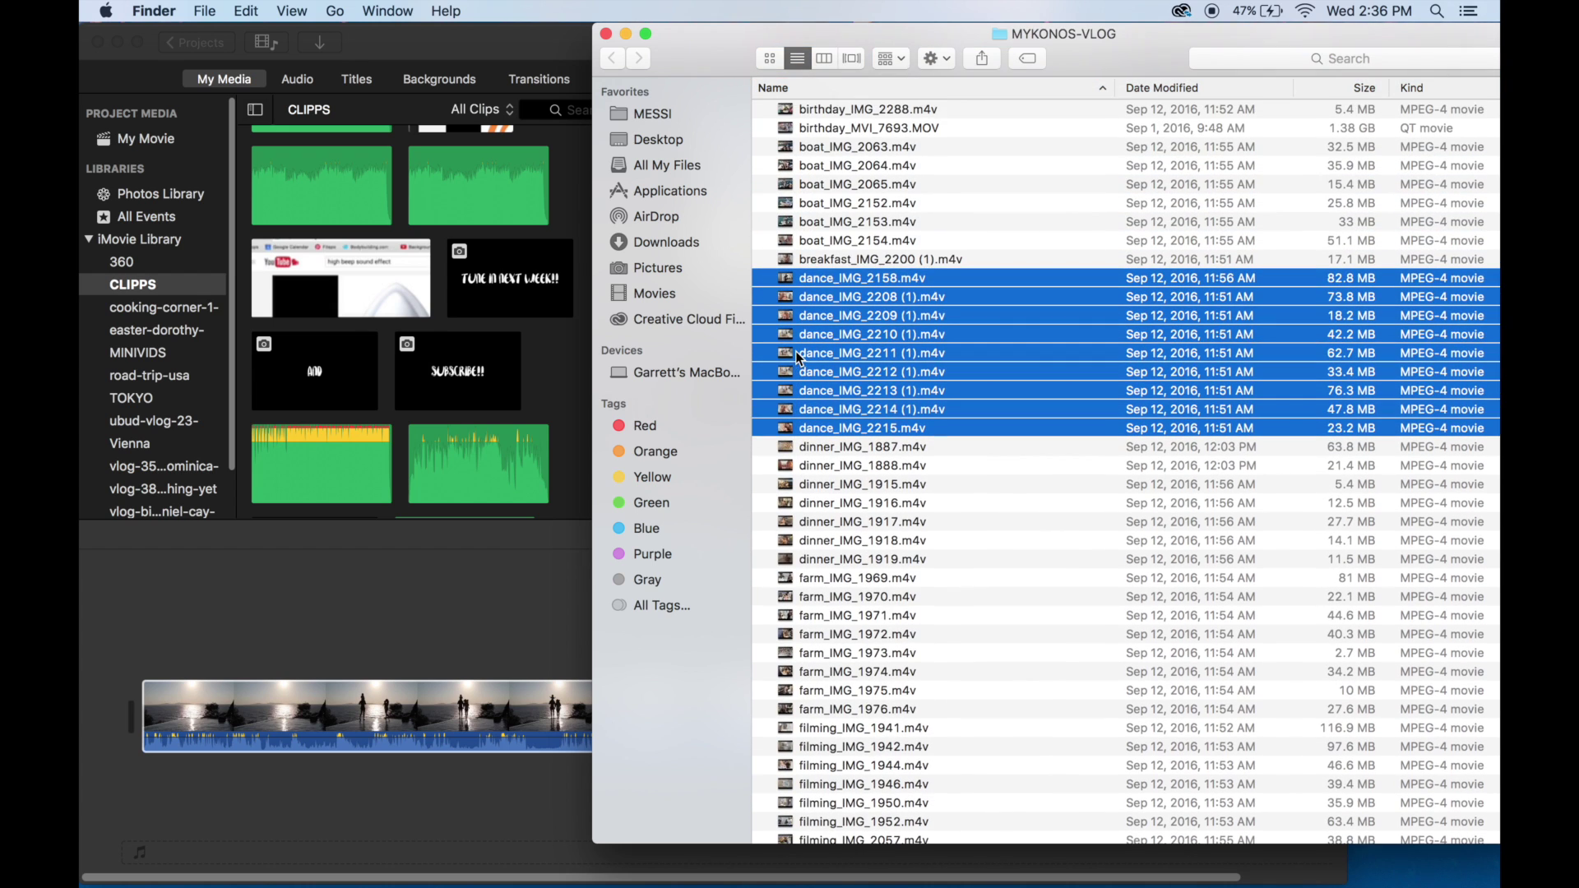
left_click(818, 229)
key("i")
scroll(838, 329, "down", 10)
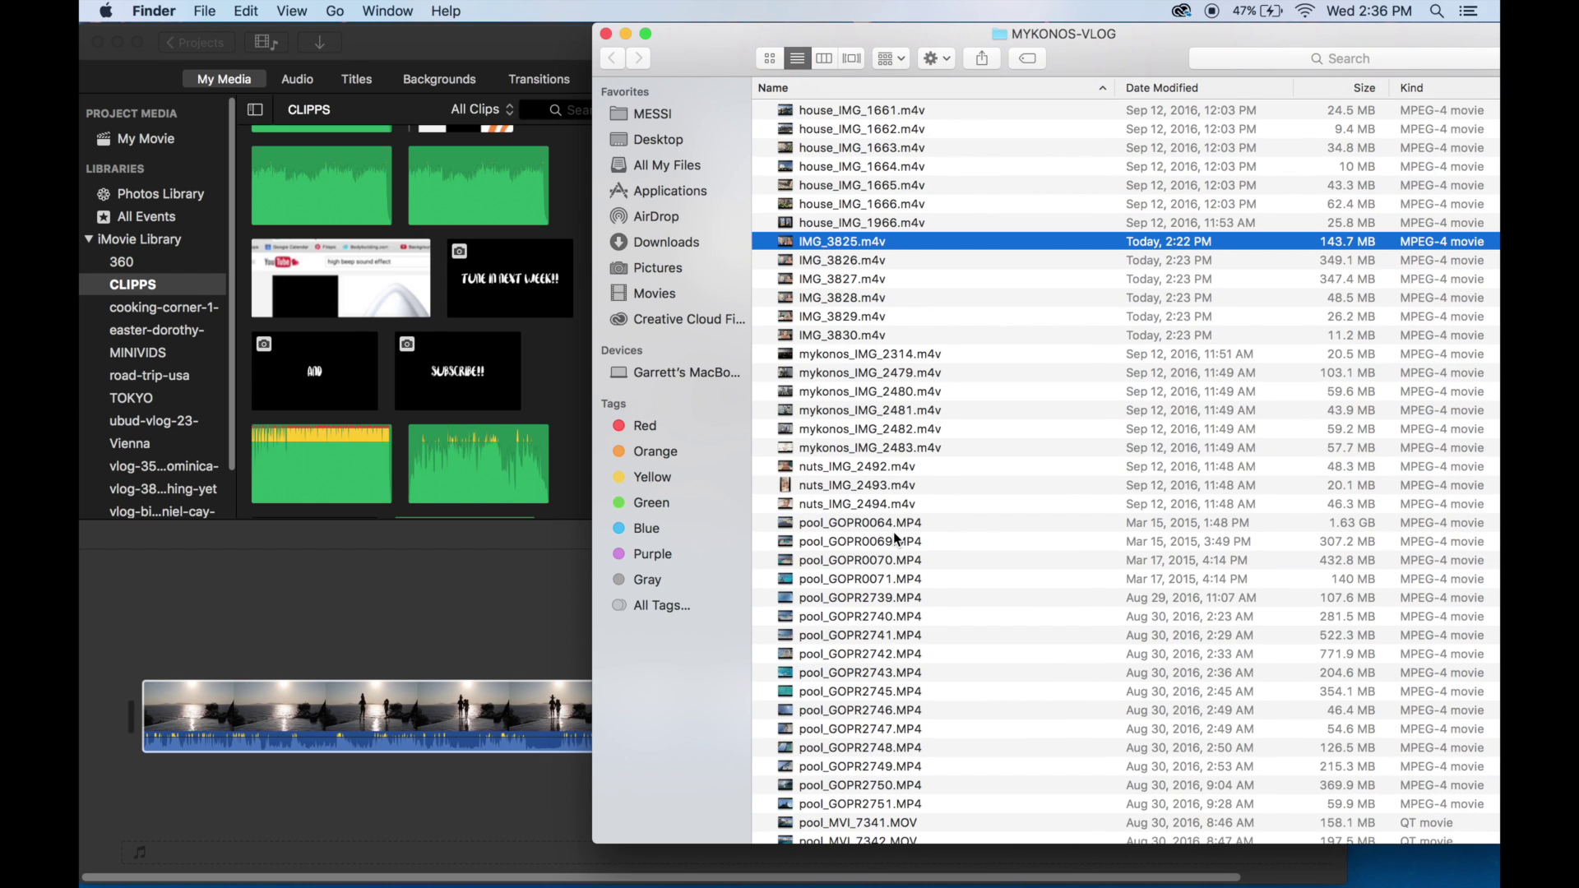
left_click(834, 345, "shift")
left_click(846, 184)
left_click(832, 239)
left_click(839, 335, "shift")
Add the six selected clips to the iMovie timeline and zoom out to show them all
left_click_drag(712, 58, 1190, 6)
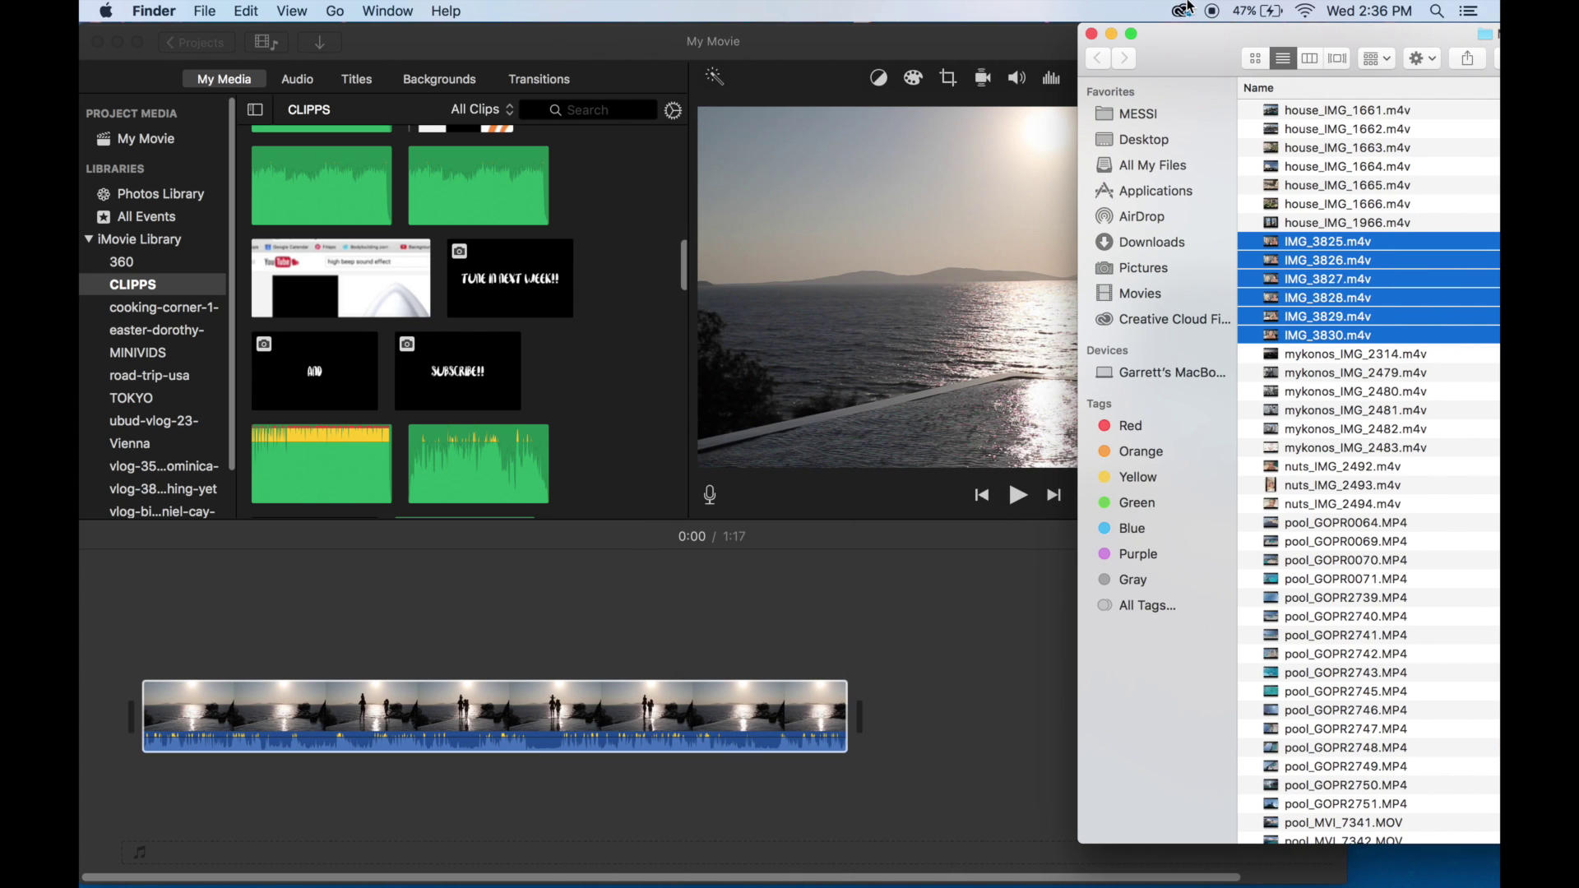
left_click_drag(1297, 260, 945, 694)
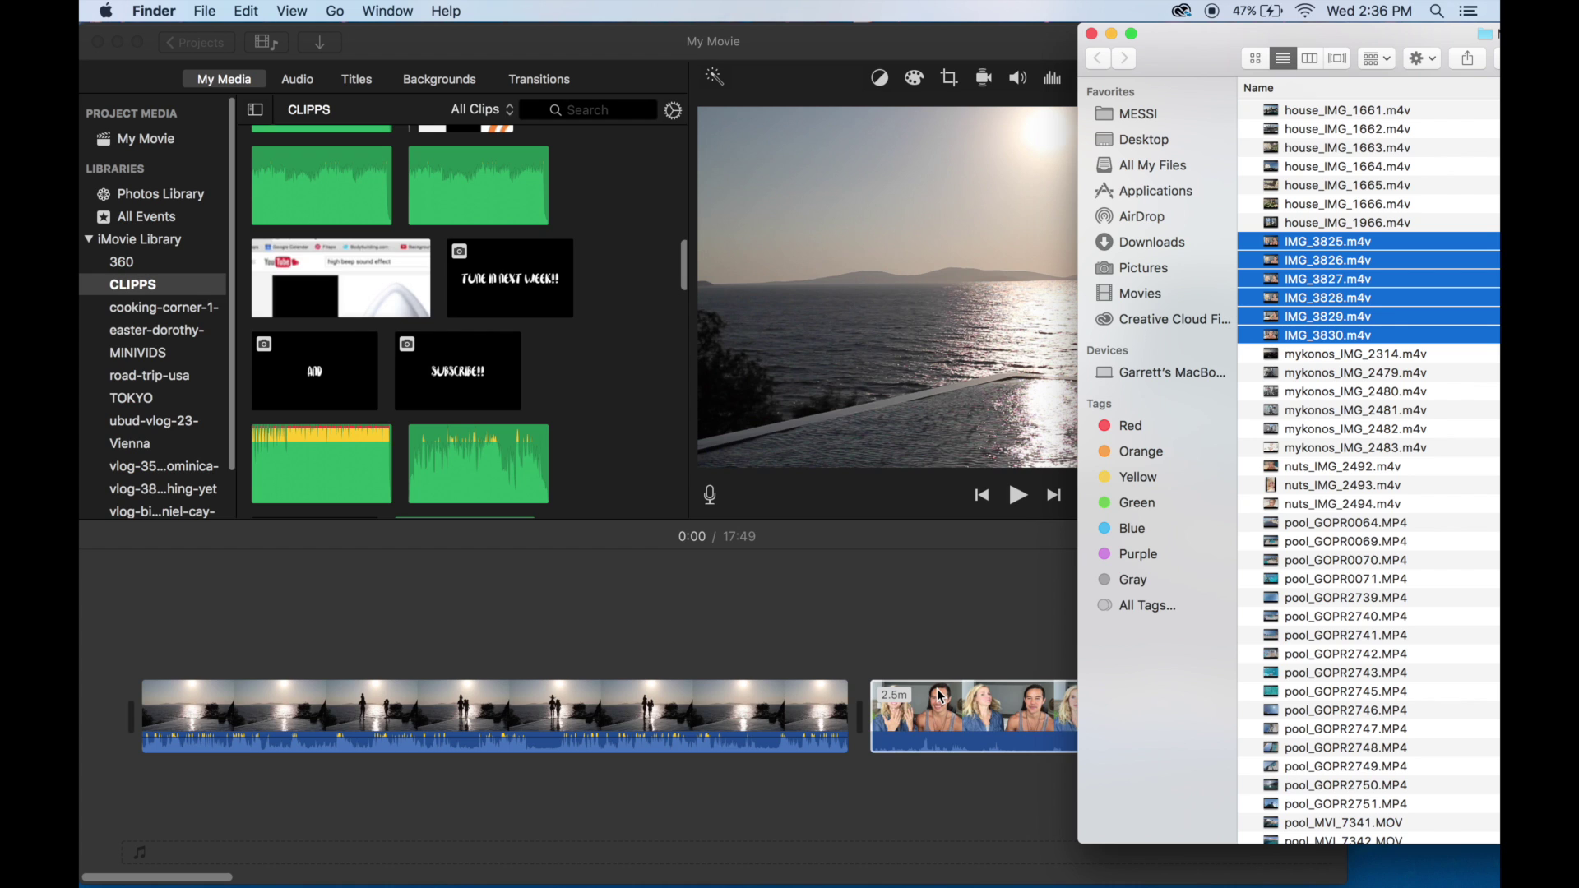
left_click(814, 628)
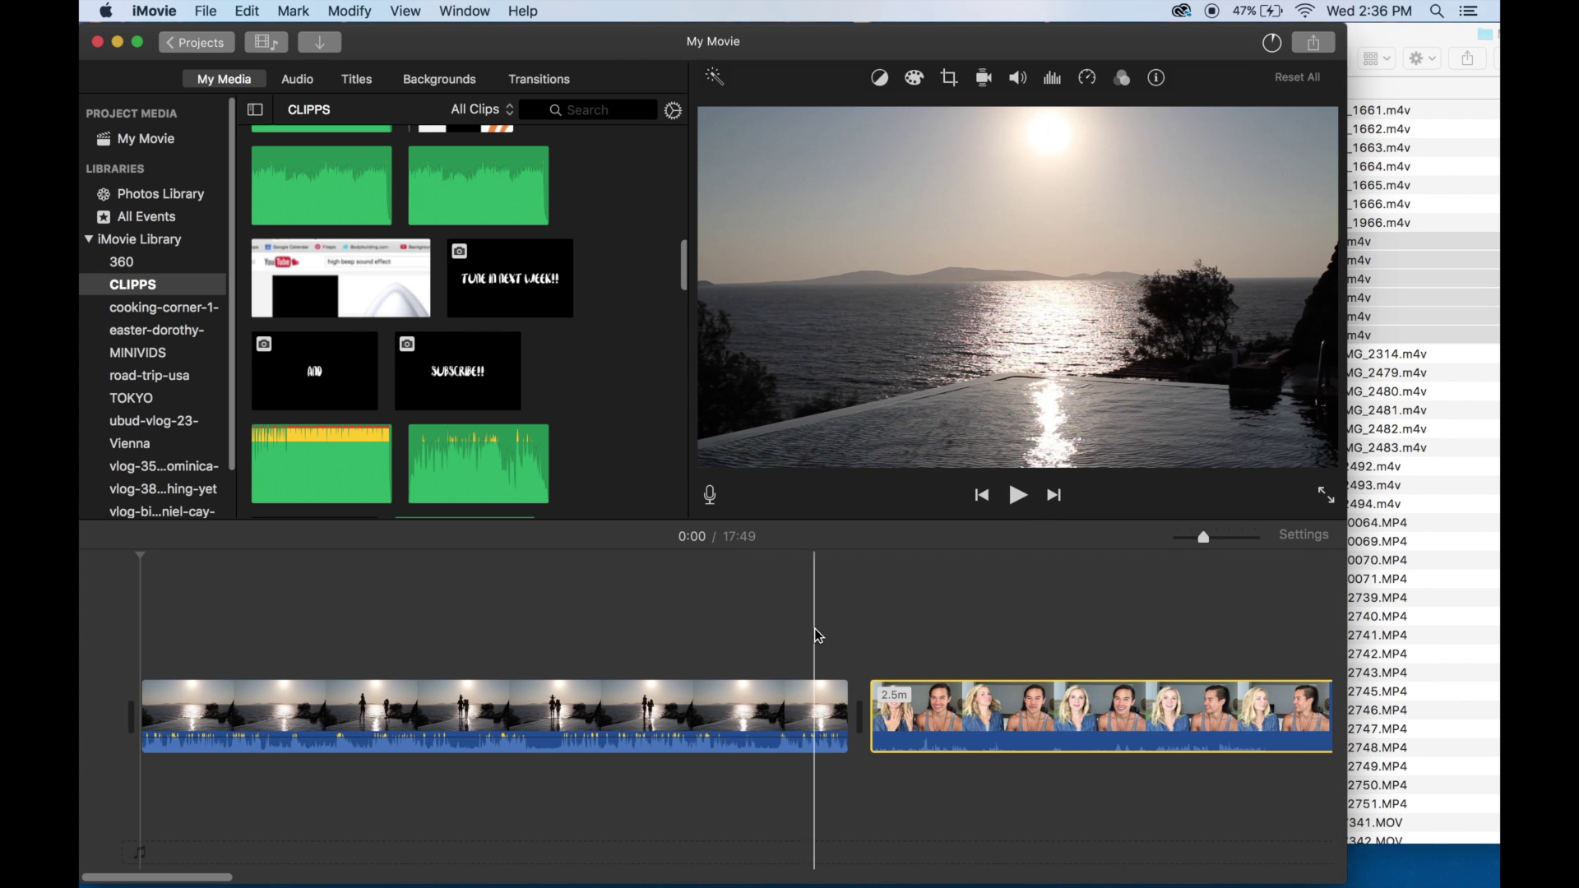
left_click(1177, 539)
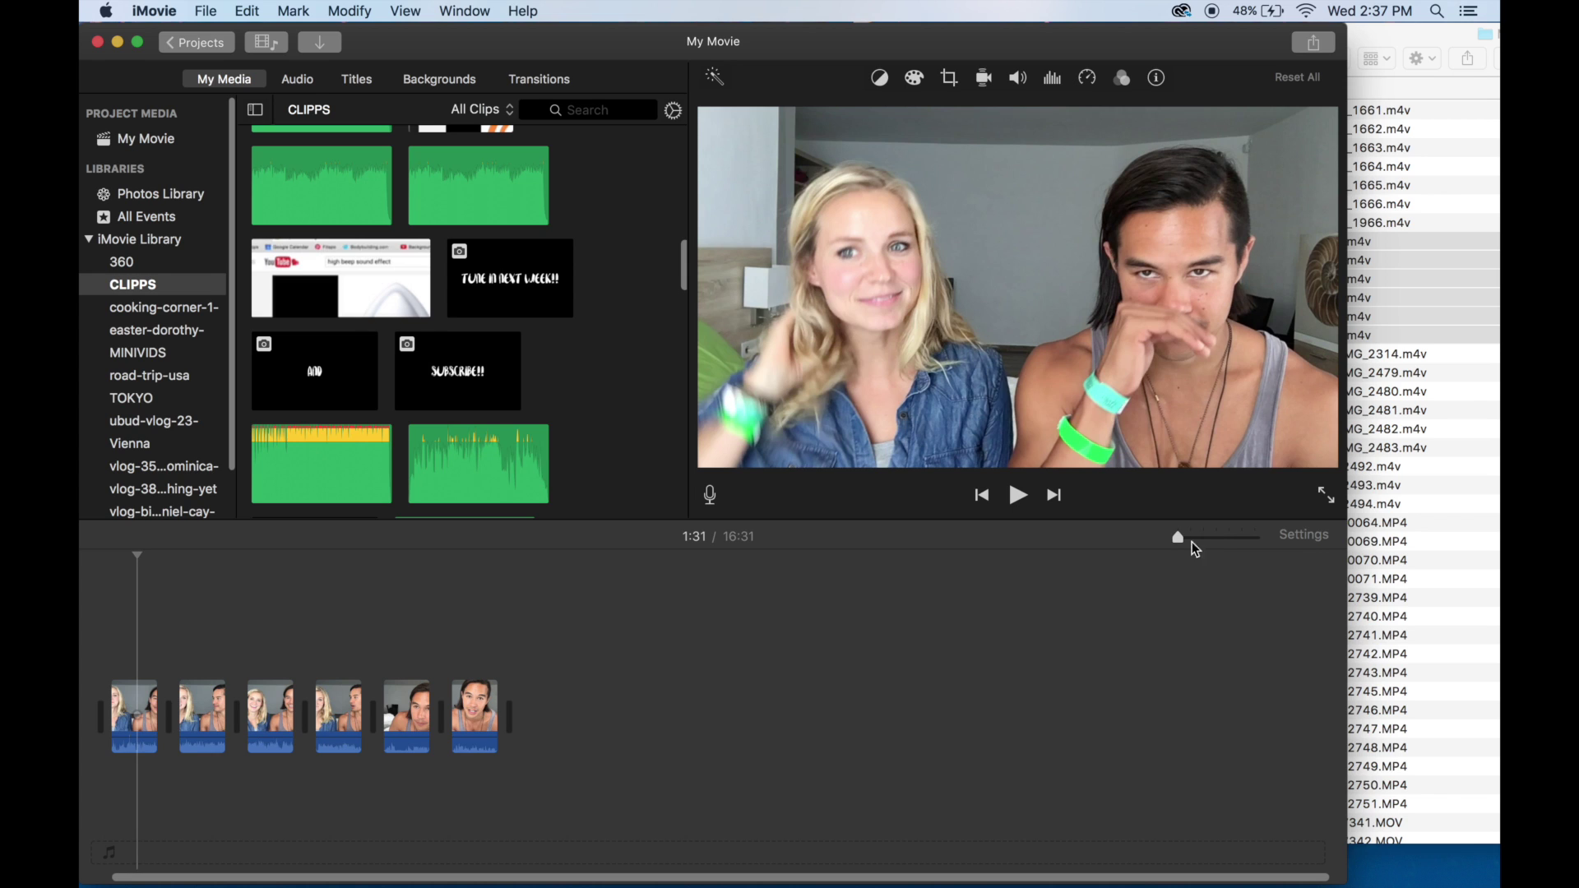
Zoom the timeline in, play to 1:37, and split the clip there with Split Clip
left_click_drag(1184, 539, 1280, 542)
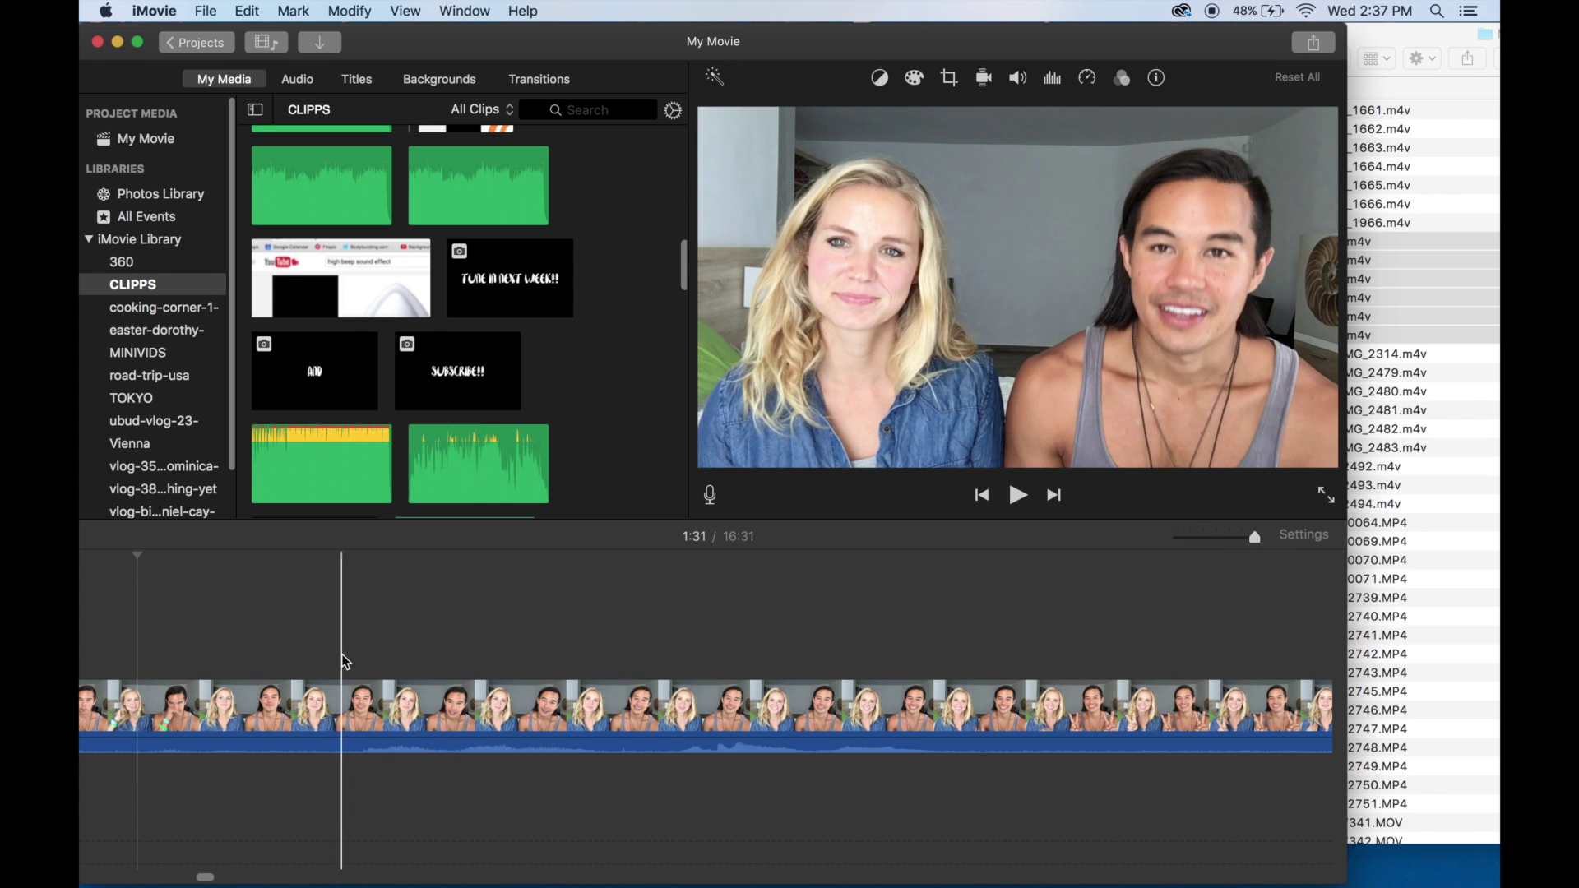
key("space")
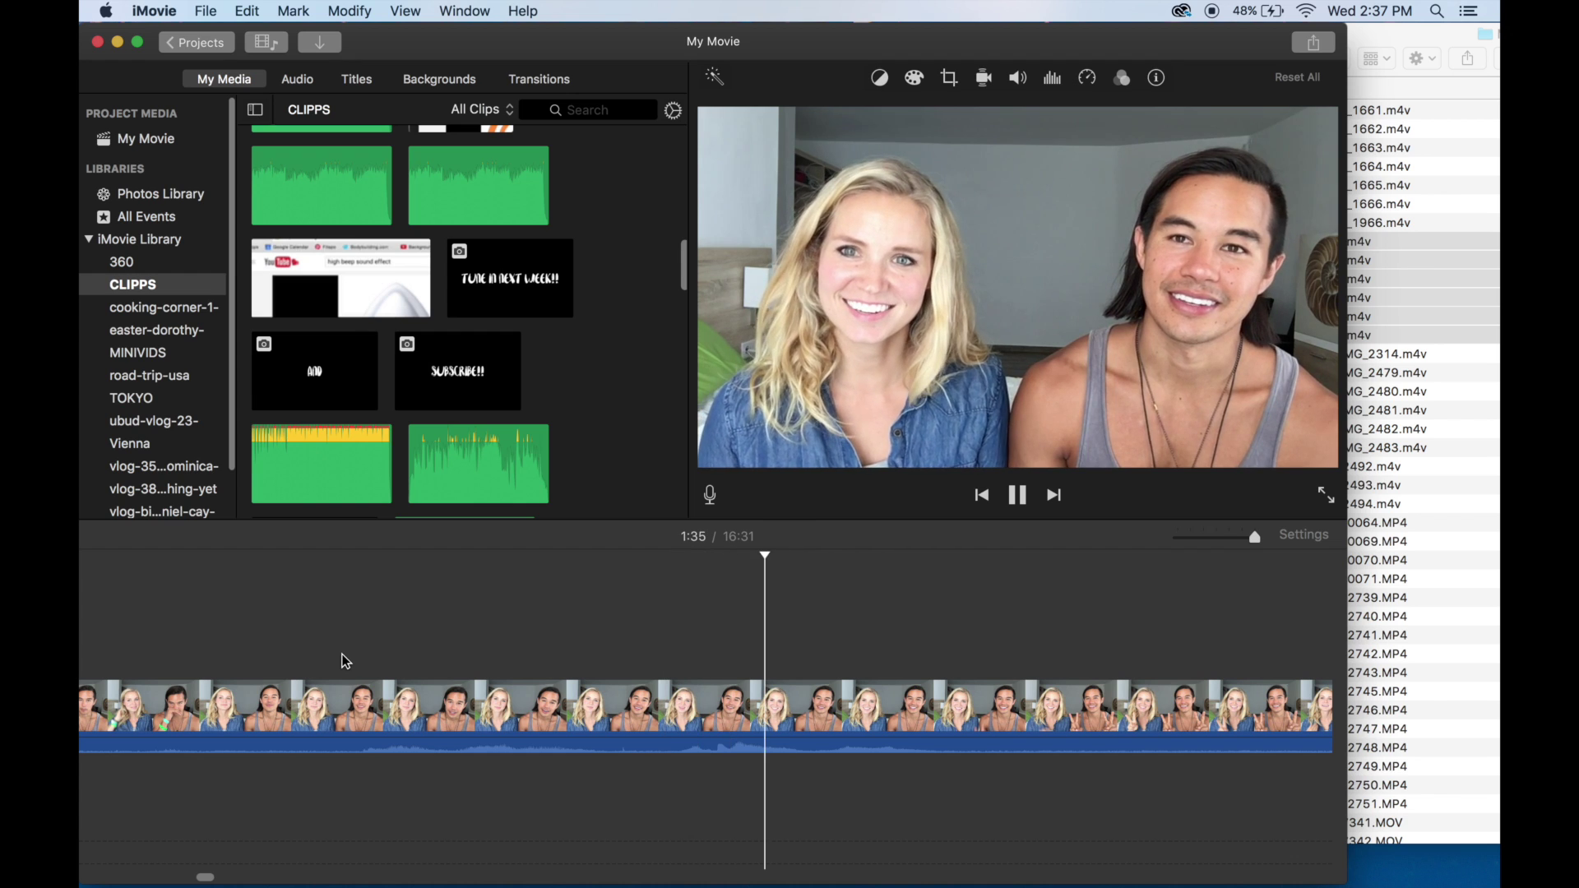
key("space")
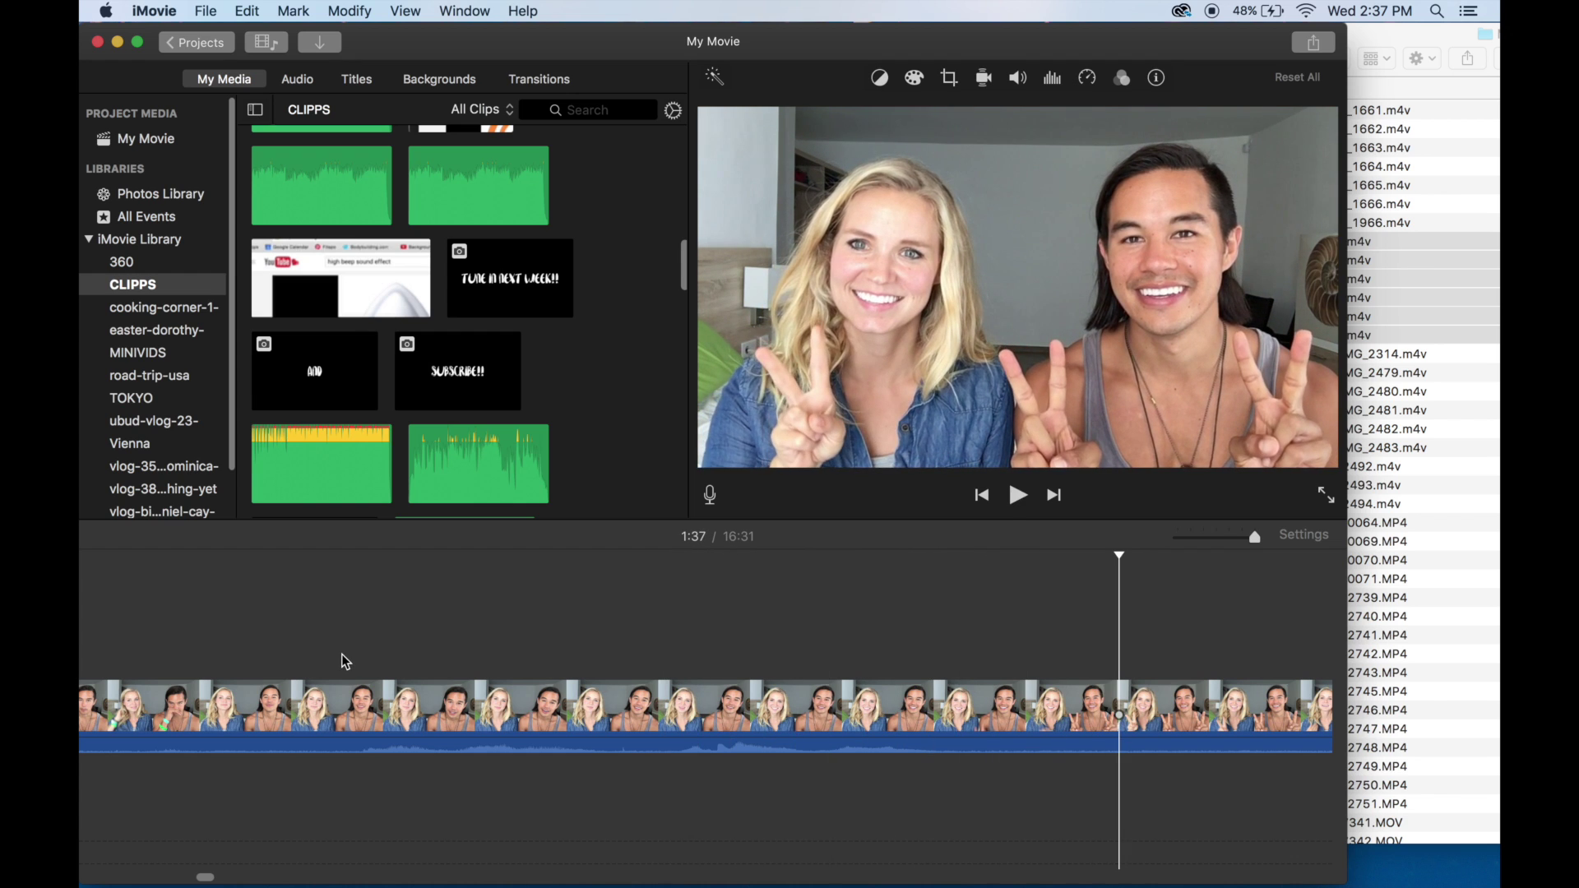
right_click(1121, 702)
left_click(1168, 693)
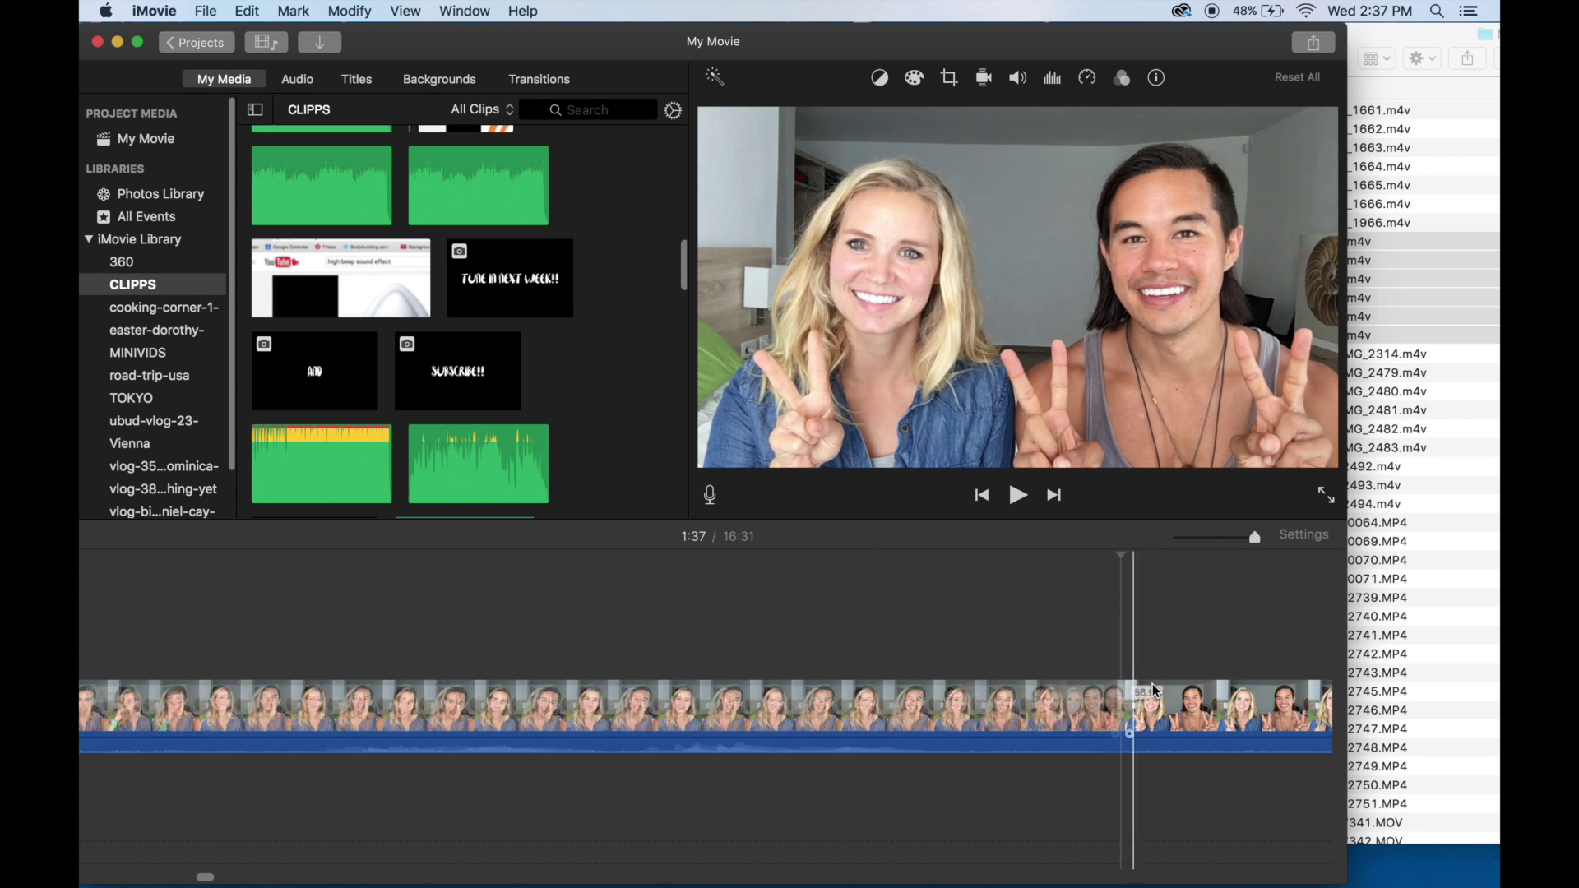
Delete the 56.9s right-hand piece, then undo to restore it
left_click(1198, 706)
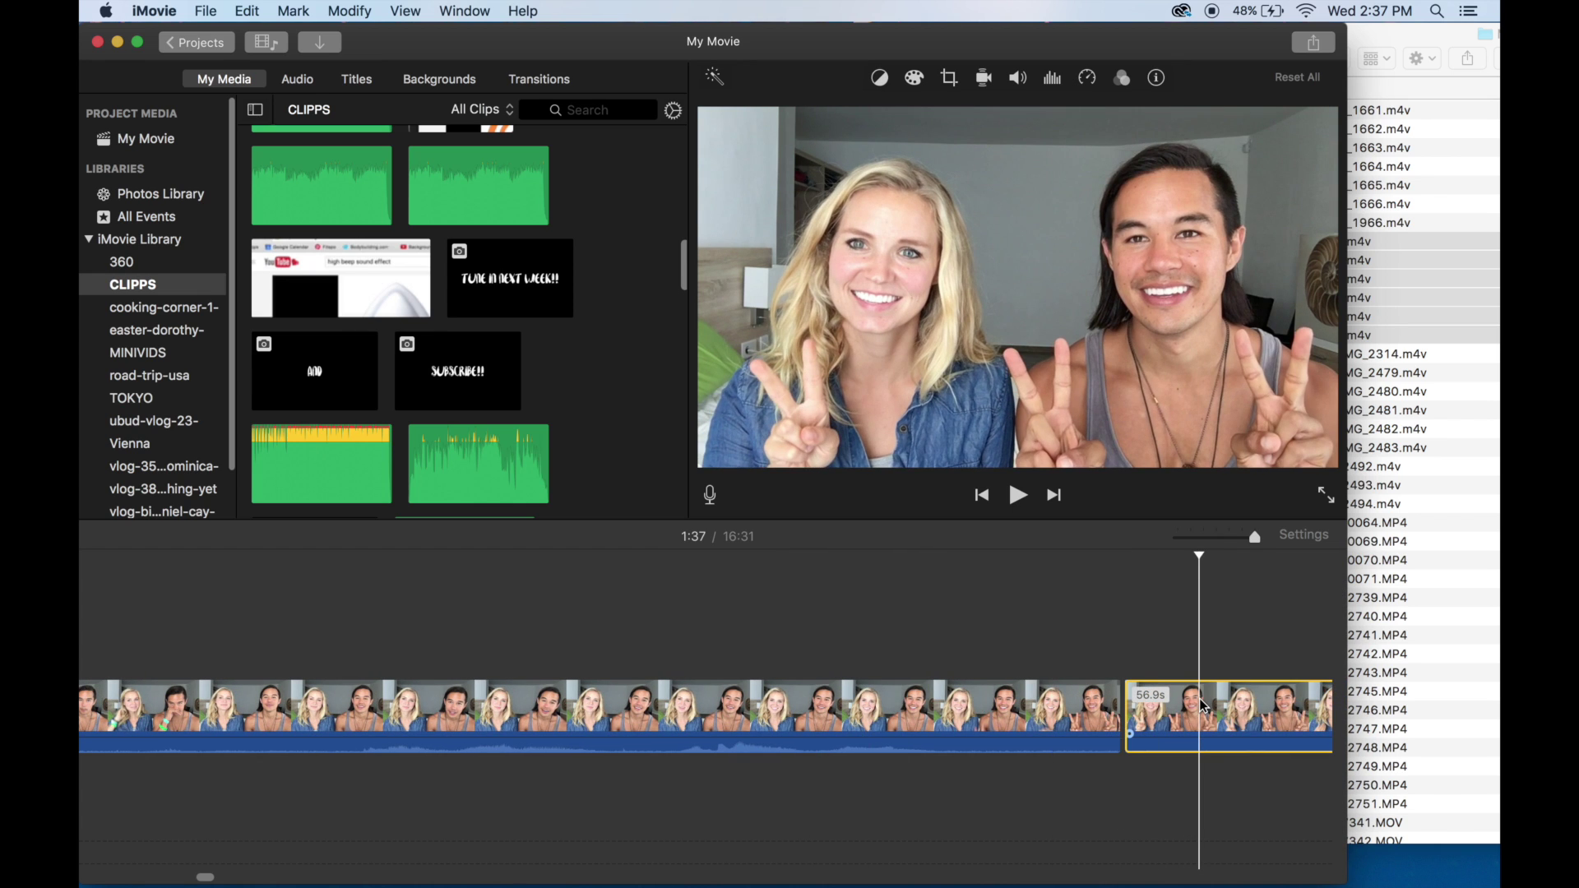
key("Delete")
key("super+z")
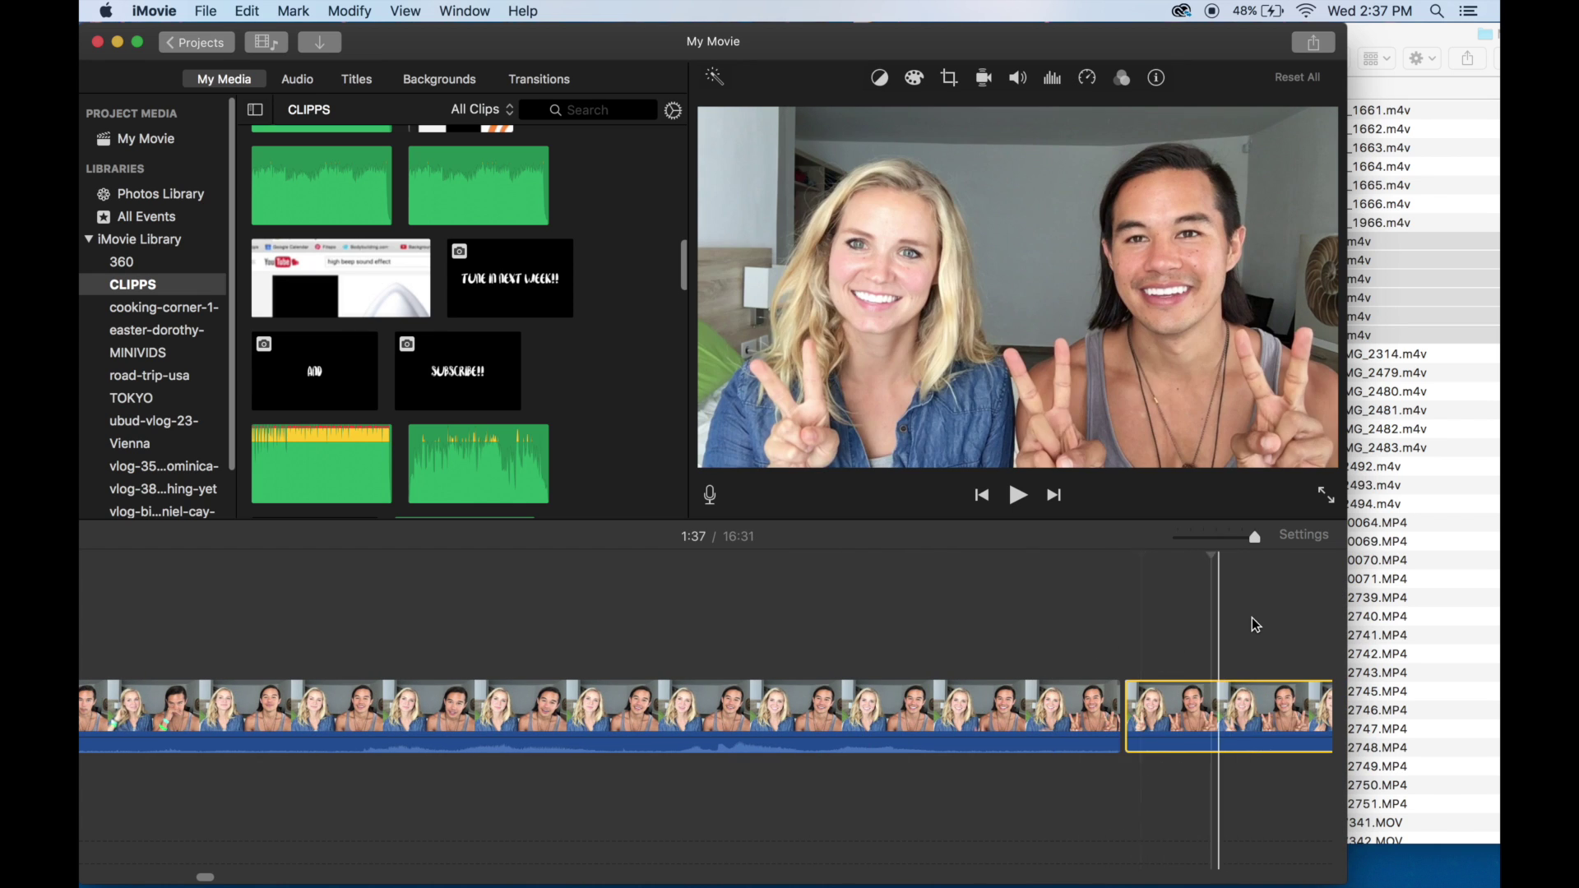
left_click(1180, 608)
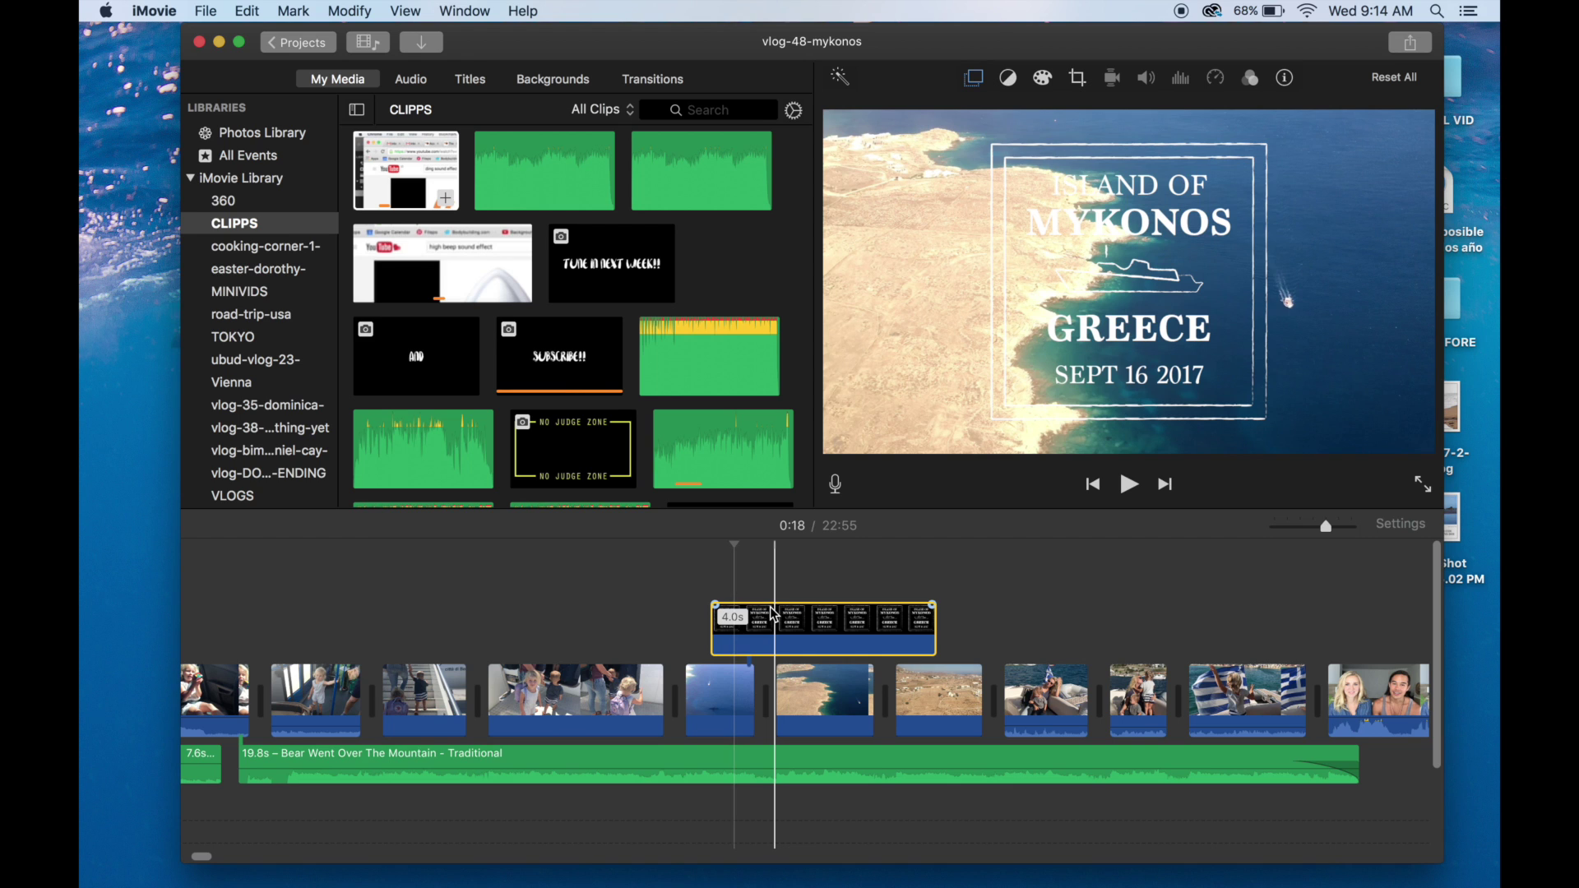
Nudge the 4.0s title overlay later, then earlier, over the aerial shots, replaying the intro to check timing
left_click_drag(773, 615, 797, 617)
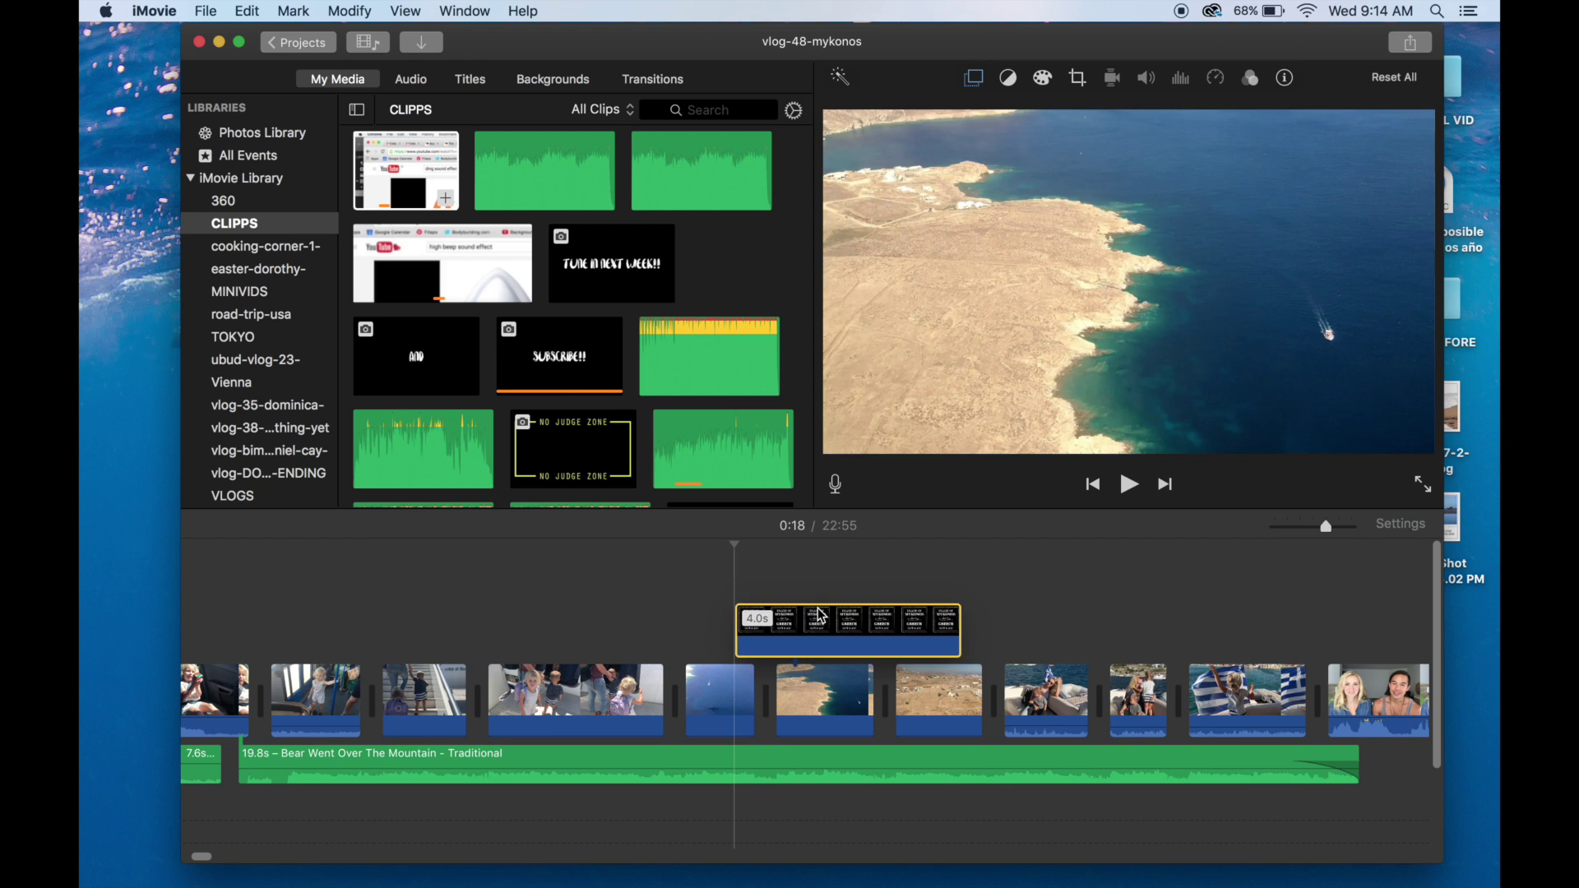
key("space")
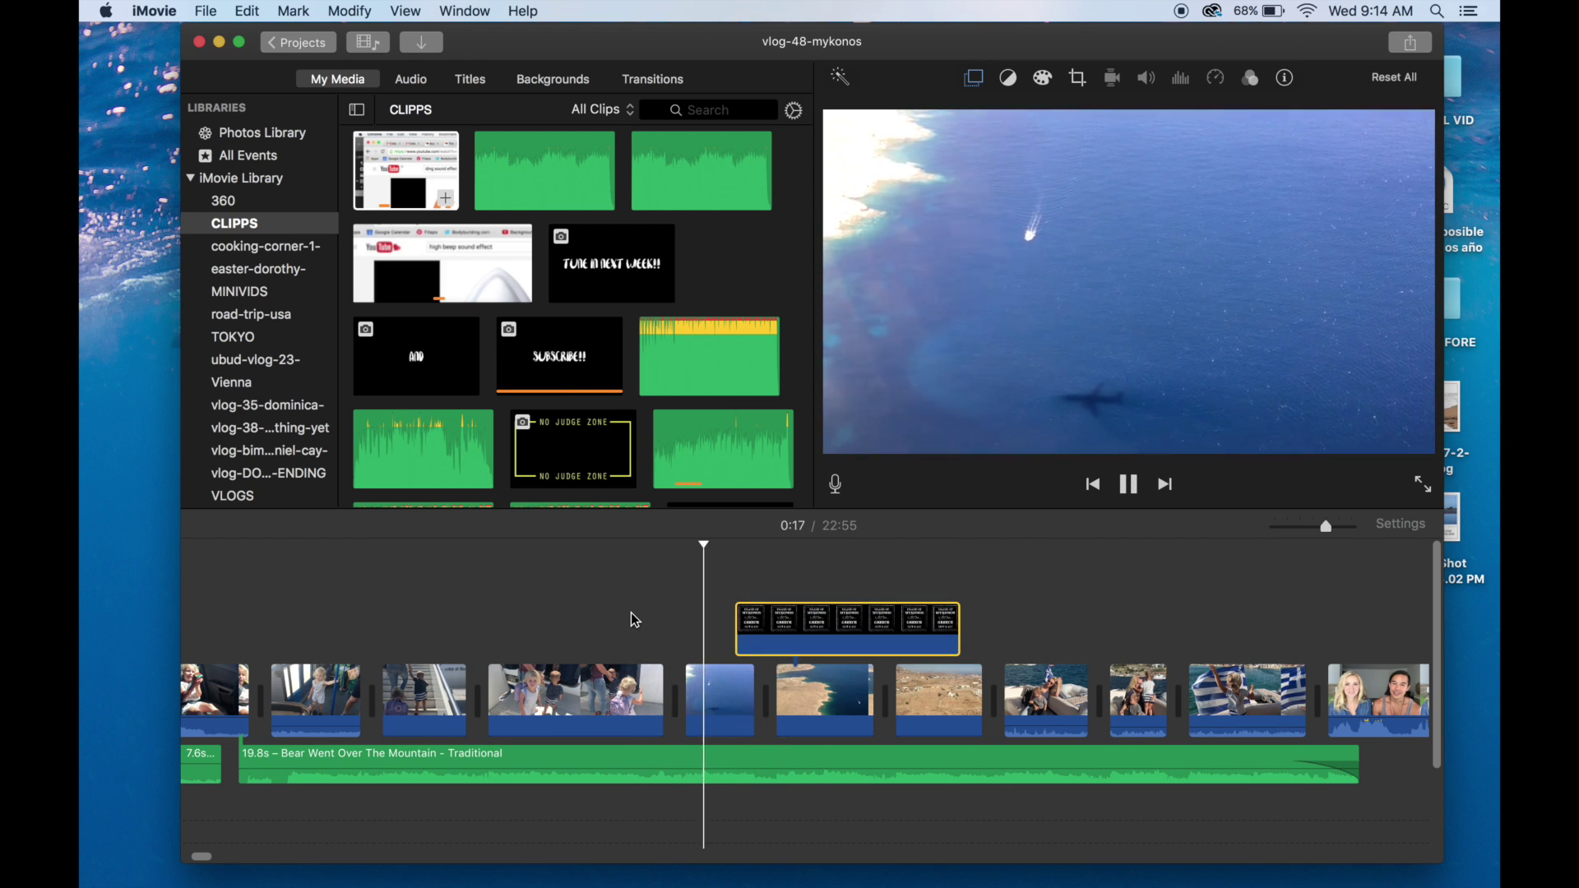
key("space")
left_click_drag(806, 622, 796, 622)
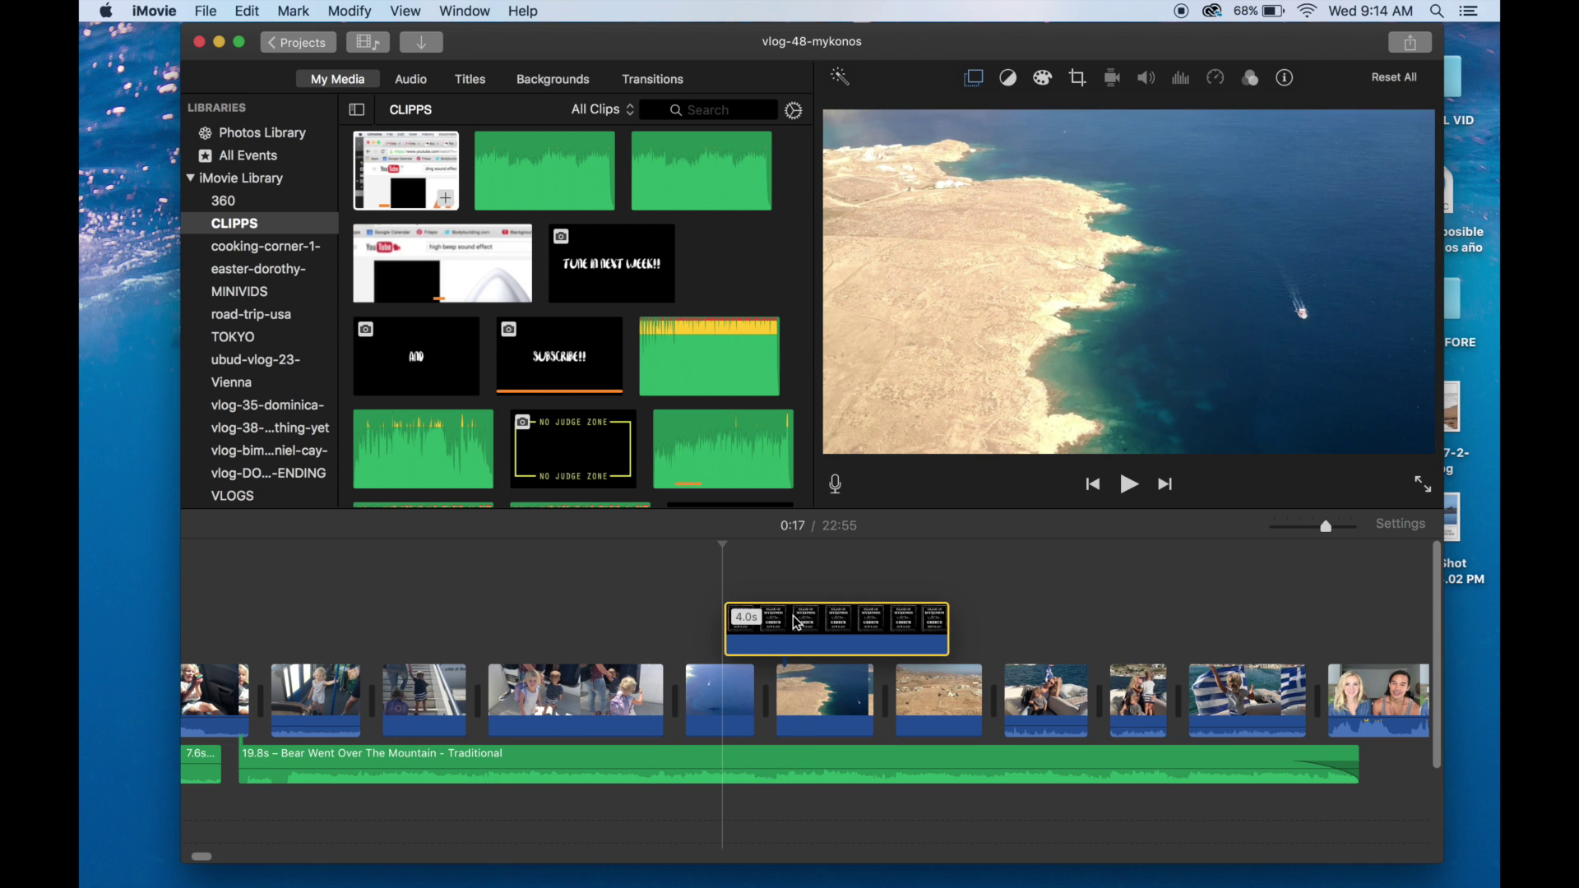
key("space")
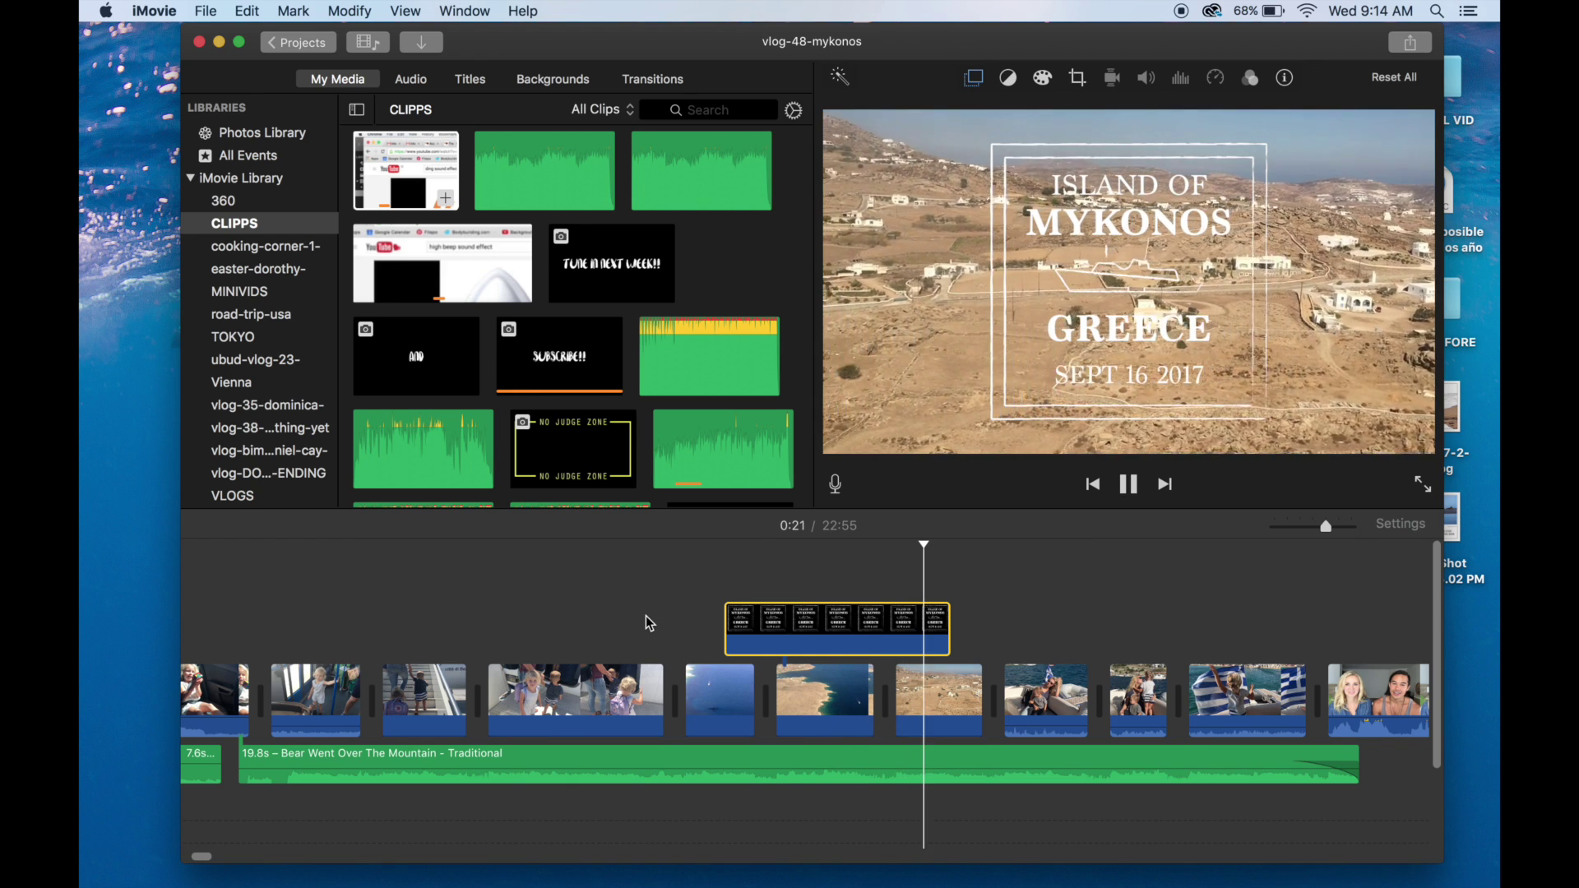
key("space")
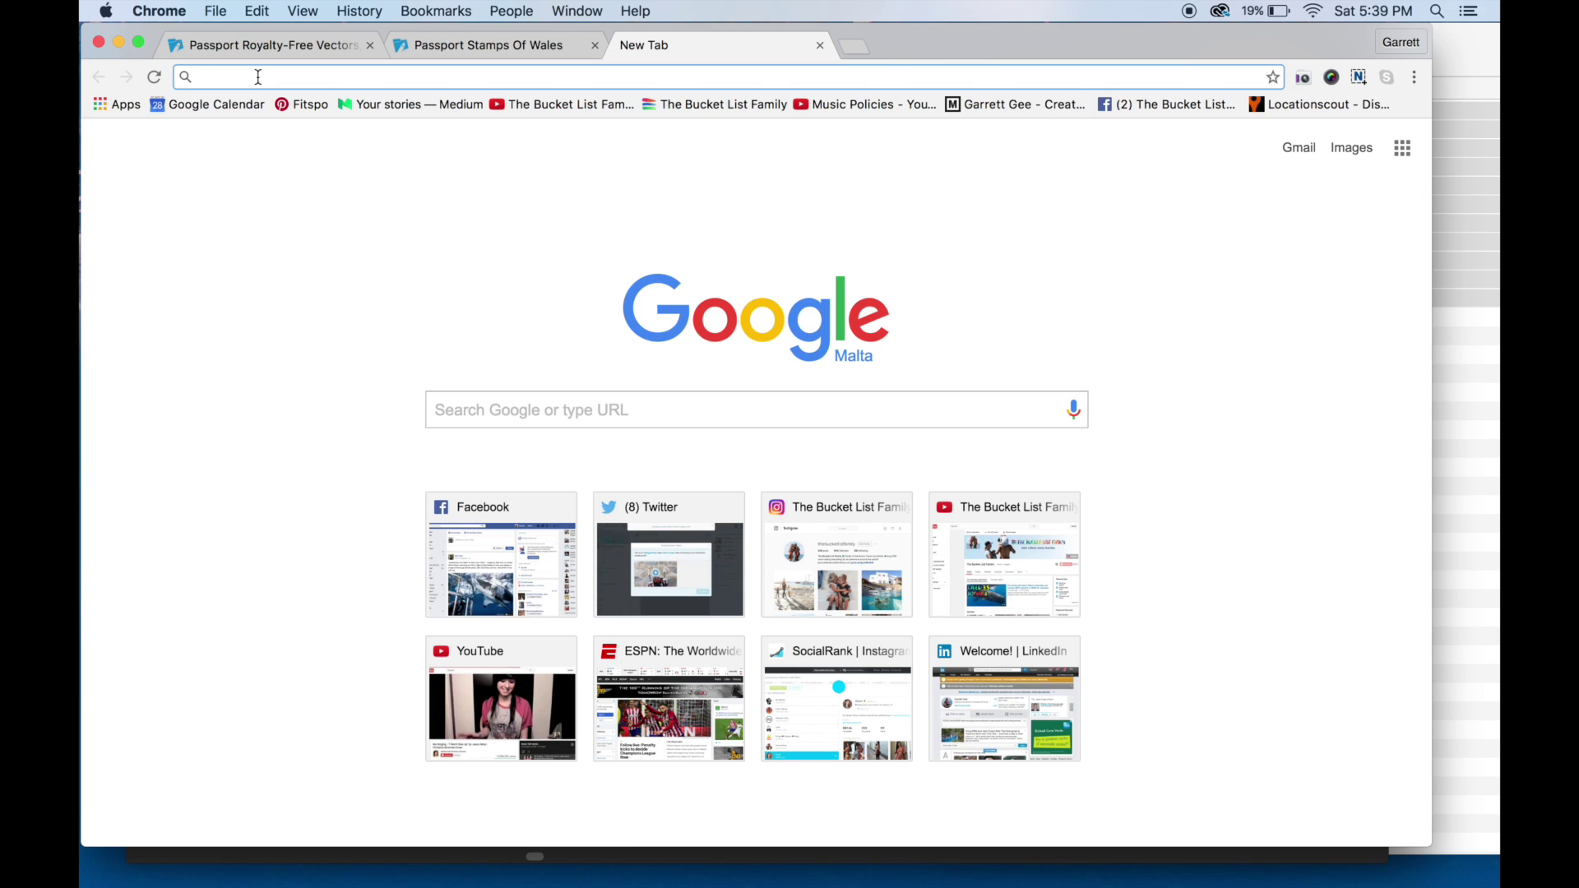
Load the GraphicStock Passport Stamps Of Wales page from the copied link
type("graphi")
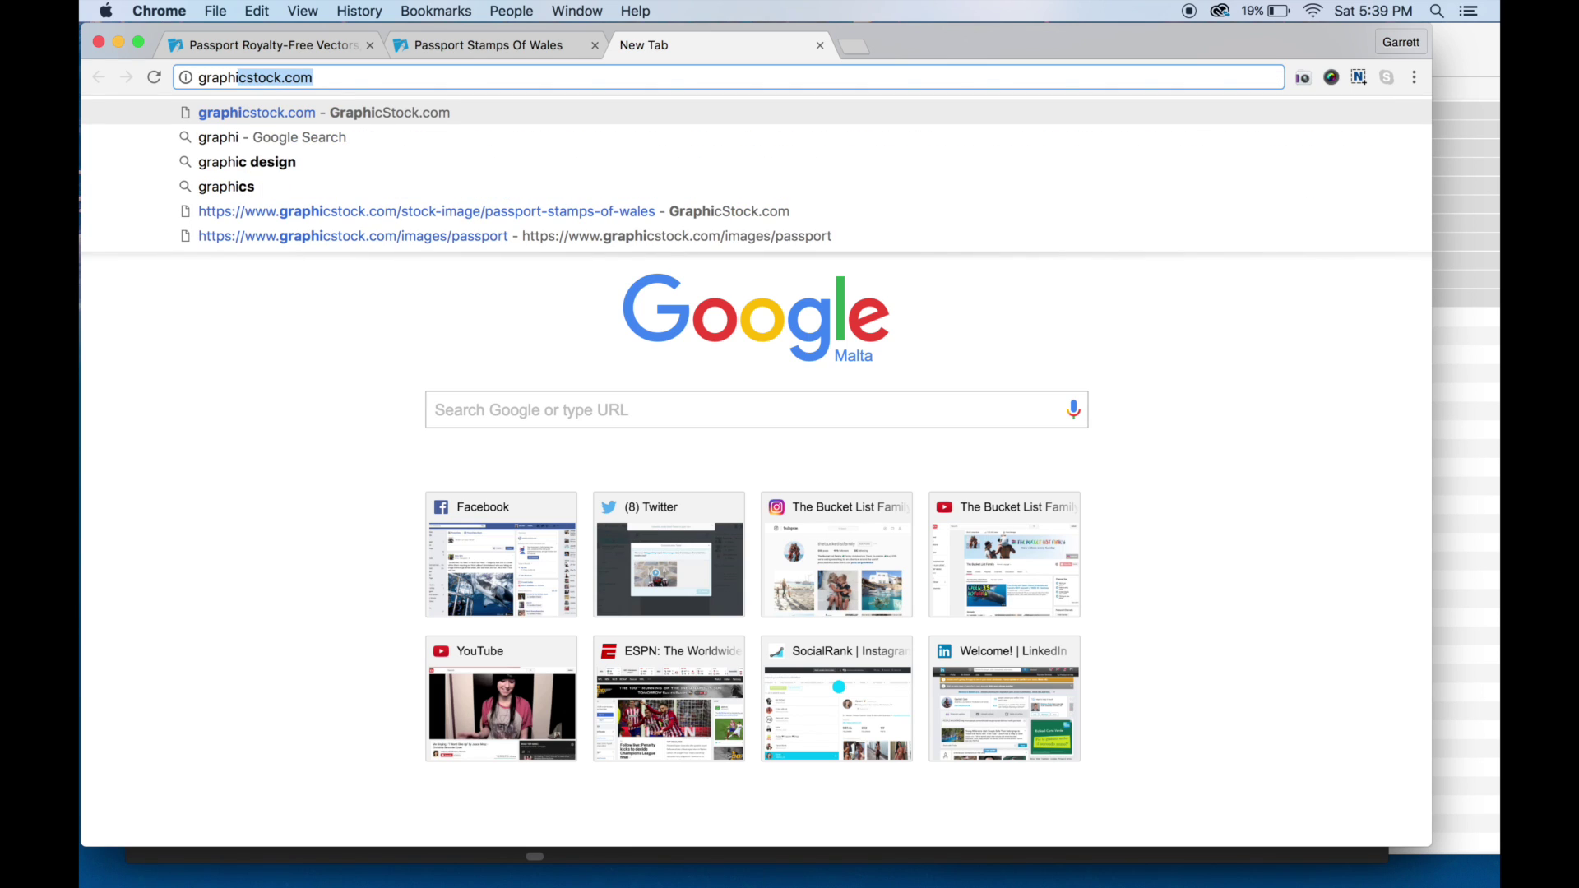
type("cstock.com/")
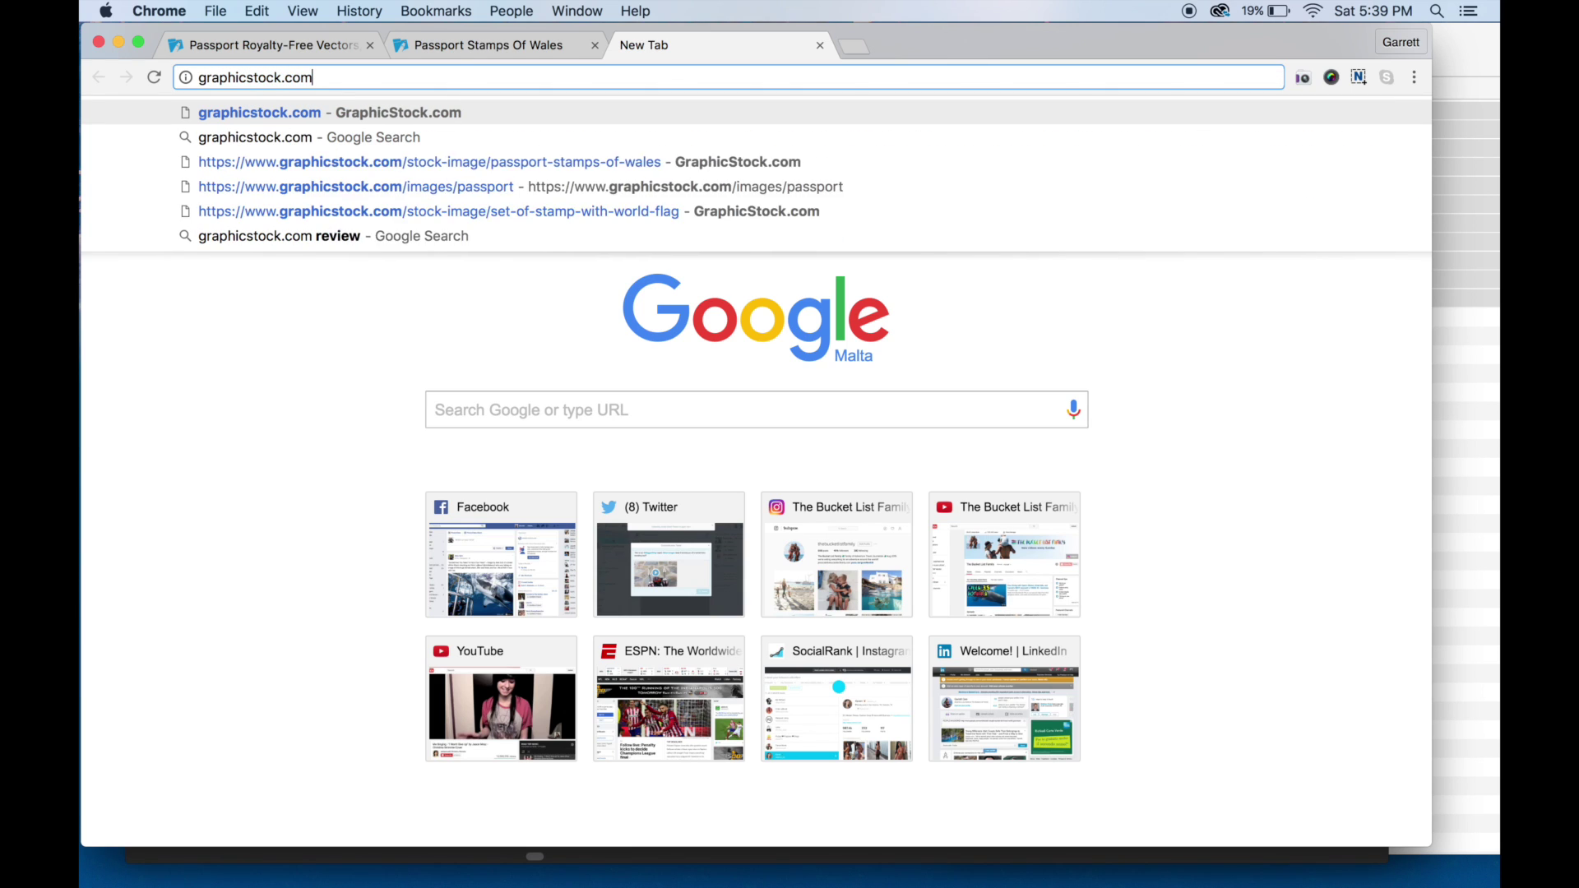
key("super+a")
type("https://www.graphicstock.com/stock-image/passport-stamps-of-wales")
key("Return")
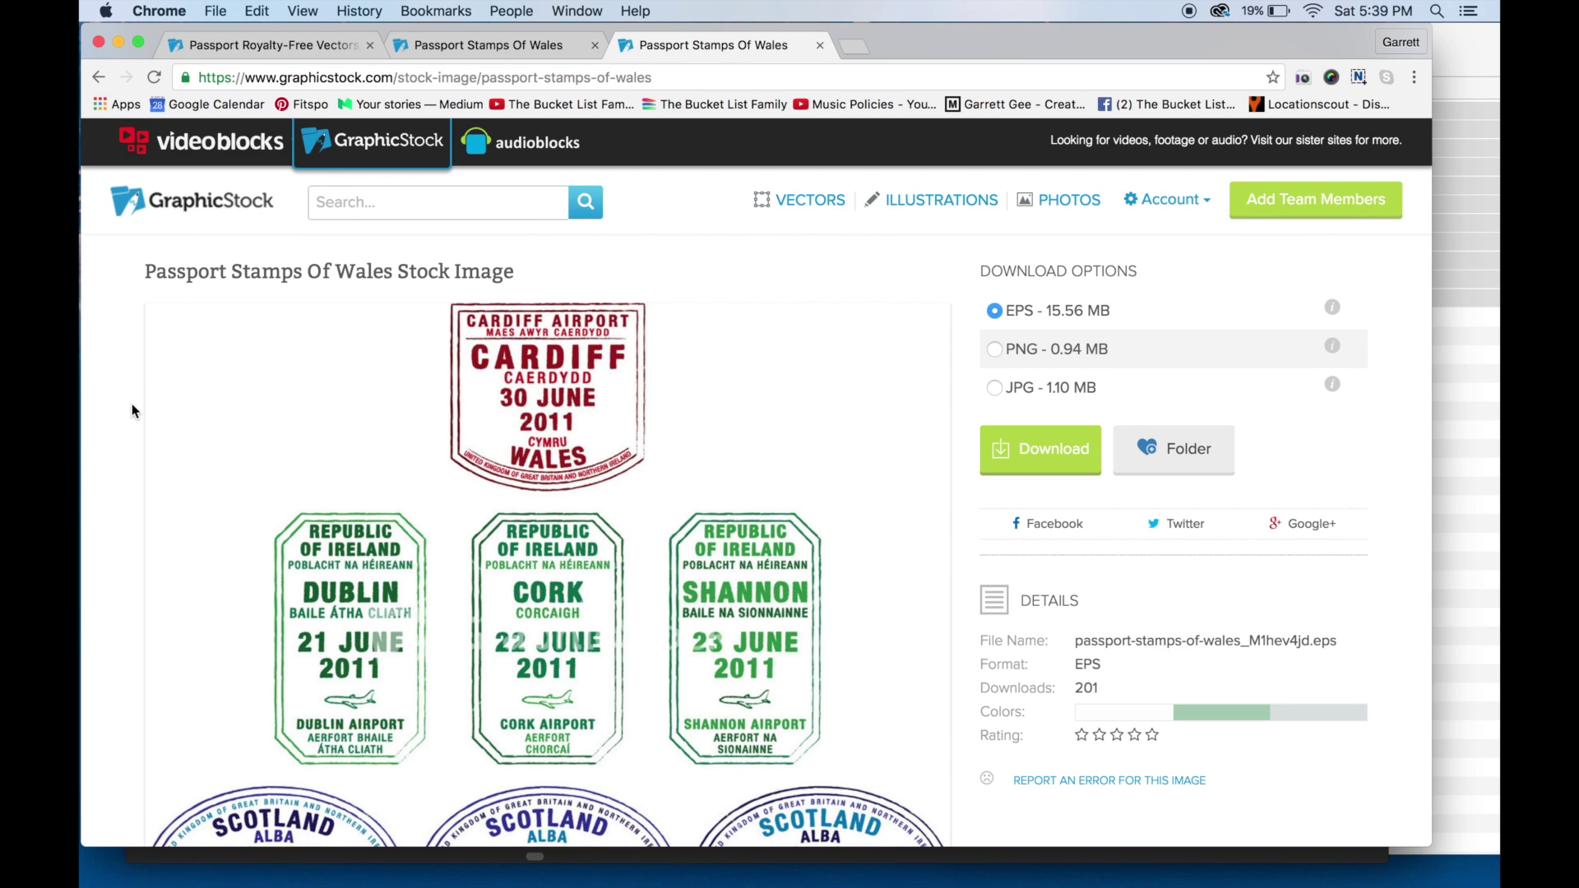
Choose the EPS download option instead of JPG and download the image
scroll(132, 411, "down", 3)
scroll(153, 403, "up", 3)
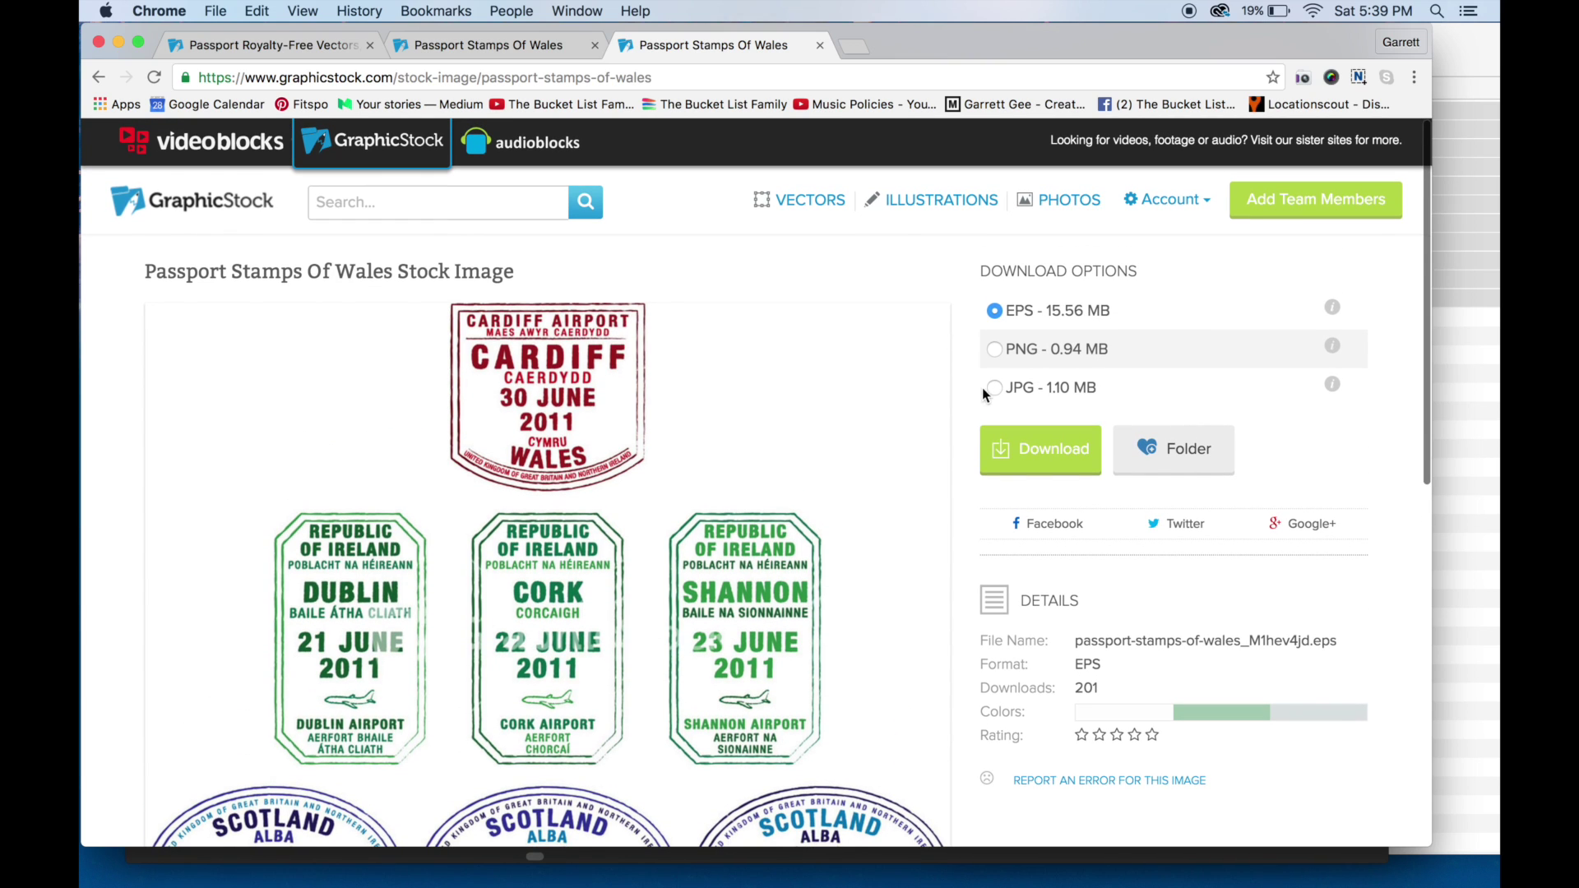
left_click(994, 389)
left_click(996, 314)
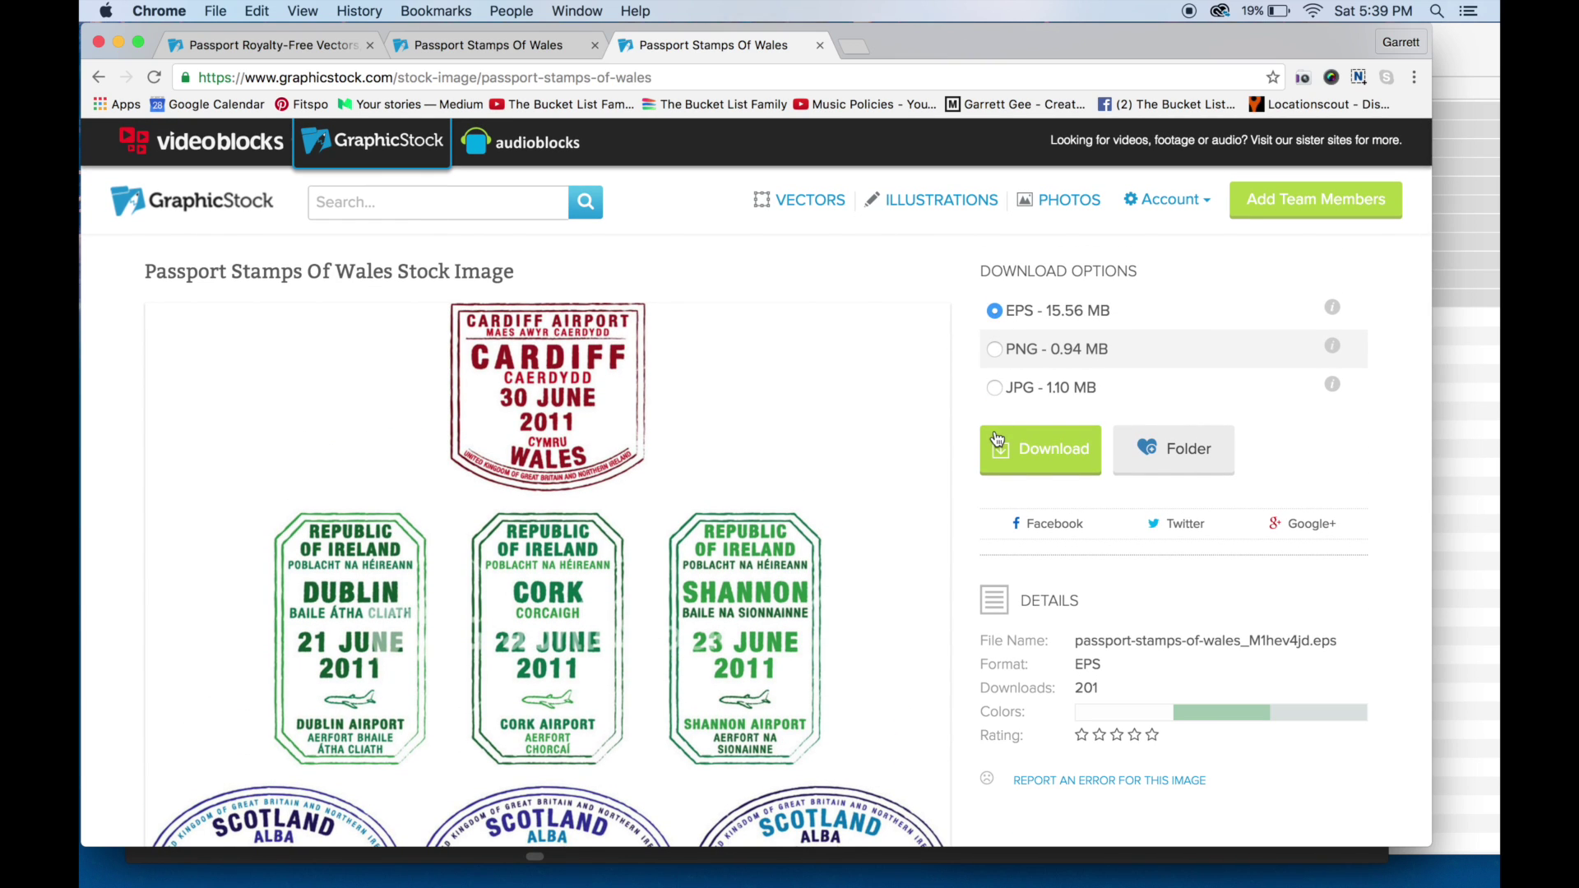
left_click(1026, 451)
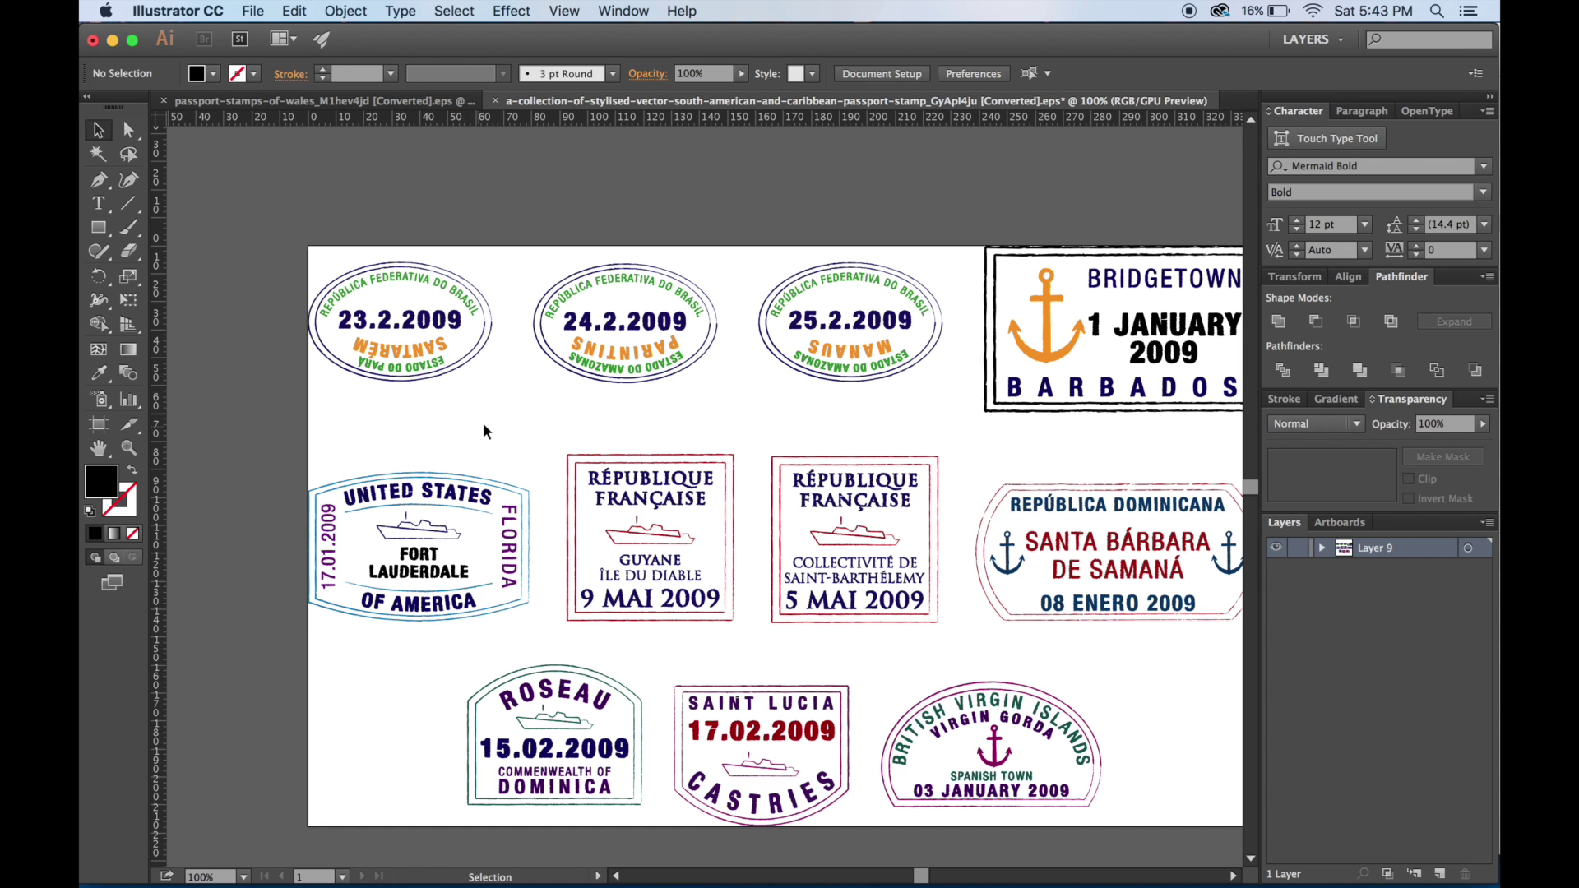
Duplicate the Guyane République Française stamp and recolour the copy white with the eyedropper
left_click_drag(556, 428, 740, 633)
scroll(740, 626, "left", 10)
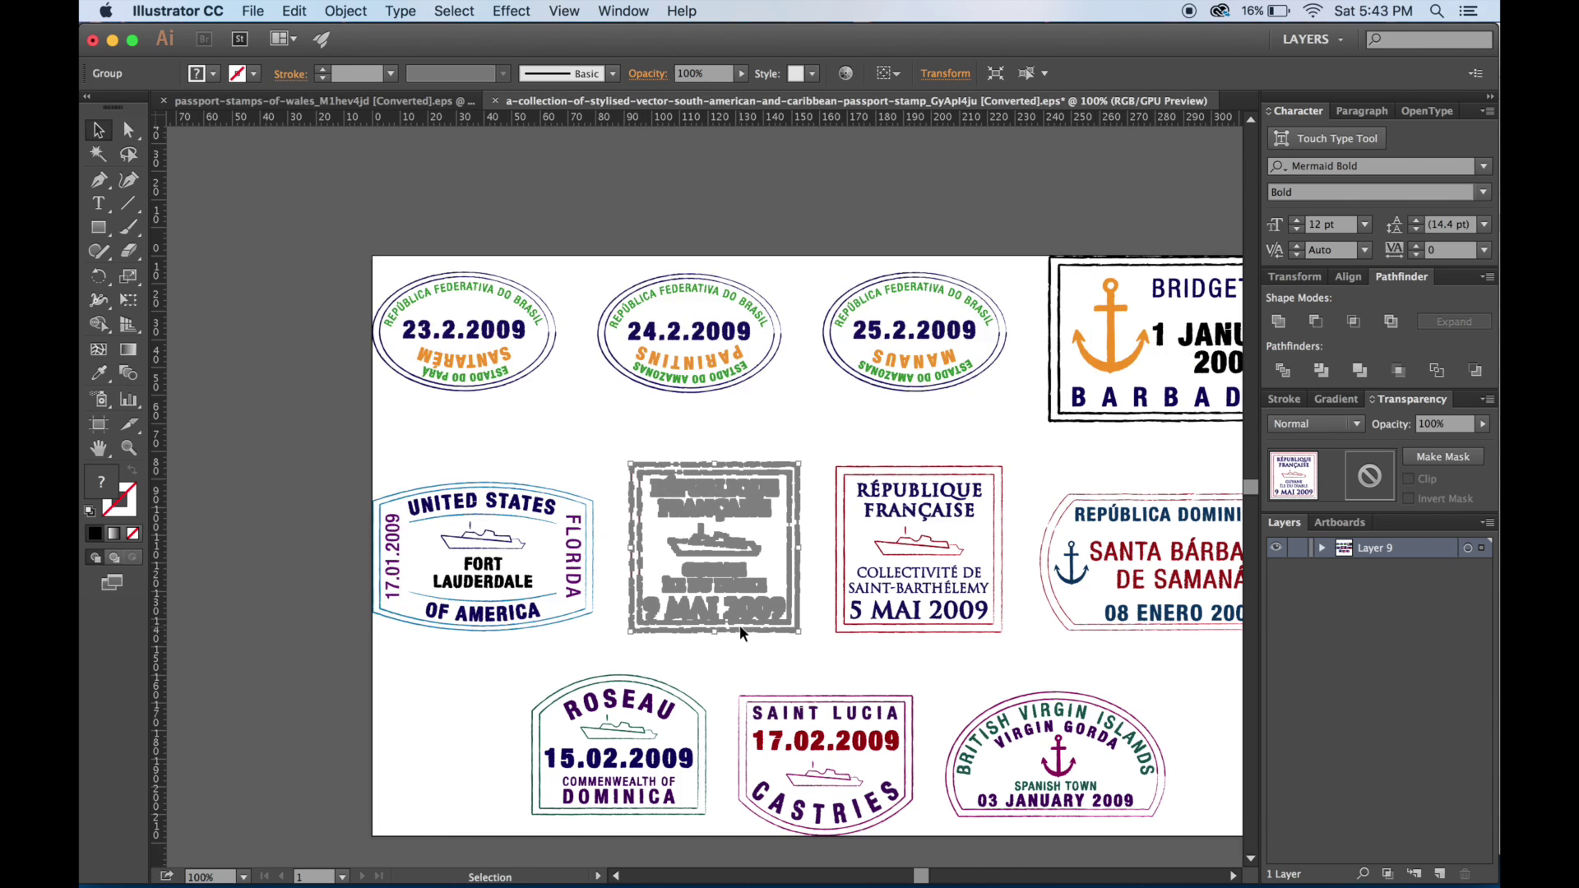
key("super+v")
key("super+equal")
key("super+equal")
key("super+equal")
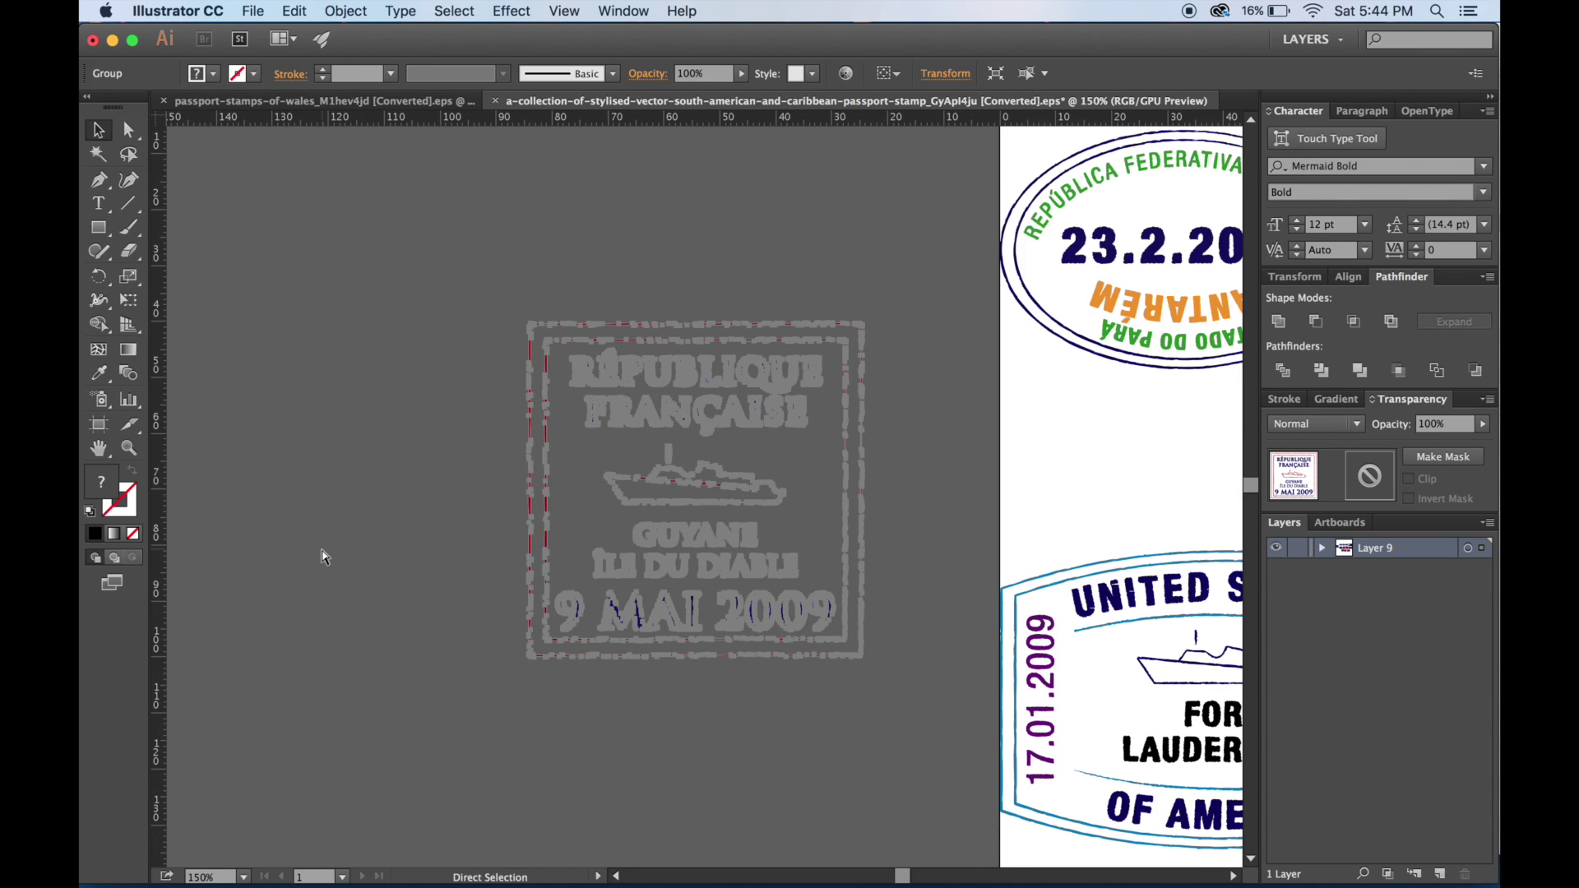
key("i")
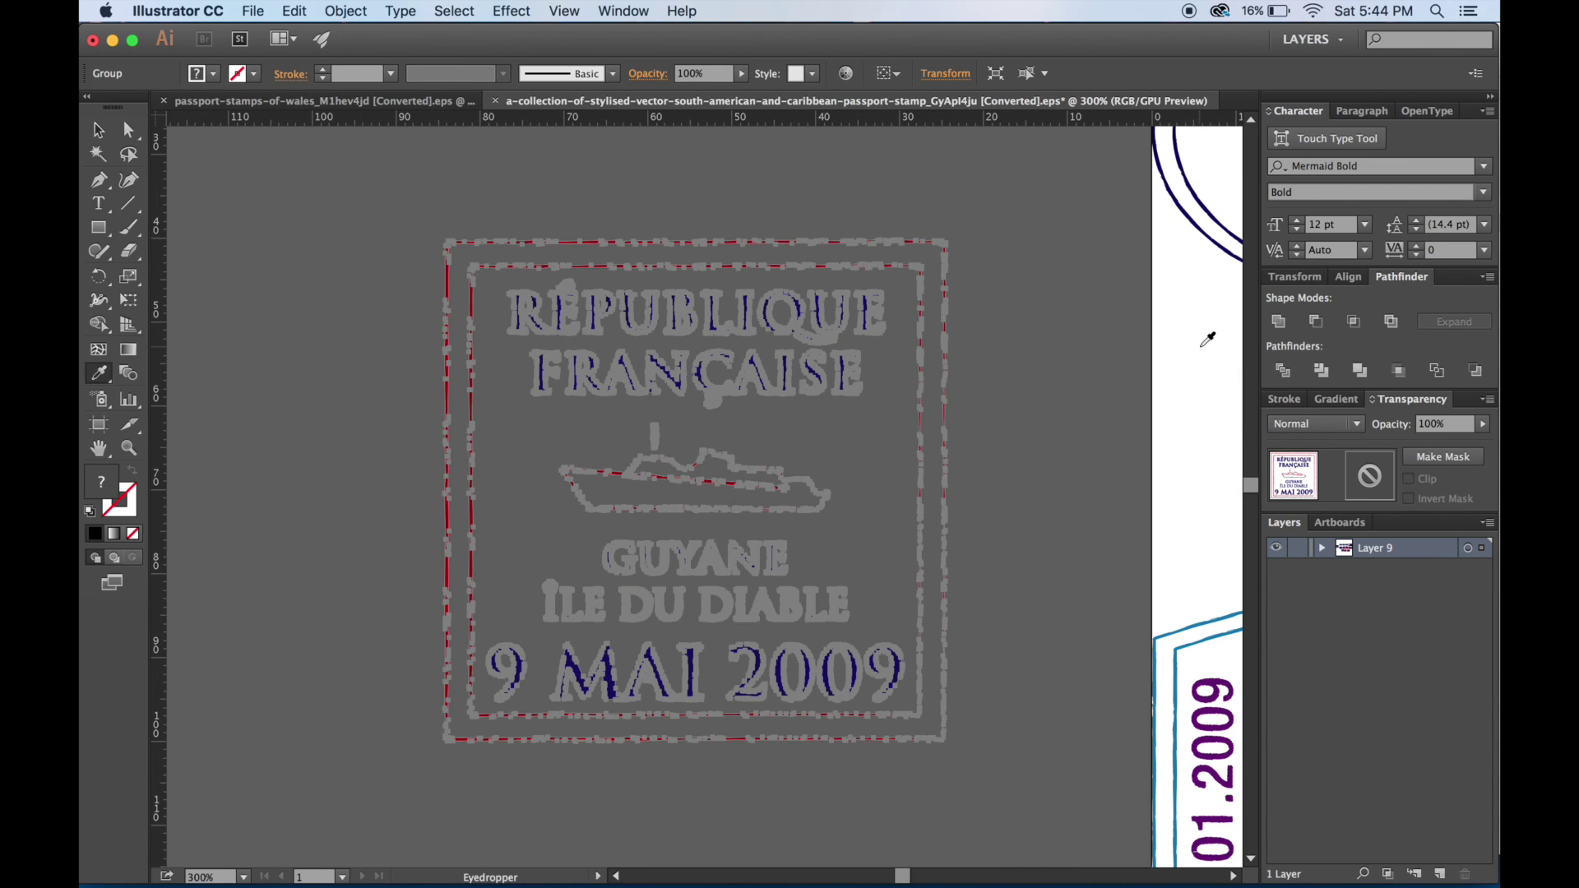
left_click(1200, 348)
key("v")
left_click(1009, 349)
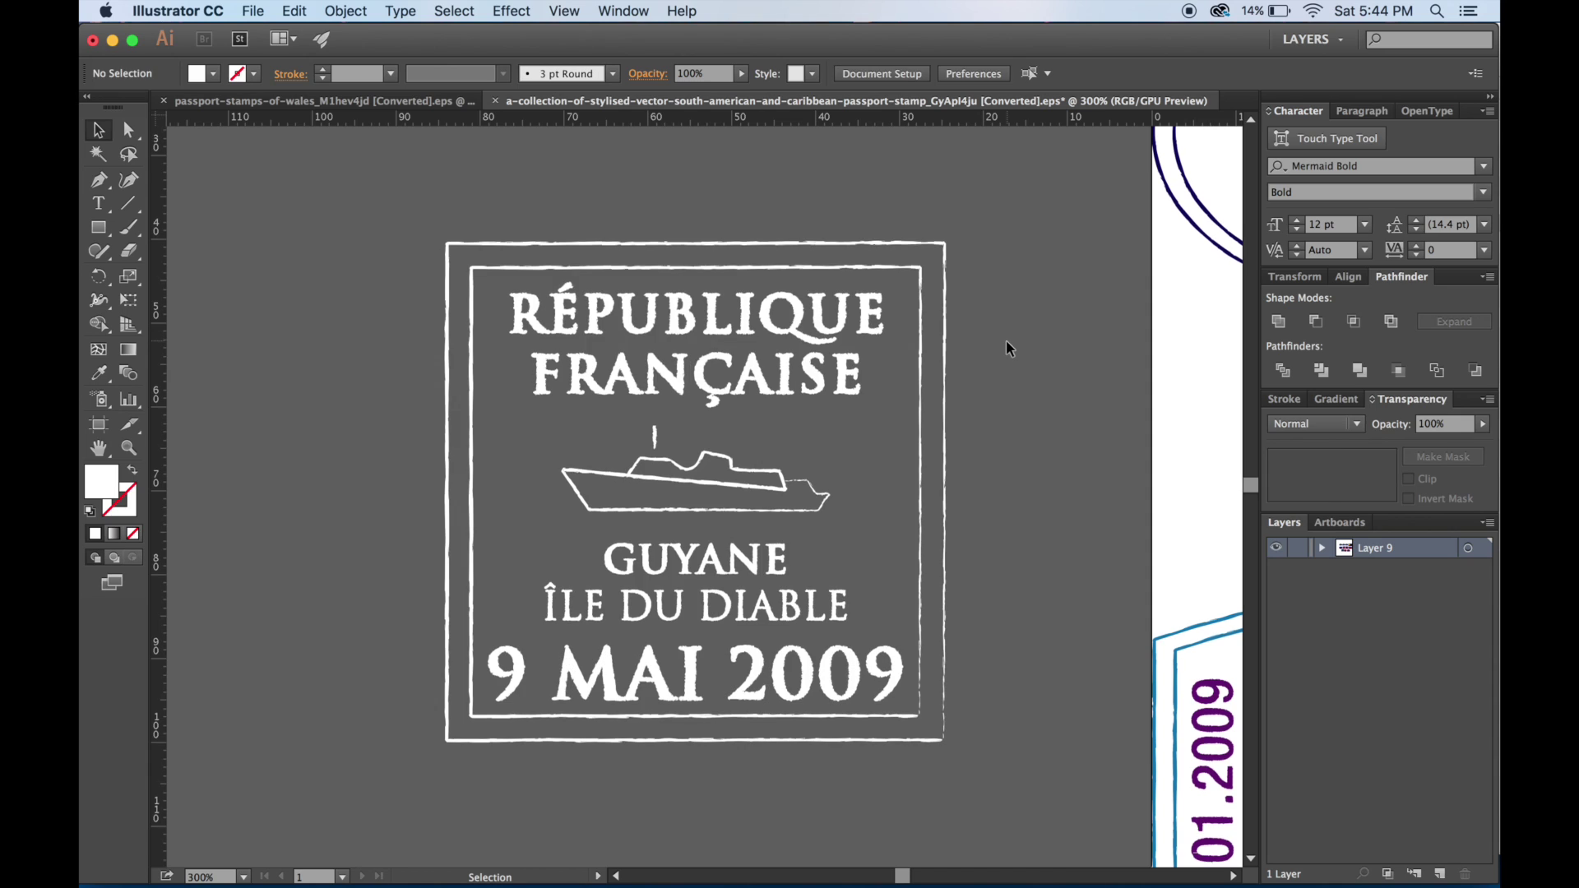
Add an ISLAND OF text line above the stamp in the Marion font and position it
scroll(1010, 348, "up", 5)
key("t")
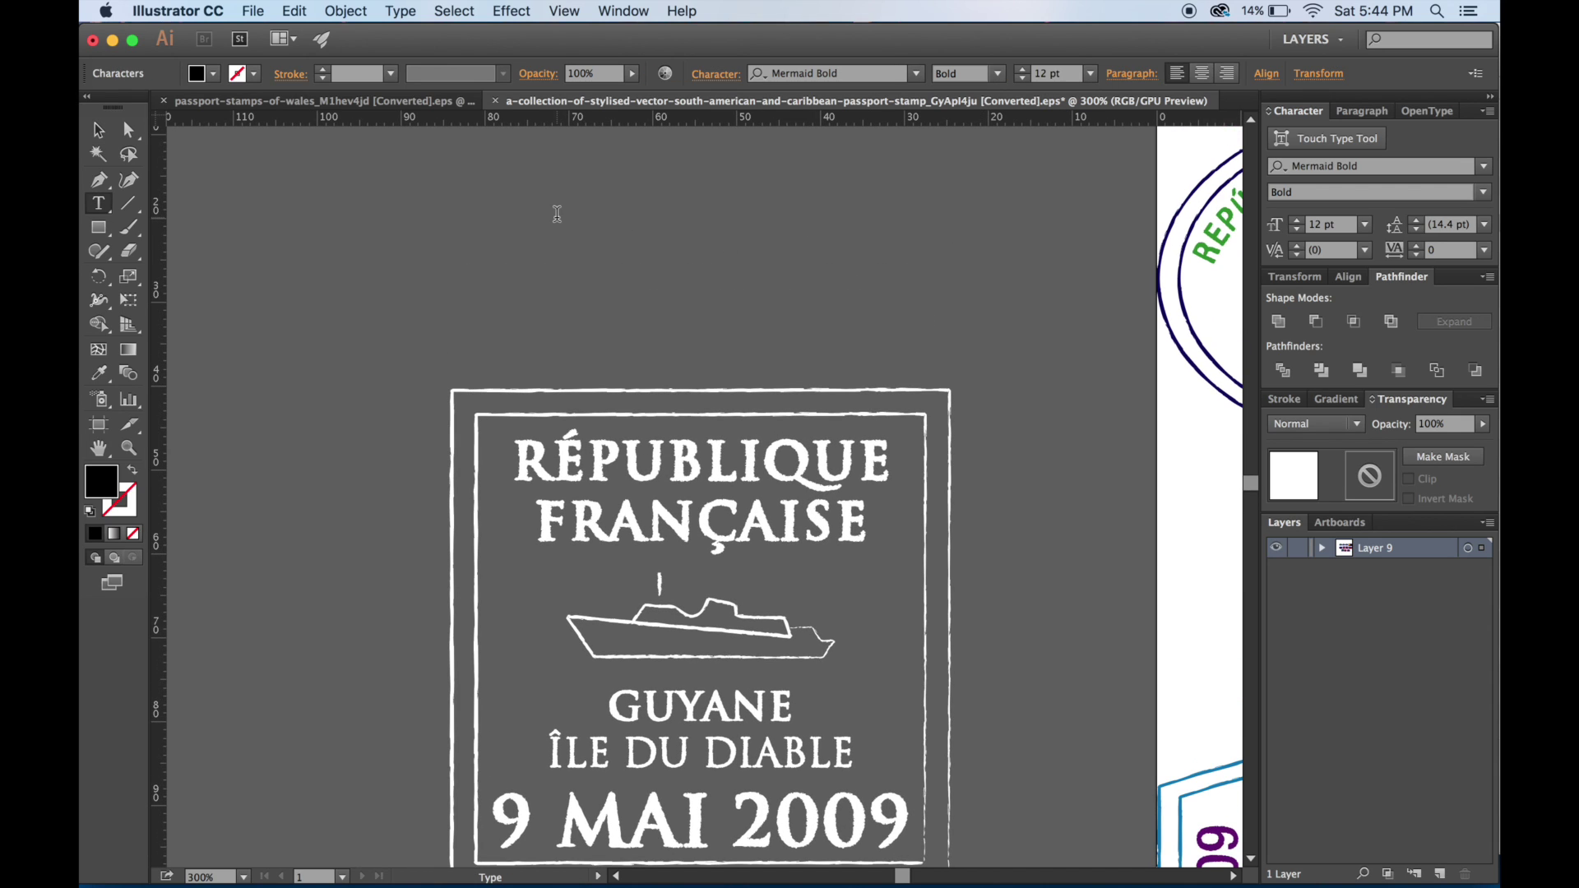
left_click(556, 213)
type("ISLAND OF")
key("super+a")
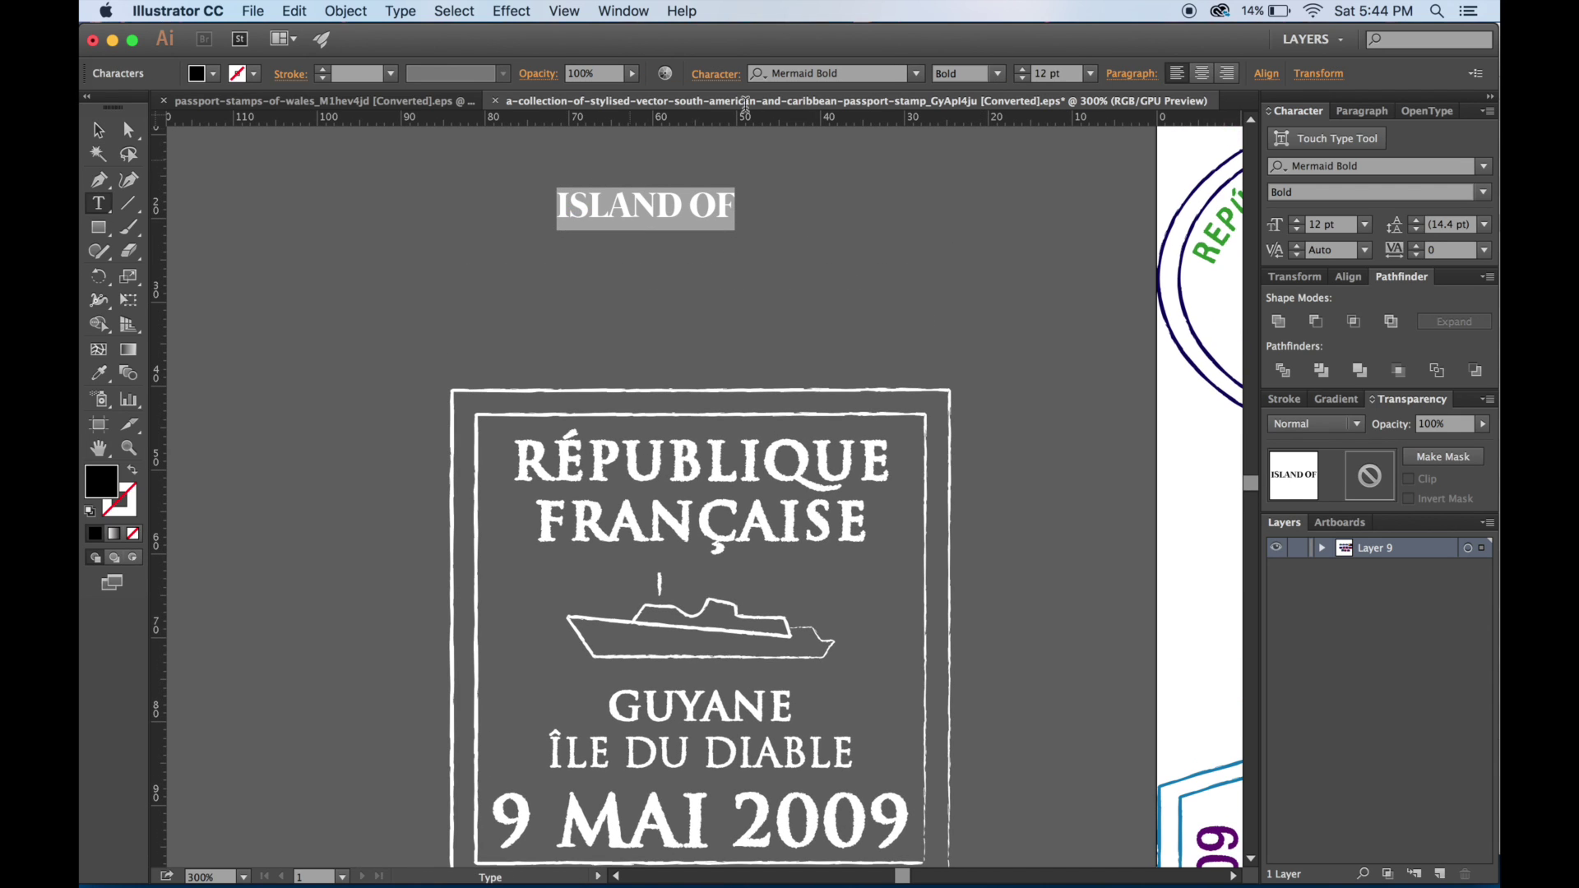
left_click(915, 73)
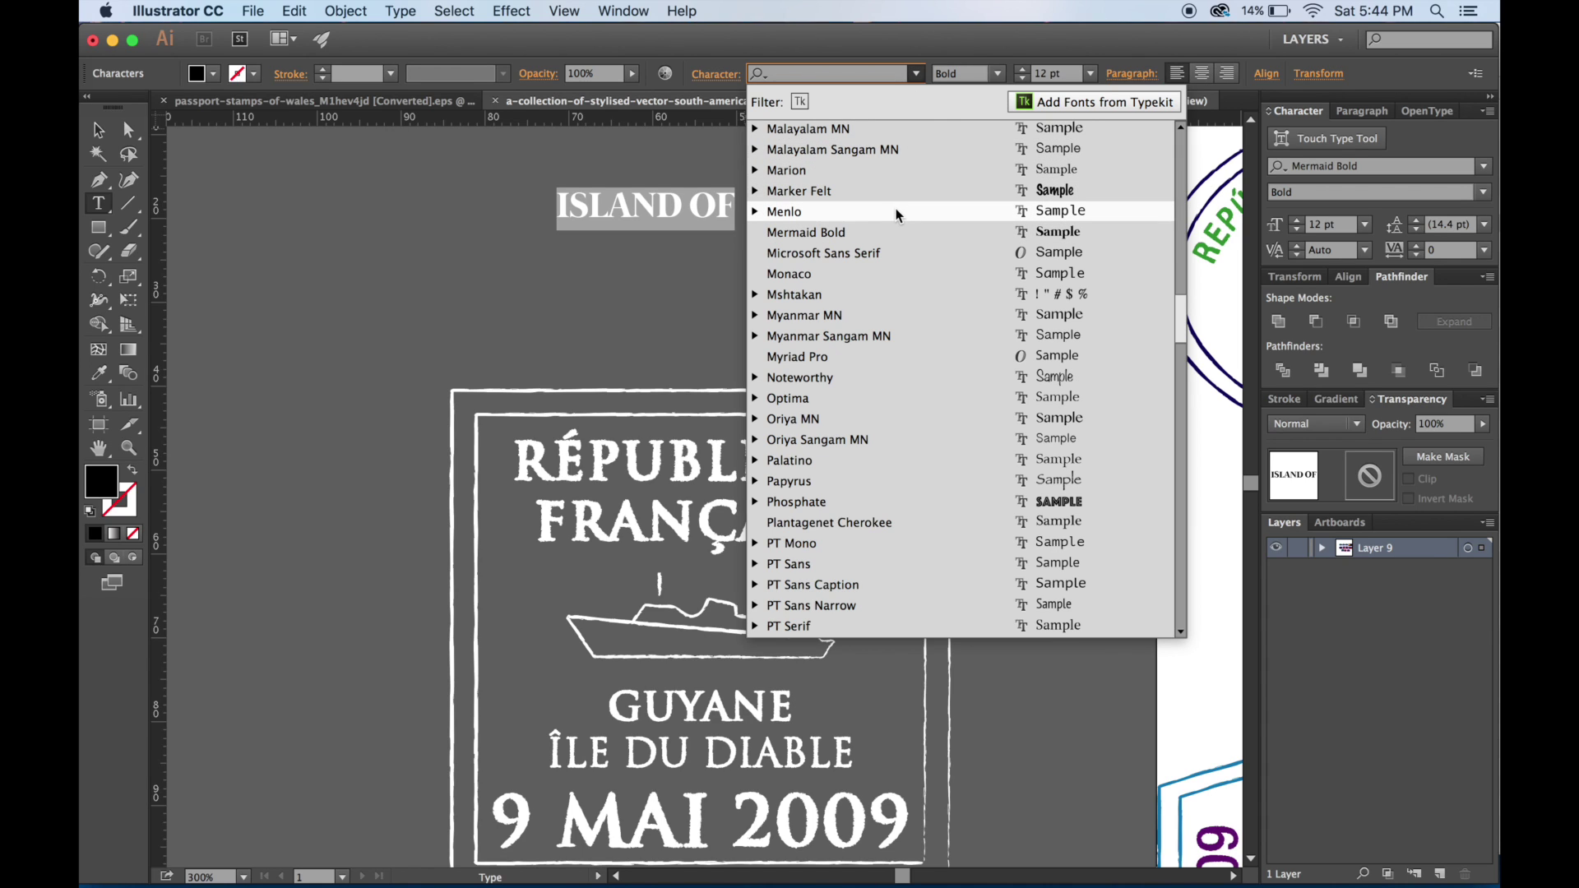
left_click(891, 171)
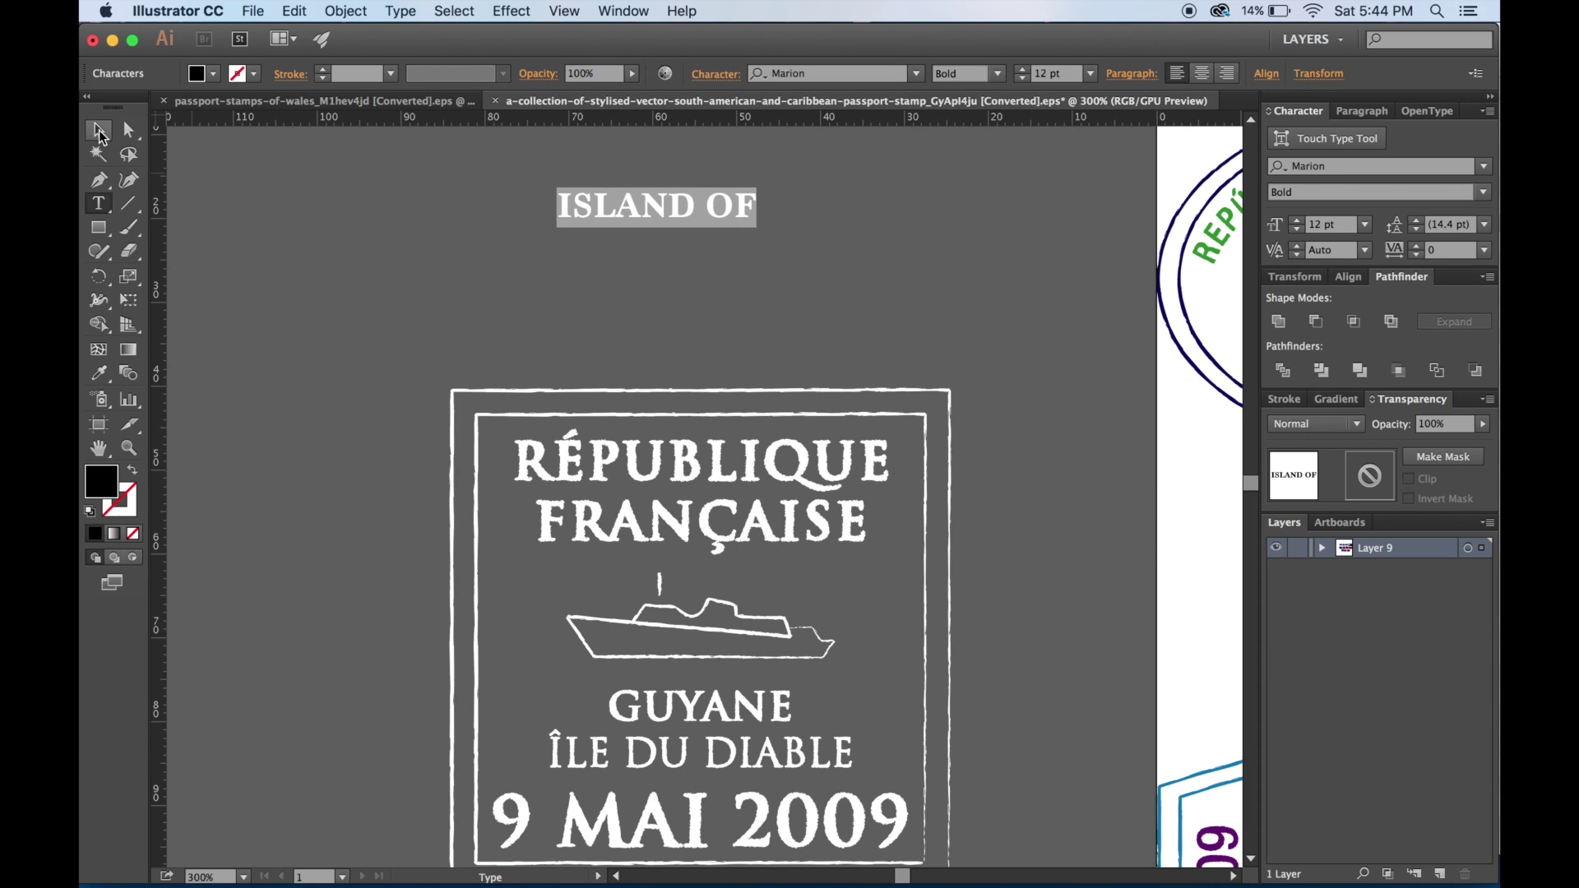
key("Escape")
left_click_drag(723, 227, 900, 372)
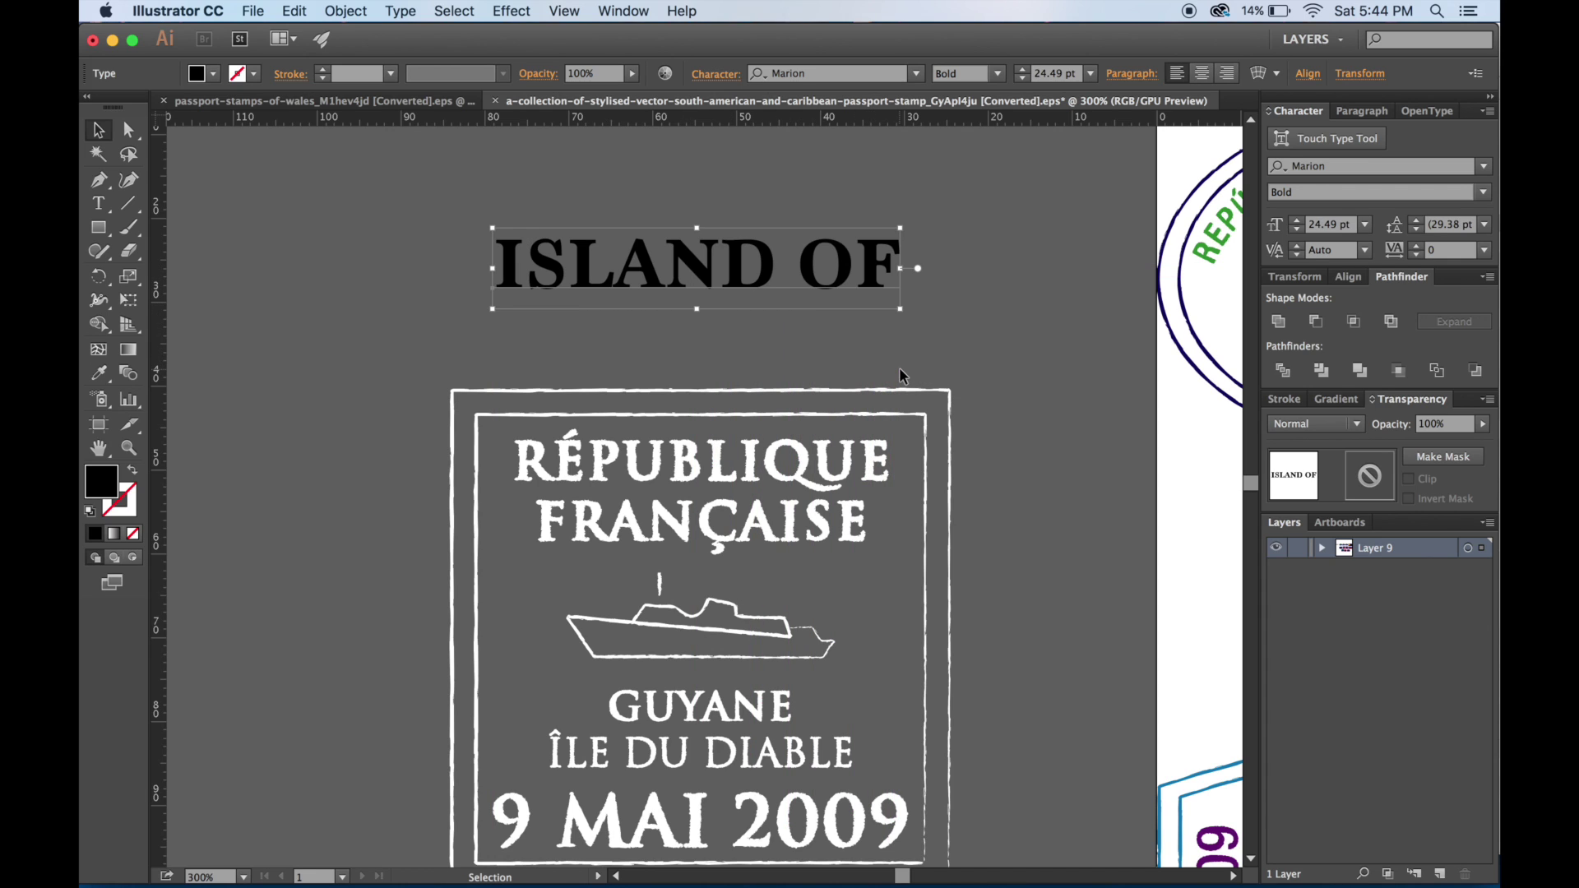
mouse_move(825, 294)
left_mouse_down()
mouse_move(846, 280)
mouse_move(848, 294)
mouse_move(914, 305)
mouse_move(890, 303)
mouse_move(855, 251)
mouse_move(856, 205)
mouse_move(839, 308)
left_mouse_up()
Retype the copied line as MYKONOS, widen it, and centre ISLAND OF over it
double_click(810, 298)
key("super+a")
type("MY")
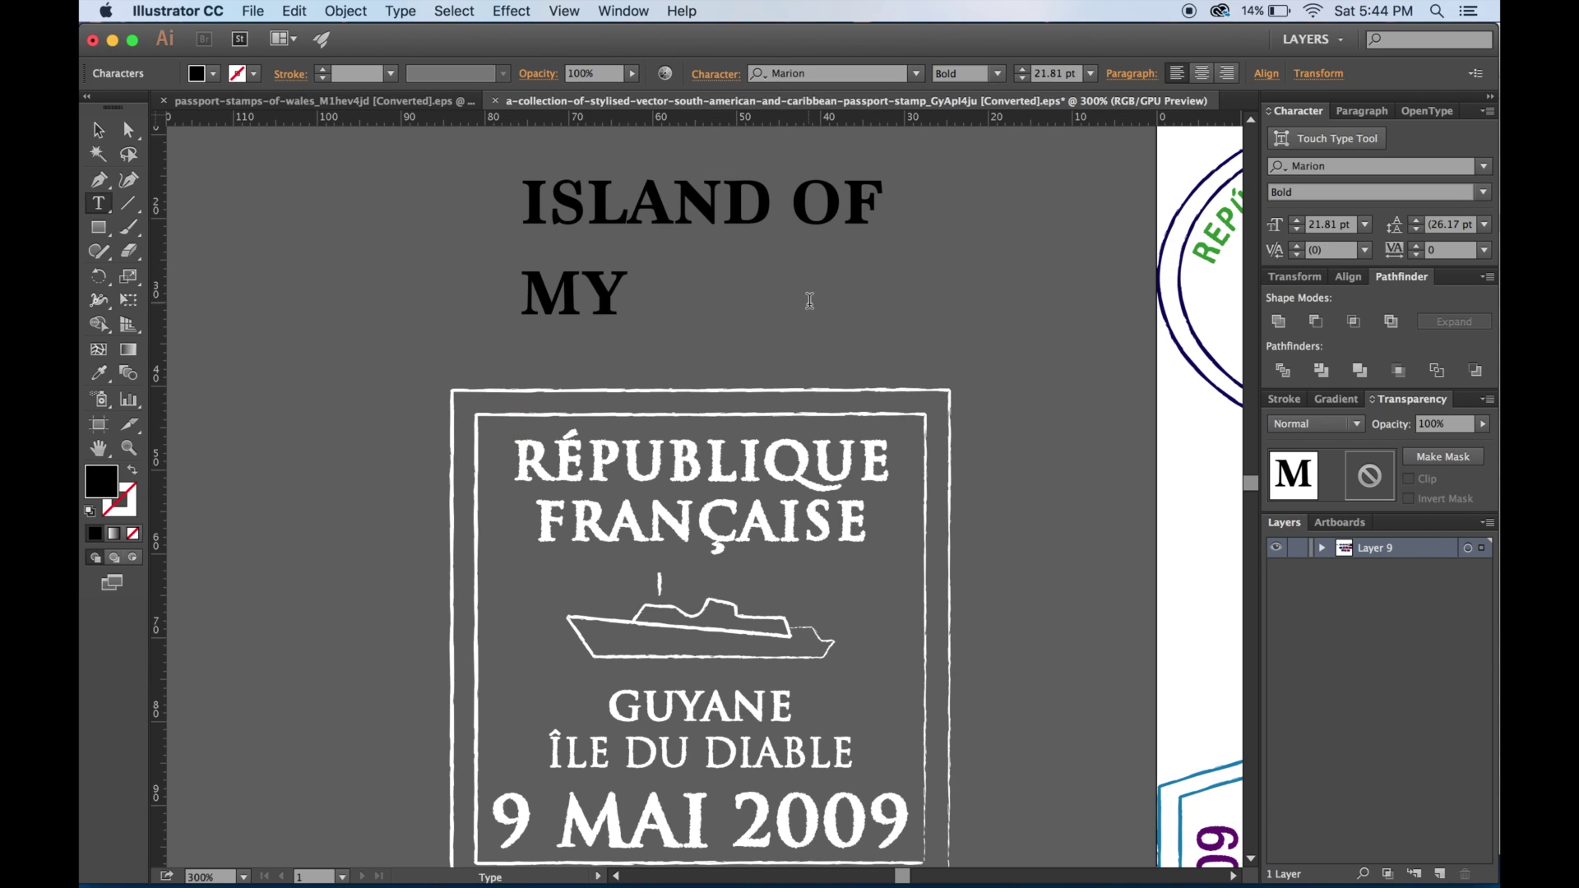
type("KONOS")
key("Escape")
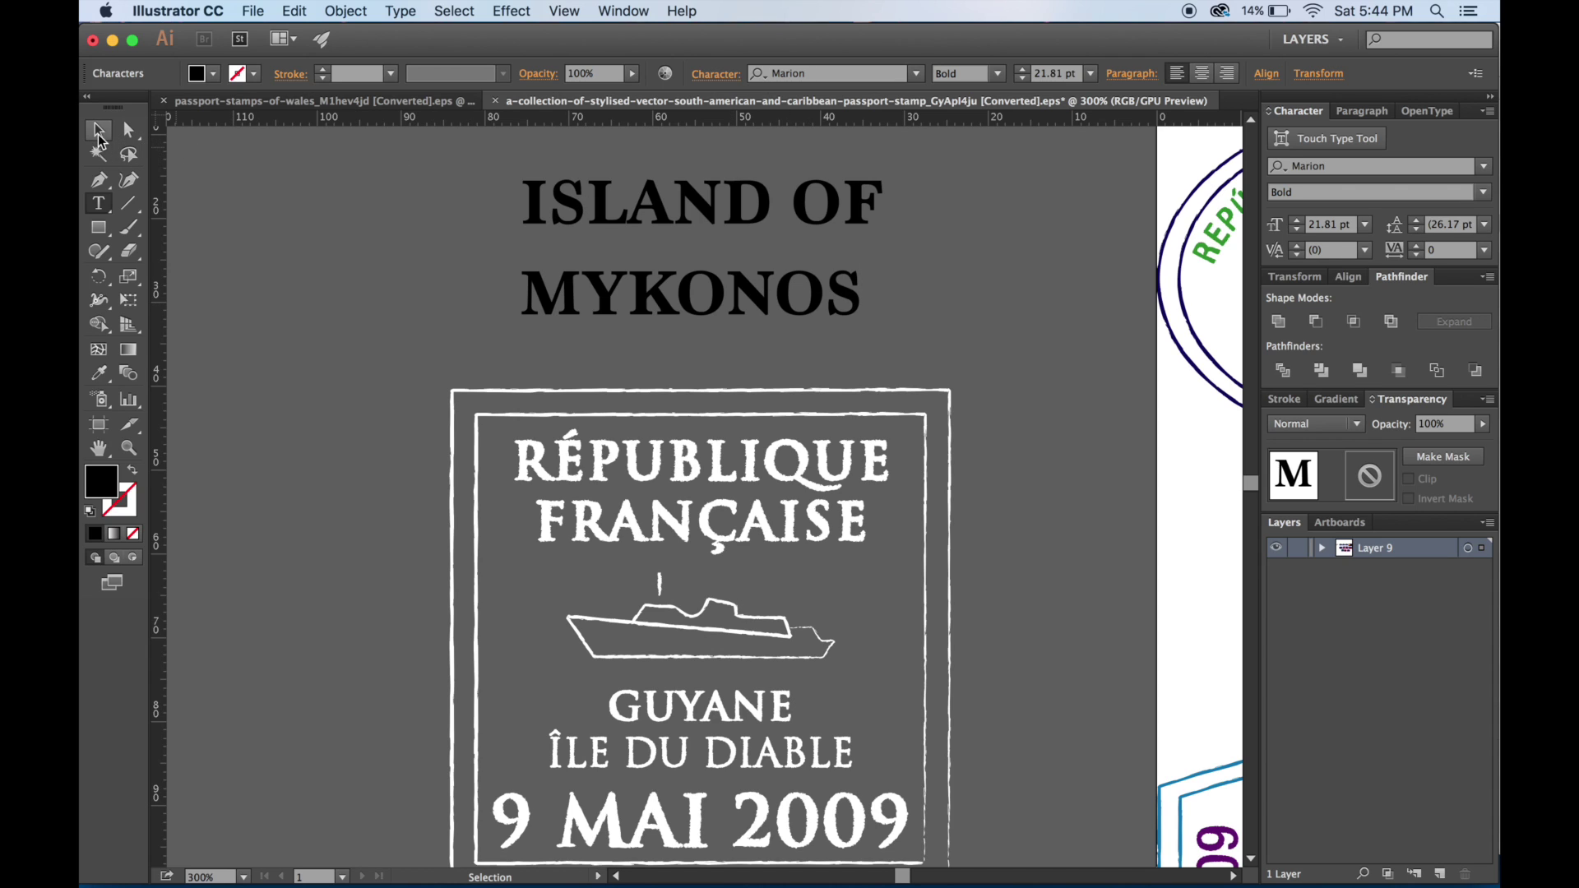
left_click_drag(862, 260, 893, 236)
left_click(837, 208, "shift")
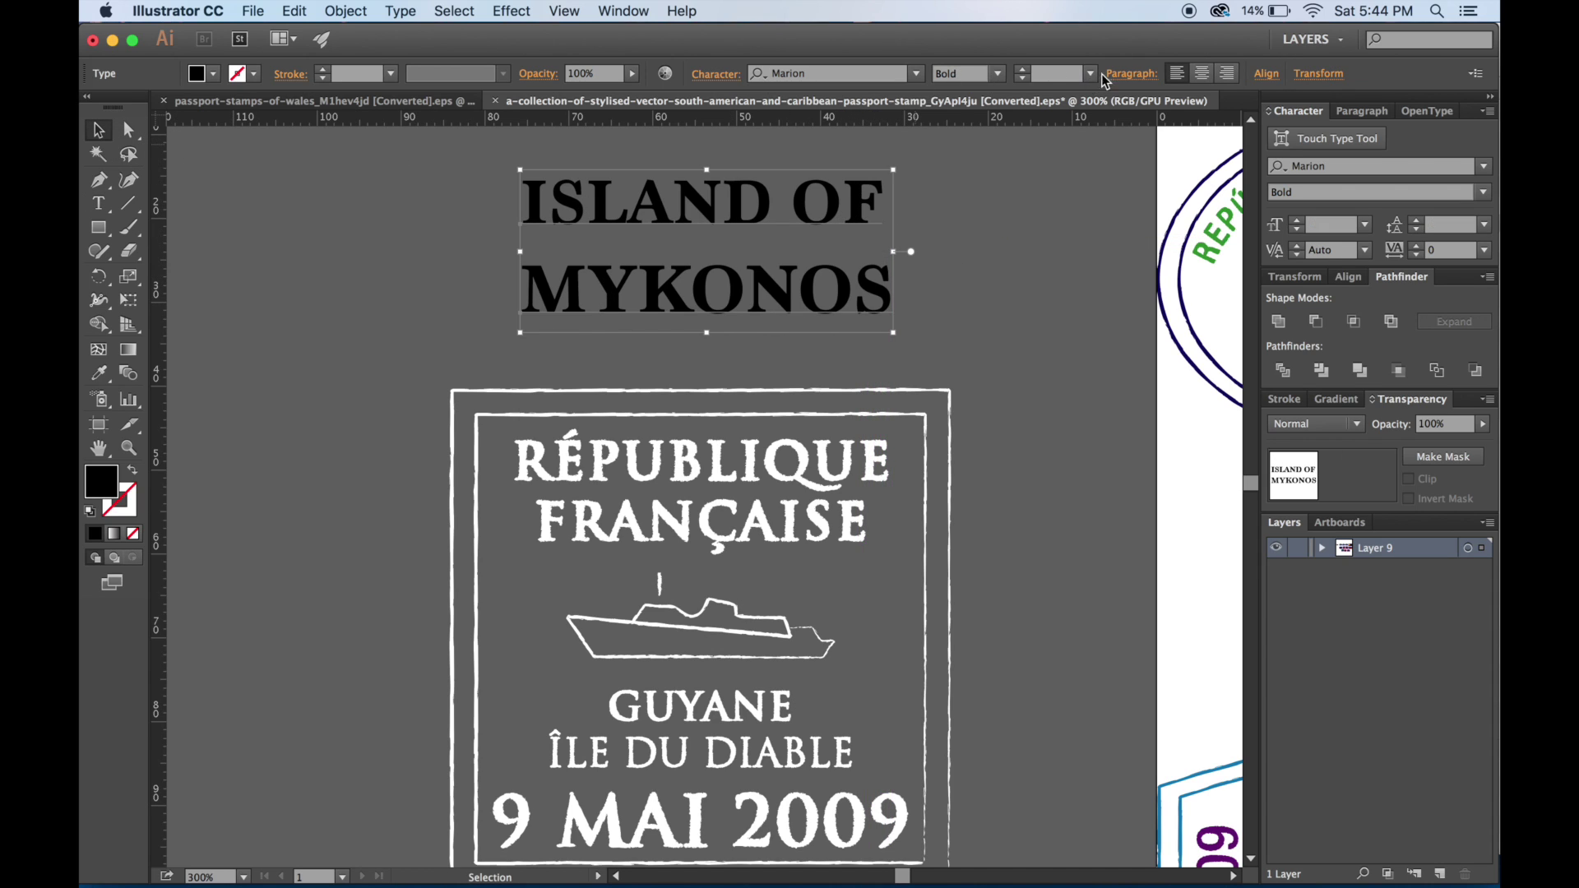
left_click(1263, 76)
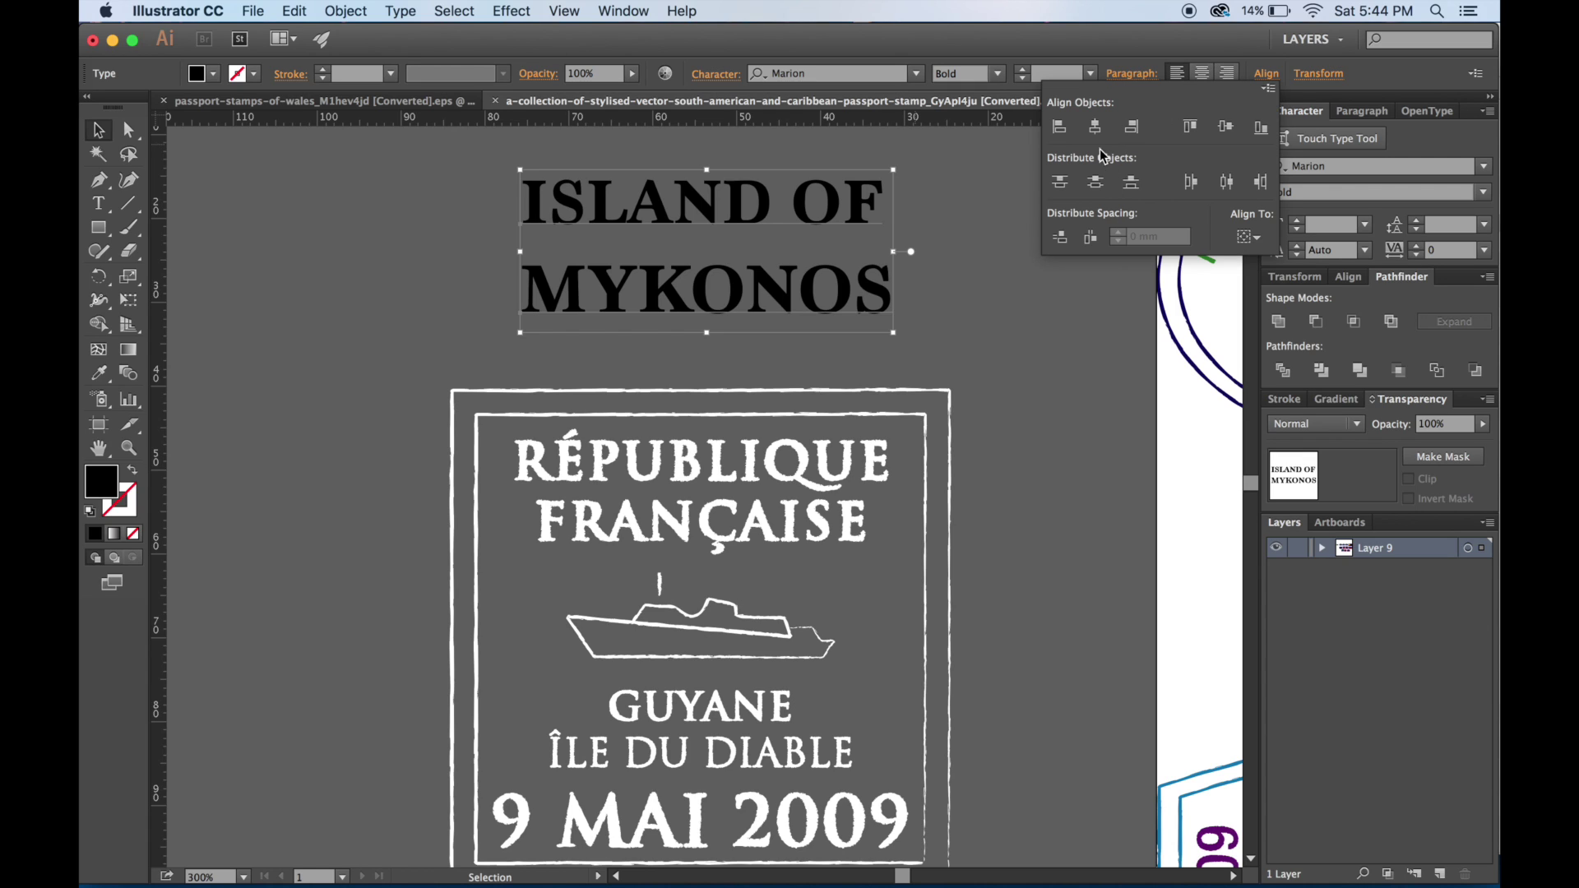
left_click(1094, 127)
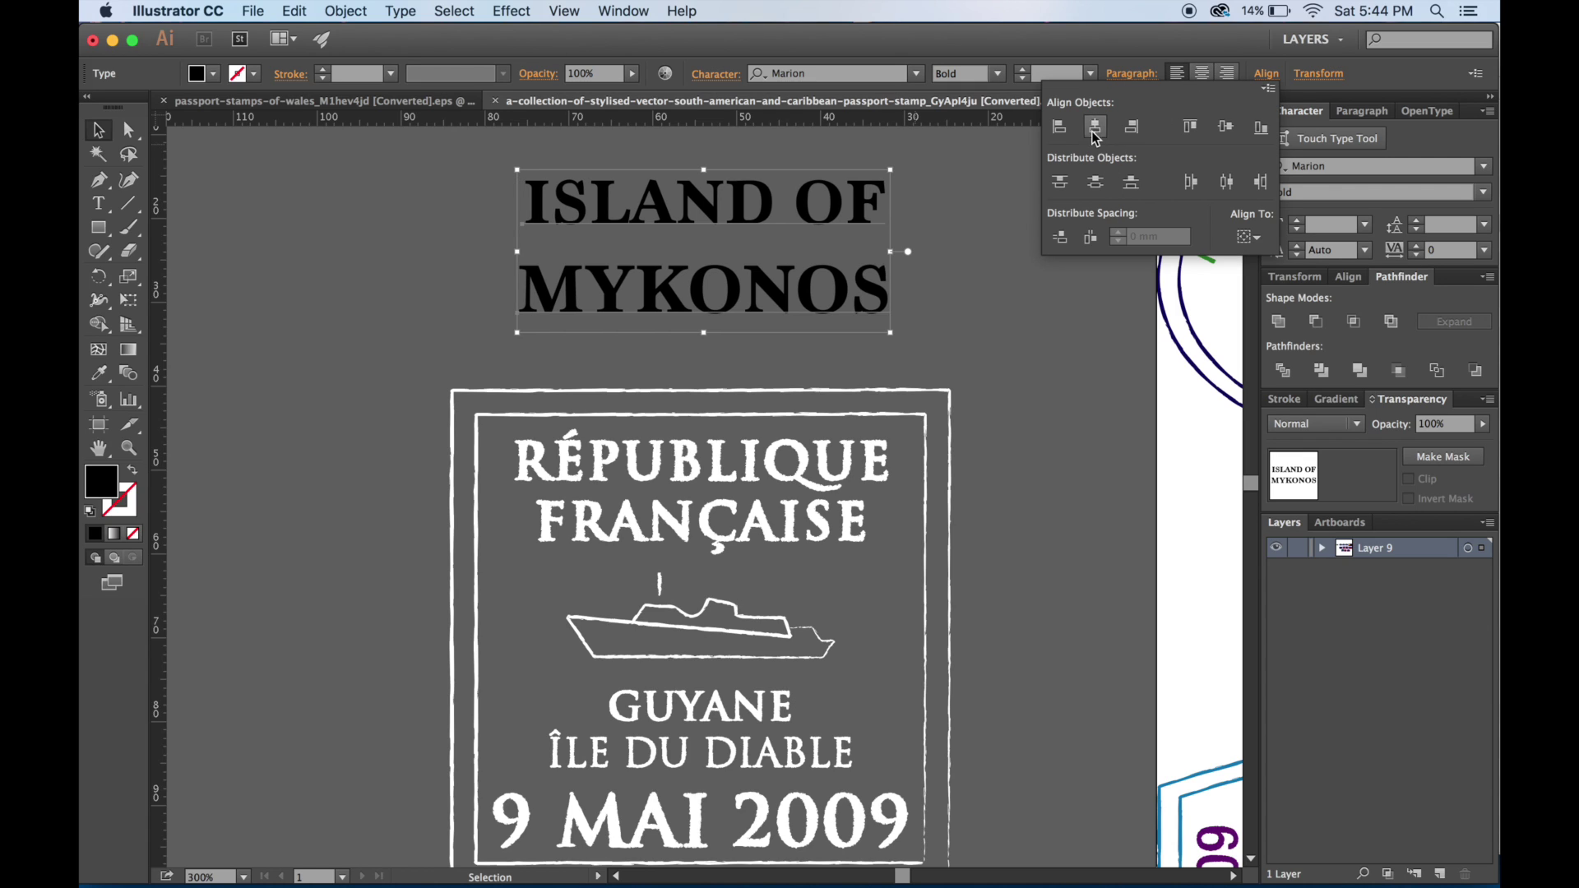
left_click(1193, 465)
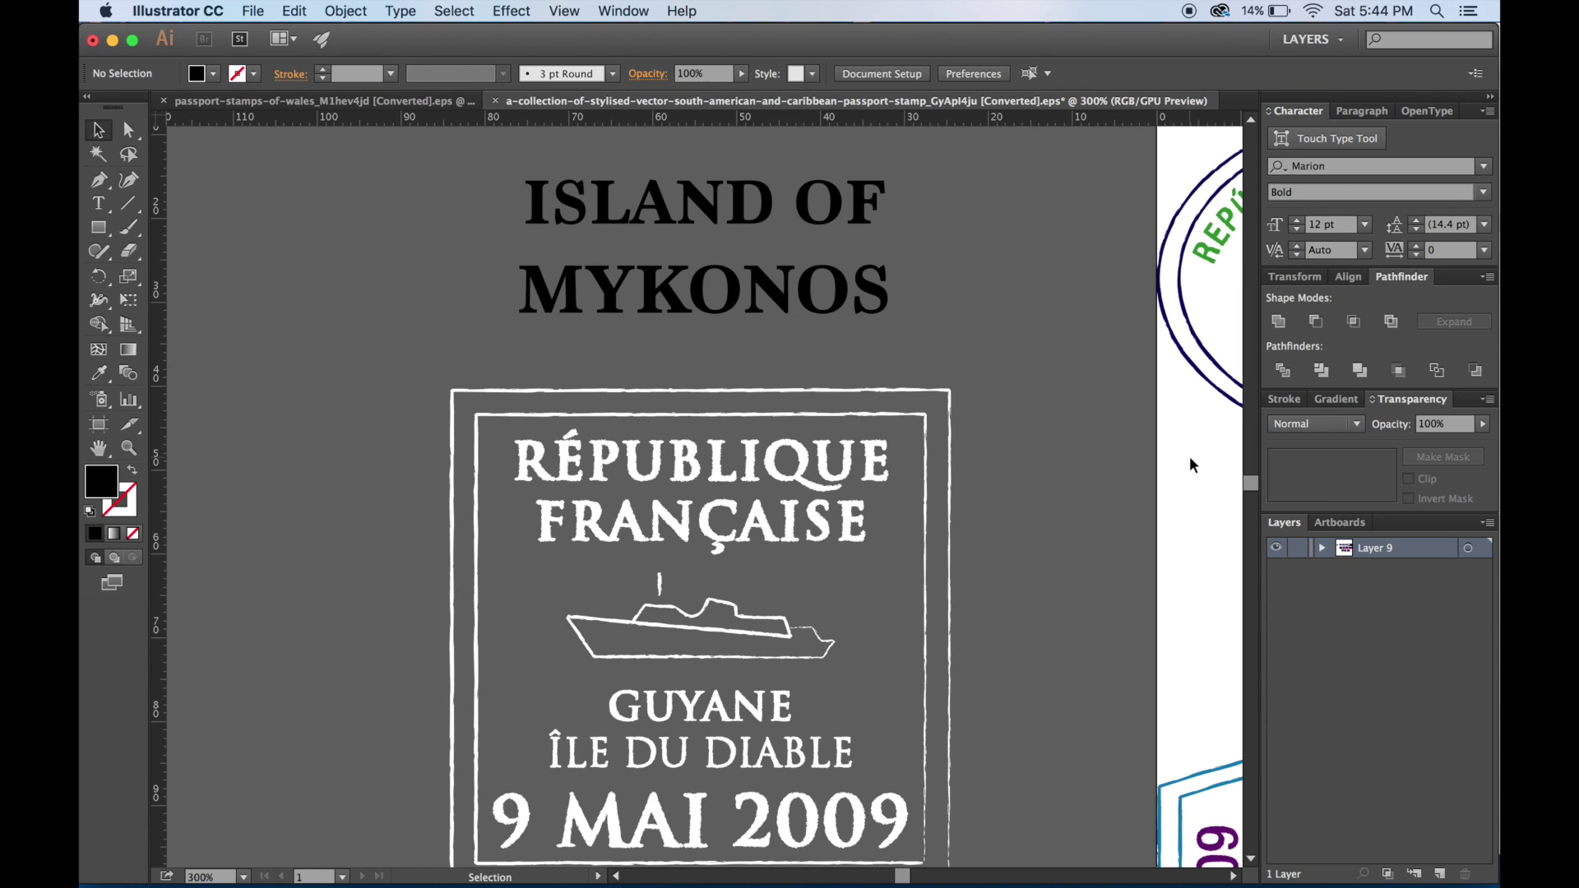
Colour the ISLAND OF MYKONOS title white by sampling the white stamp
left_click(821, 205)
key("i")
left_click(948, 393)
key("v")
left_click(1011, 388)
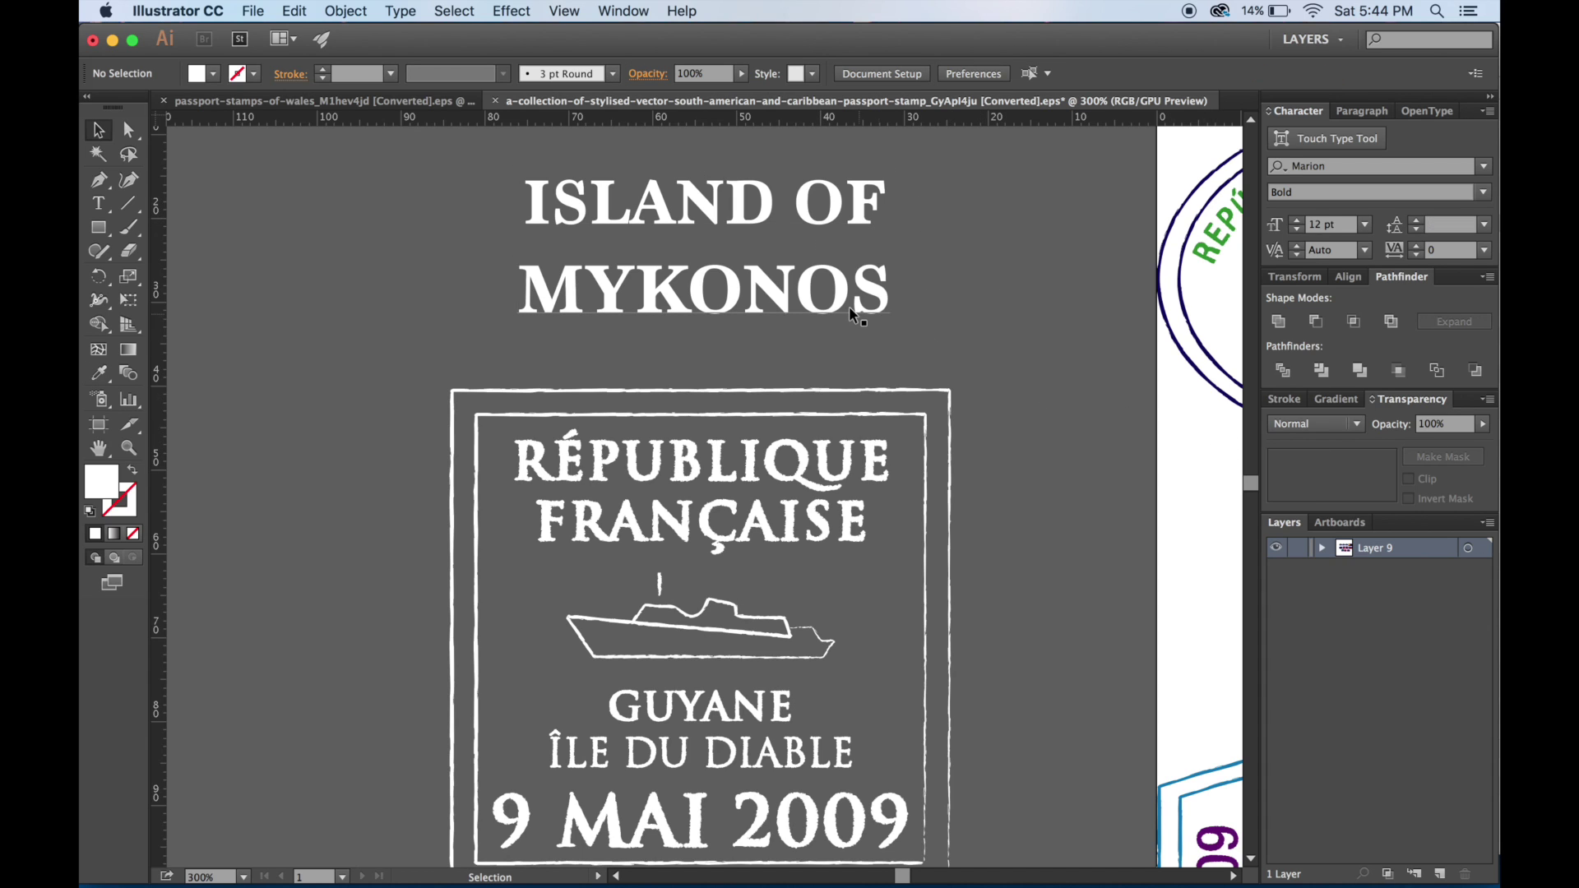
scroll(853, 316, "down", 3)
left_click_drag(798, 191, 793, 256)
Retype the copied MYKONOS line as GREECE and centre it under MYKONOS
key("t")
double_click(750, 252)
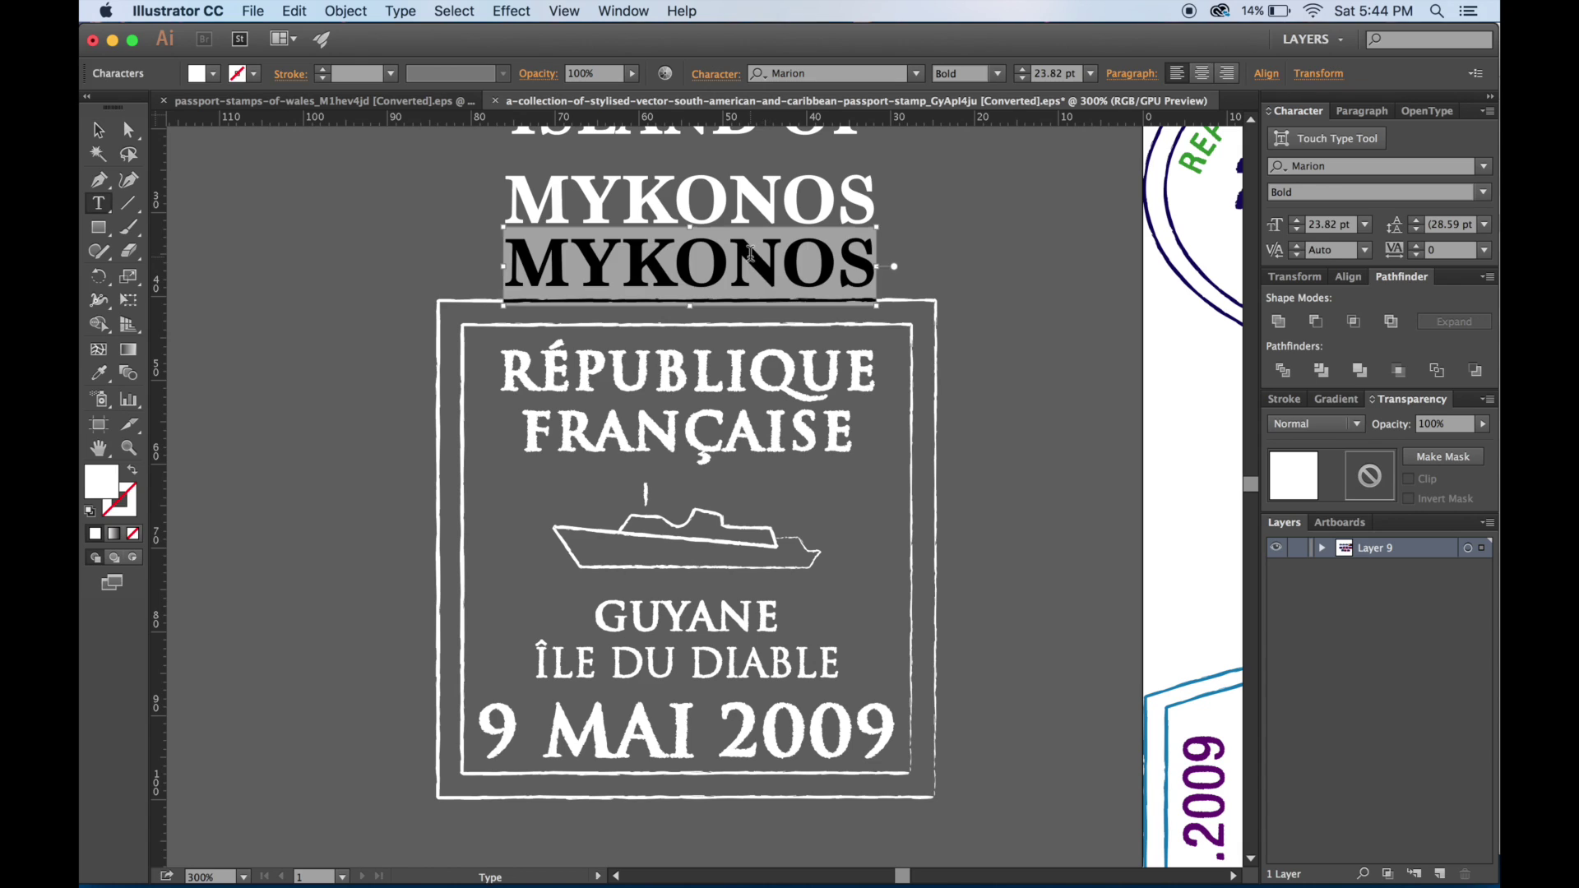
type("GREECE")
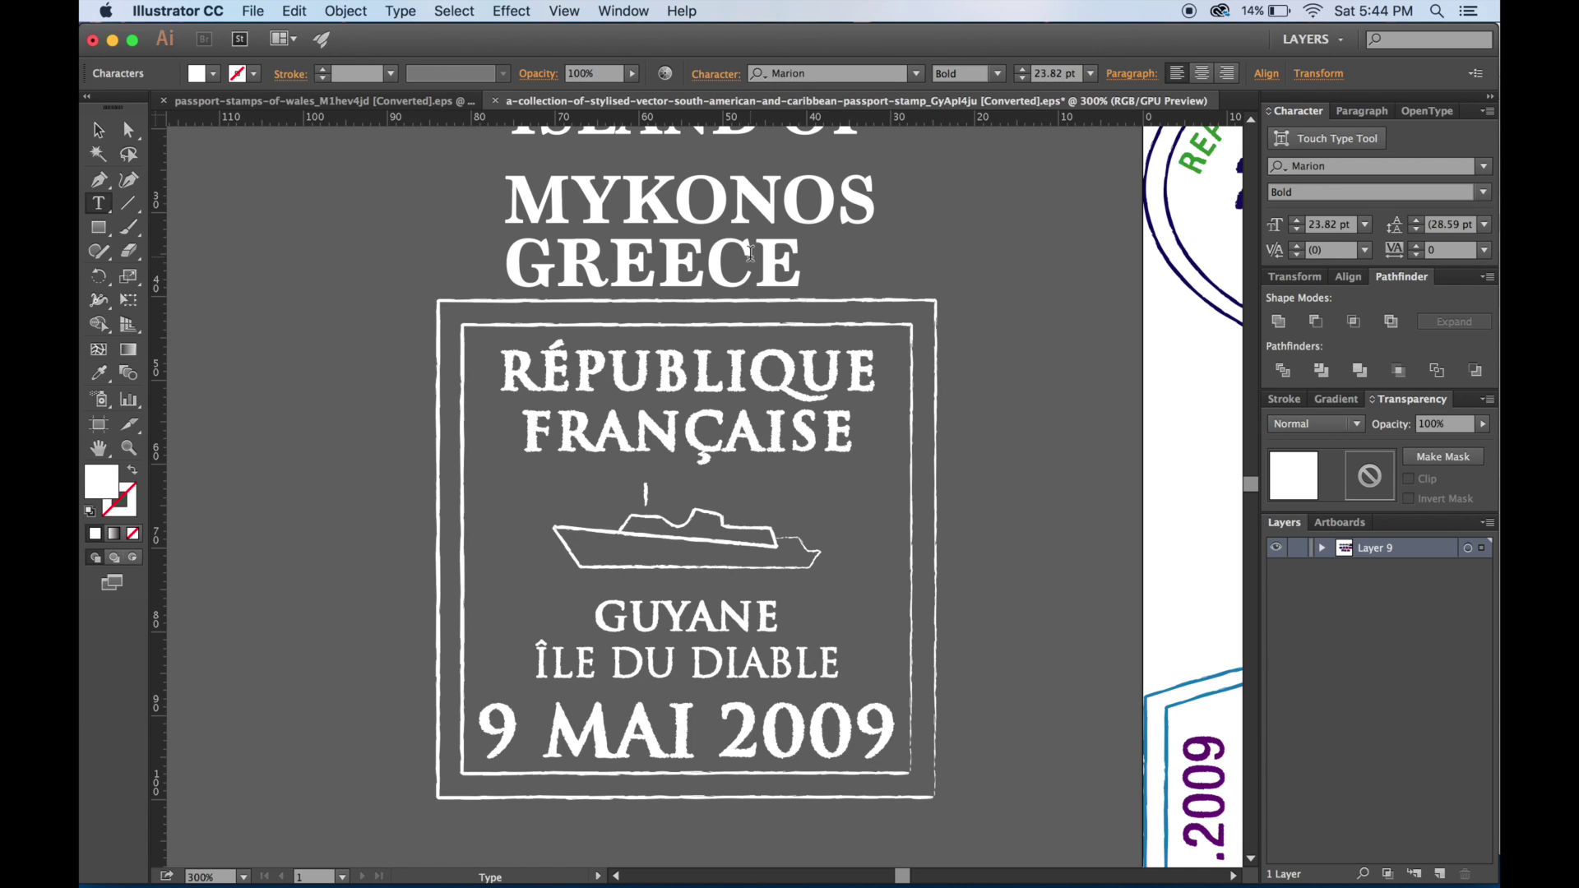
key("Escape")
key("v")
left_click_drag(685, 257, 737, 258)
Delete the GUYANE and ÎLE DU DIABLE lines and move GREECE into the stamp under the ship
left_click(699, 625)
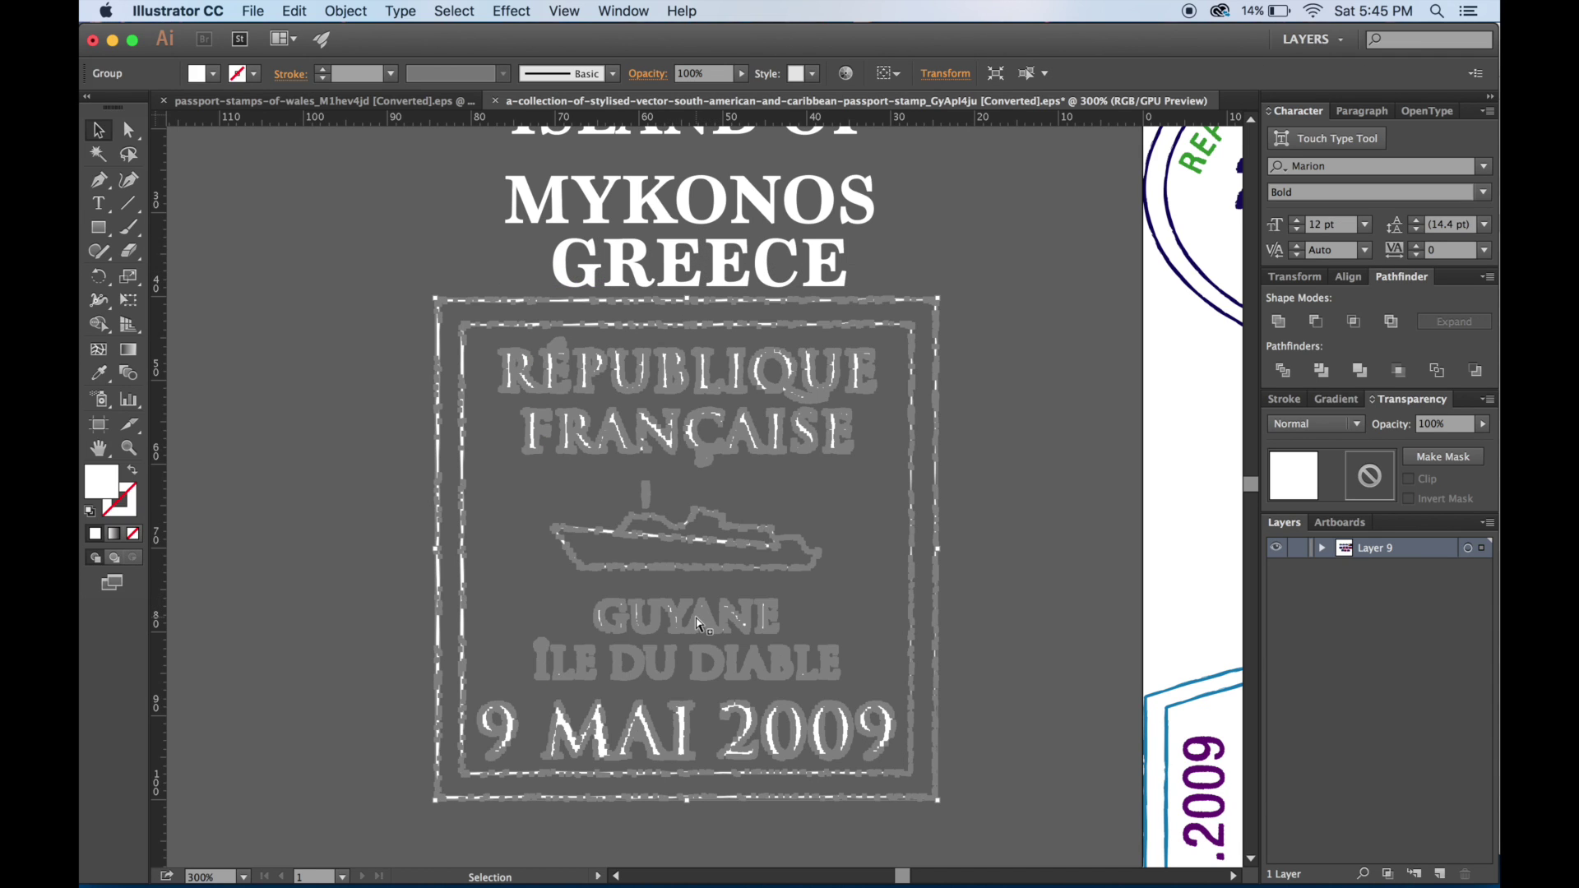
left_click(574, 612)
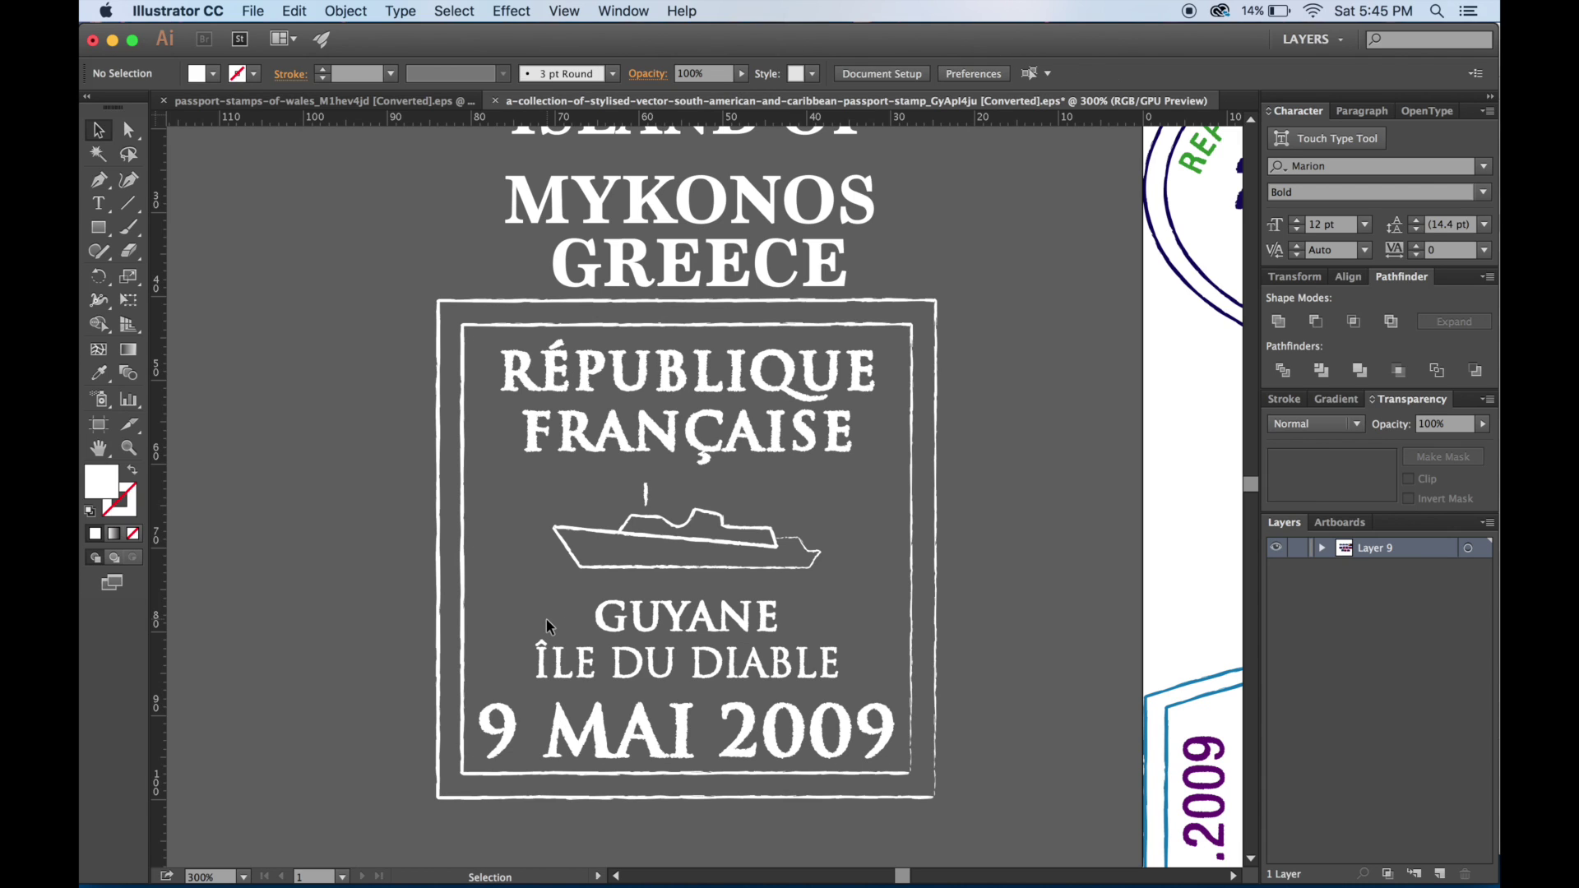
left_click_drag(738, 668, 814, 681)
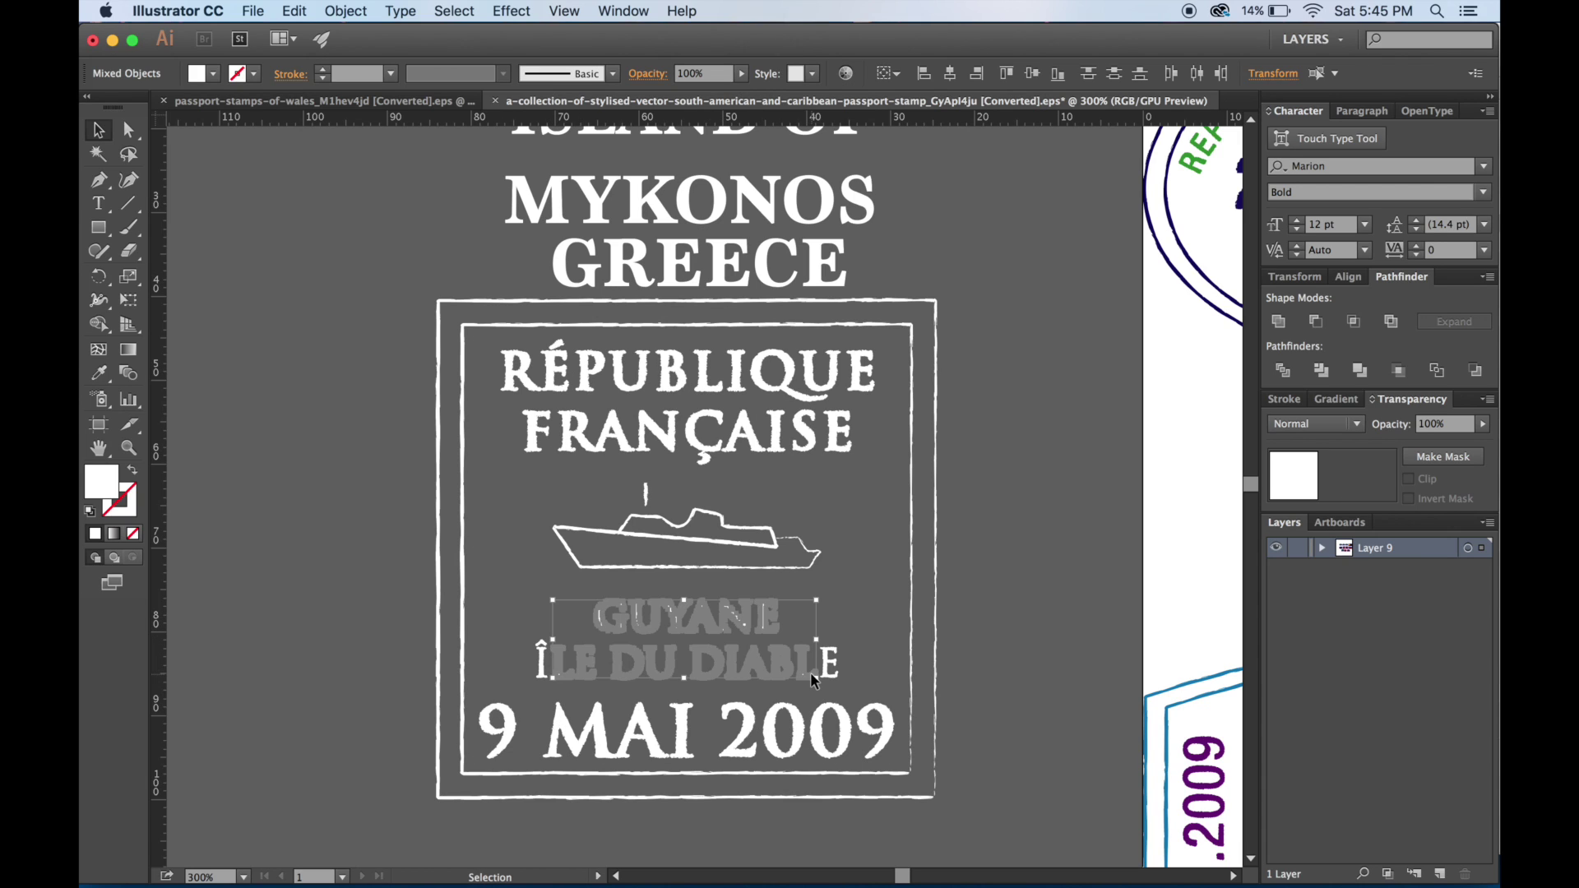
key("Delete")
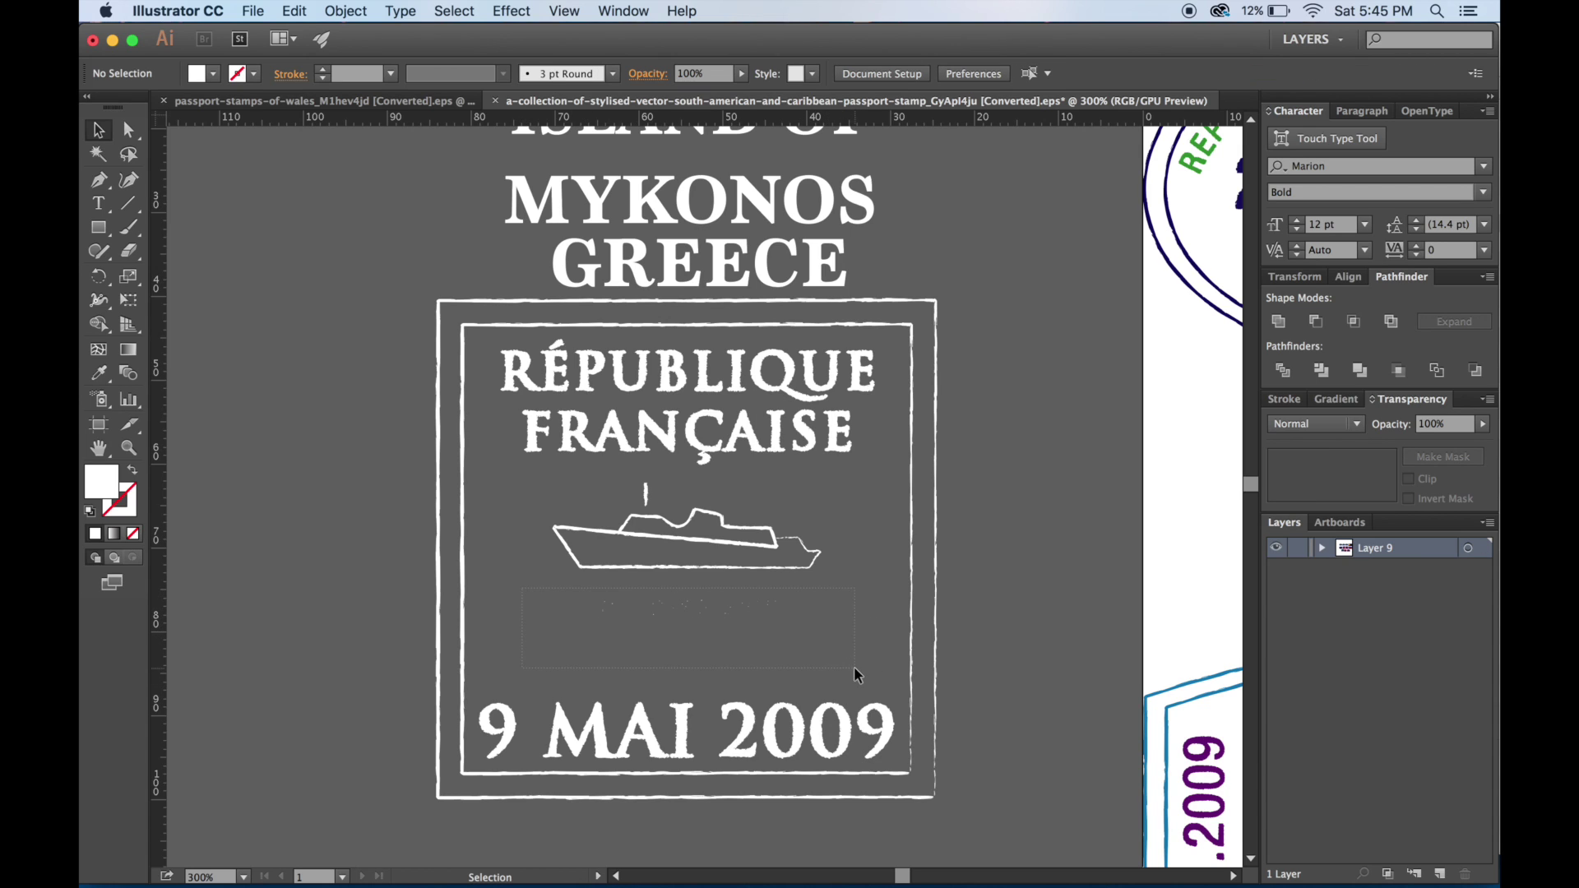
left_click_drag(753, 280, 732, 644)
Delete RÉPUBLIQUE FRANÇAISE and move MYKONOS and ISLAND OF into the stamp above the ship
left_click(530, 582)
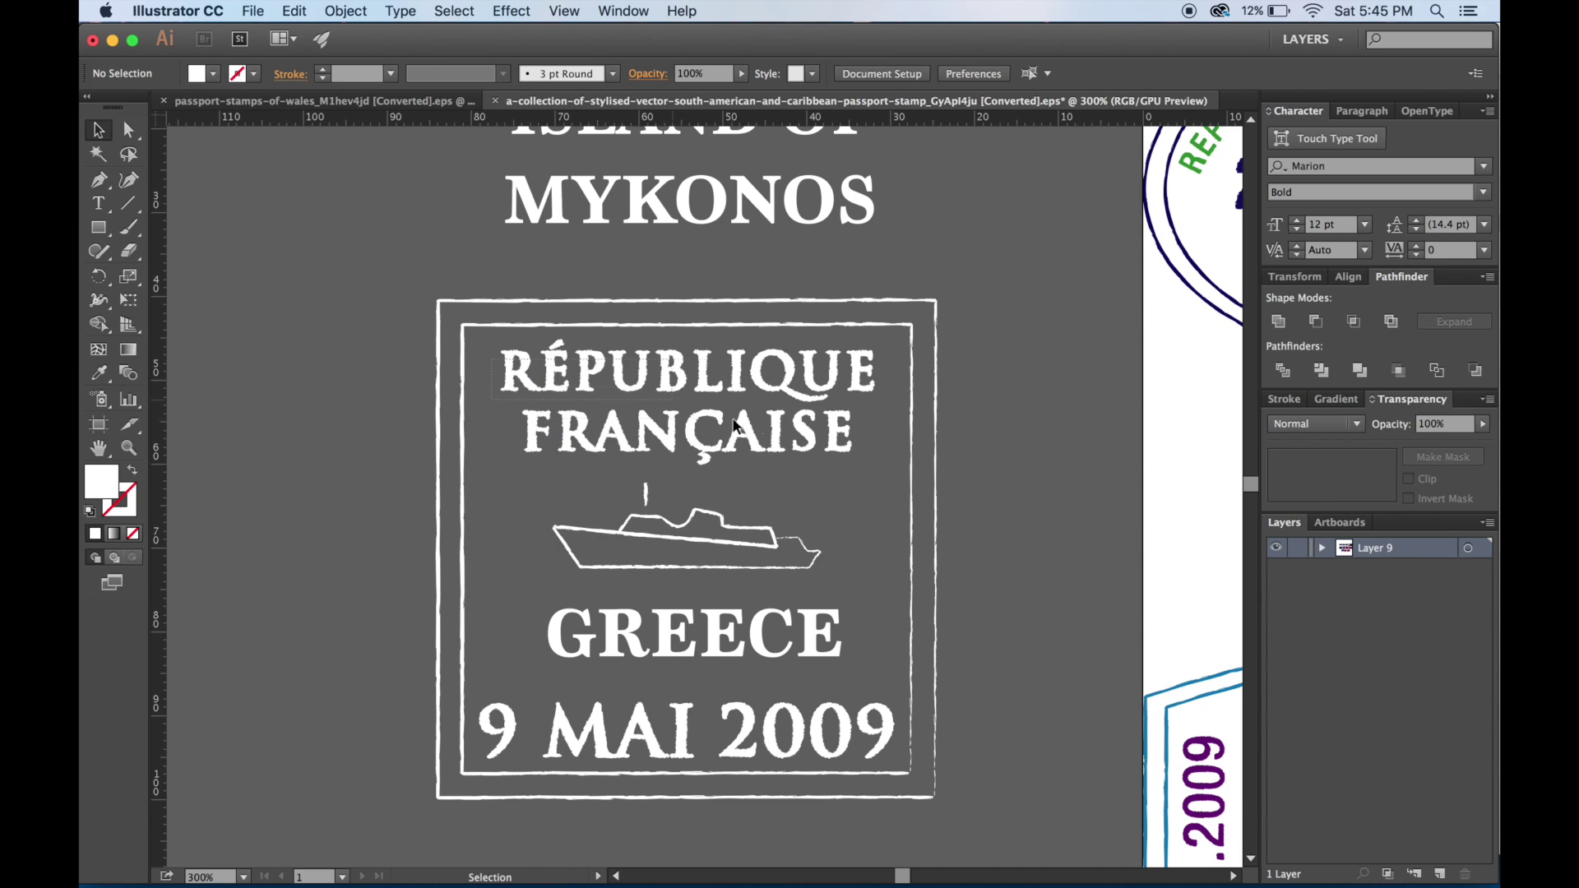
left_click(877, 467)
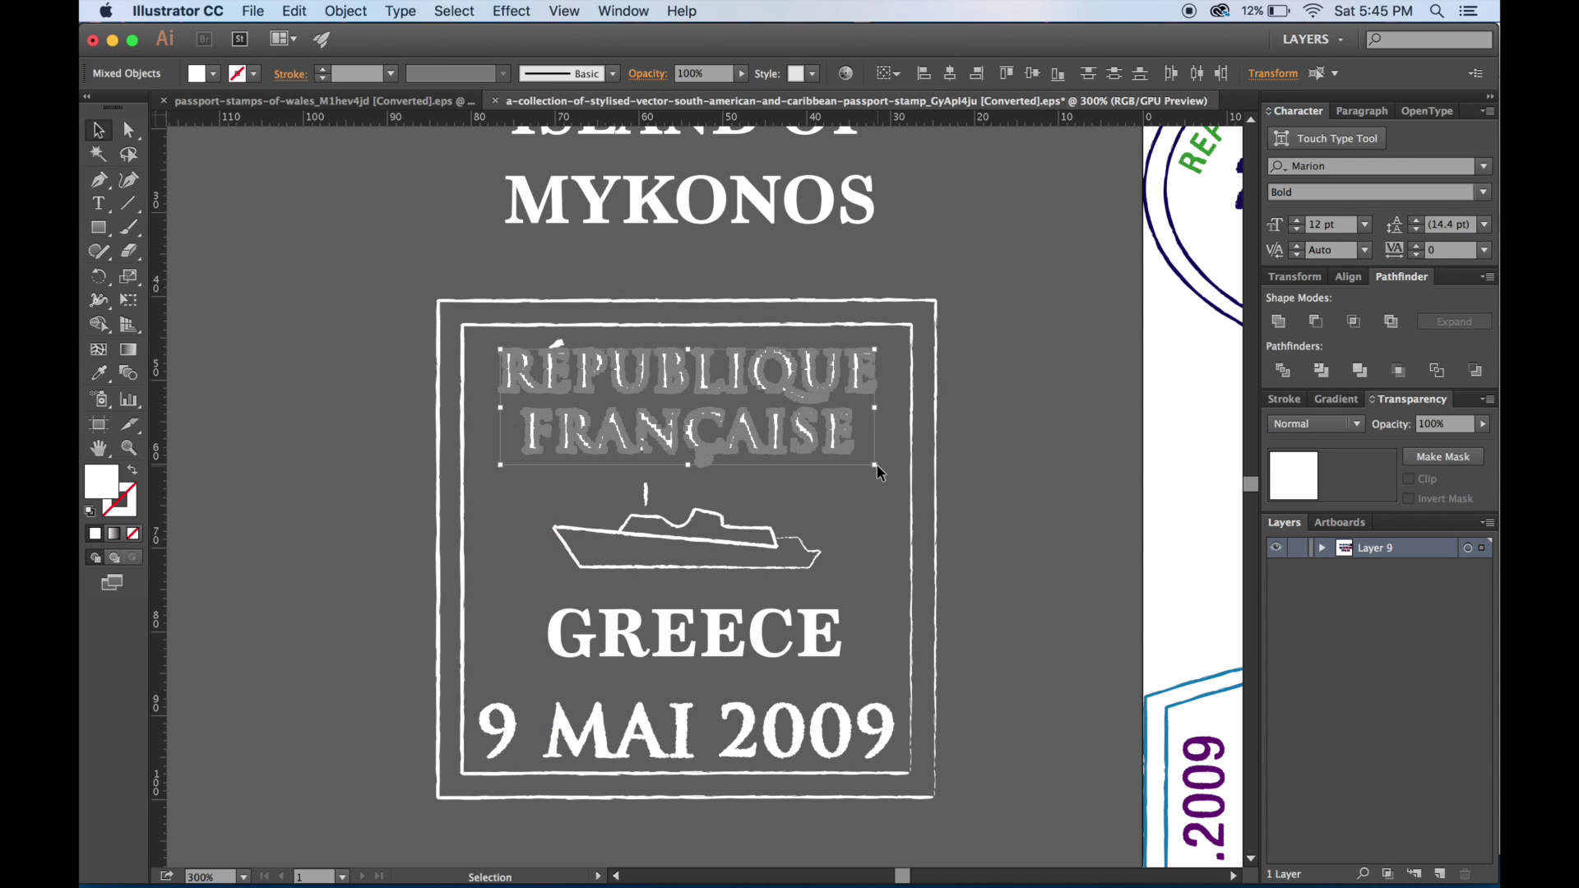
key("Delete")
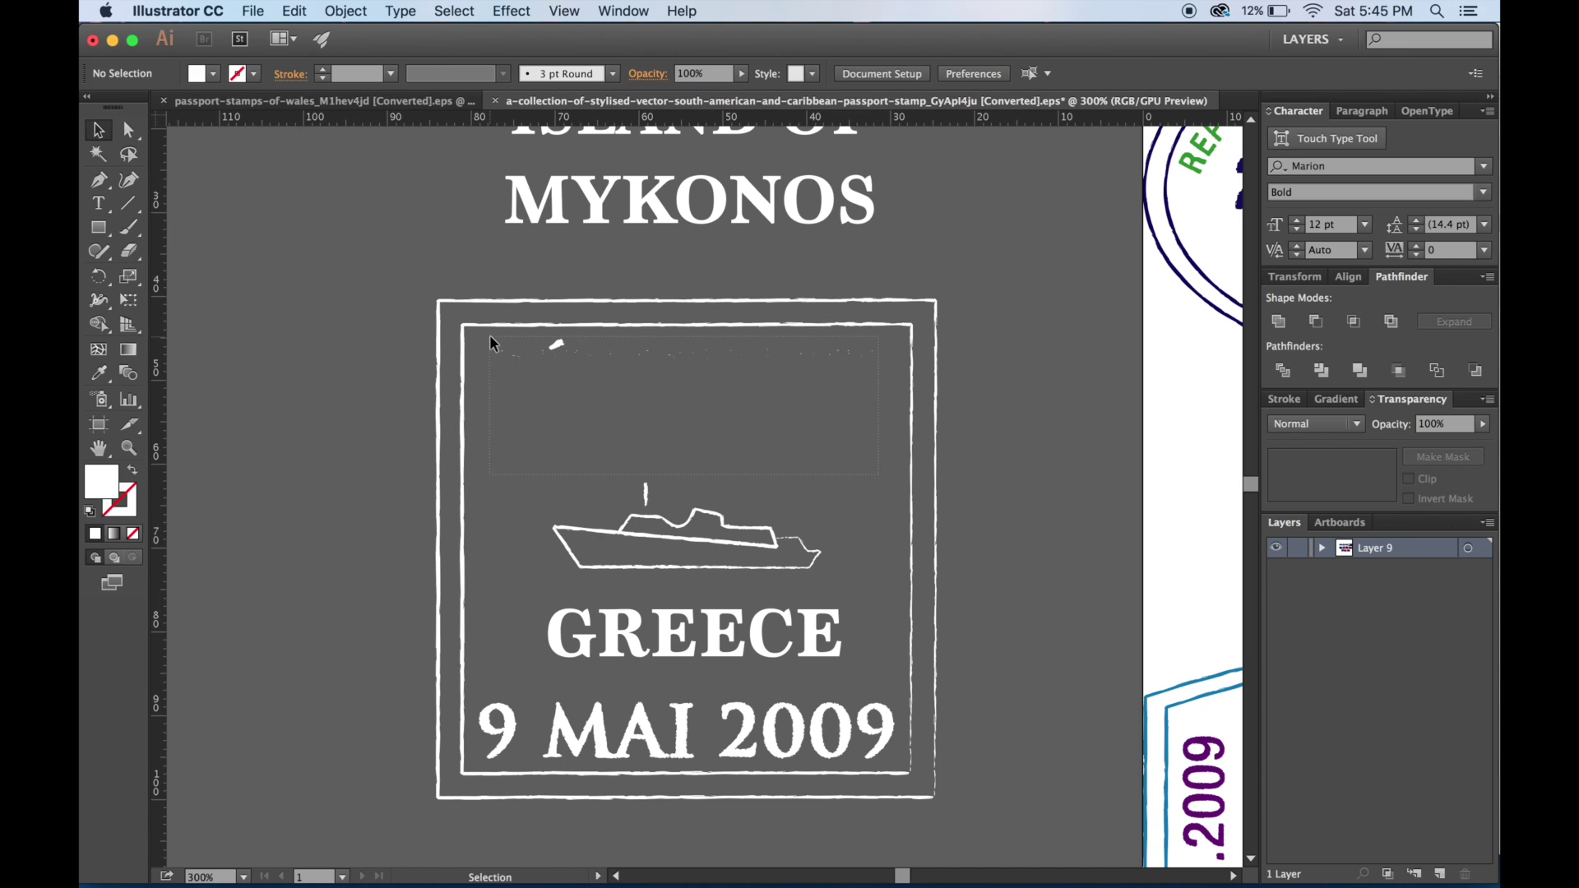
left_click_drag(624, 215, 633, 444)
left_click_drag(670, 141, 679, 400)
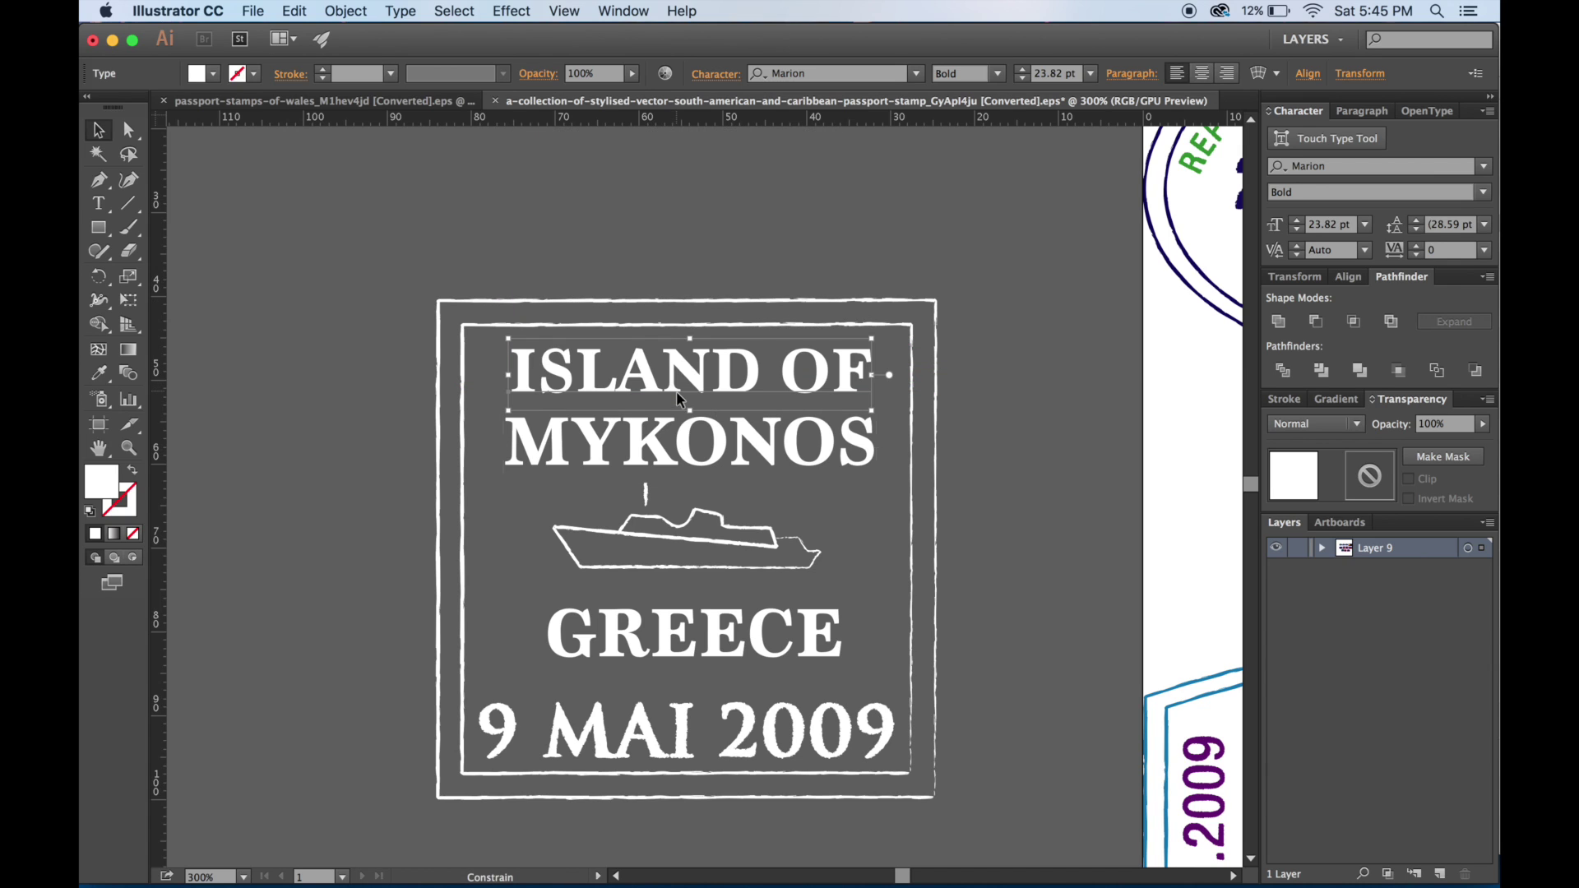
left_click(320, 363)
Delete the 9 MAI 2009 date from the stamp
scroll(321, 362, "down", 3)
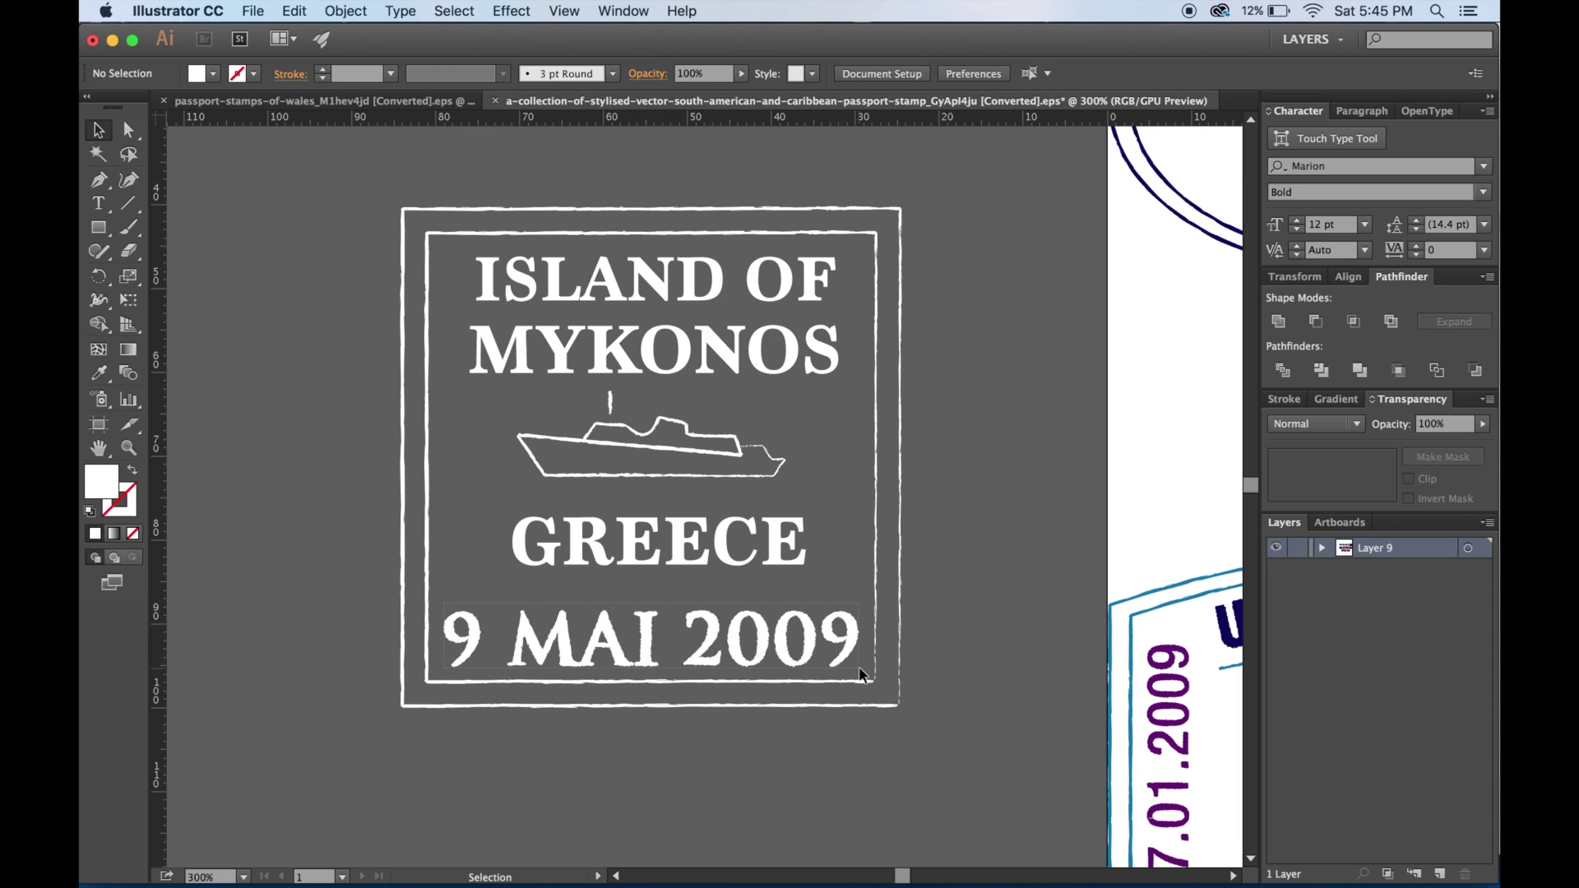
left_click(861, 675)
key("Delete")
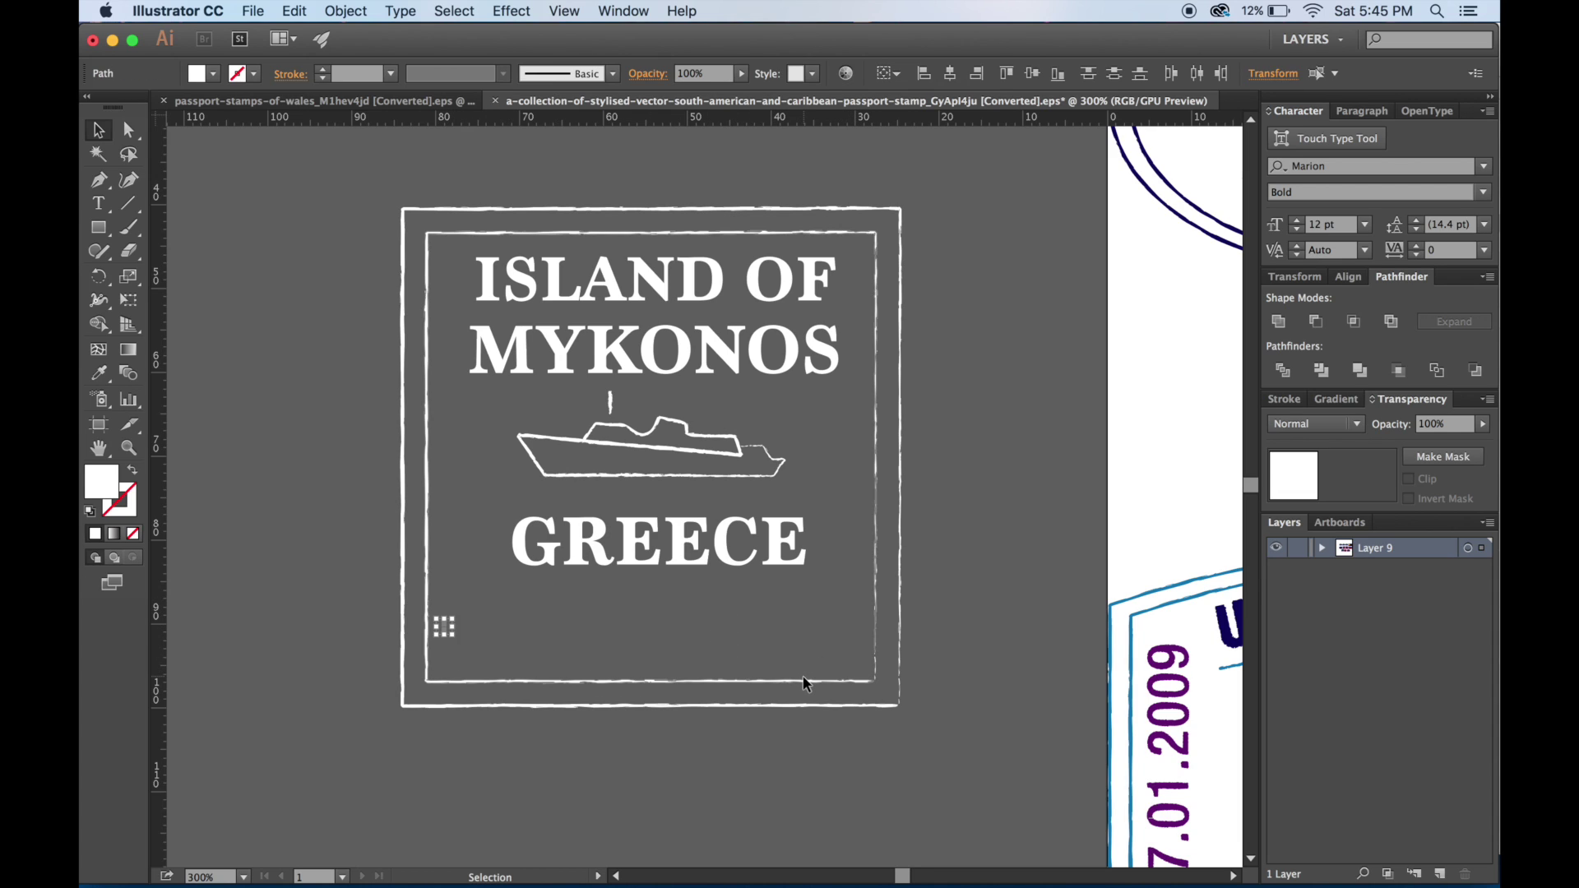
left_click(718, 544)
Duplicate GREECE below itself, retype it as SEPT 16 2017, and shrink it slightly
left_click_drag(720, 545, 722, 631)
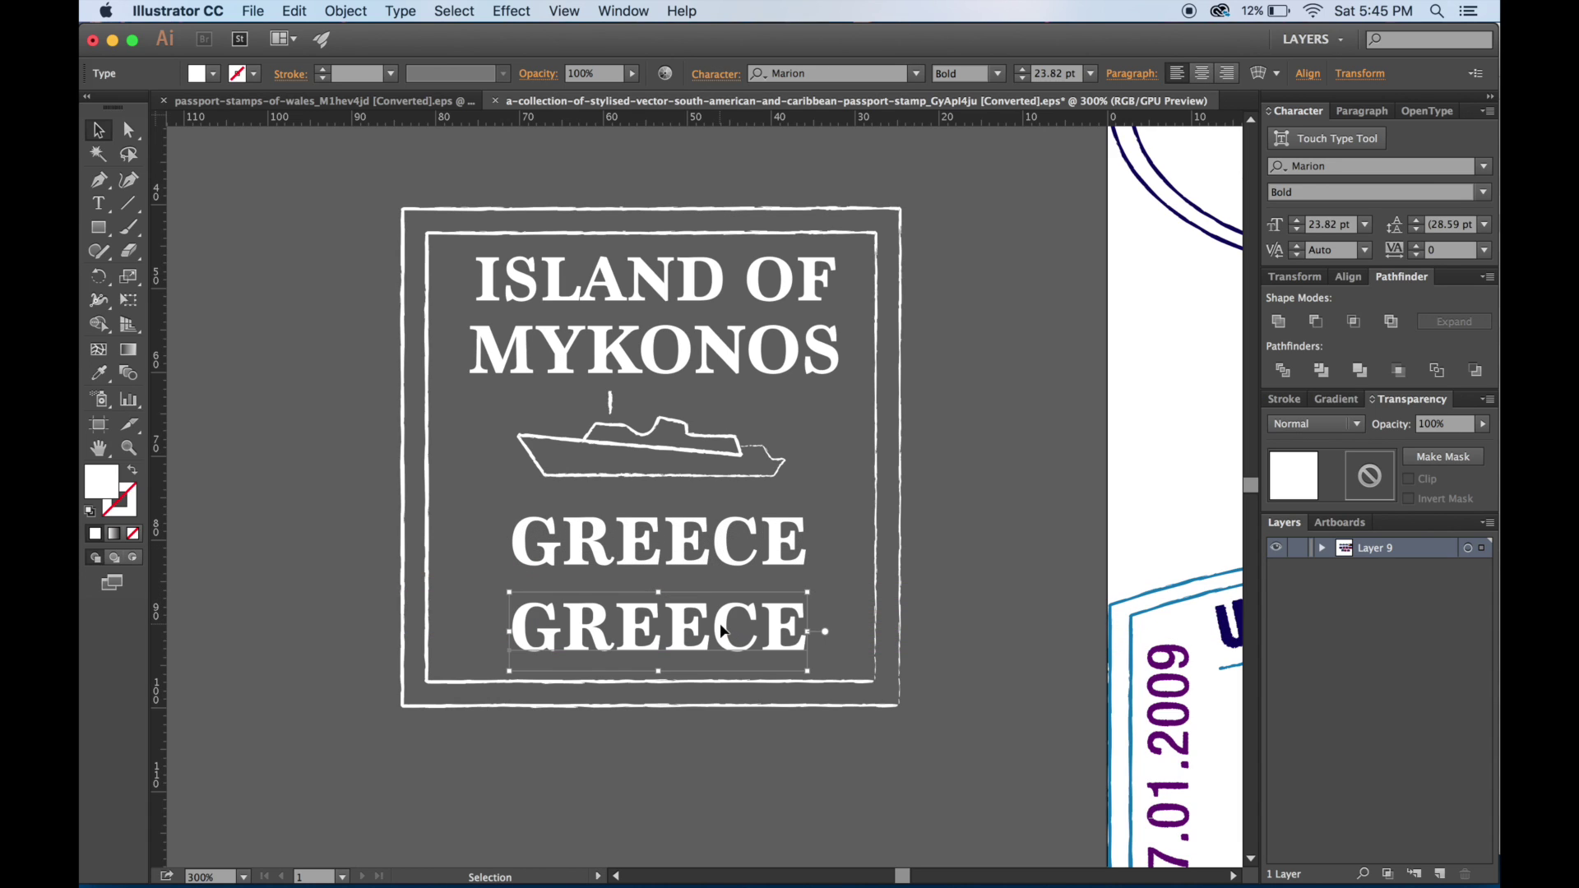
double_click(705, 629)
double_click(704, 625)
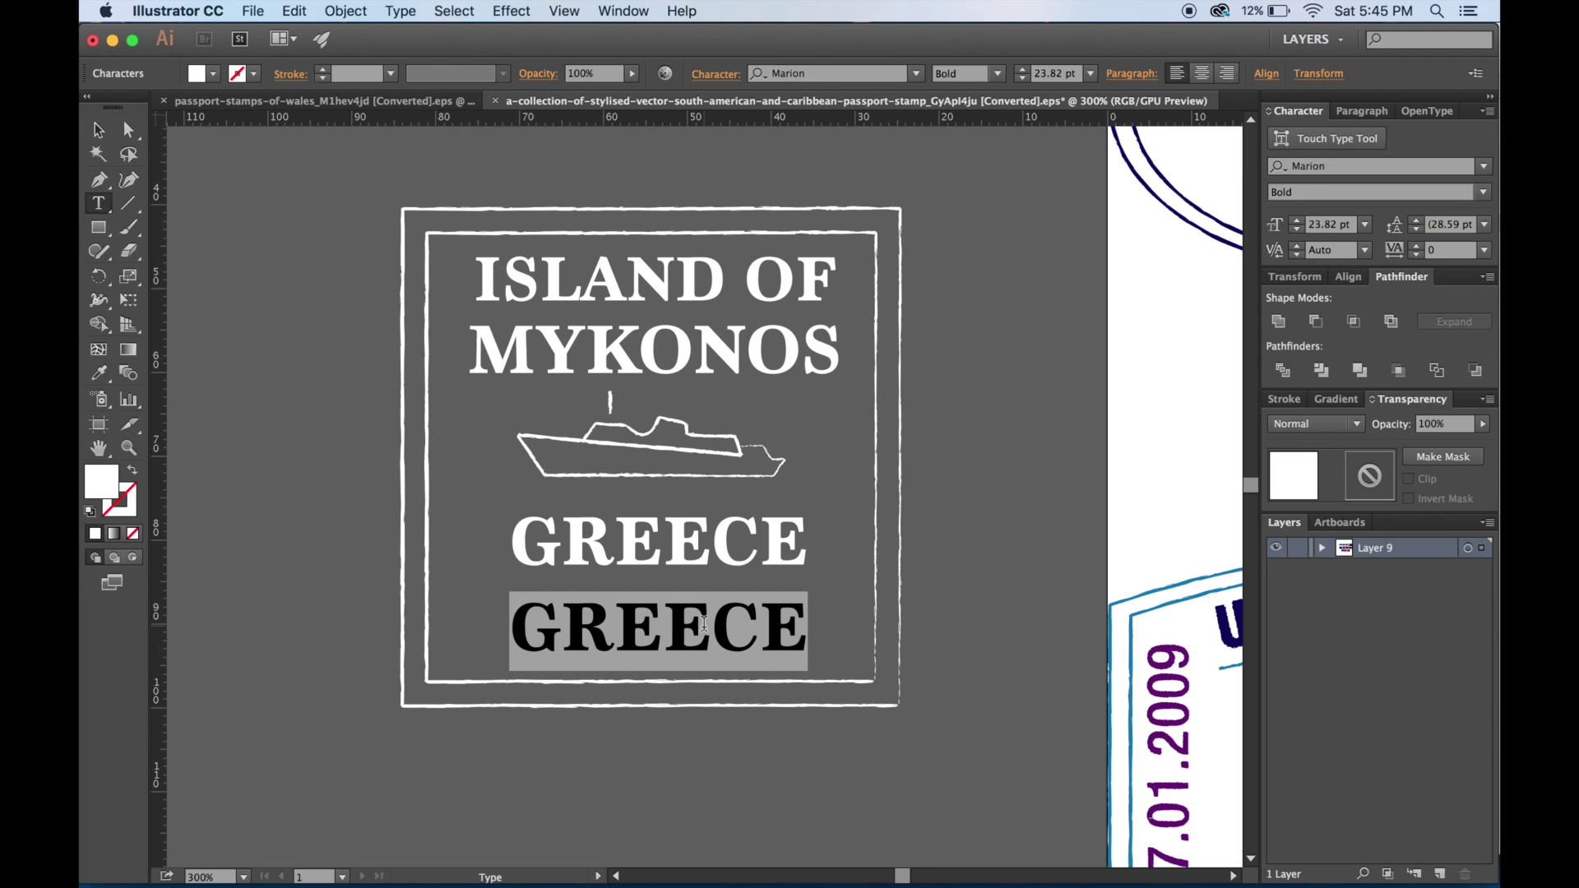
type("SEPT 1")
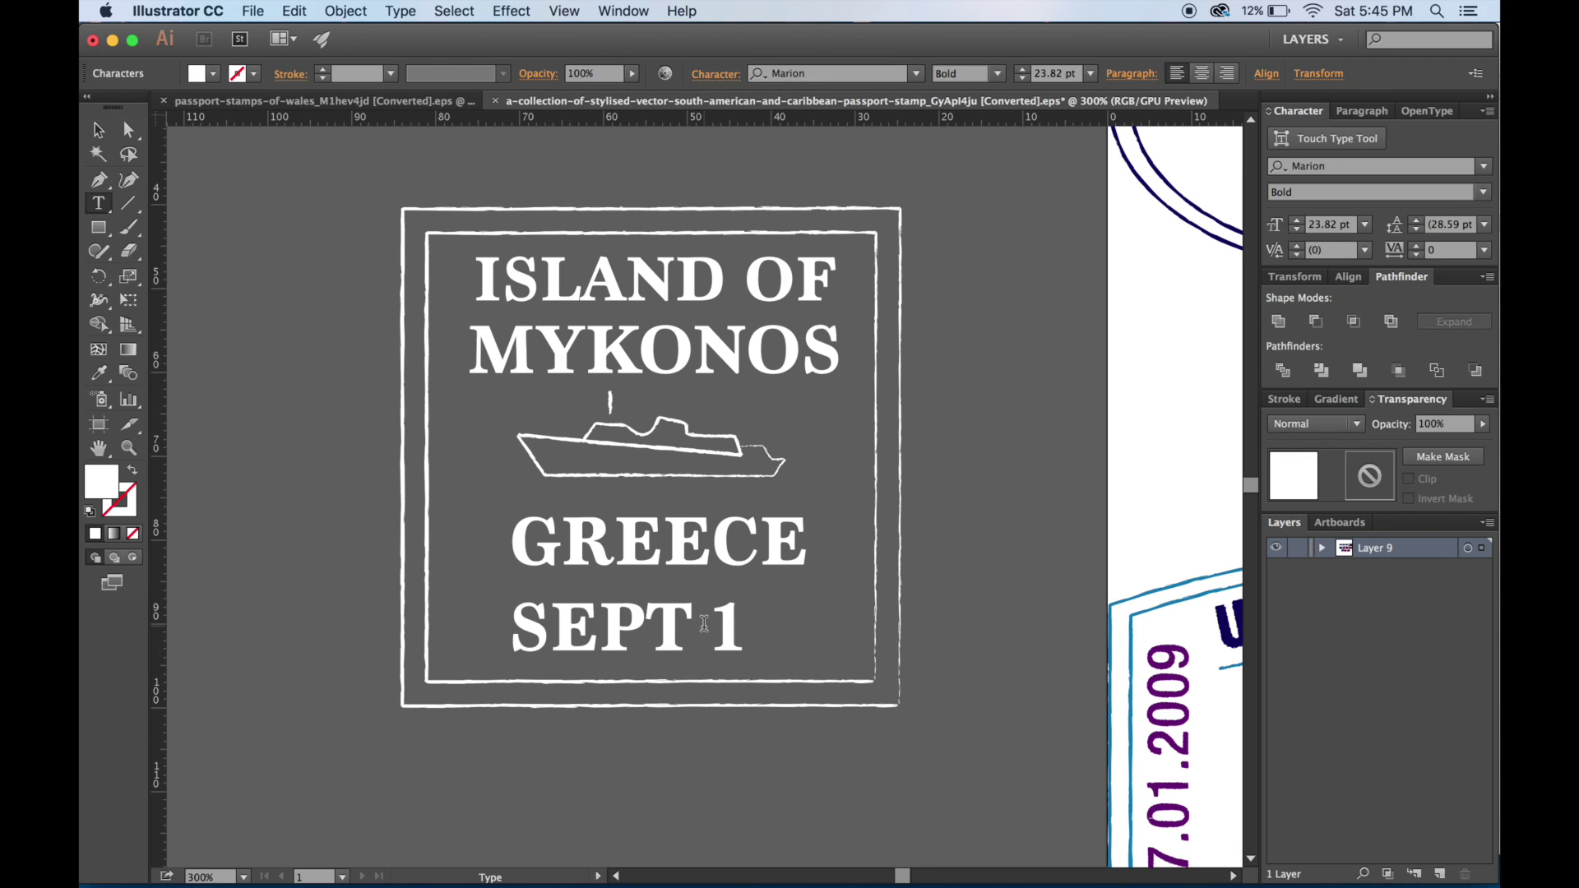
type("6 2017")
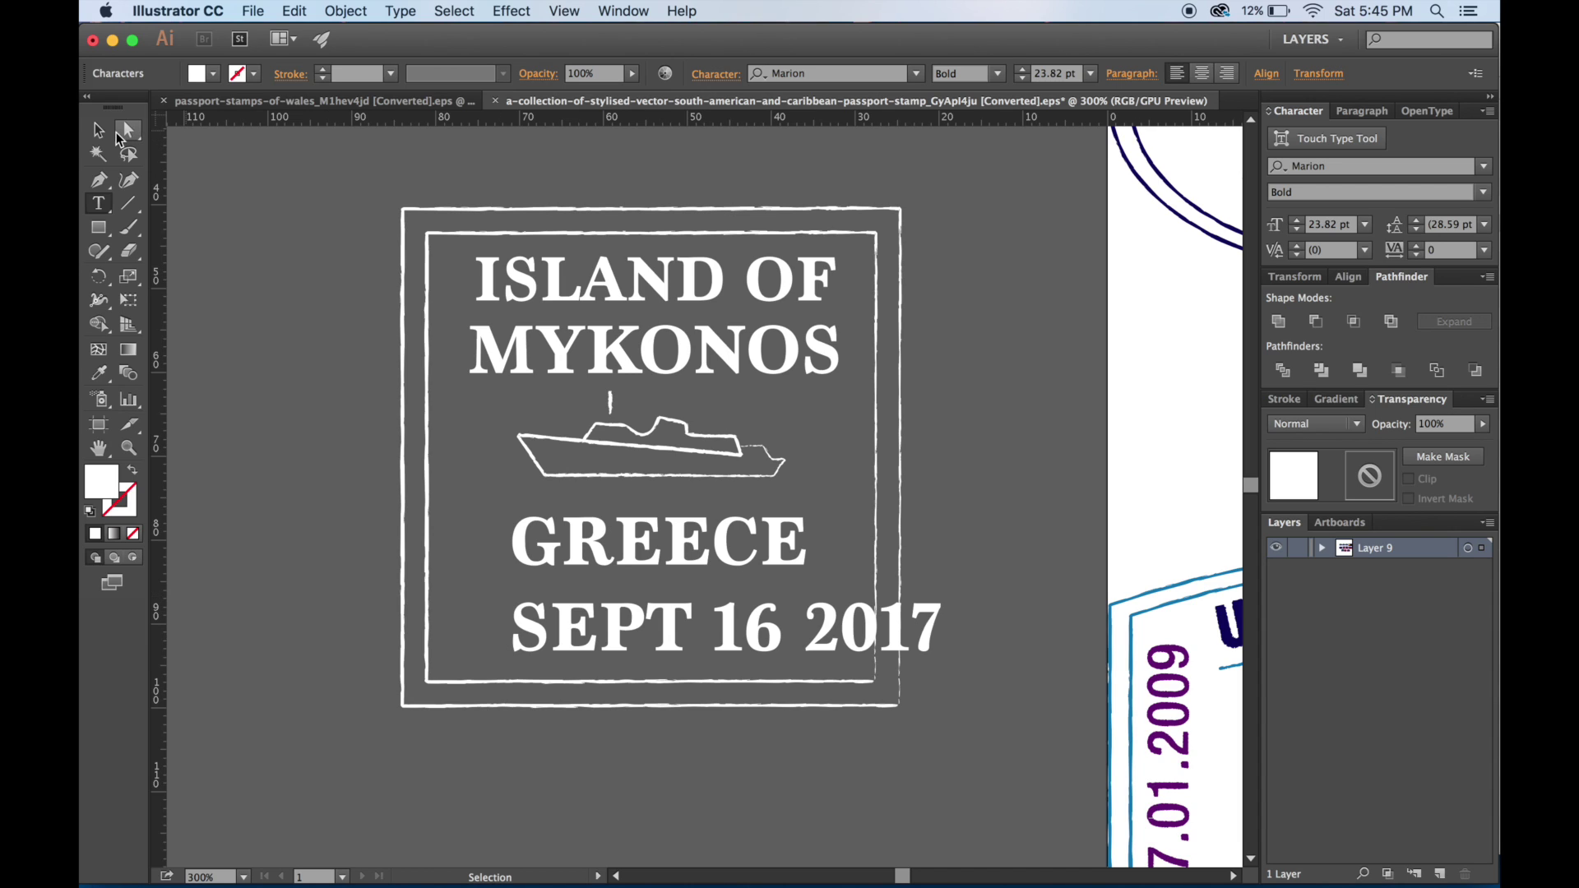
key("Escape")
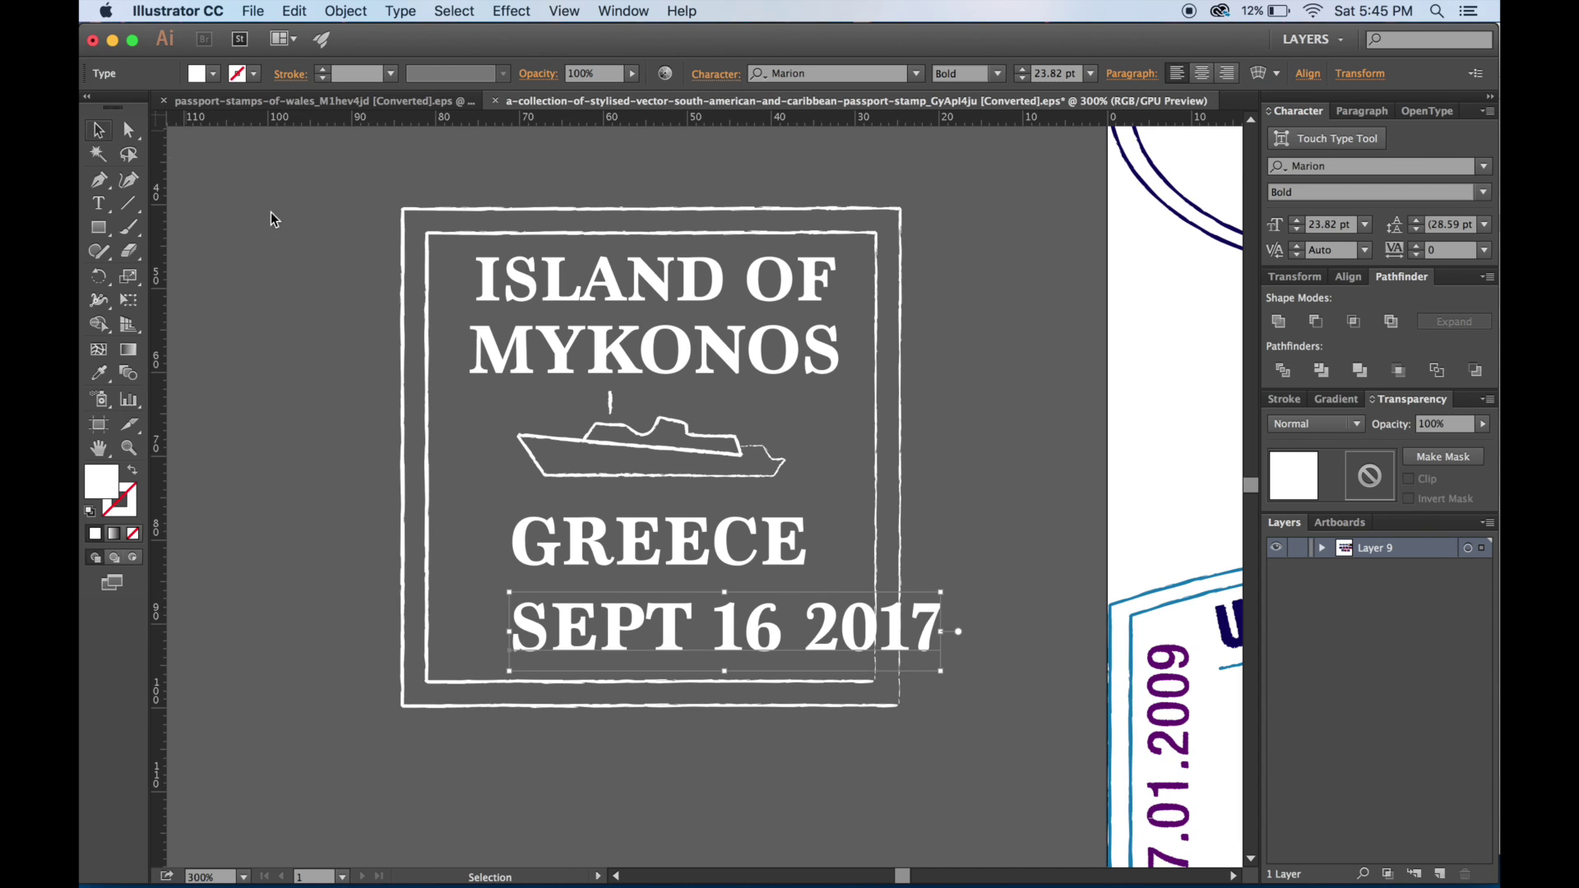
left_click_drag(940, 671, 876, 660)
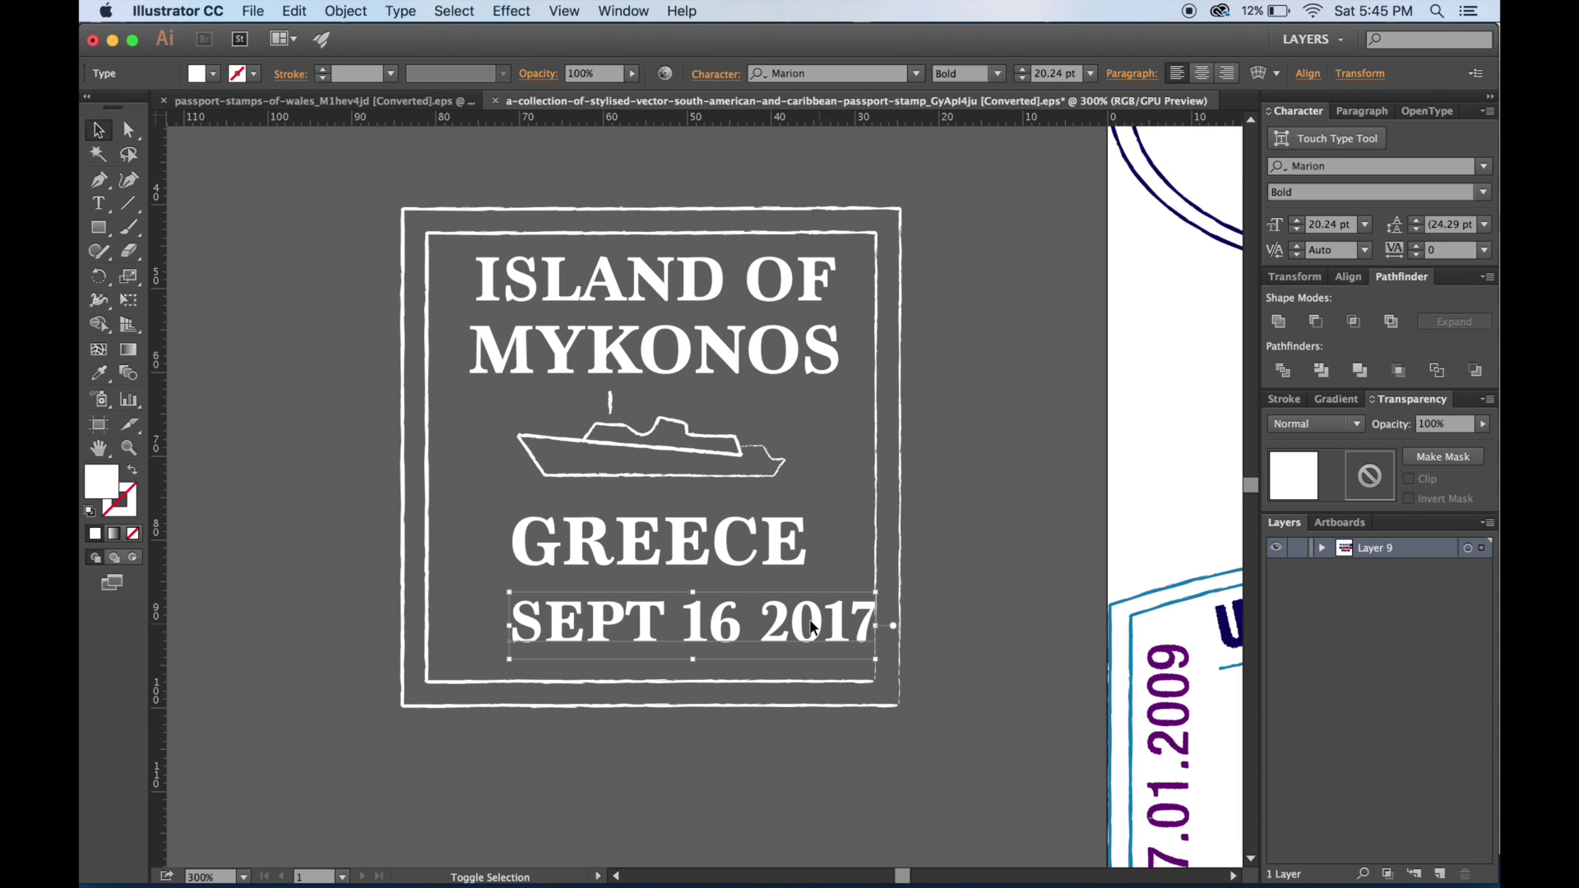
Select the GREECE, SEPT 16 2017, MYKONOS and ISLAND OF lines together
left_click(838, 588)
left_click(781, 580)
left_click(786, 629, "shift")
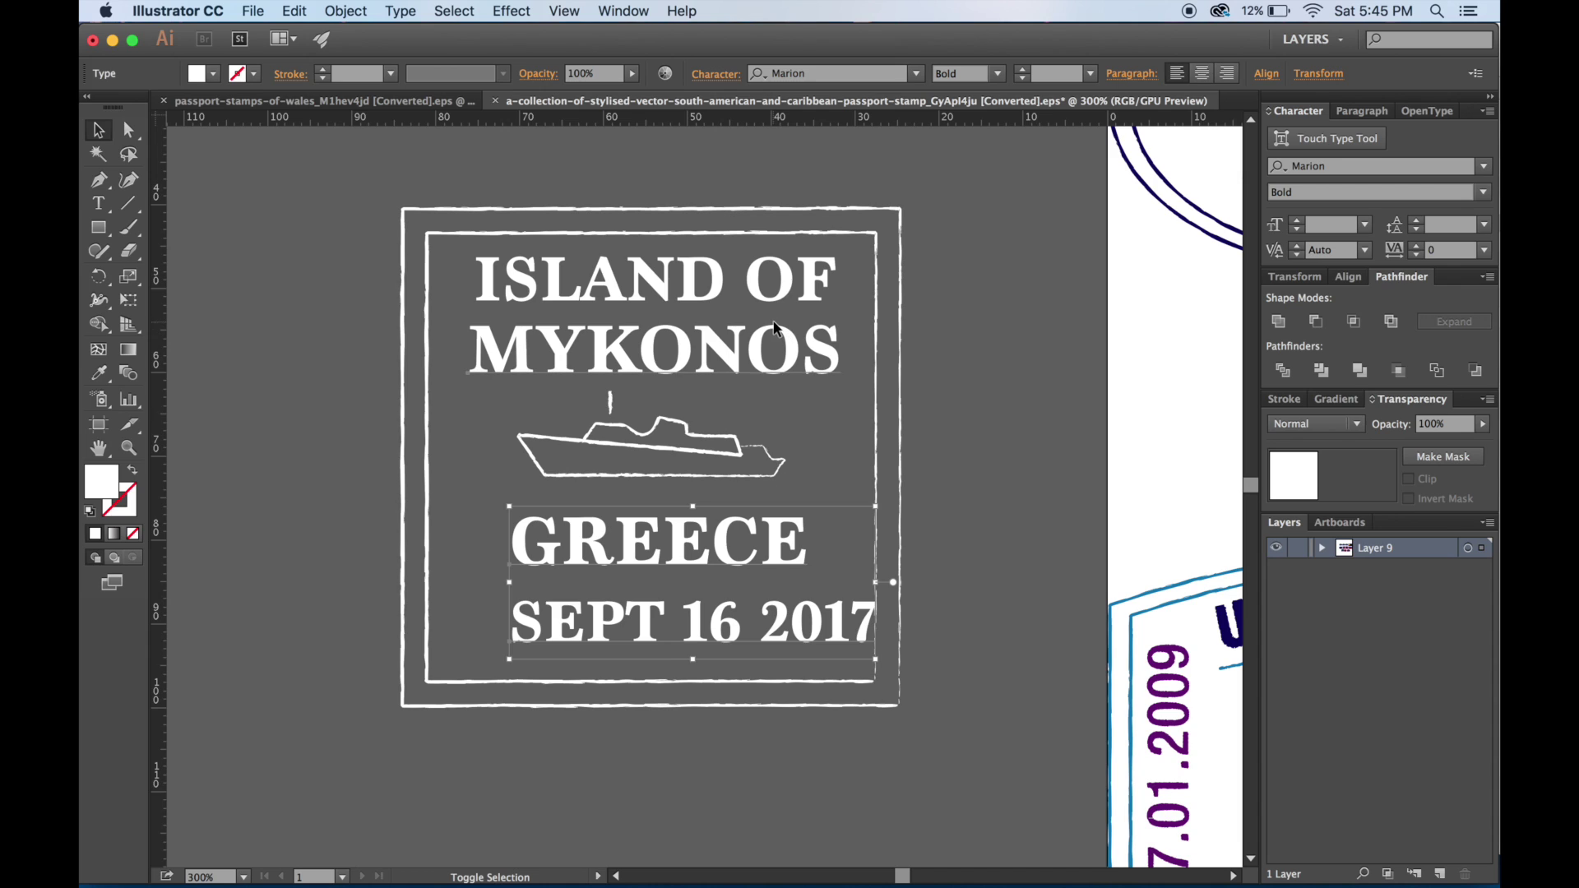
left_click(778, 342, "shift")
left_click(769, 273, "shift")
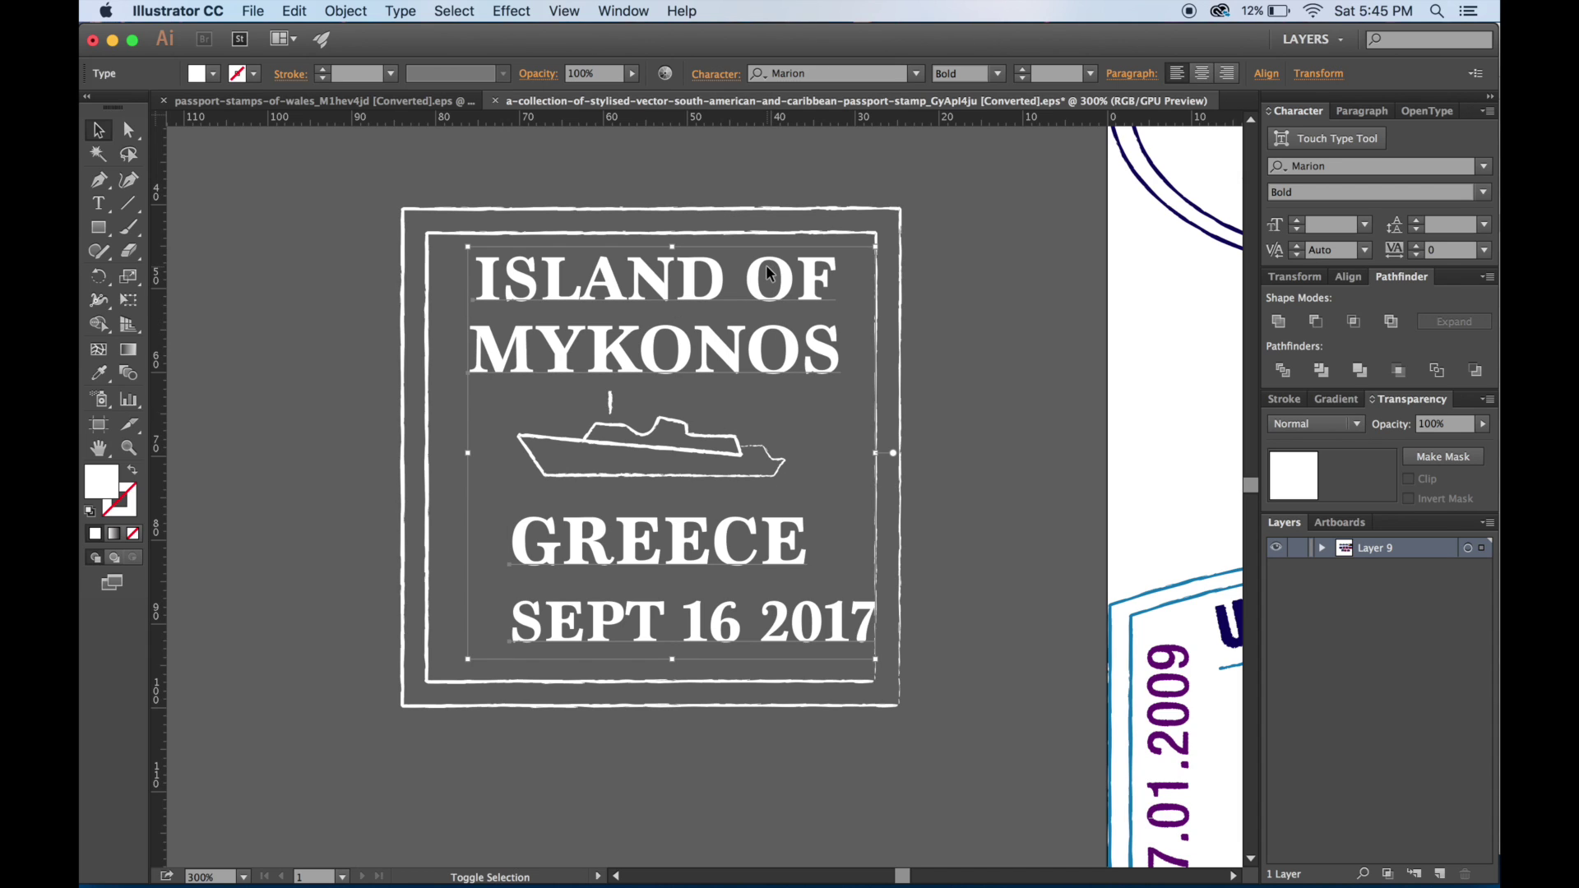
Centre-align the stamp's text lines on each other and move the block into the frame
left_click(1203, 75)
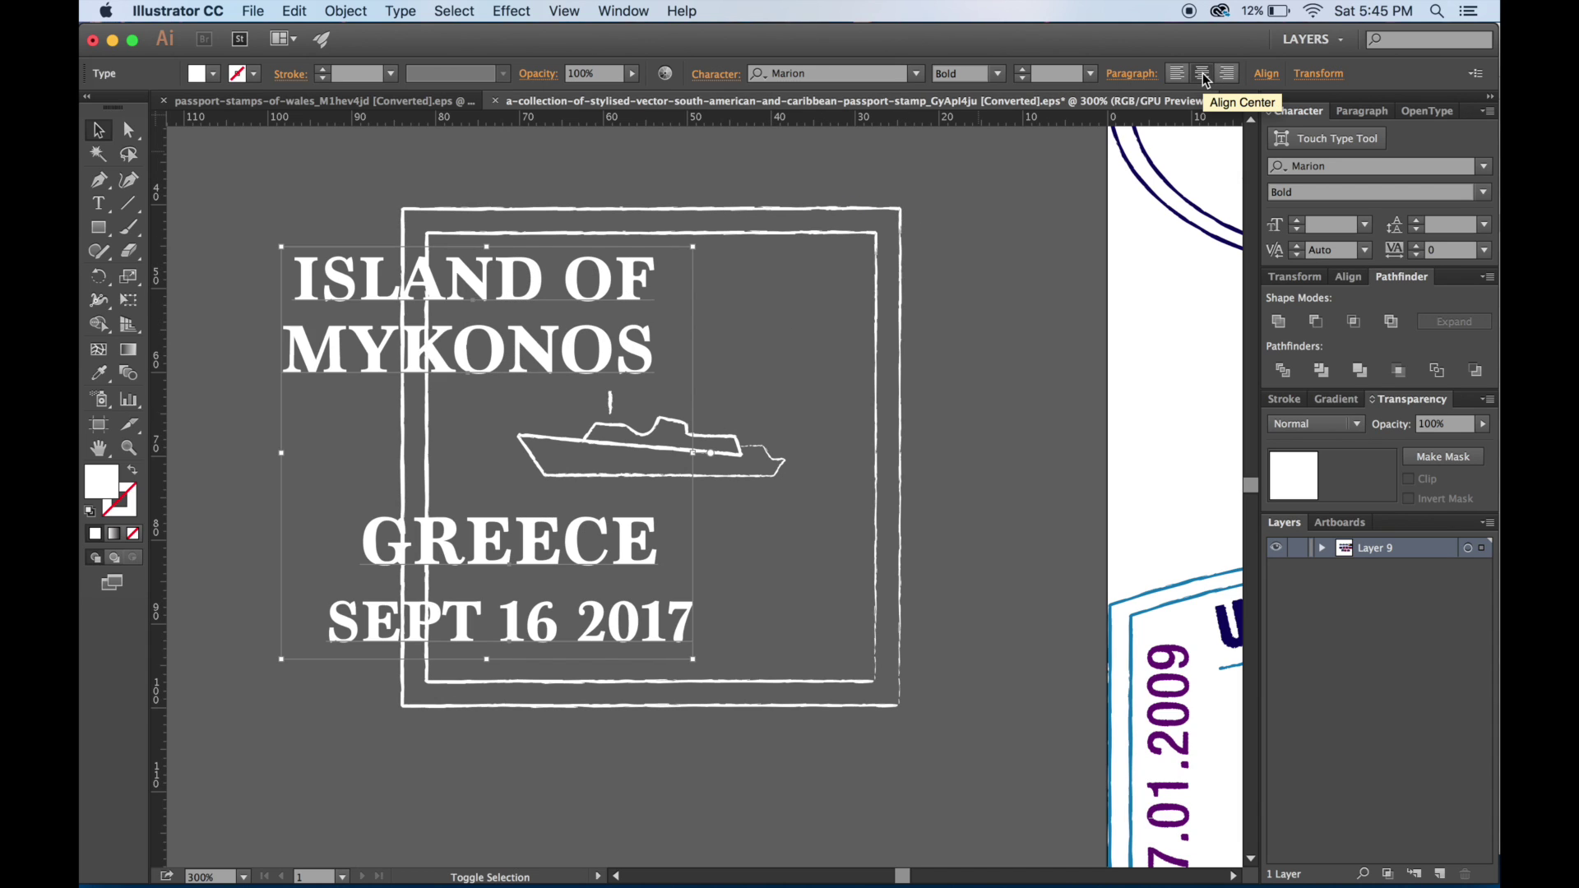
left_click(1266, 75)
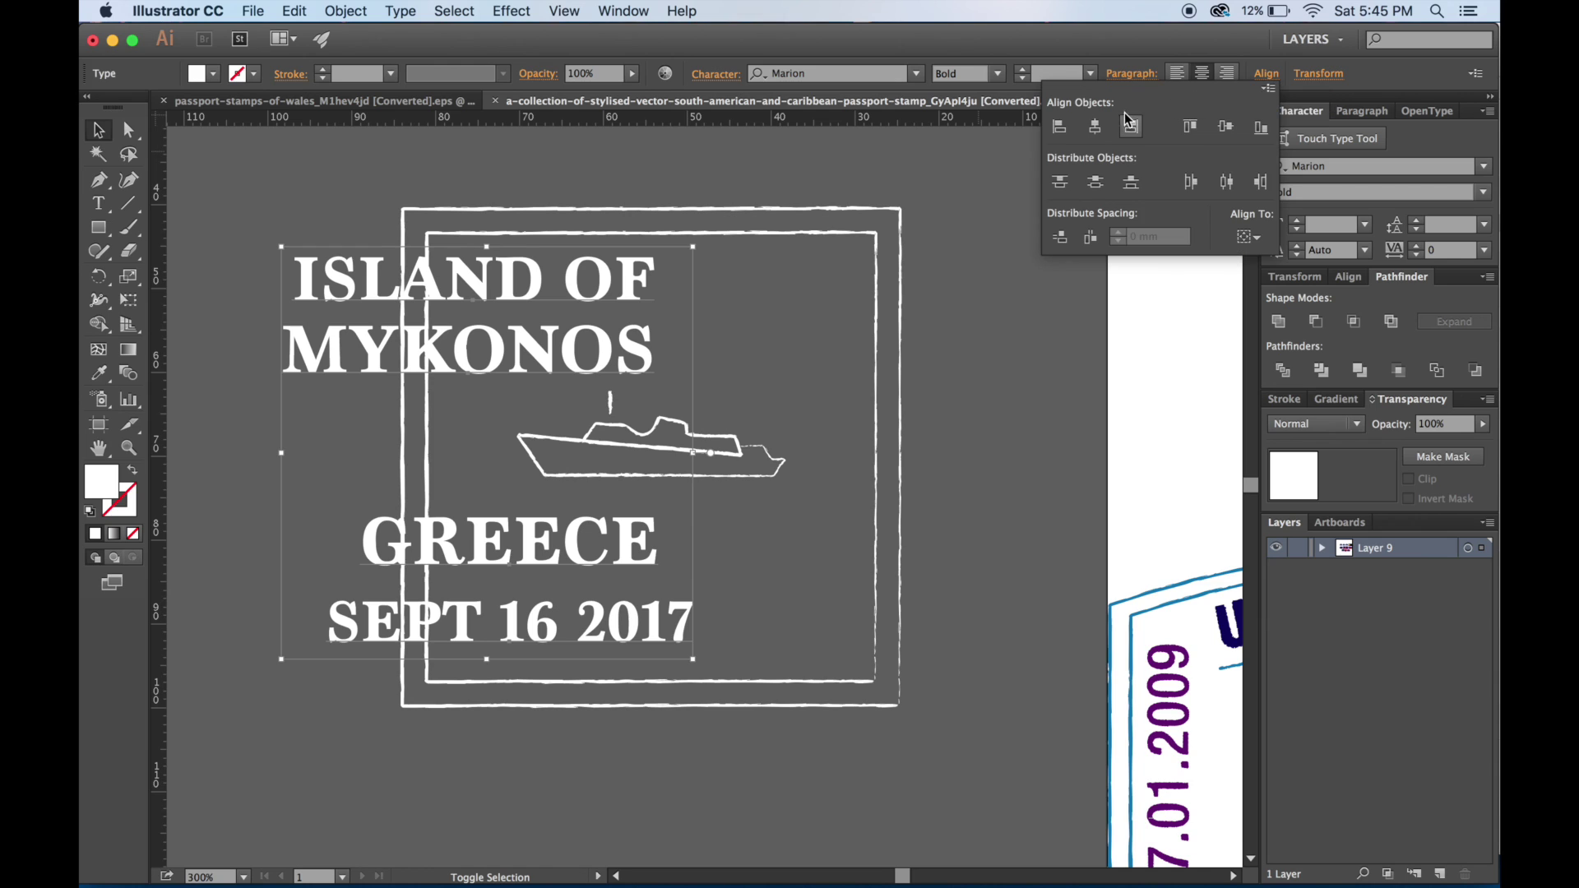
left_click(1095, 127)
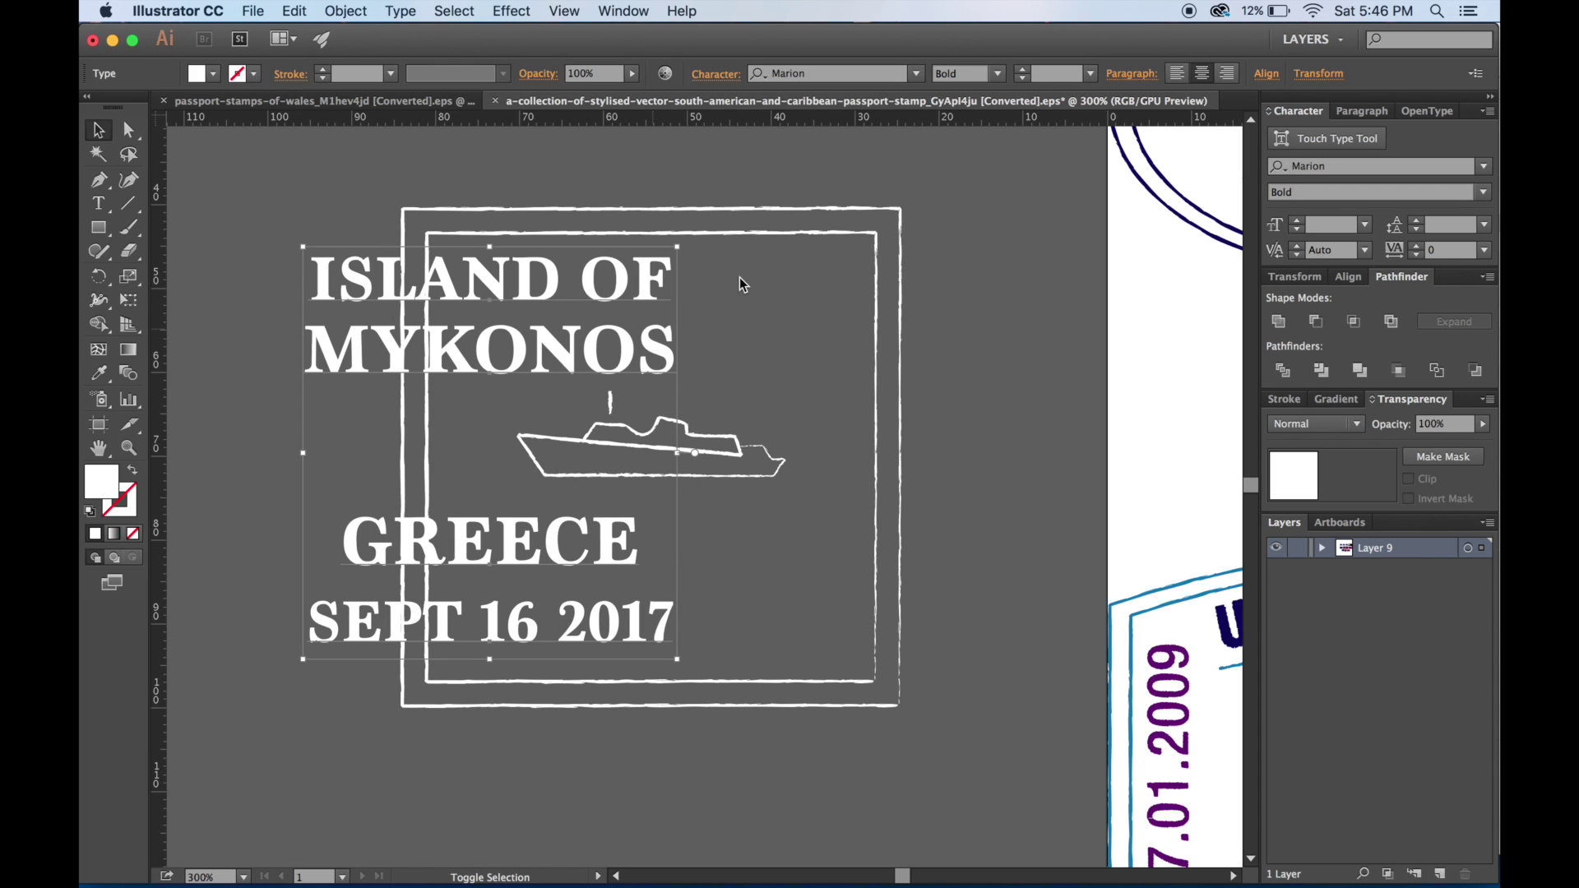
left_click_drag(628, 288, 783, 291)
left_click_drag(340, 171, 573, 345)
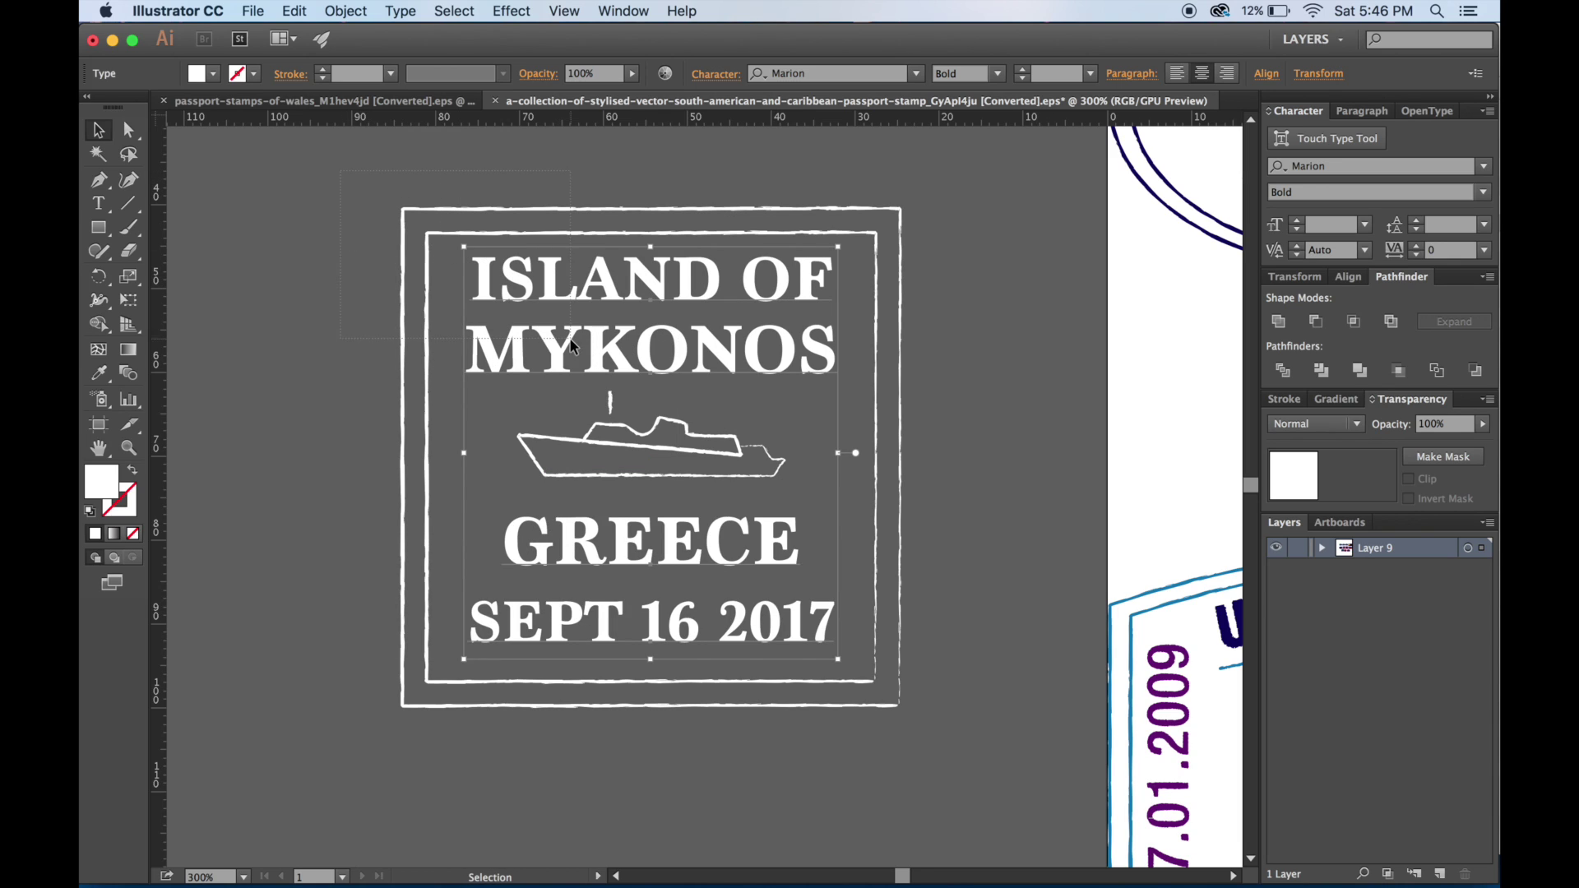
Delete the four text lines to isolate the frame and ship, then undo to restore them
left_click_drag(952, 712, 923, 714)
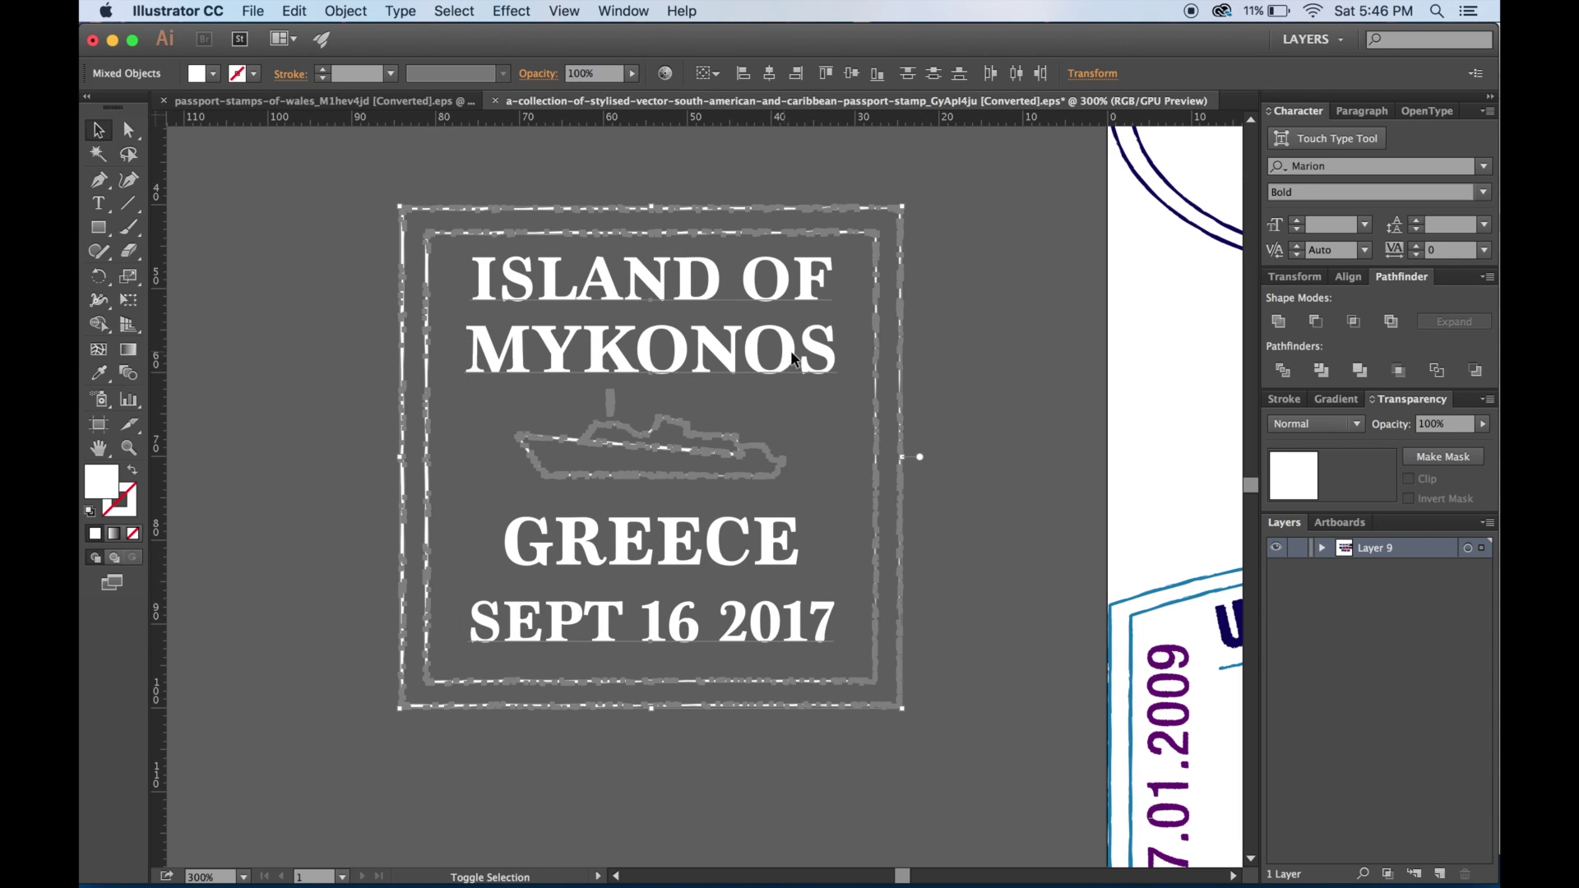
left_click(845, 292)
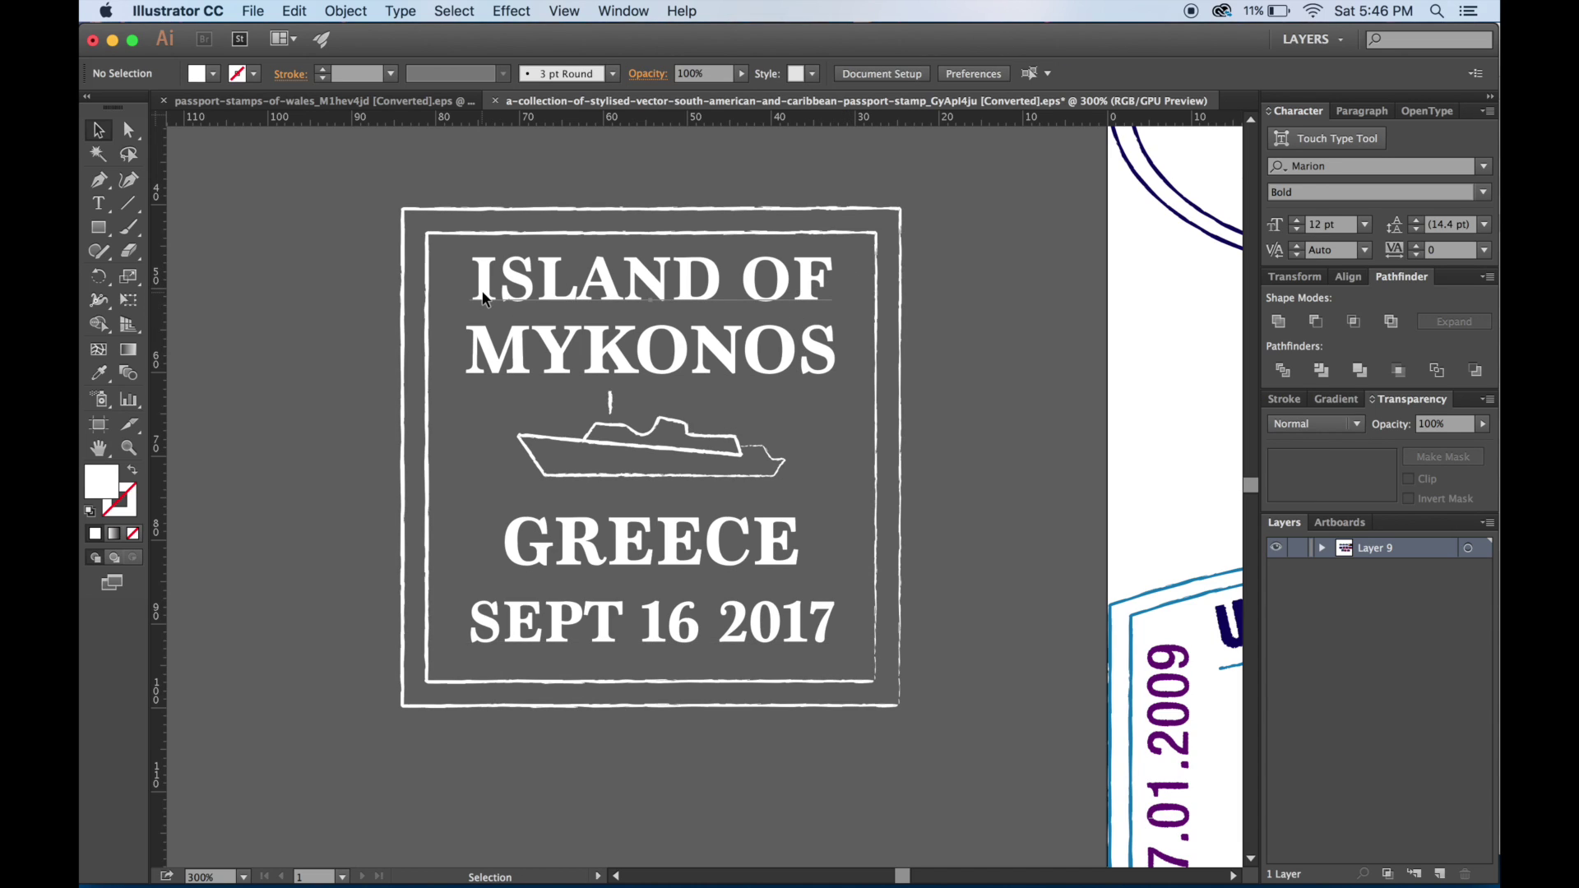
left_click(486, 299)
left_click(507, 345, "shift")
left_click(577, 549, "shift")
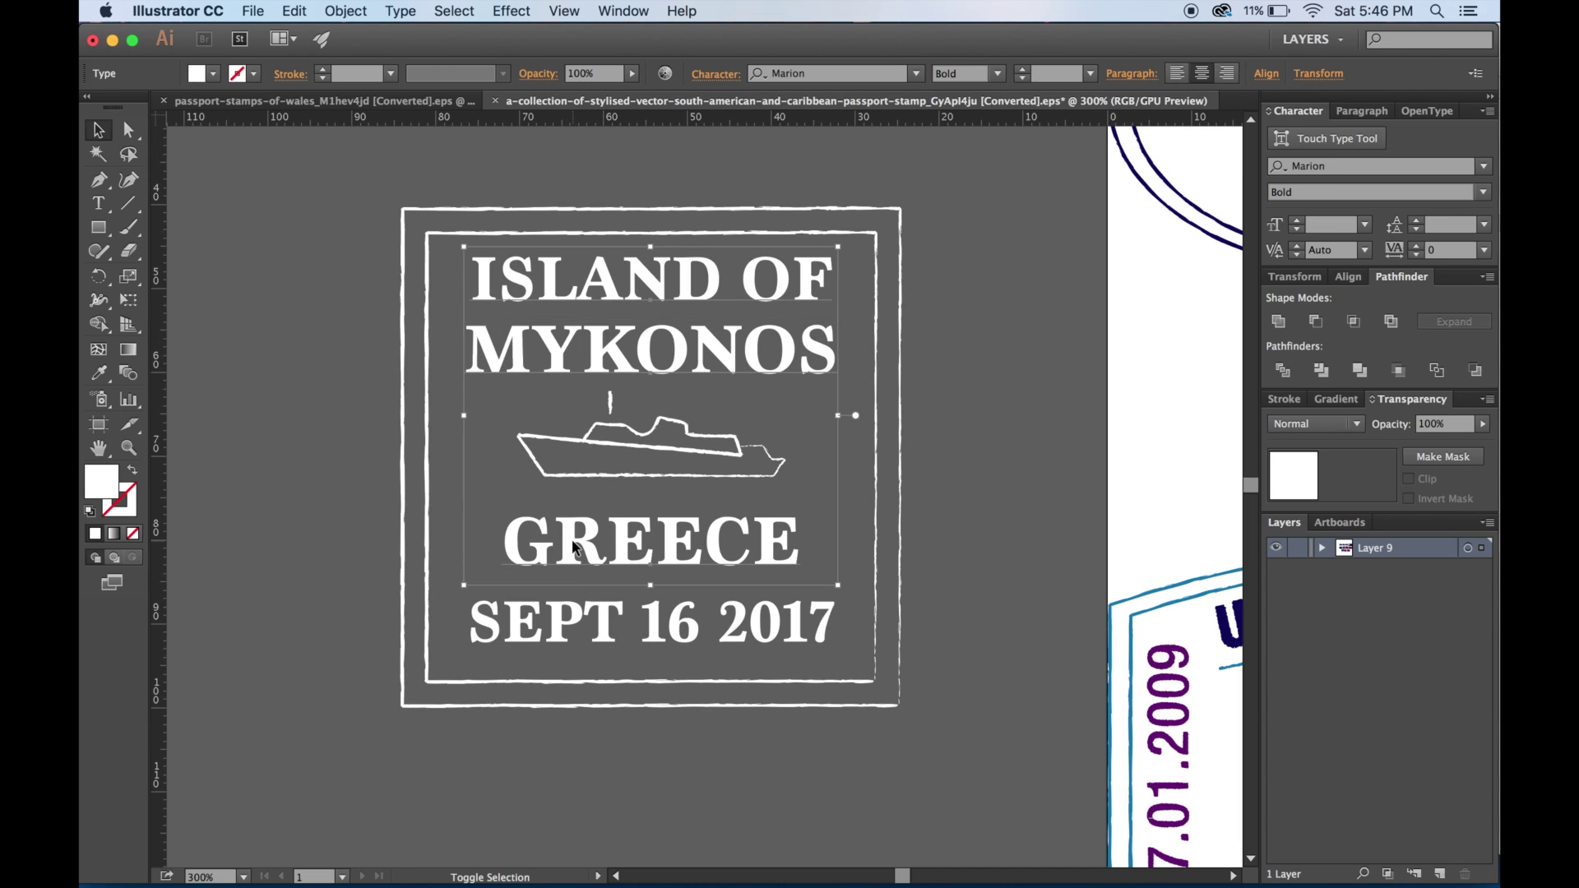
left_click(564, 618, "shift")
key("Delete")
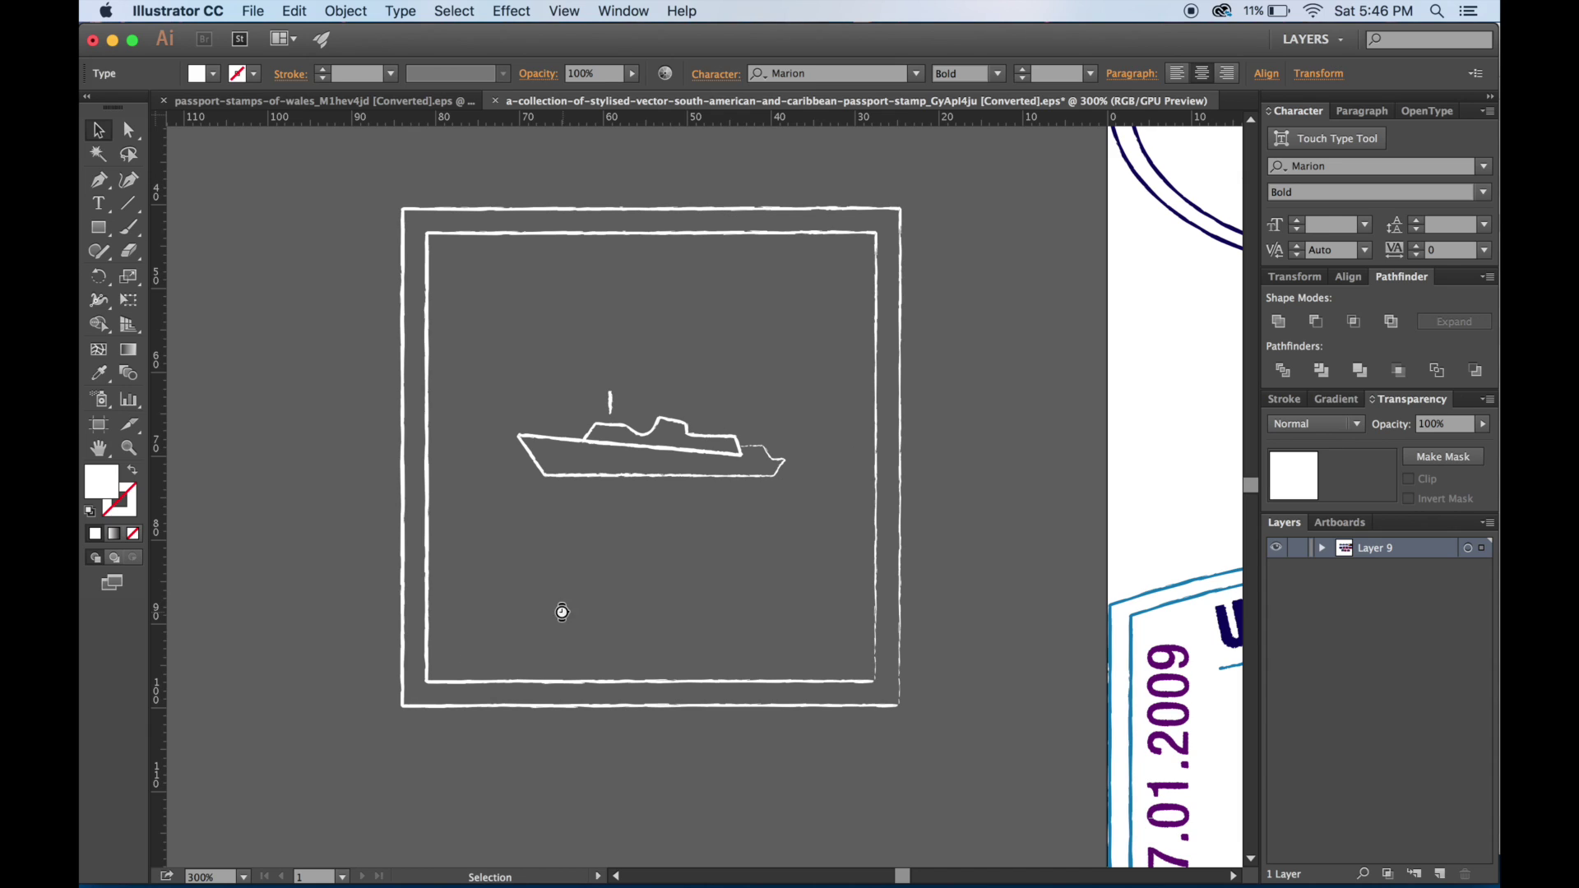
left_click_drag(338, 162, 457, 240)
left_click_drag(950, 805, 947, 801)
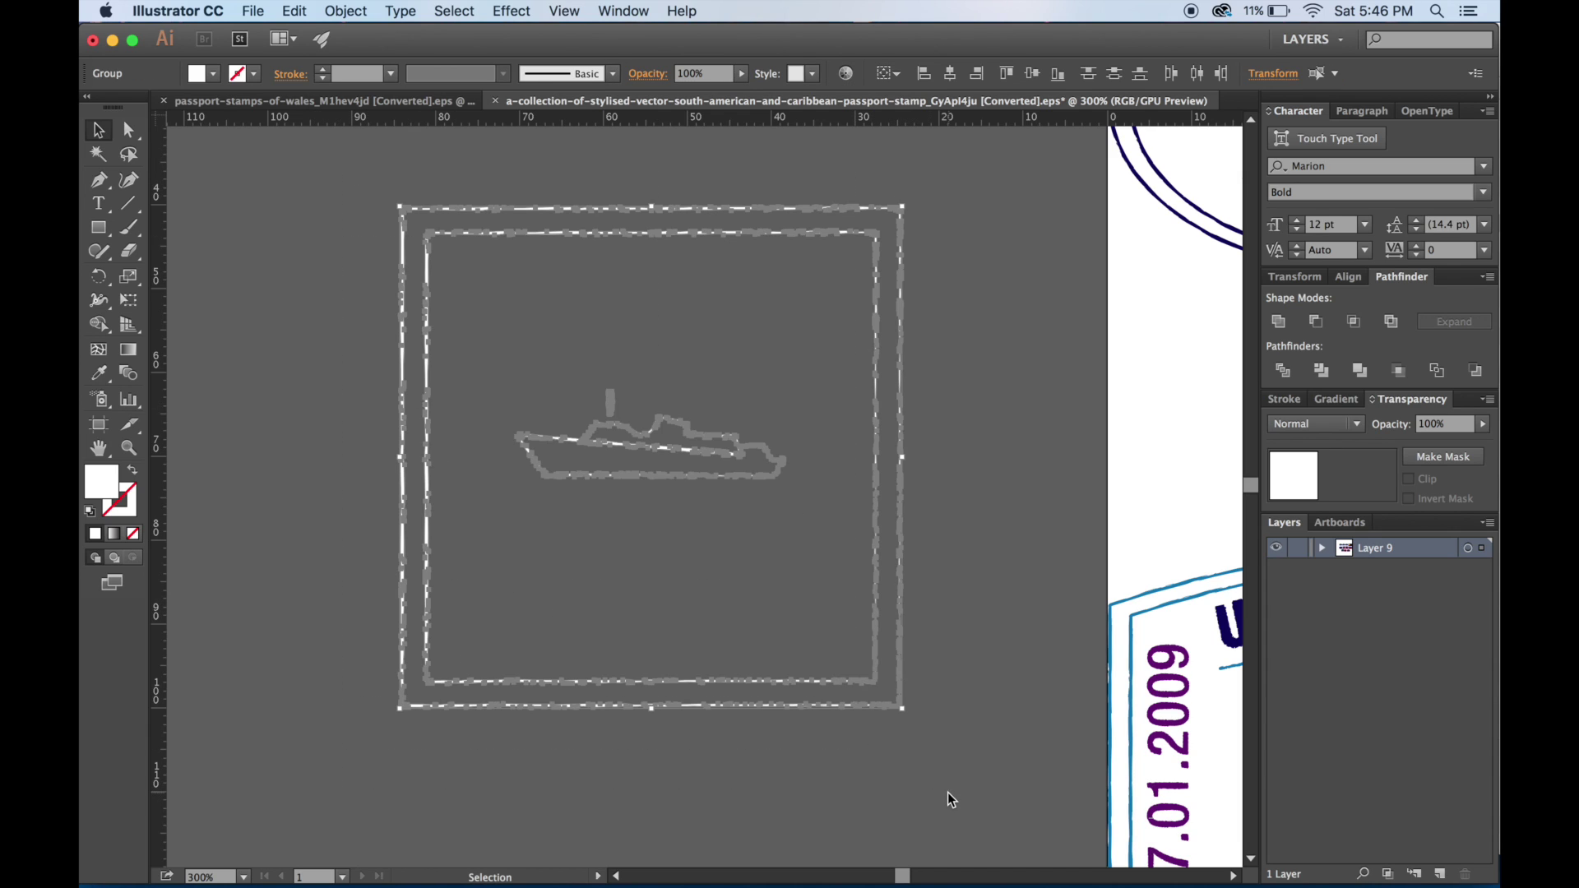
left_click(994, 705)
key("super+z")
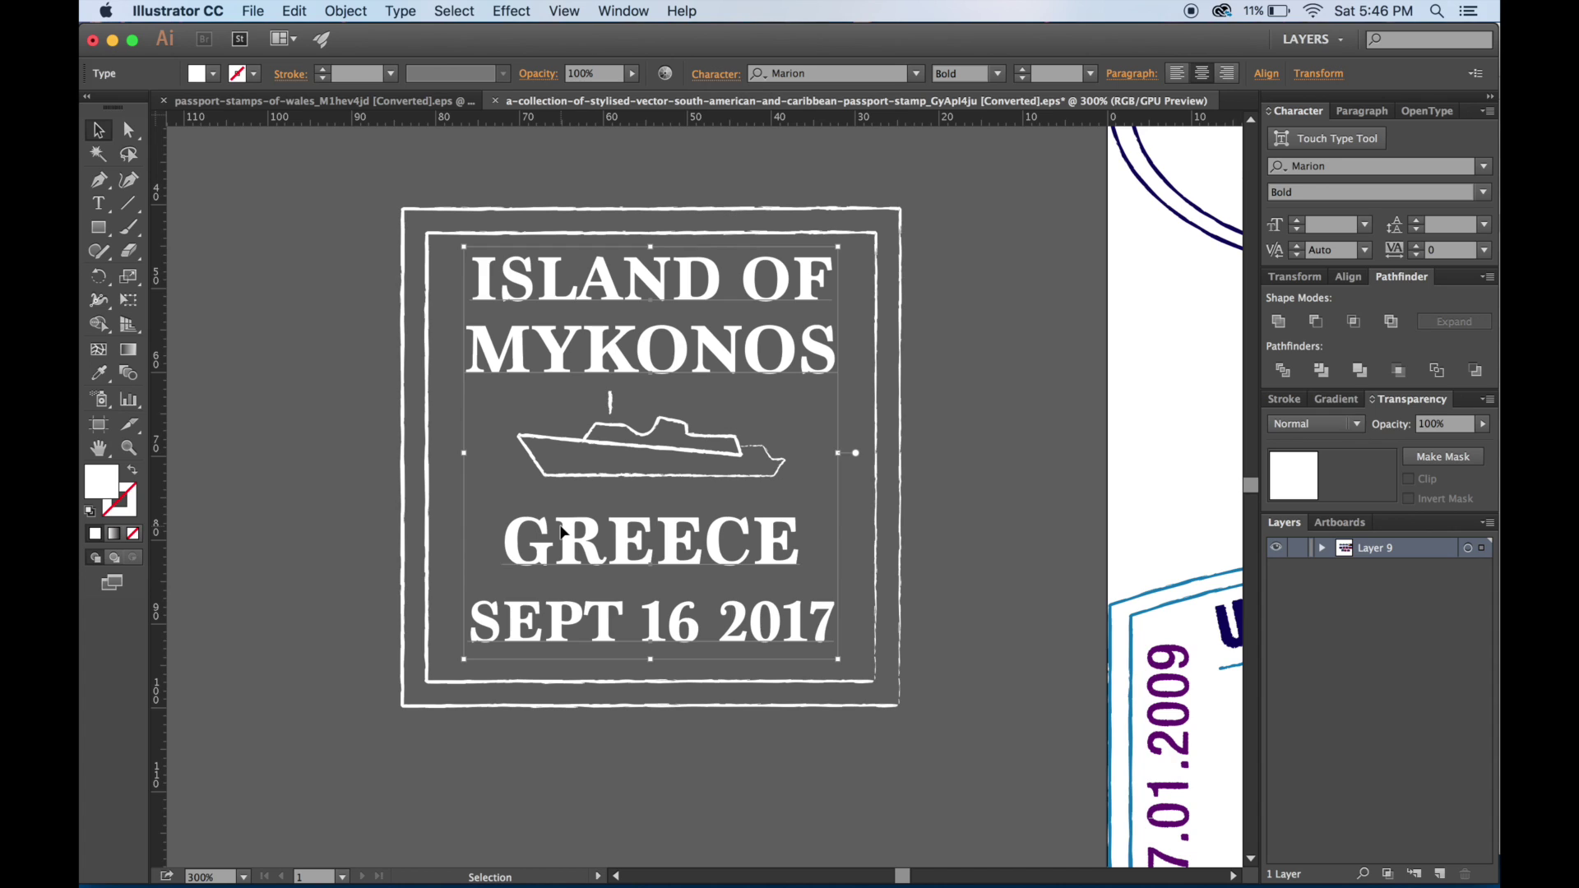
left_click(420, 561)
Change the SEPT 16 2017 date and ISLAND OF lines from Bold to Regular
left_click(567, 629)
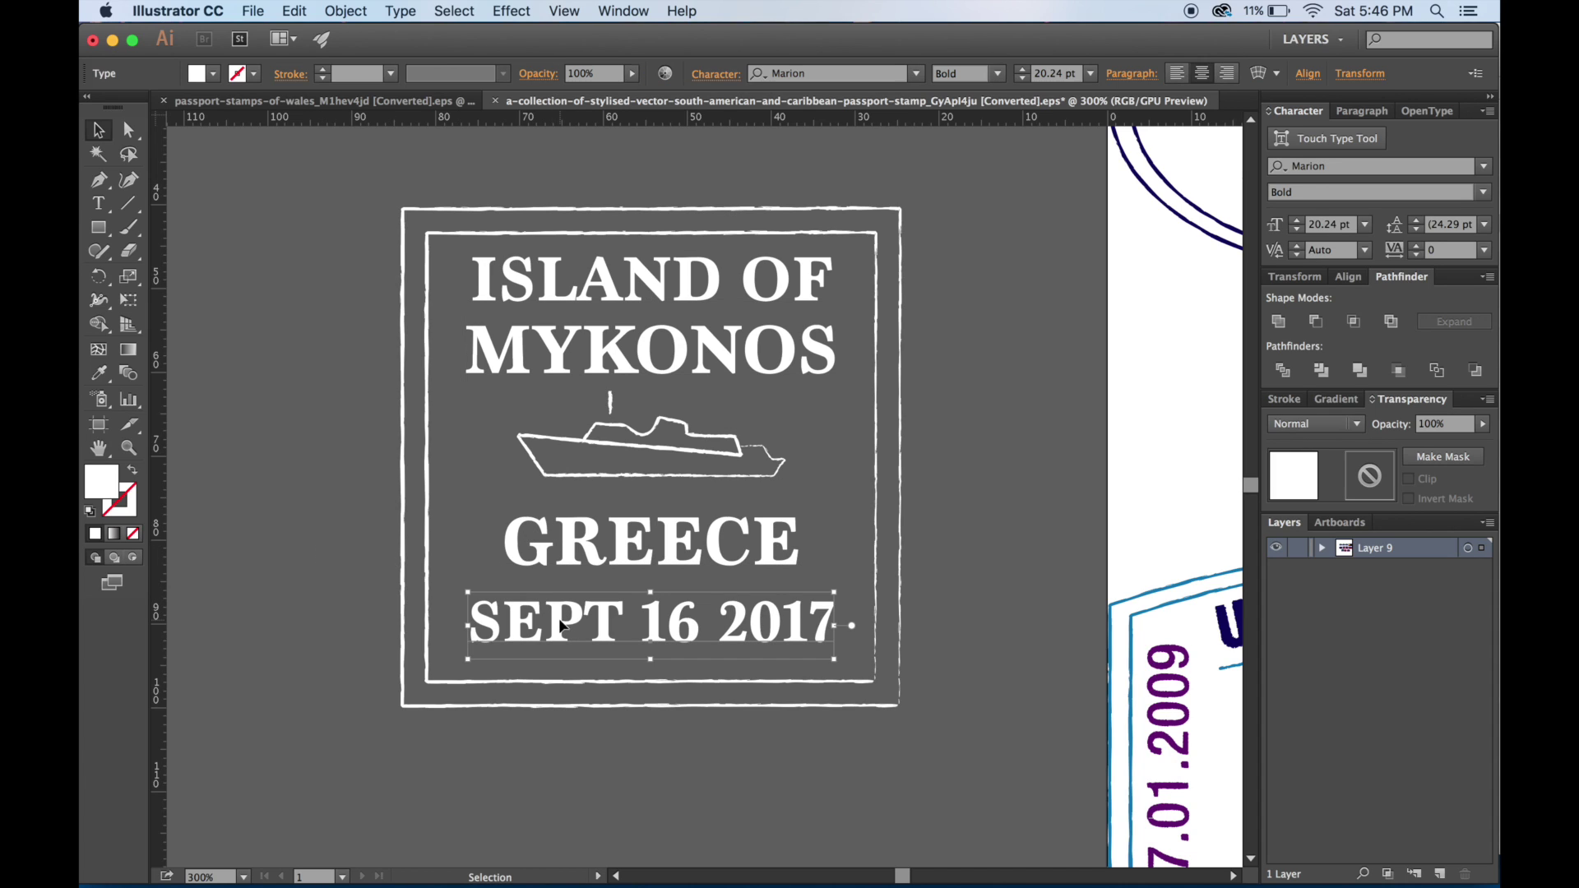
left_click(996, 73)
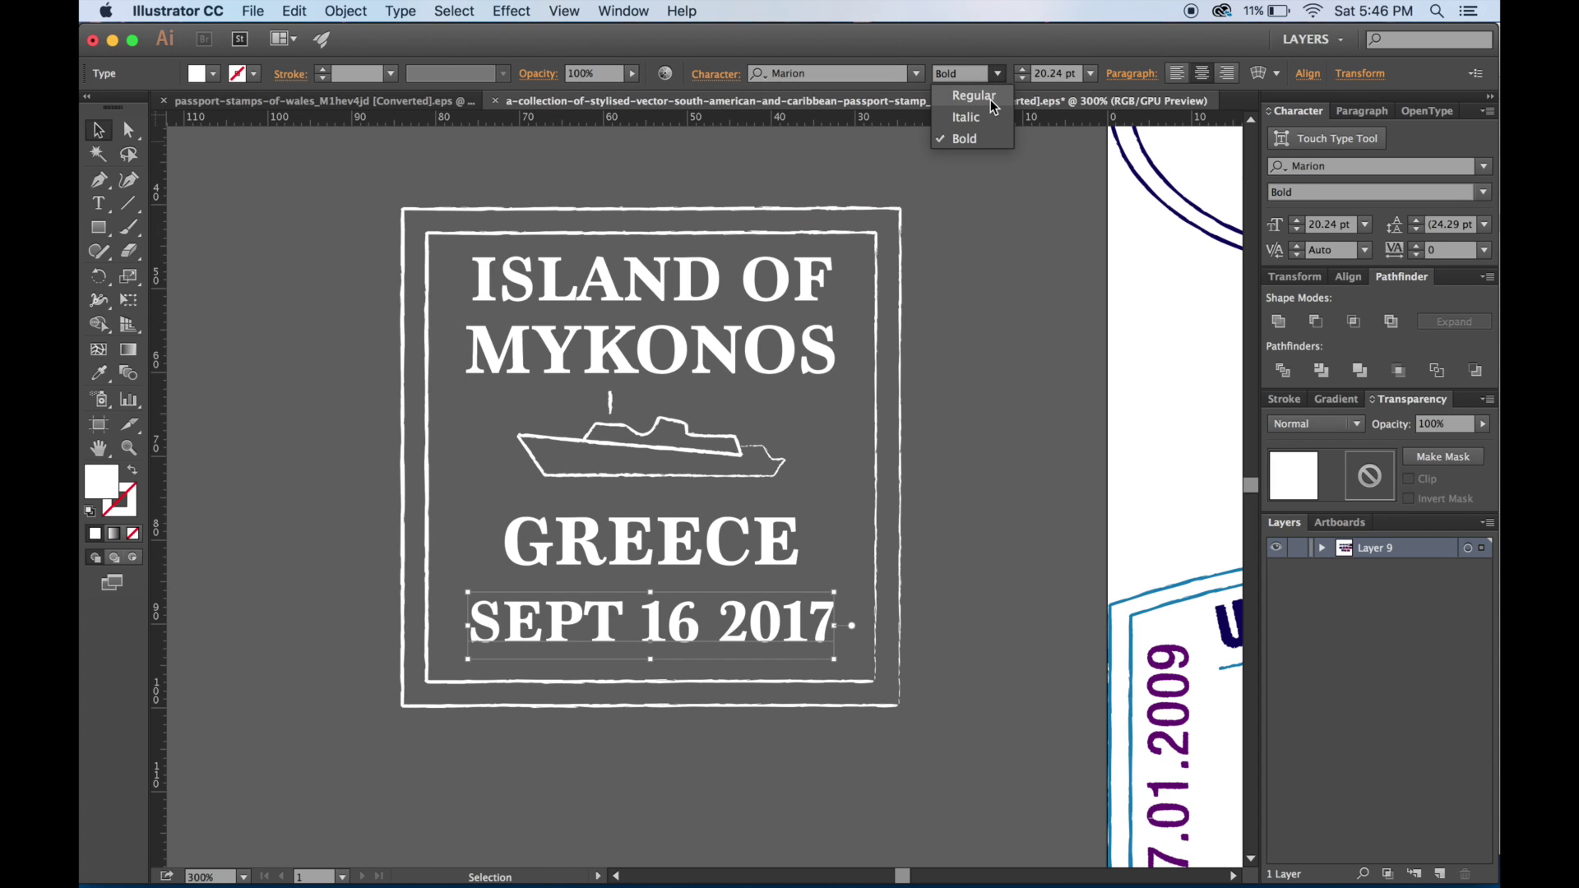
left_click(992, 99)
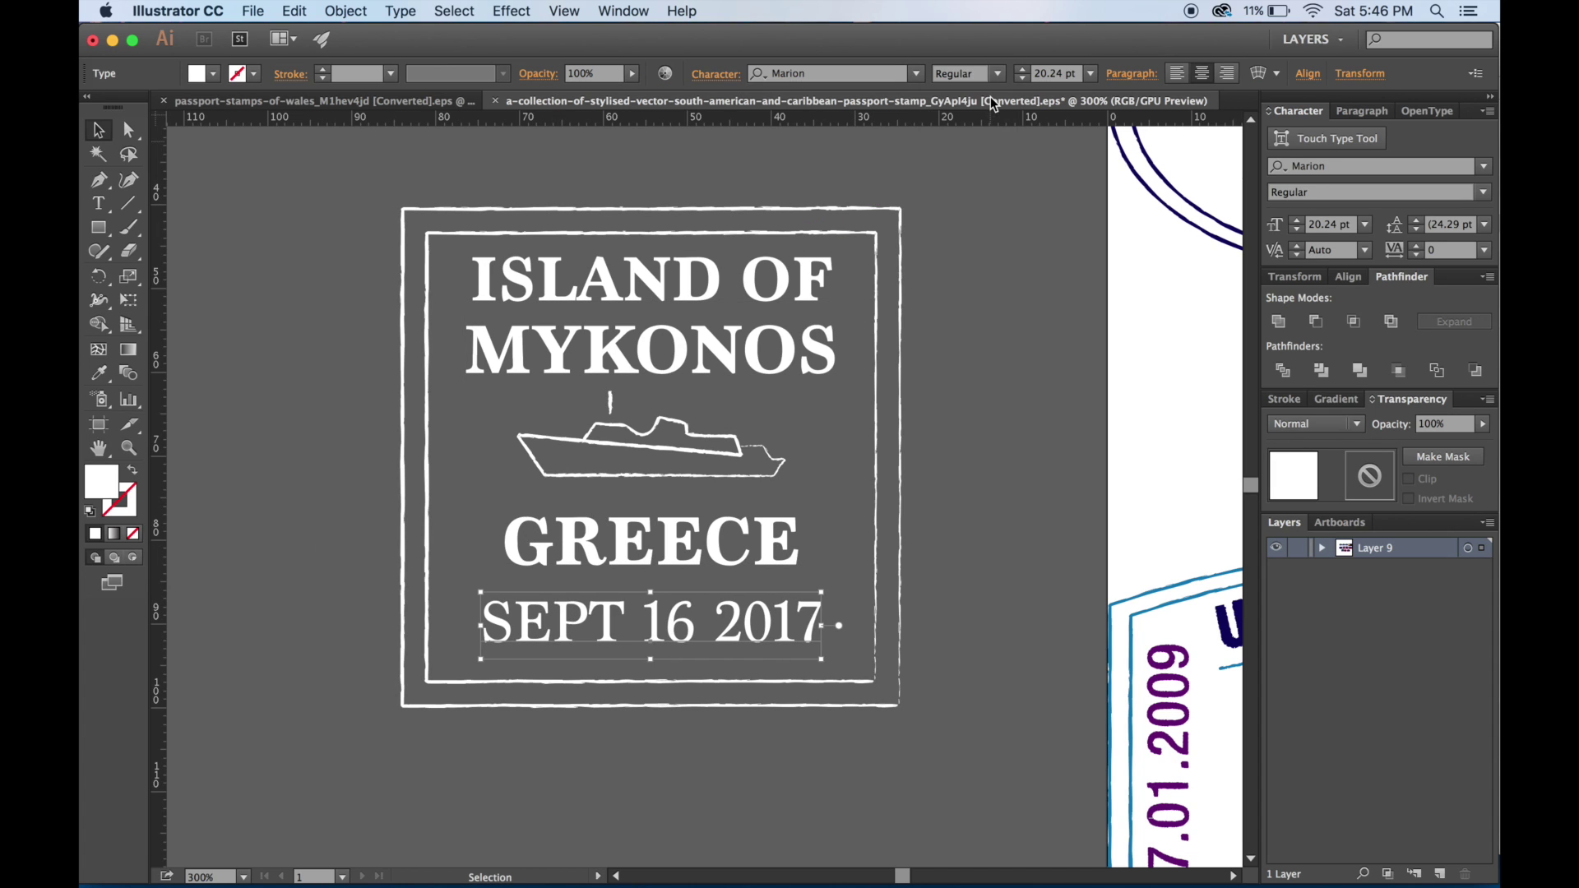
left_click(708, 296)
left_click(997, 73)
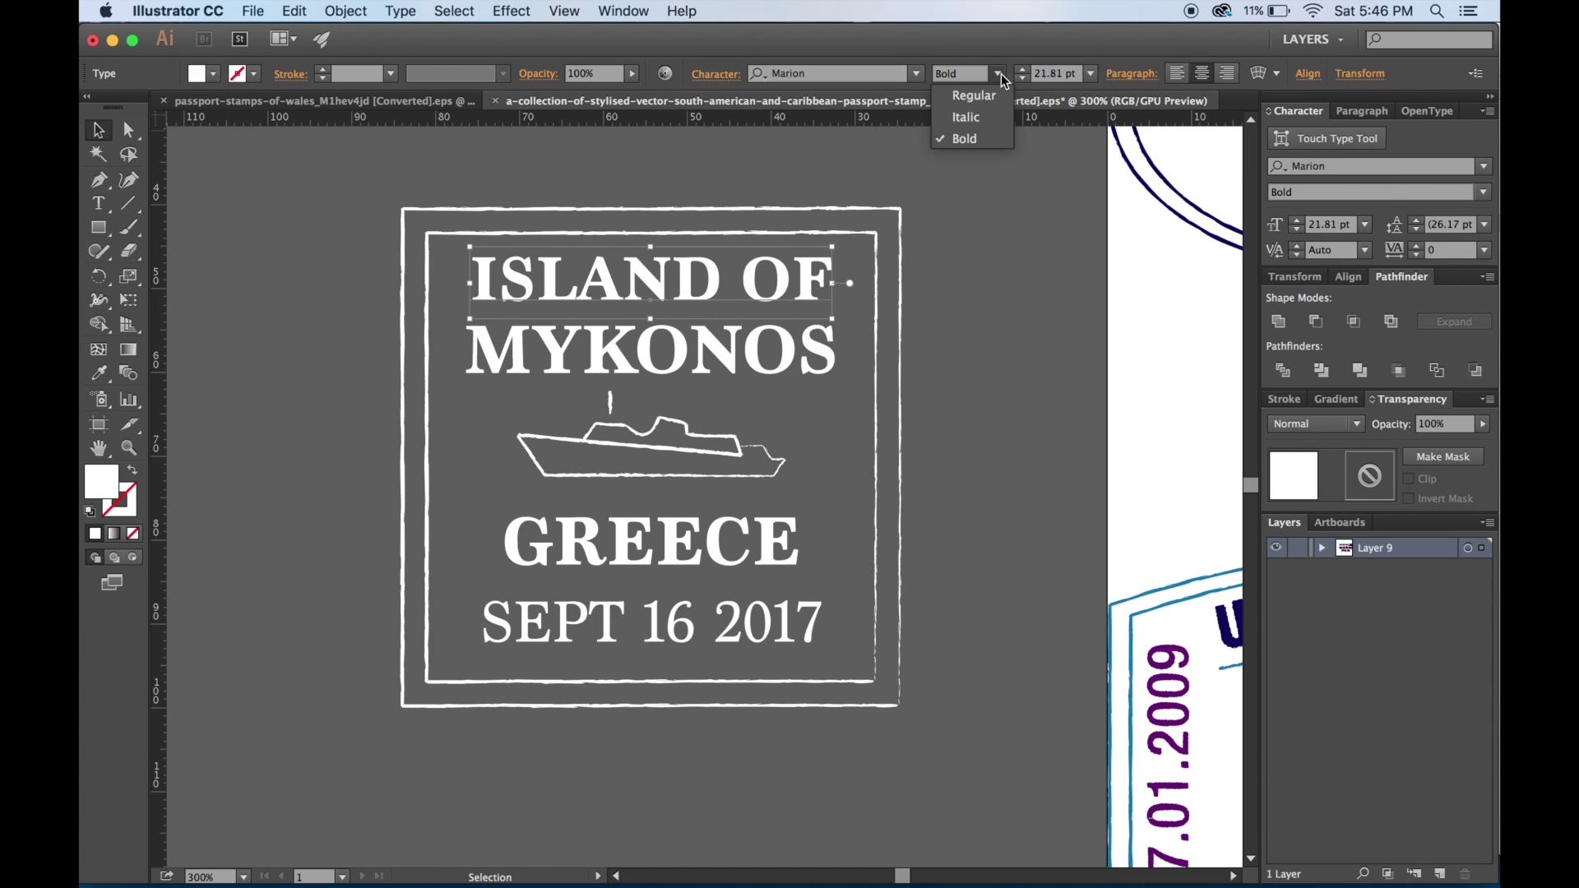
left_click(979, 120)
left_click(997, 73)
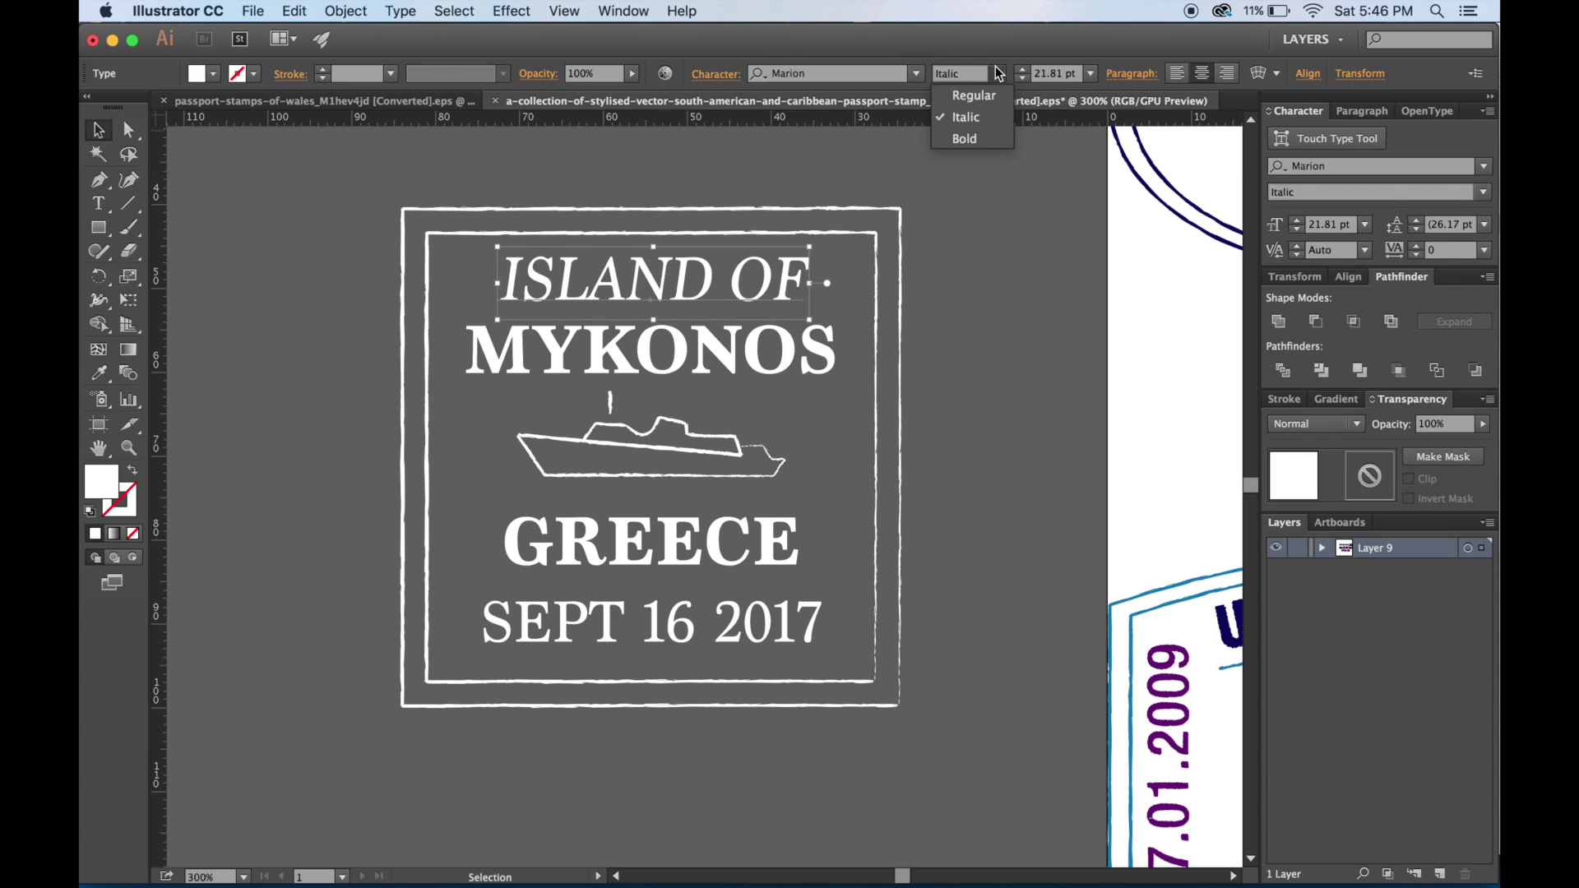
left_click(993, 97)
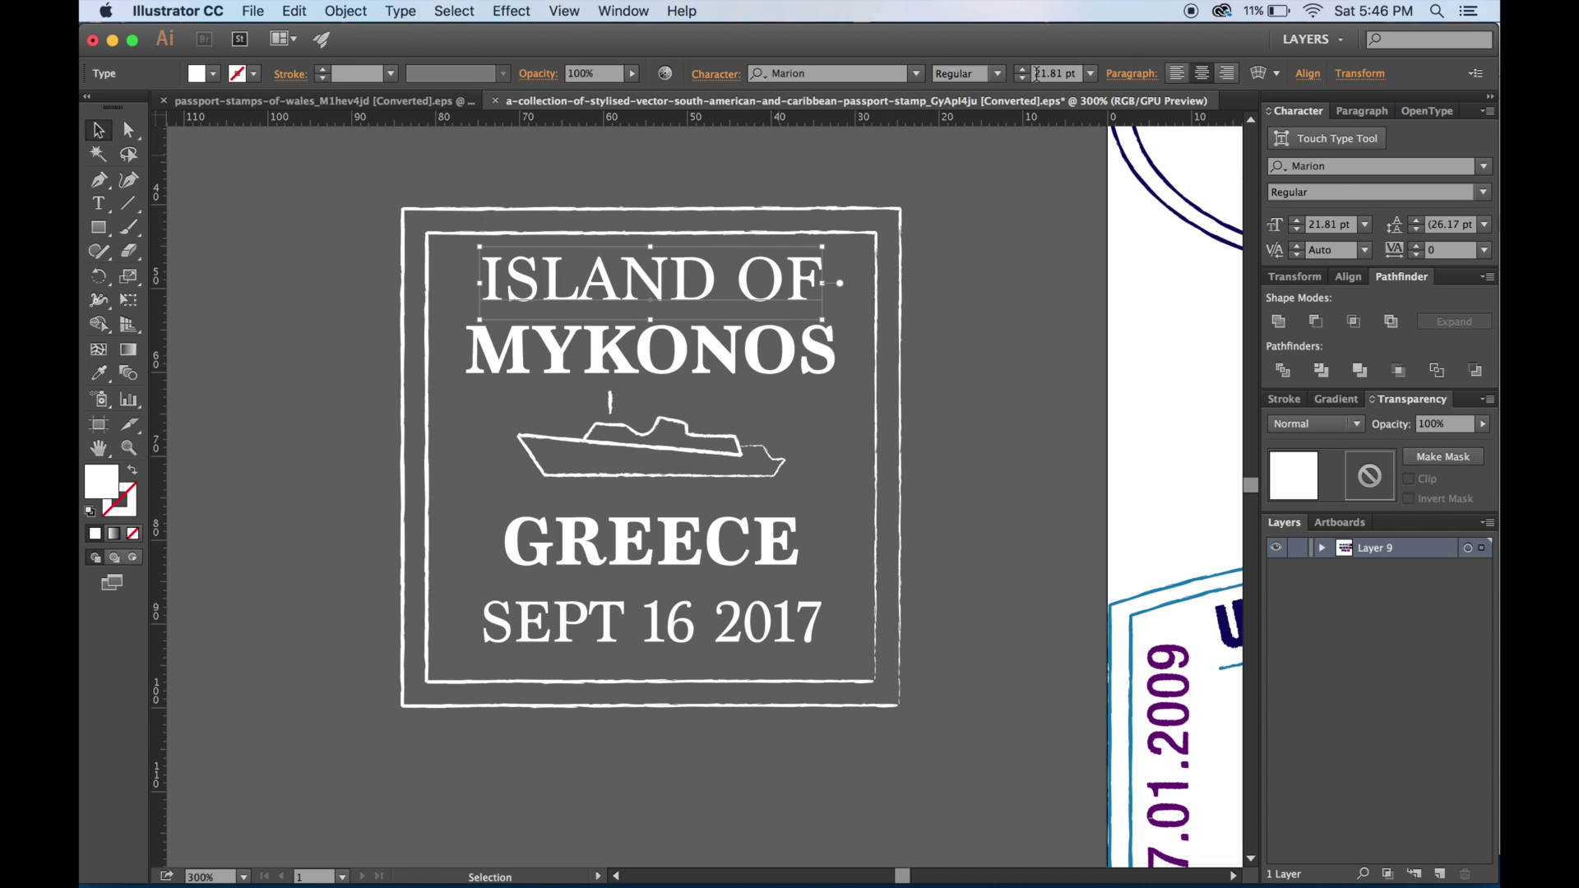
Shrink ISLAND OF to 17 pt and the date line to 16 pt
left_click(1073, 75)
type("18")
key("Down")
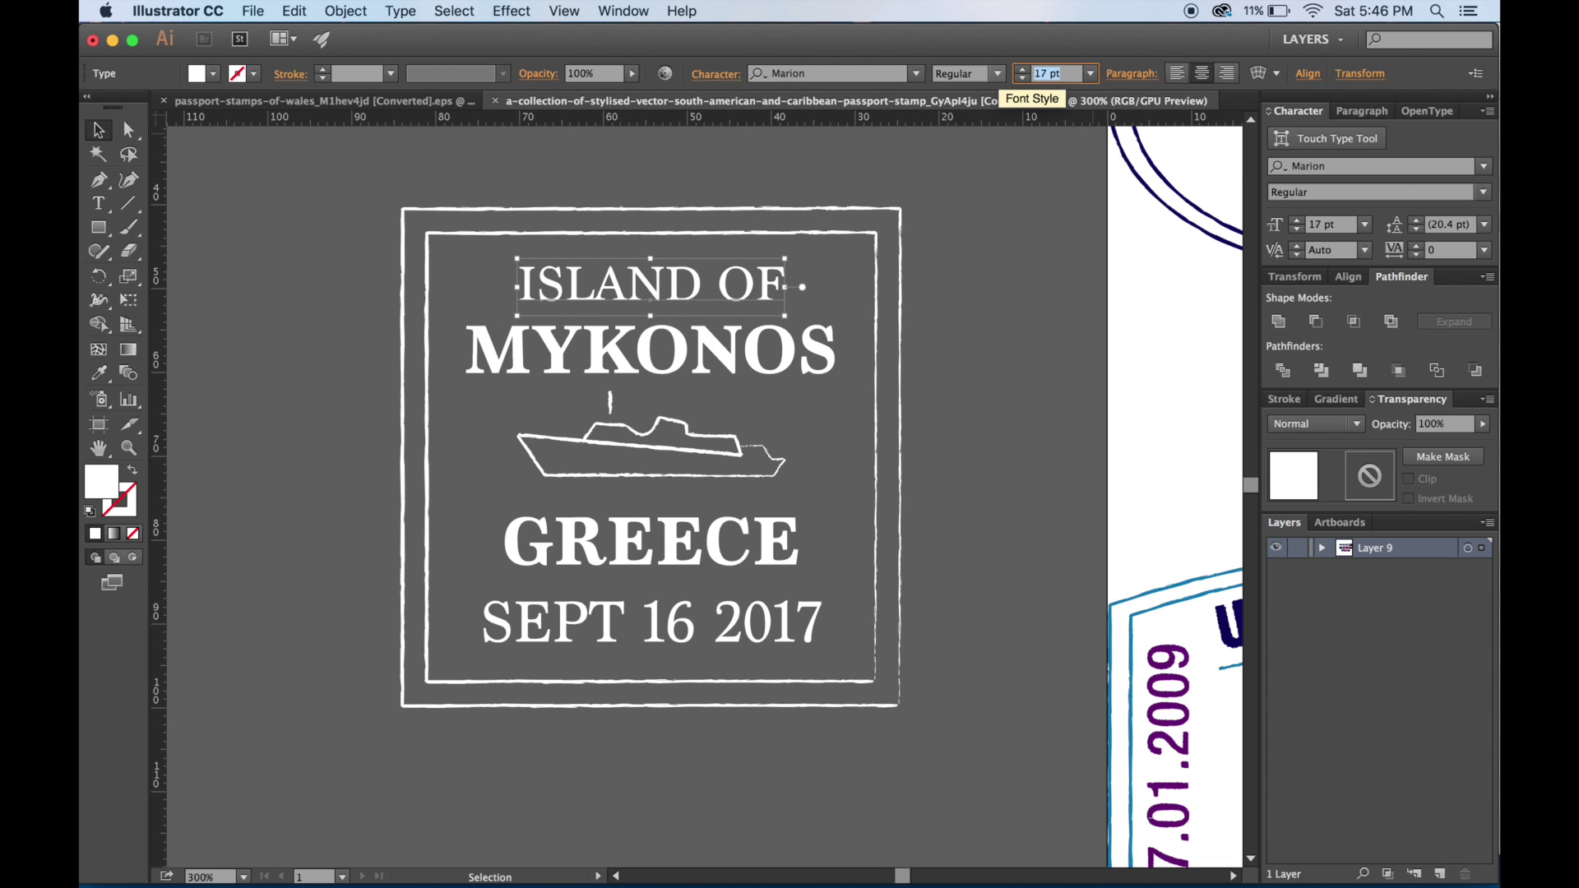
left_click(743, 633)
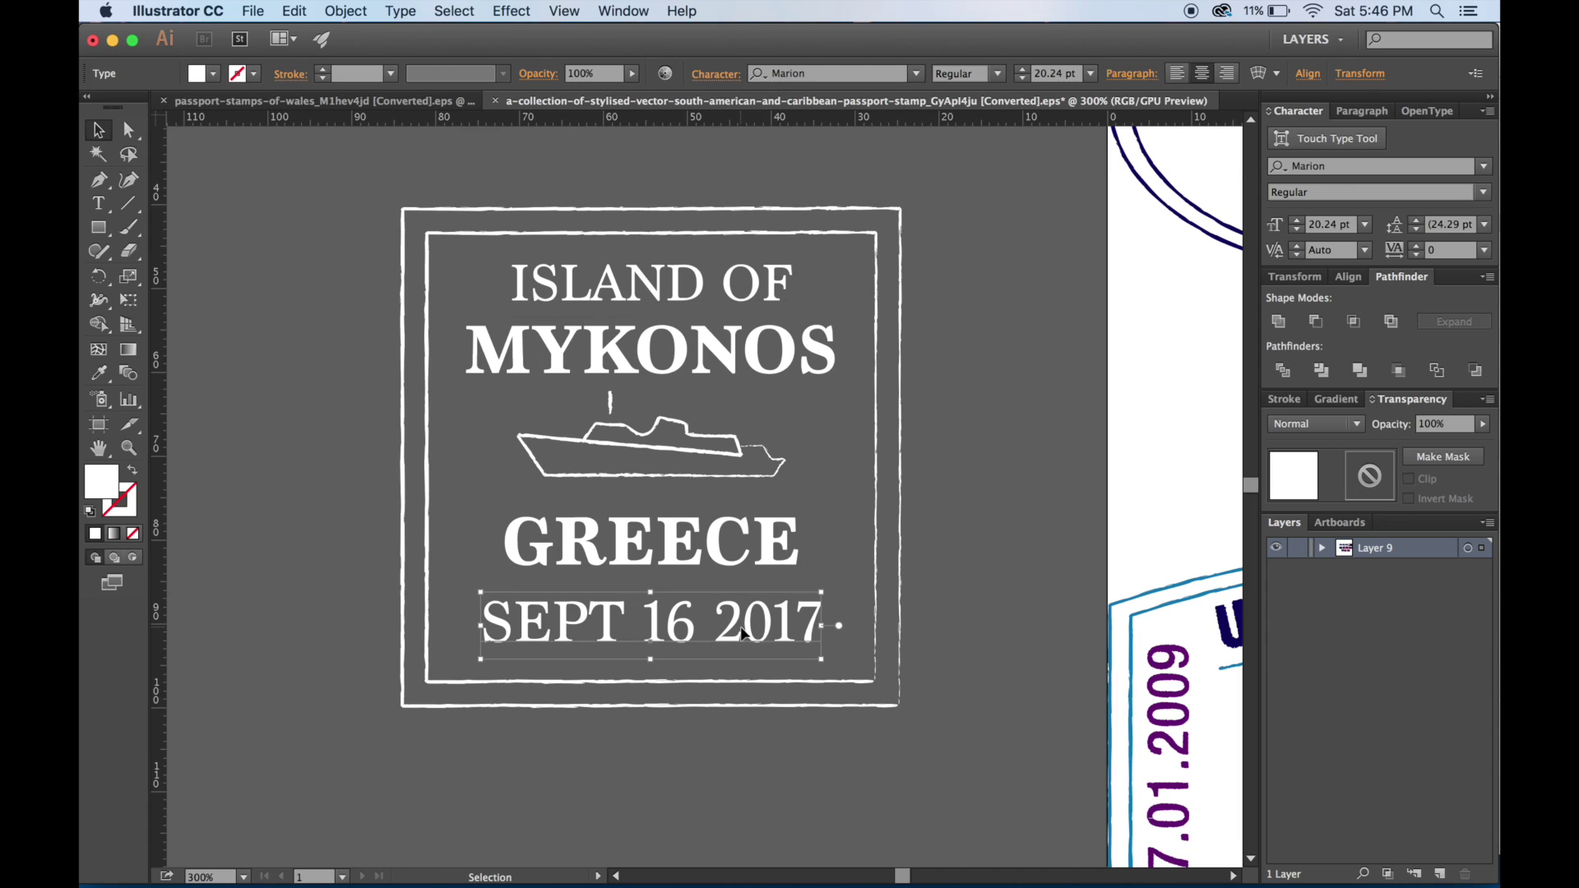
left_click(1057, 73)
key("Down")
key("Down")
key("Down")
key("Down")
key("Down")
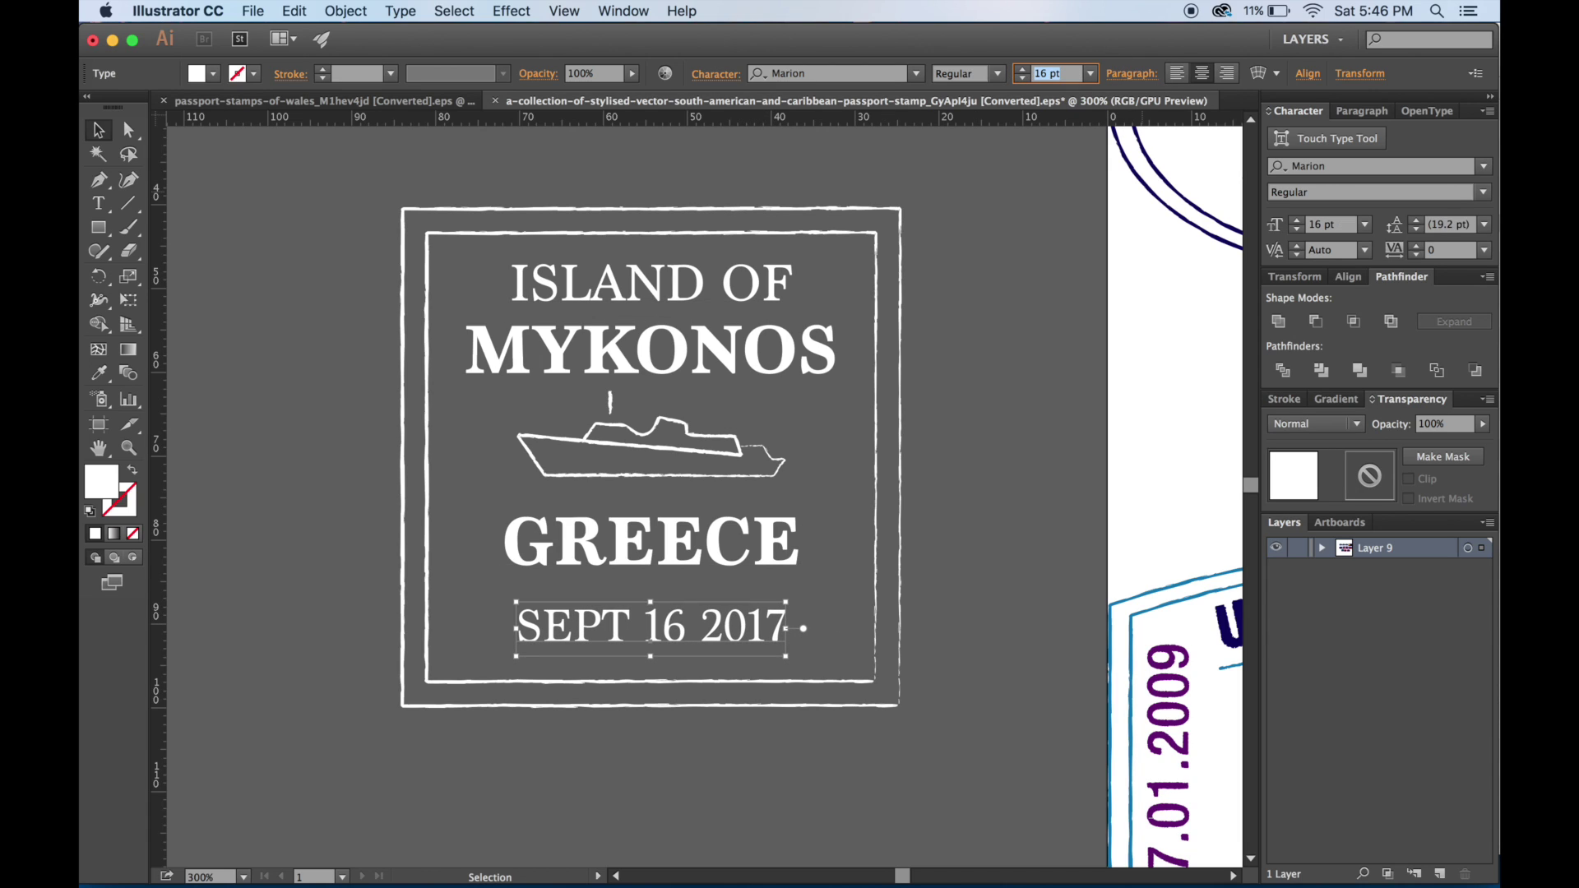
Zoom out to 150% and select every part of the Mykonos stamp
left_click(686, 563)
left_click(728, 772)
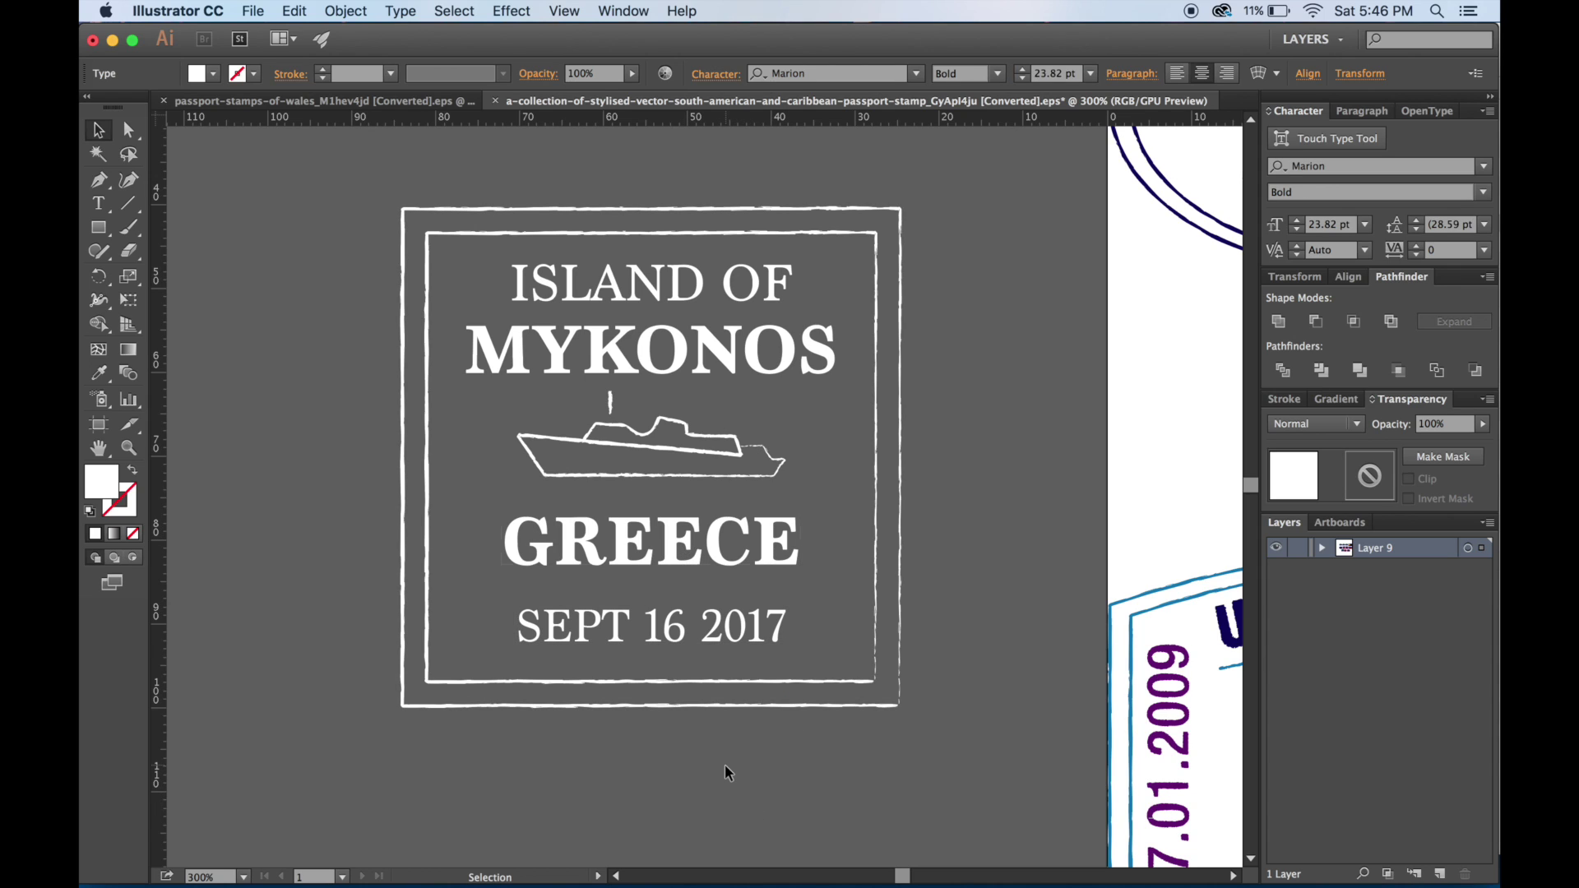
left_click_drag(586, 804, 785, 194)
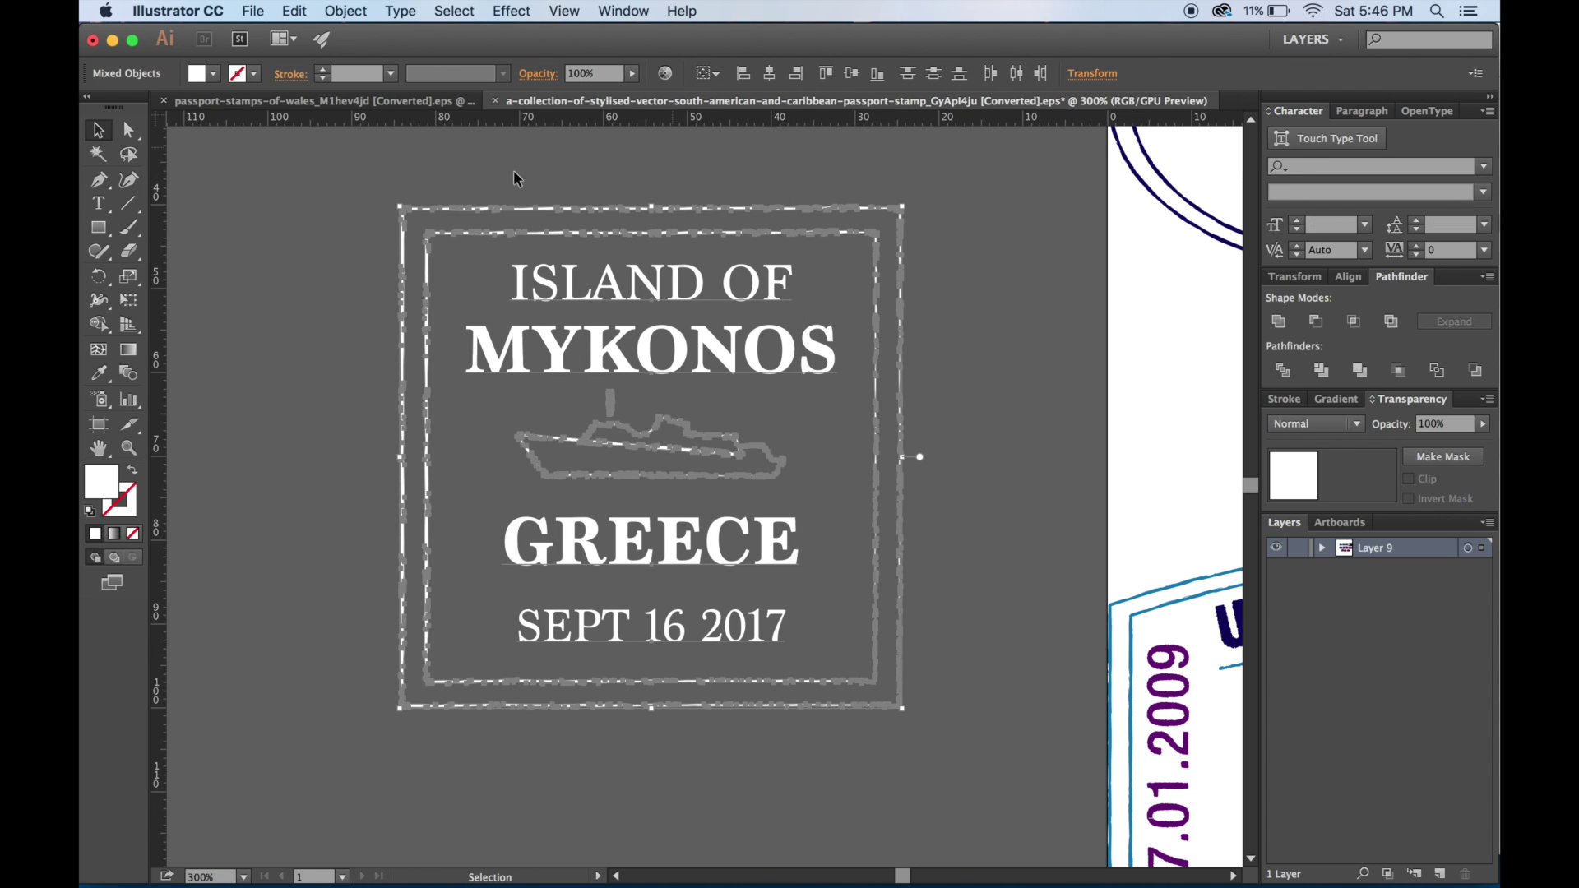
left_click(342, 253)
key("super+minus")
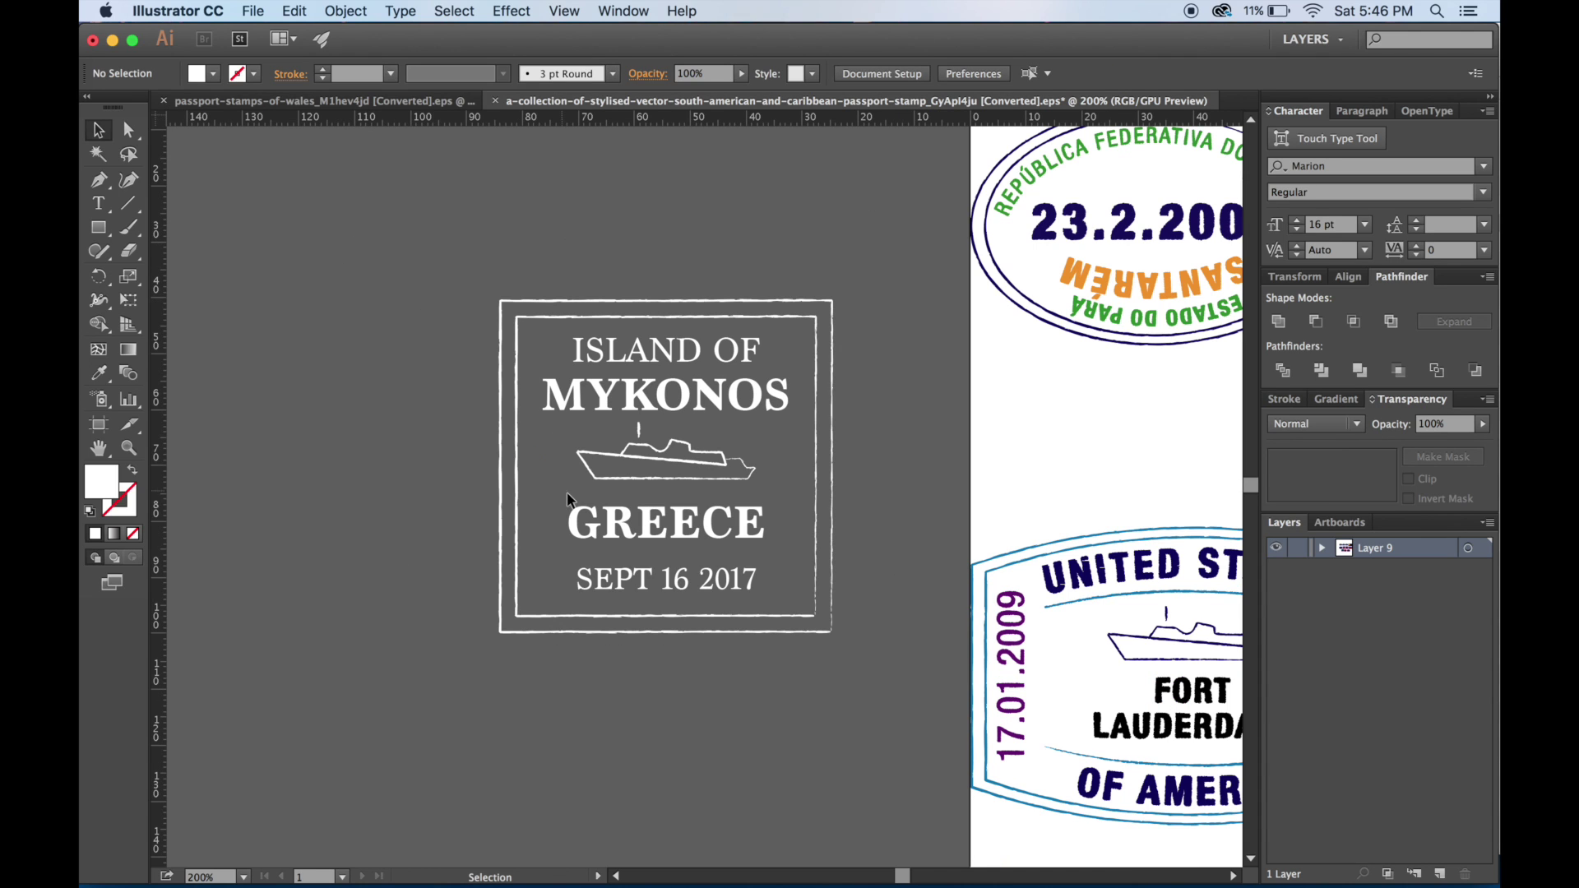
key("super+minus")
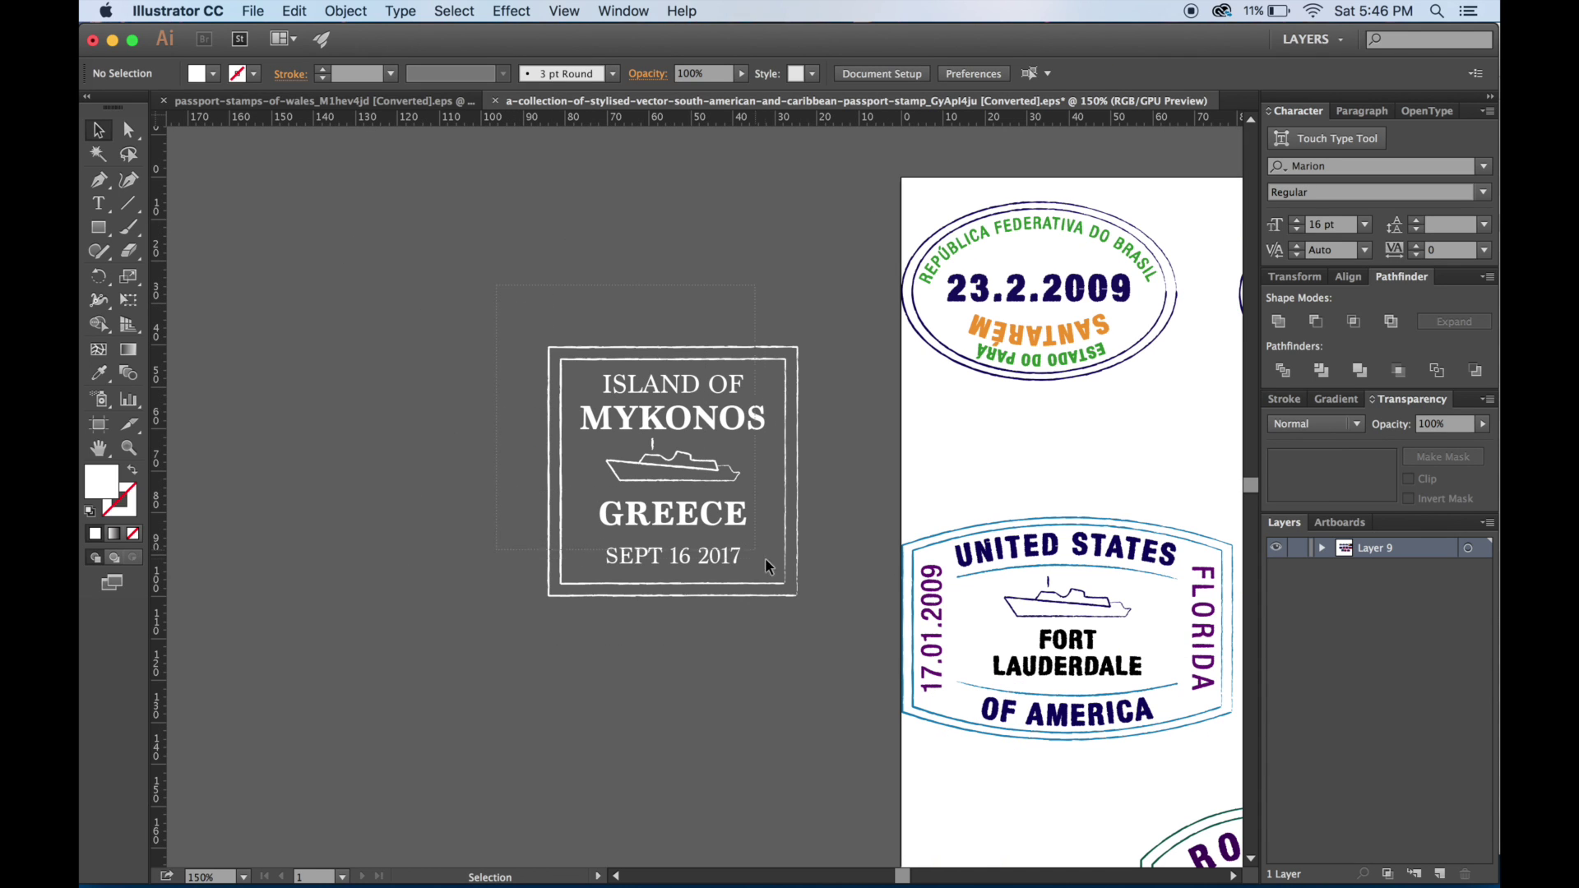
left_click_drag(838, 636, 836, 633)
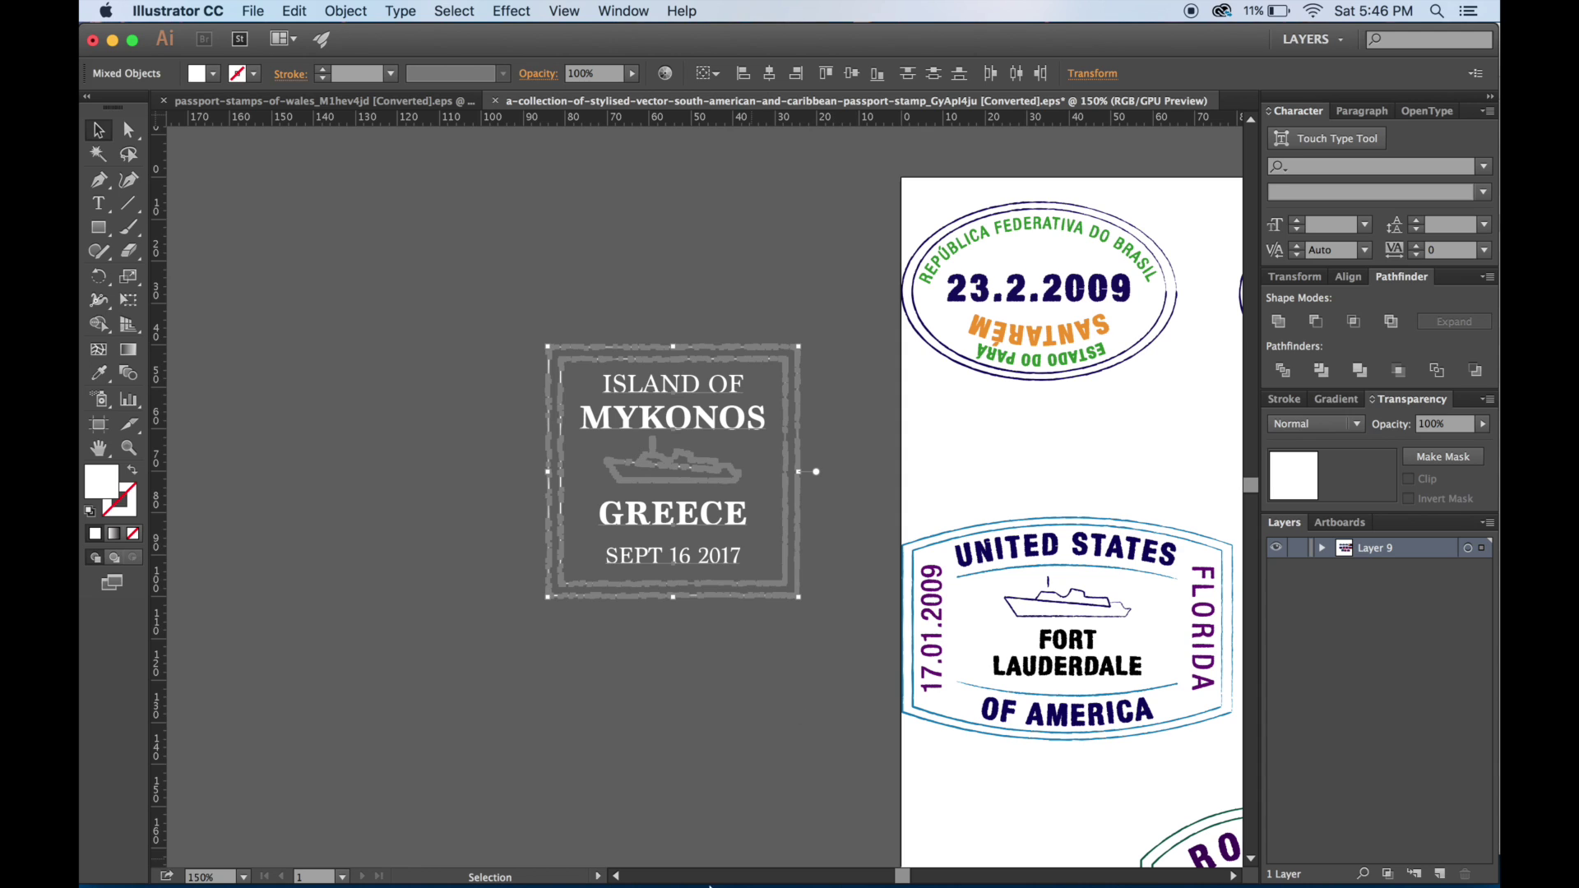
mouse_move(714, 884)
left_click(539, 845)
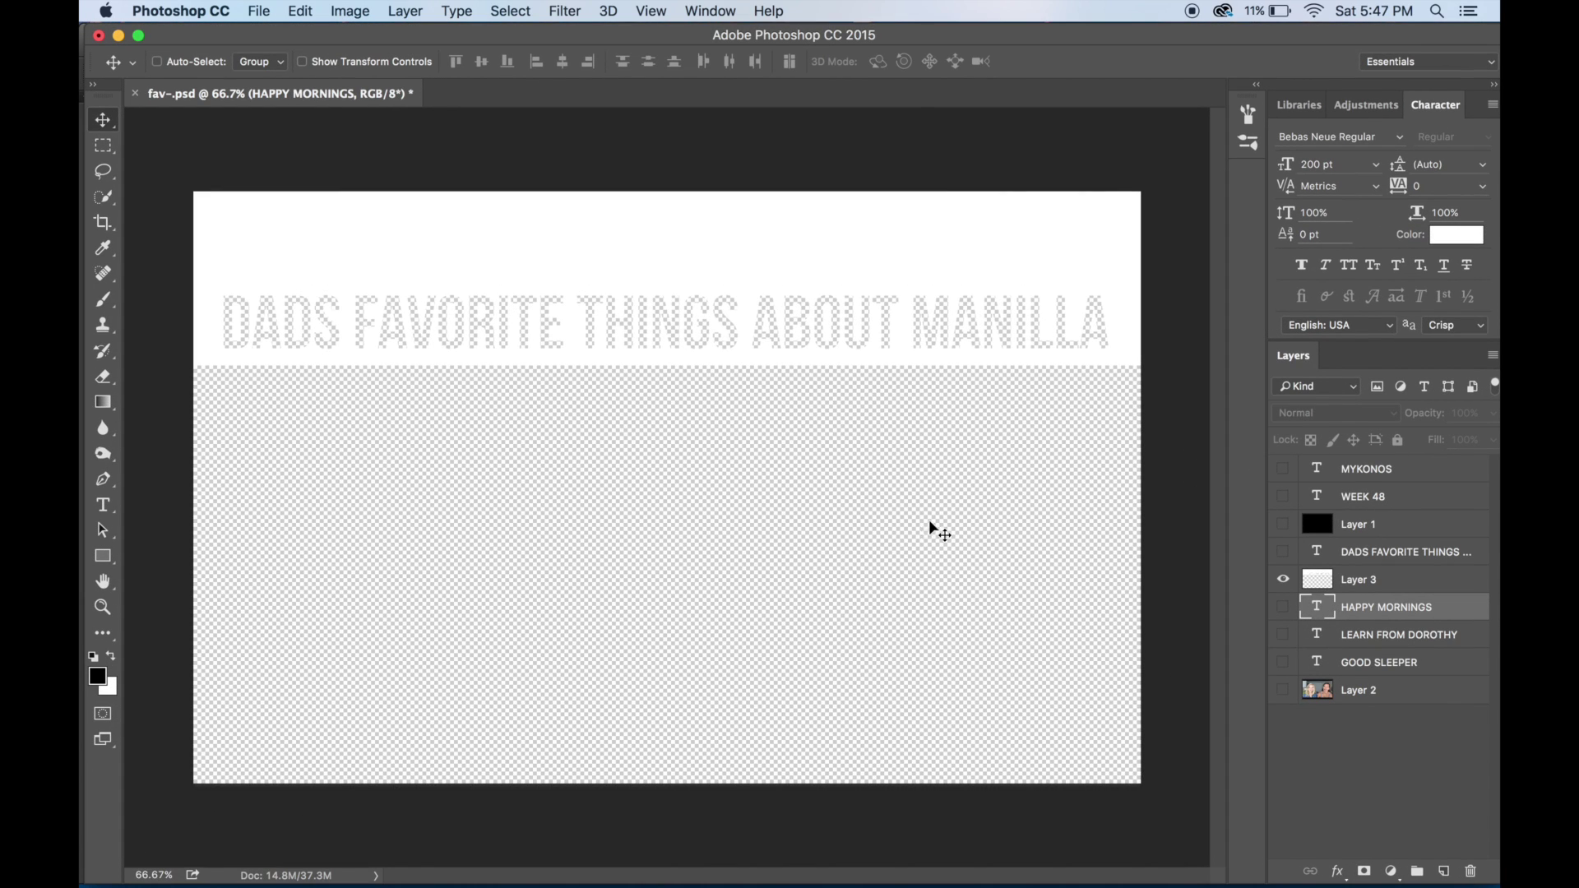
Create a clipboard-sized document named greek, paste the stamp as a Smart Object, and enlarge it
key("super+n")
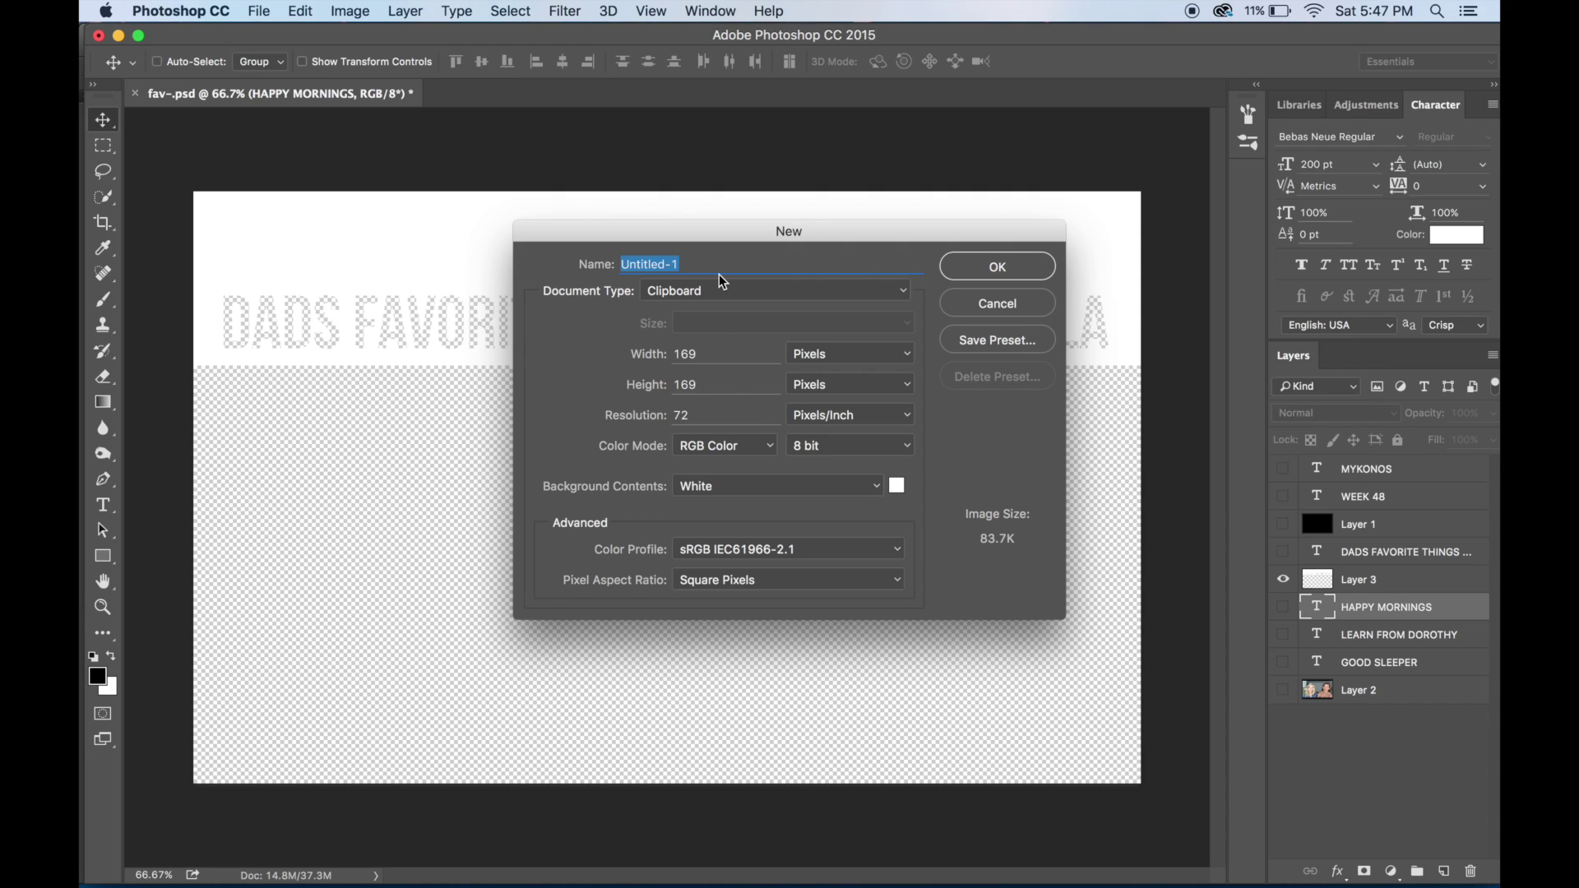
type("greek-stamp")
left_click(1028, 276)
key("super+v")
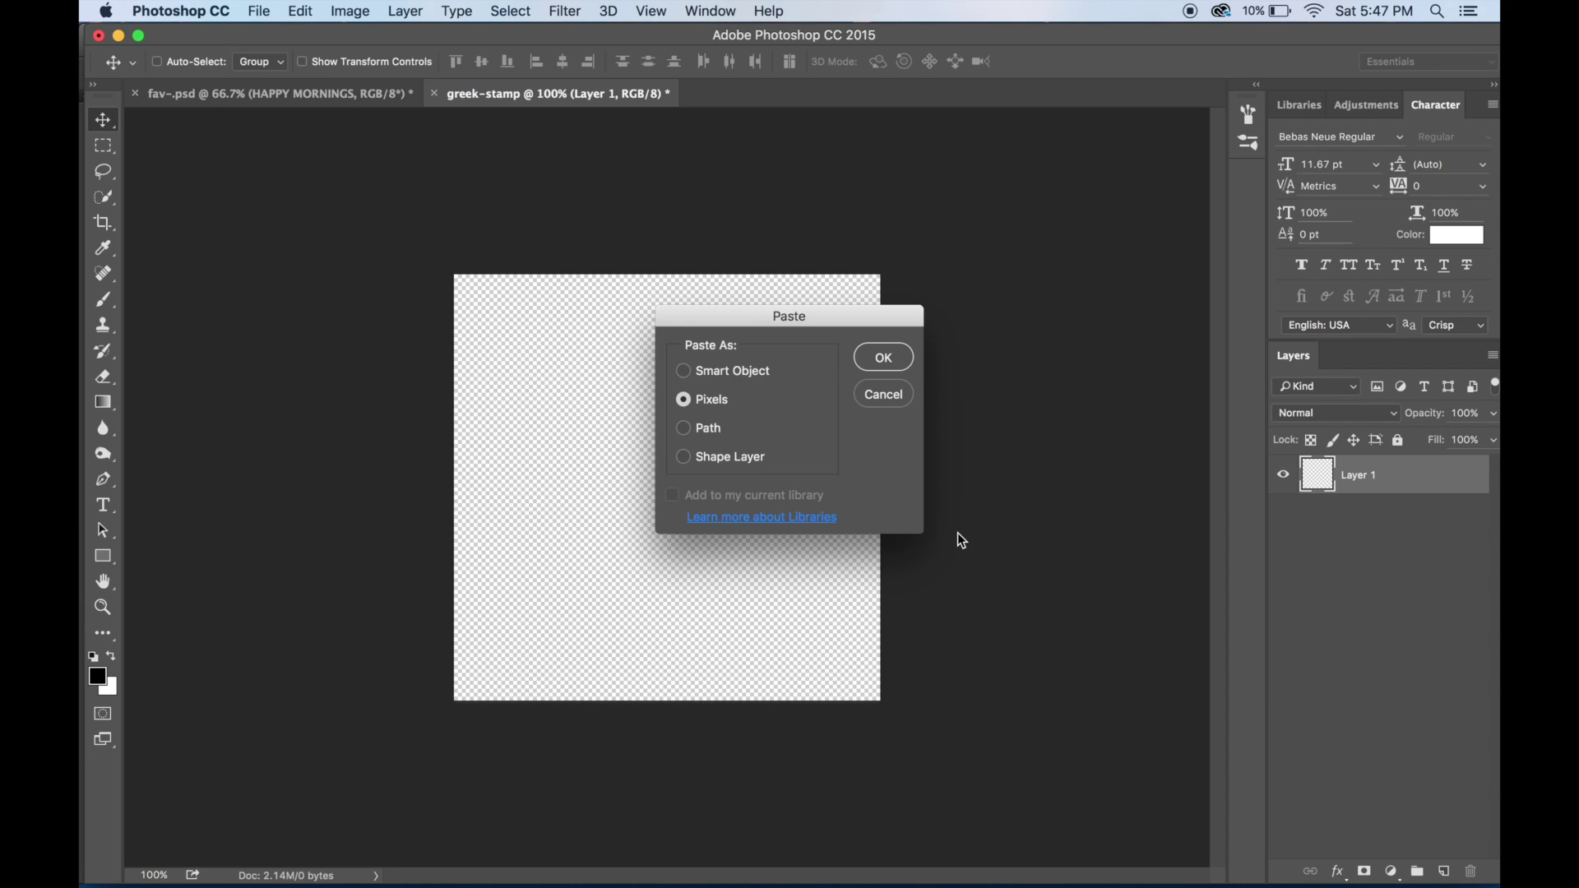
left_click(683, 371)
key("Return")
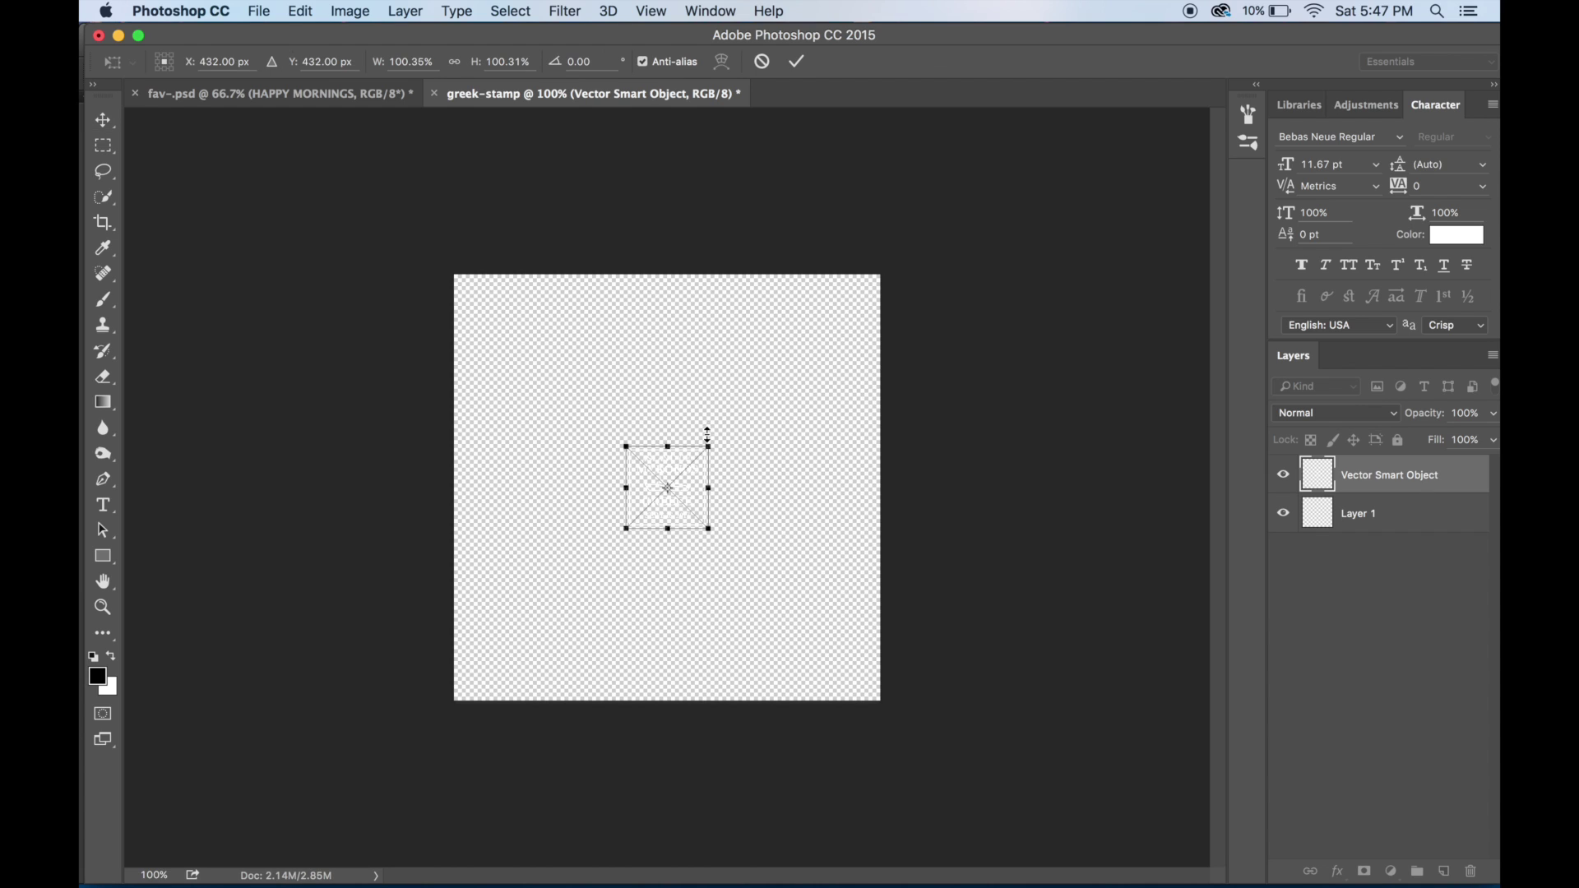
left_click_drag(708, 444, 833, 325)
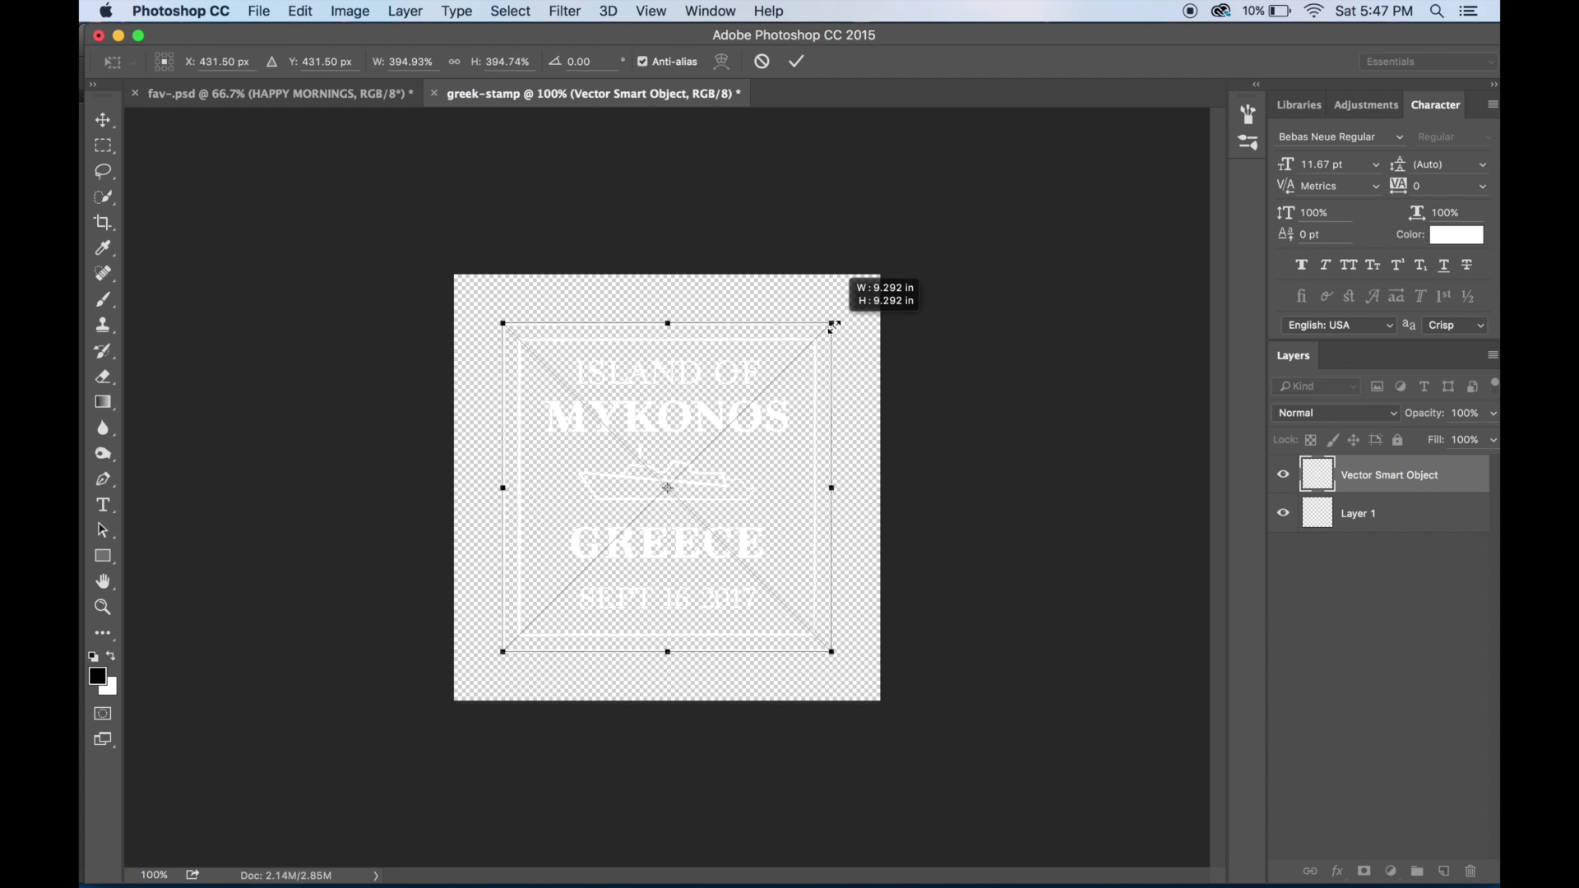
key("Escape")
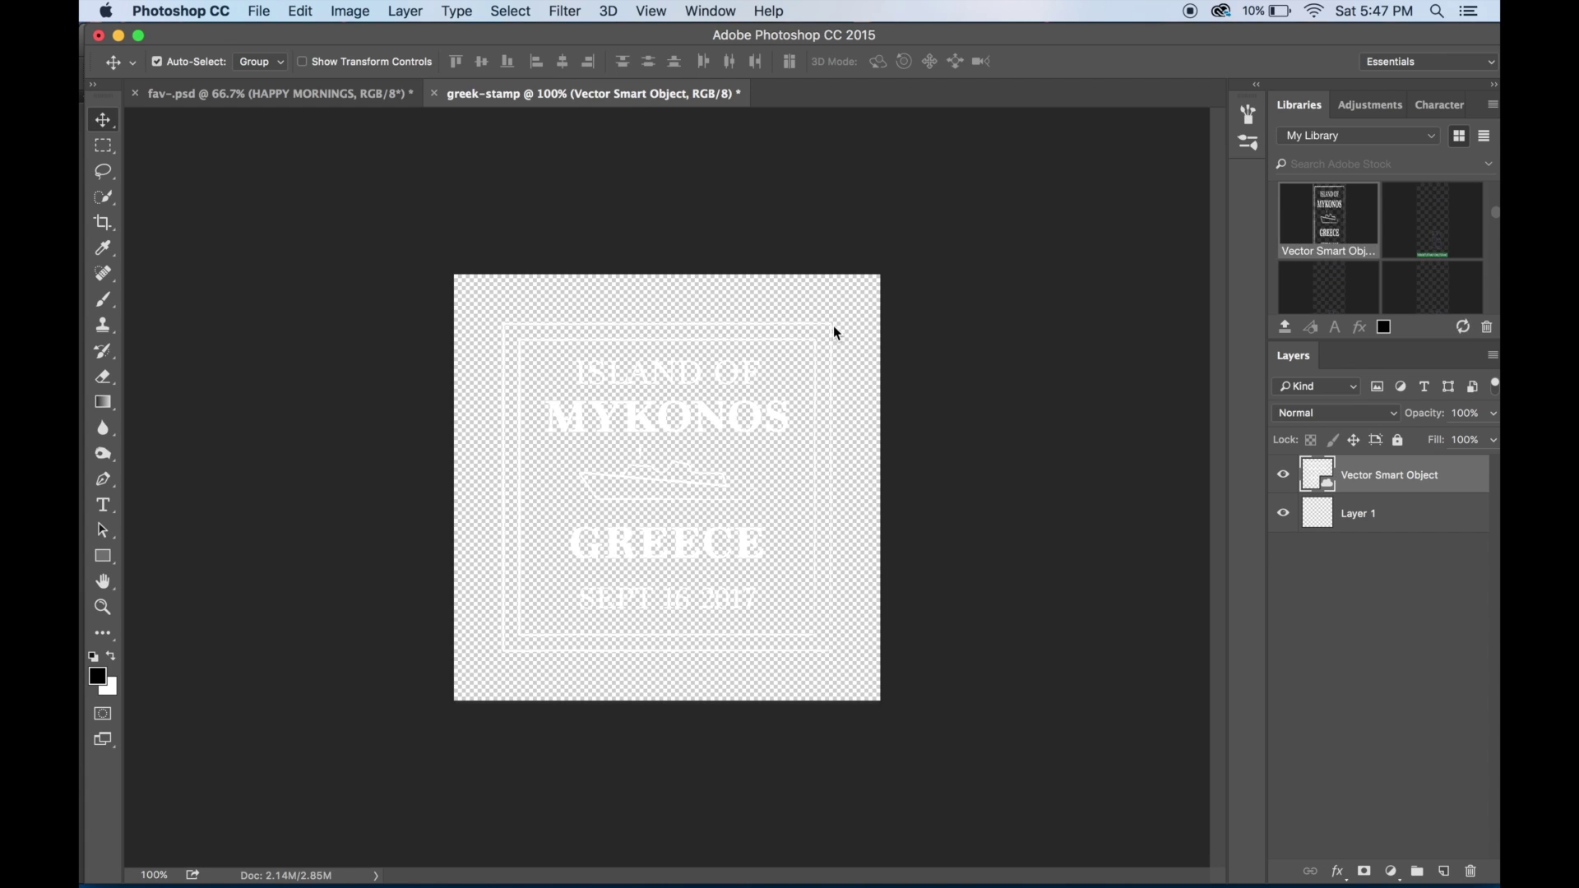
Save the stamp as greek-stamp in PNG format
key("super+s")
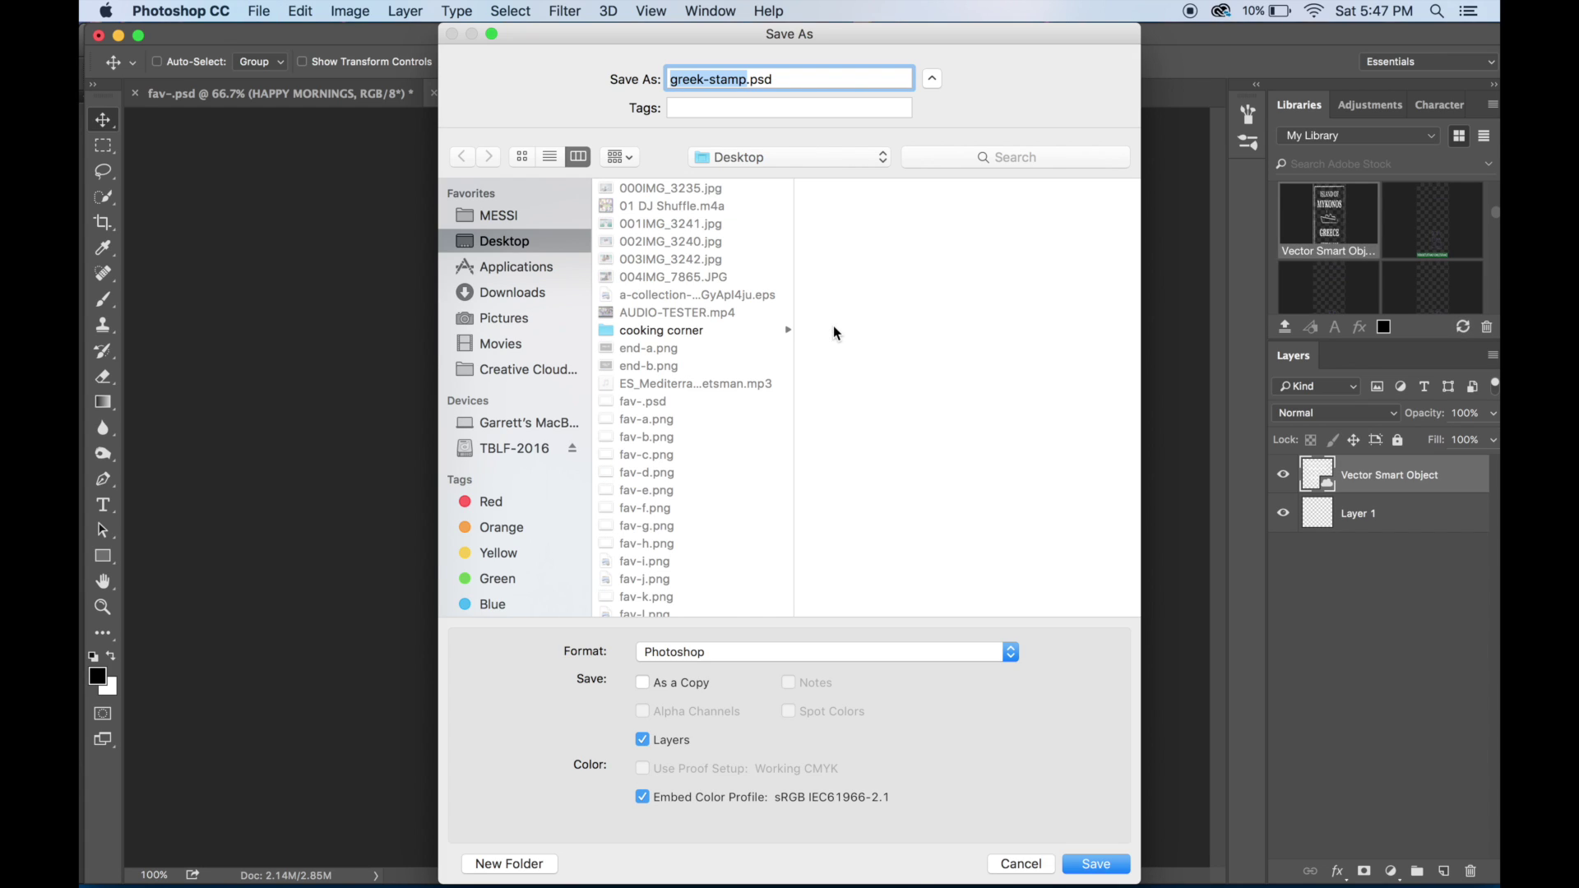
type("greek-sta")
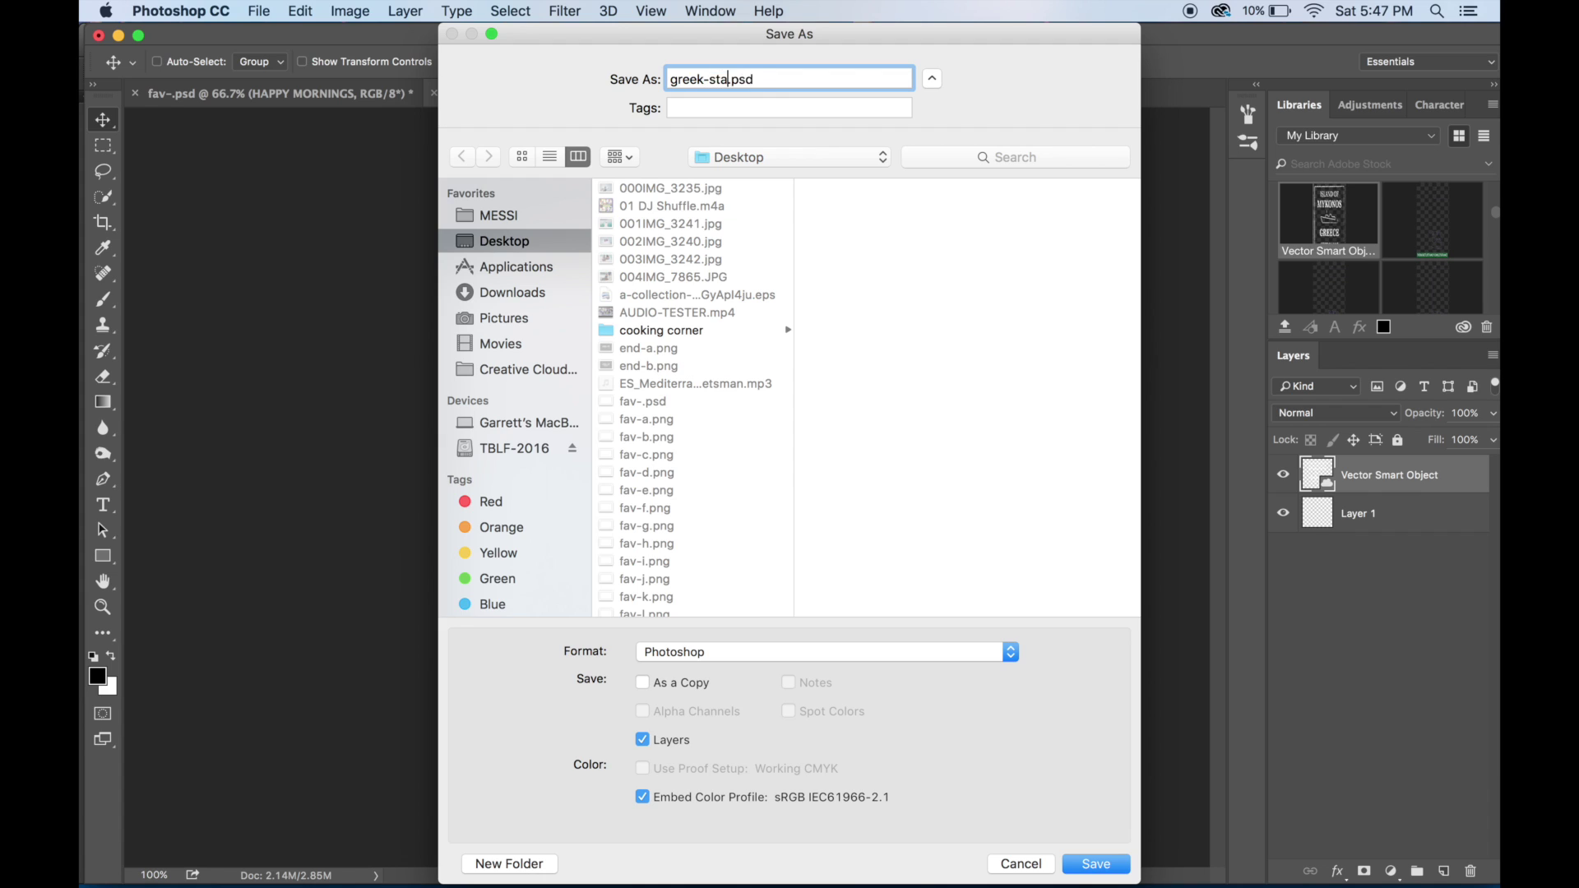
type("mp")
left_click(676, 660)
left_click(657, 764)
key("Return")
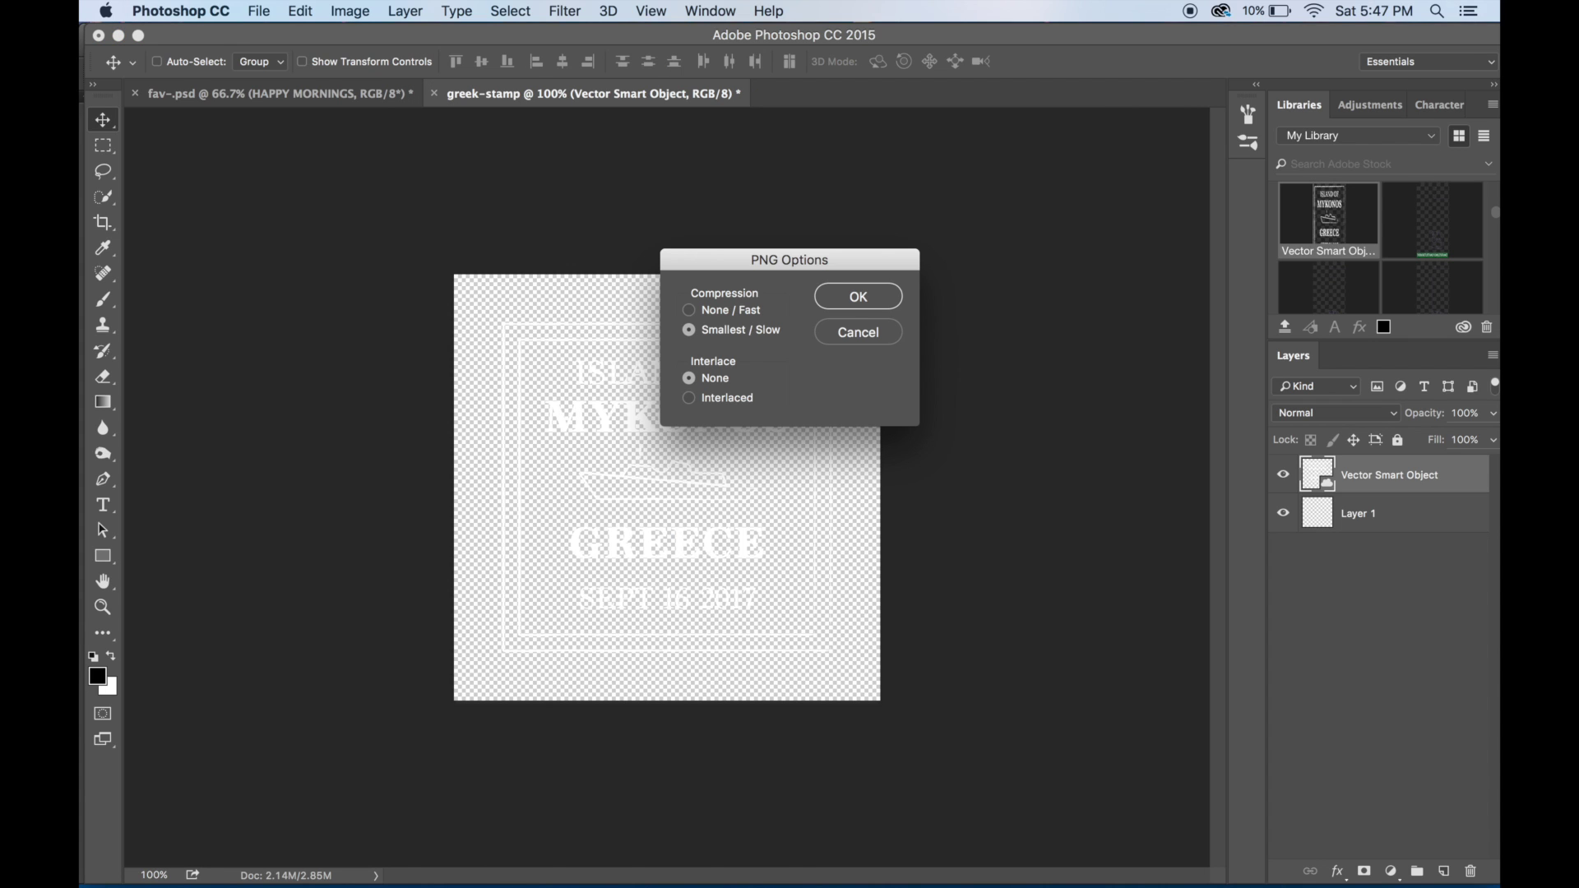
key("Return")
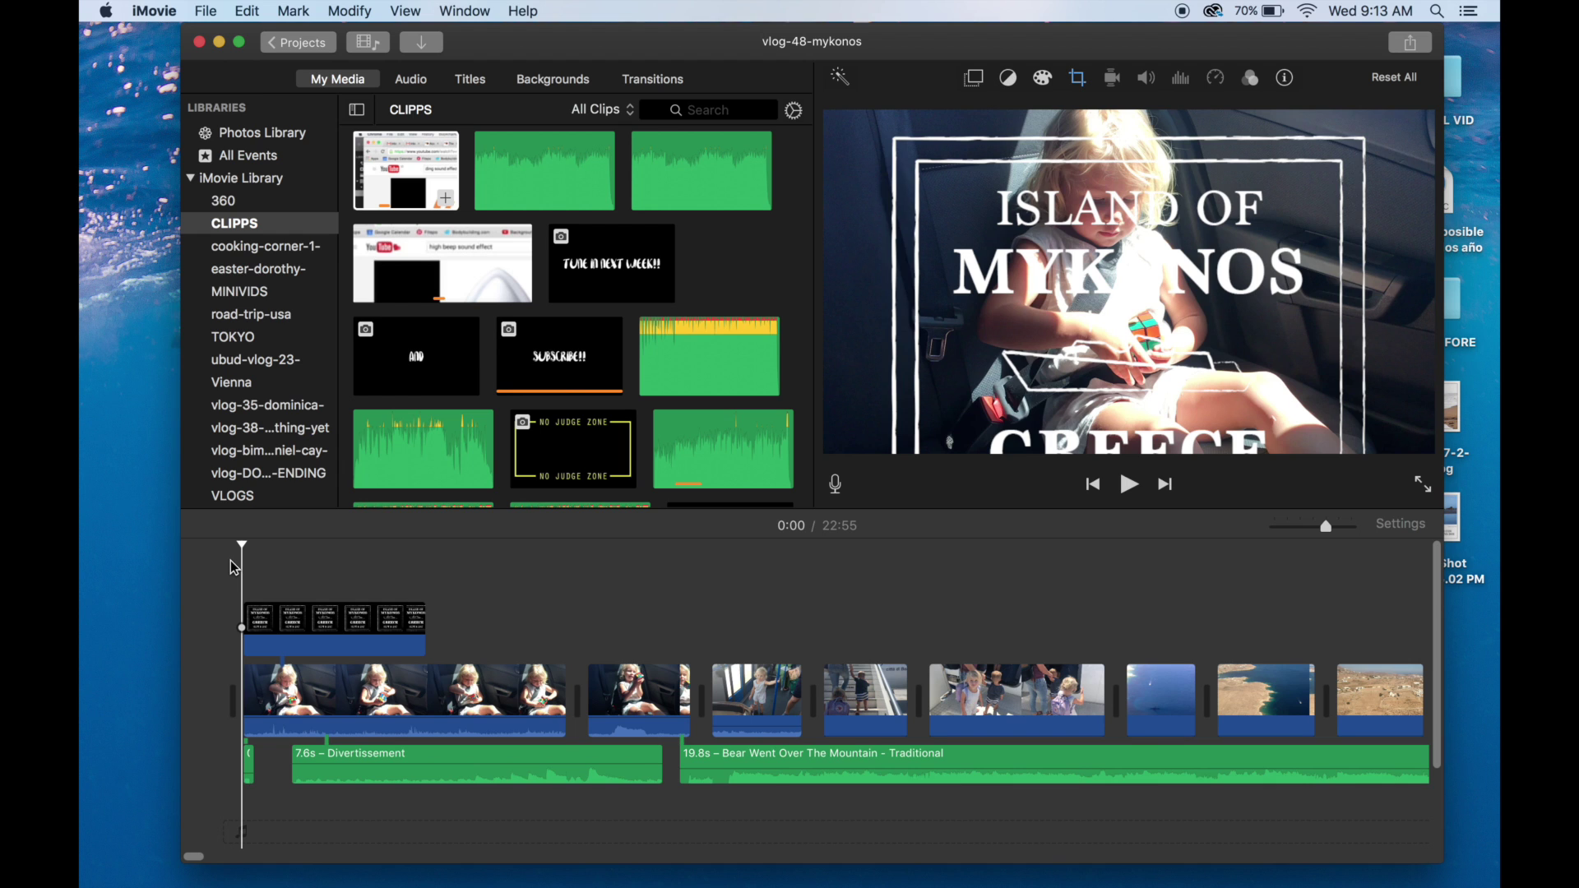
Preview the intro, set the stamp title clip's crop style to Fit, and open its overlay style list
key("space")
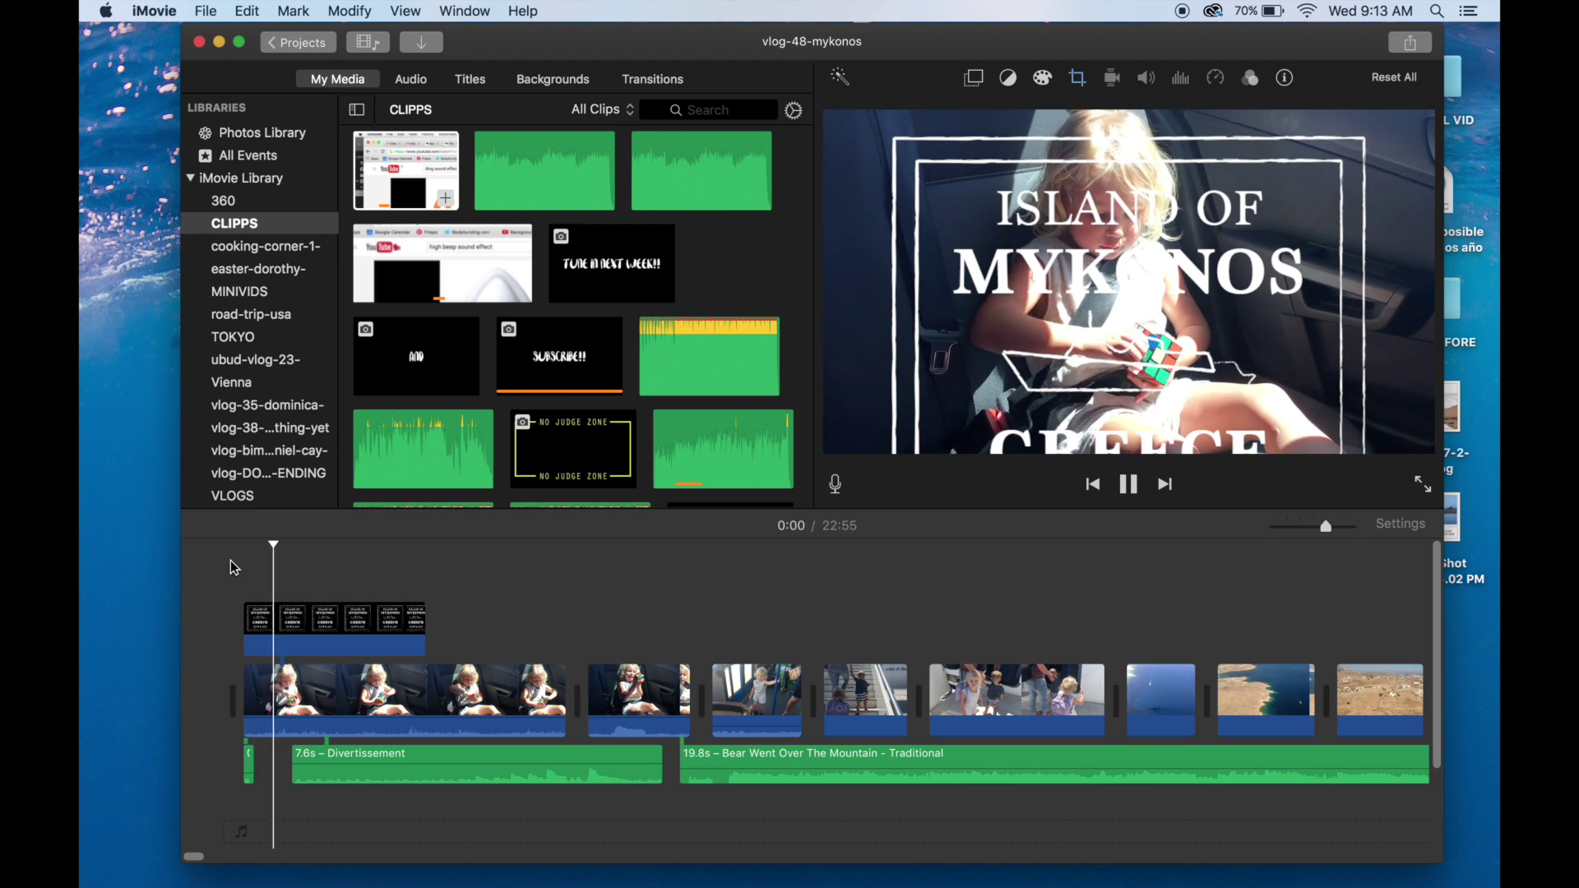
key("space")
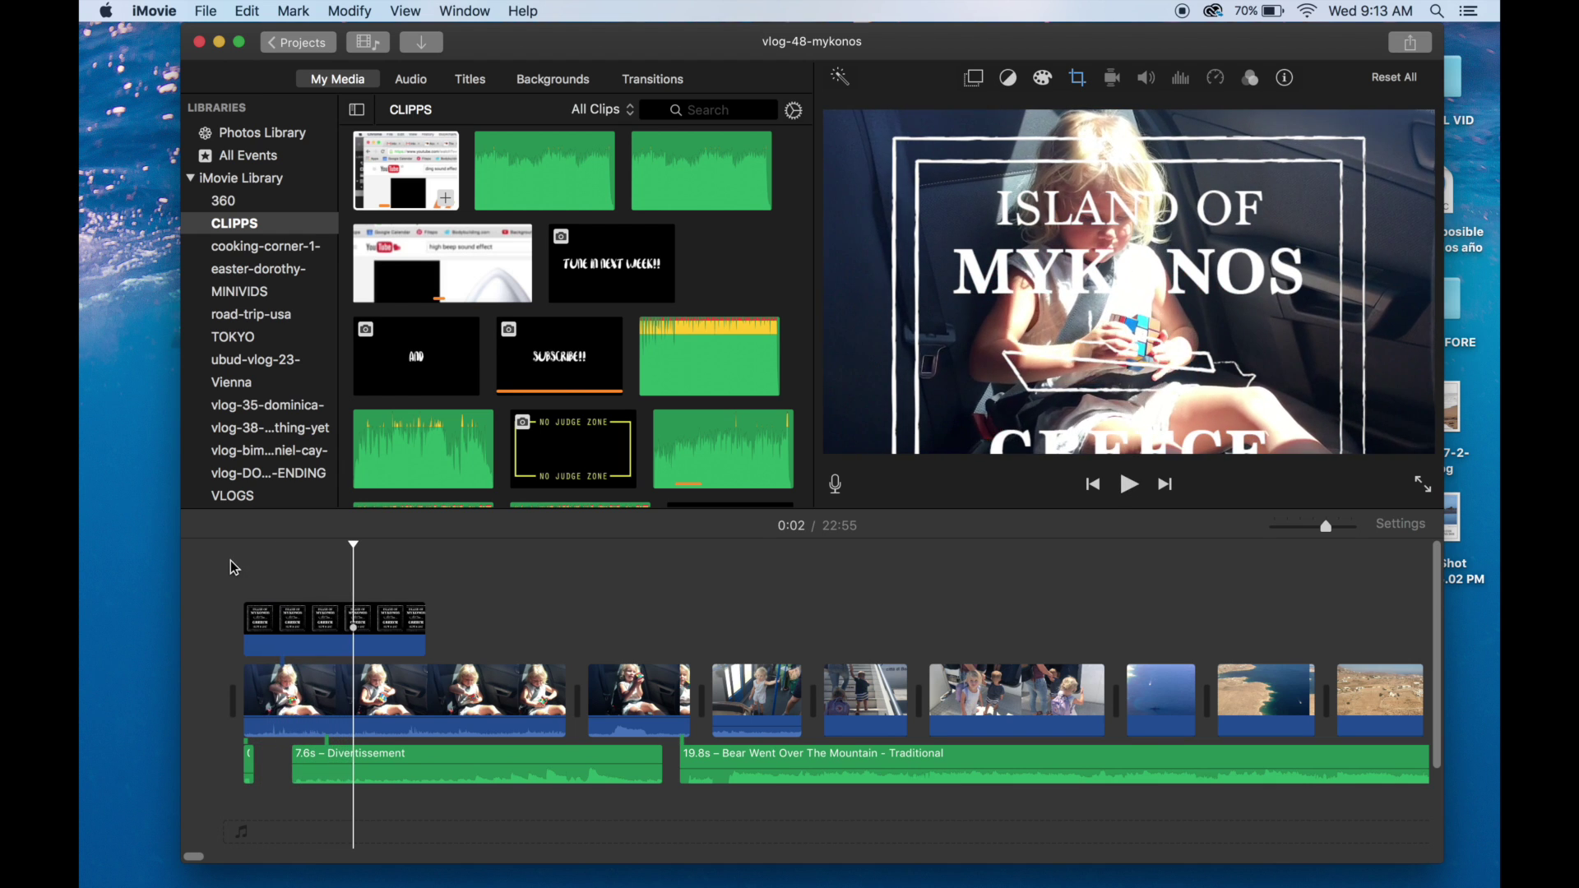
left_click(336, 629)
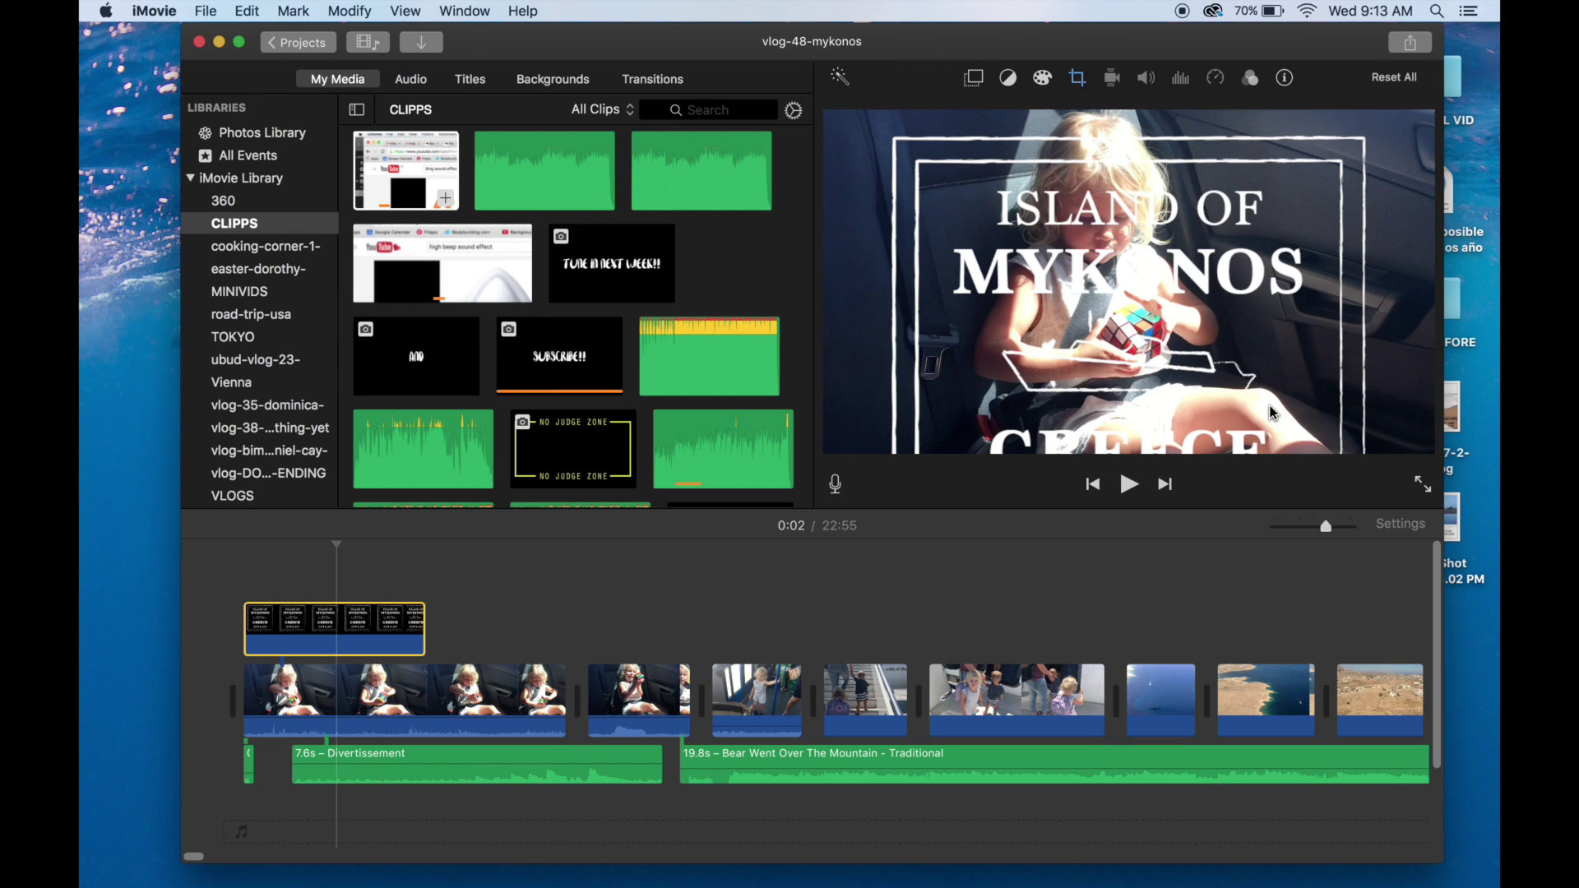
left_click(1079, 79)
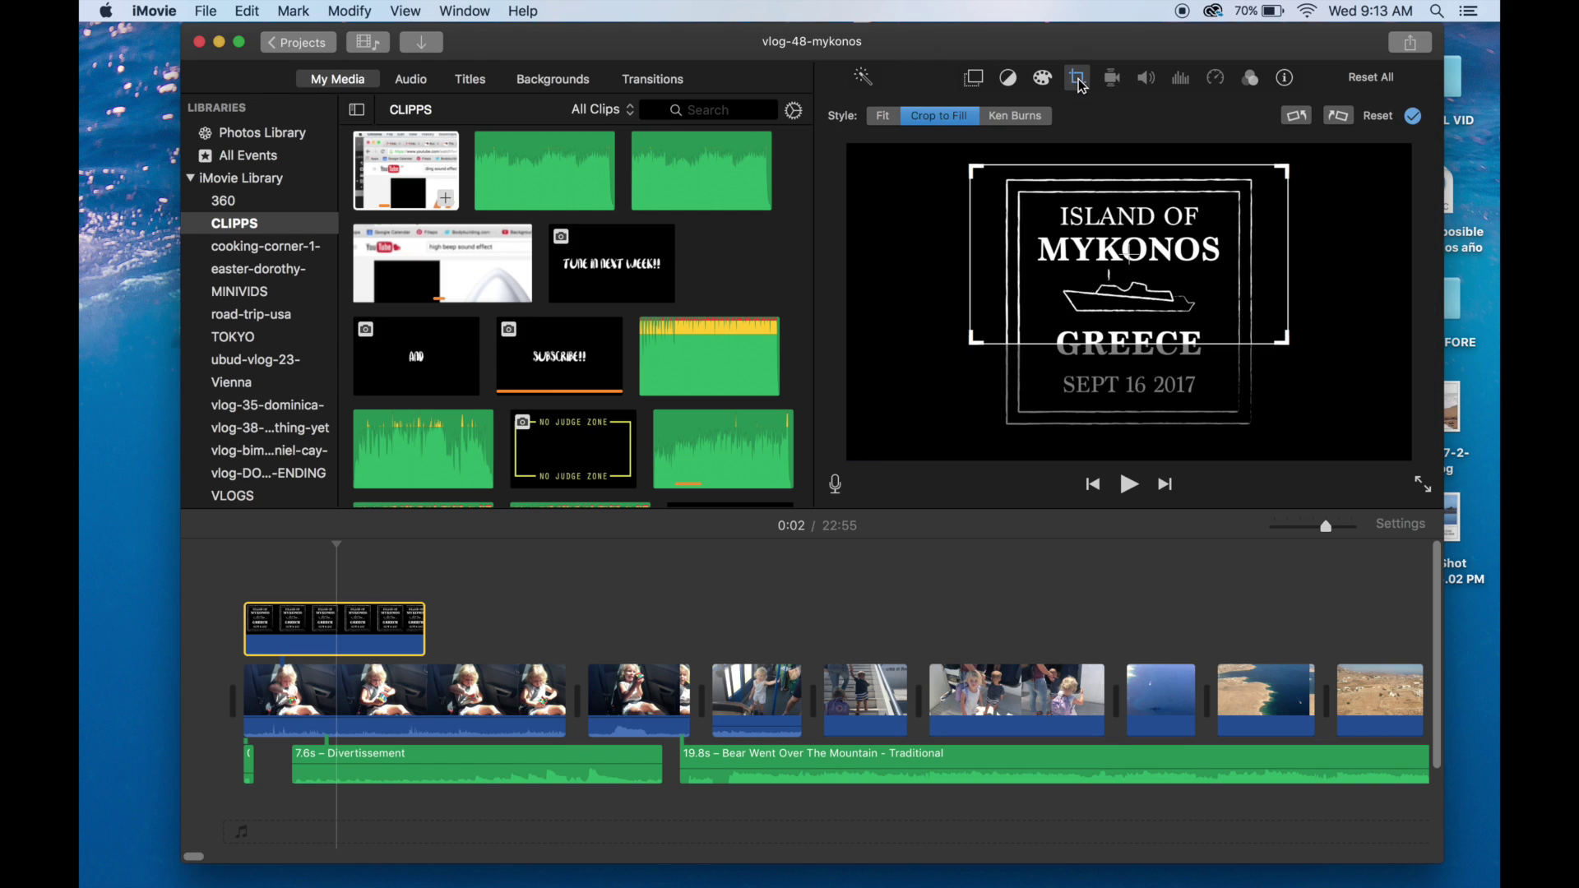
left_click(881, 120)
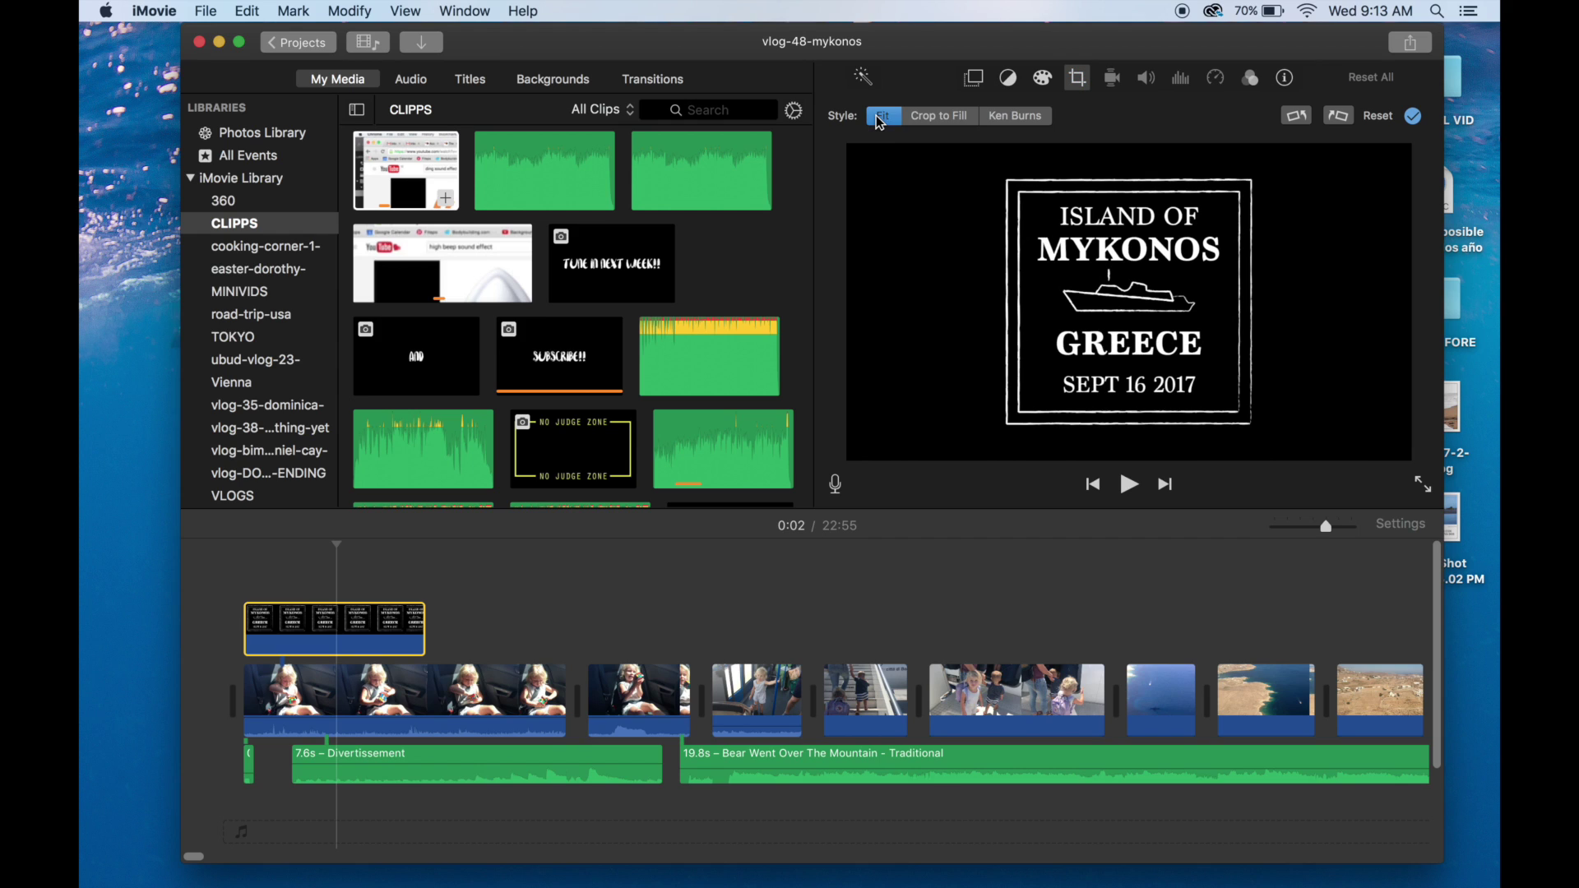
left_click(977, 81)
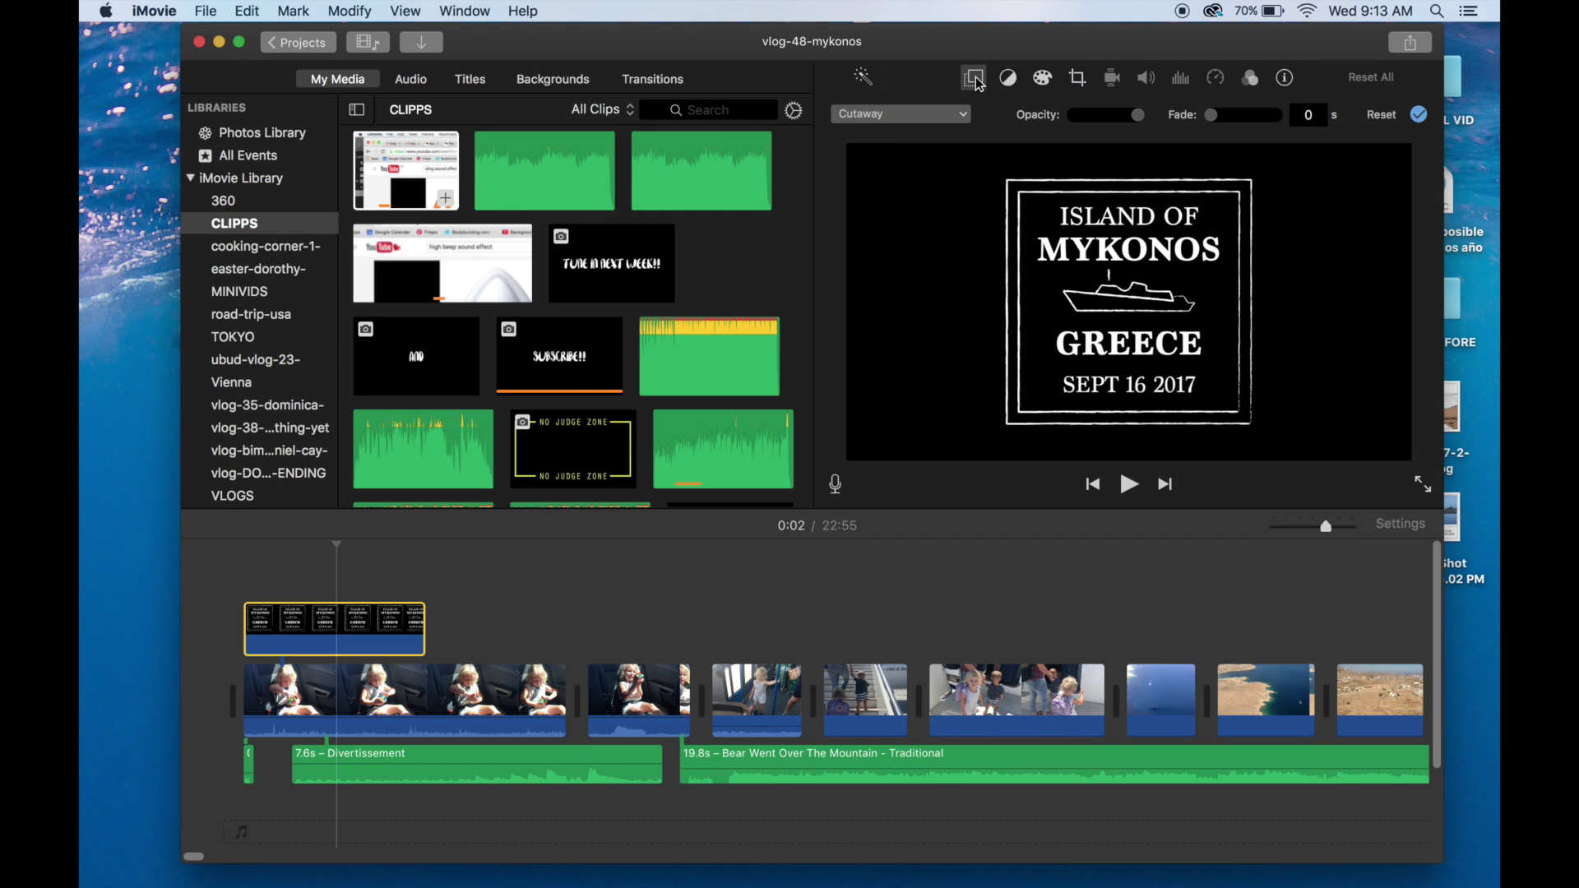
left_click(949, 119)
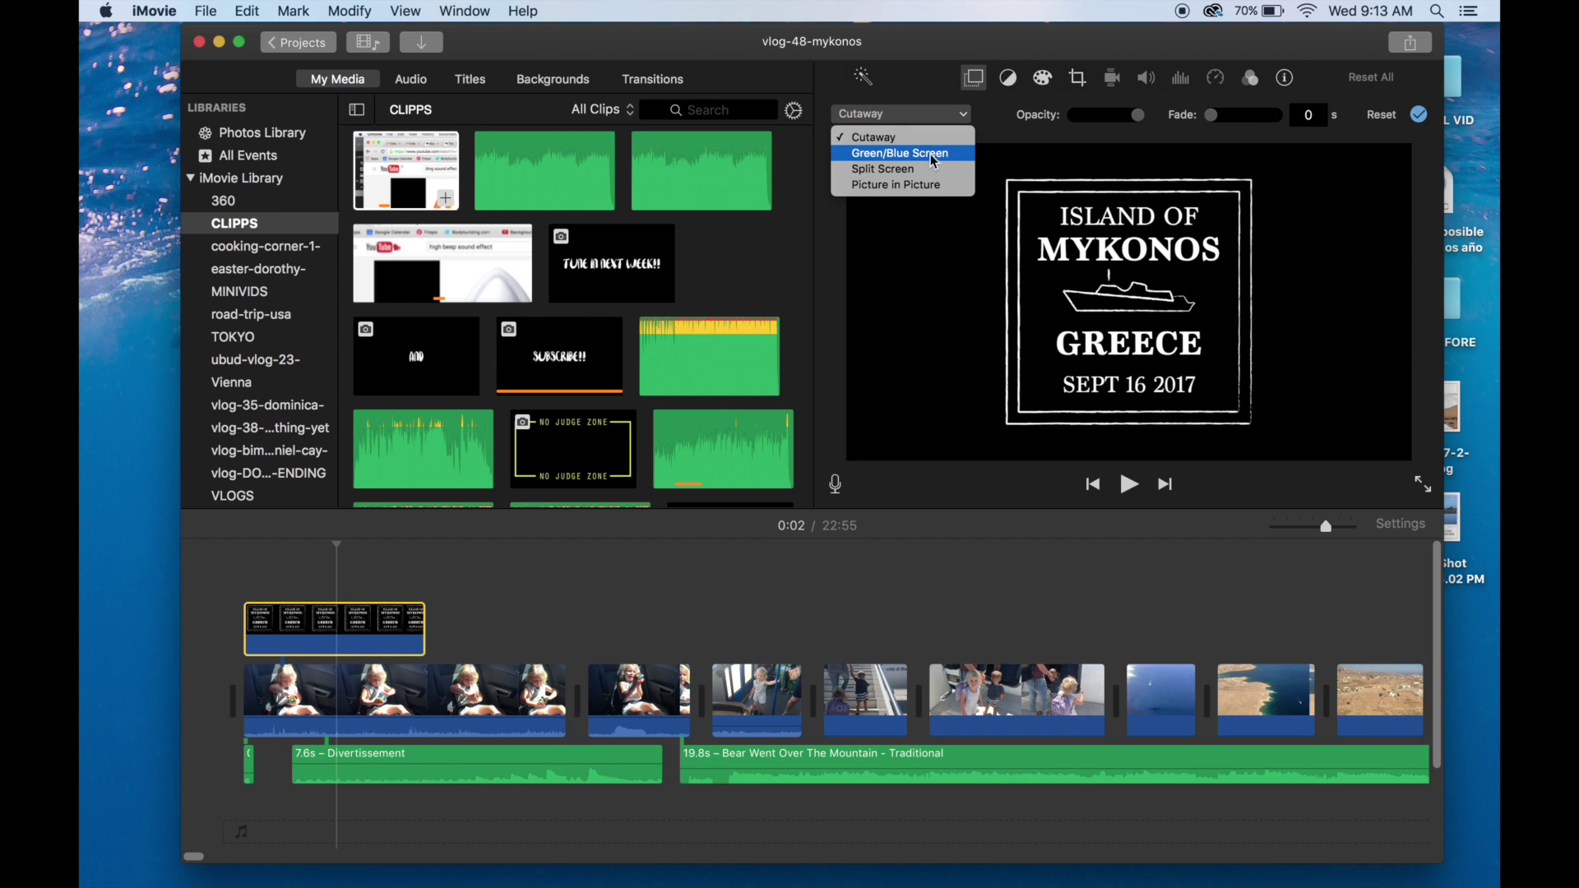
Make the stamp a Picture in Picture inset, move it toward the centre, and enlarge it
left_click(929, 186)
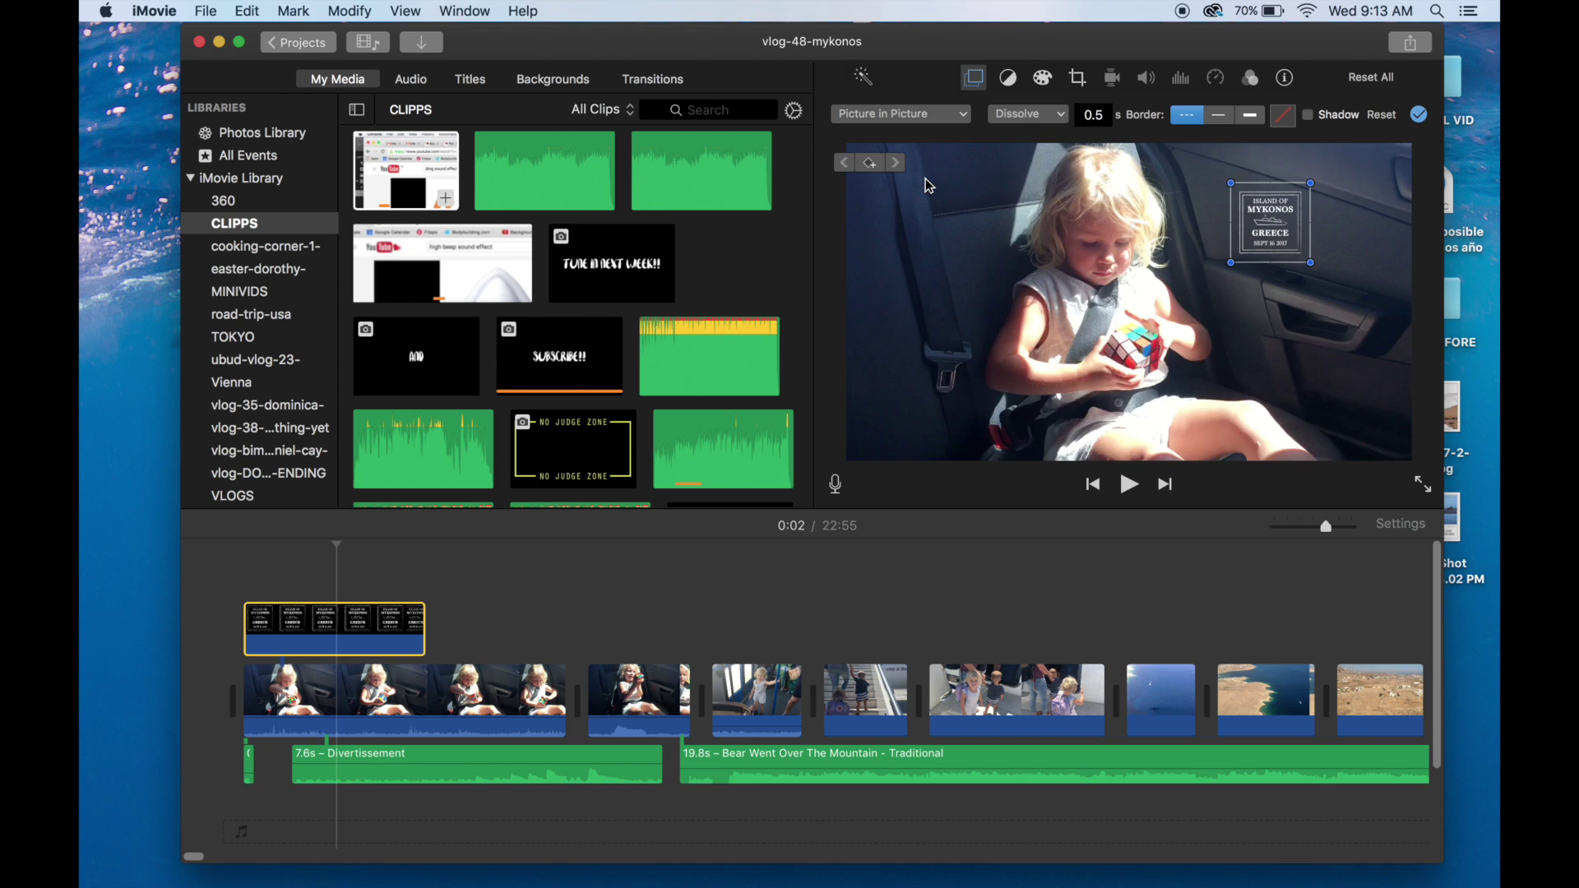
left_click(1270, 268)
left_click_drag(1270, 268, 1125, 312)
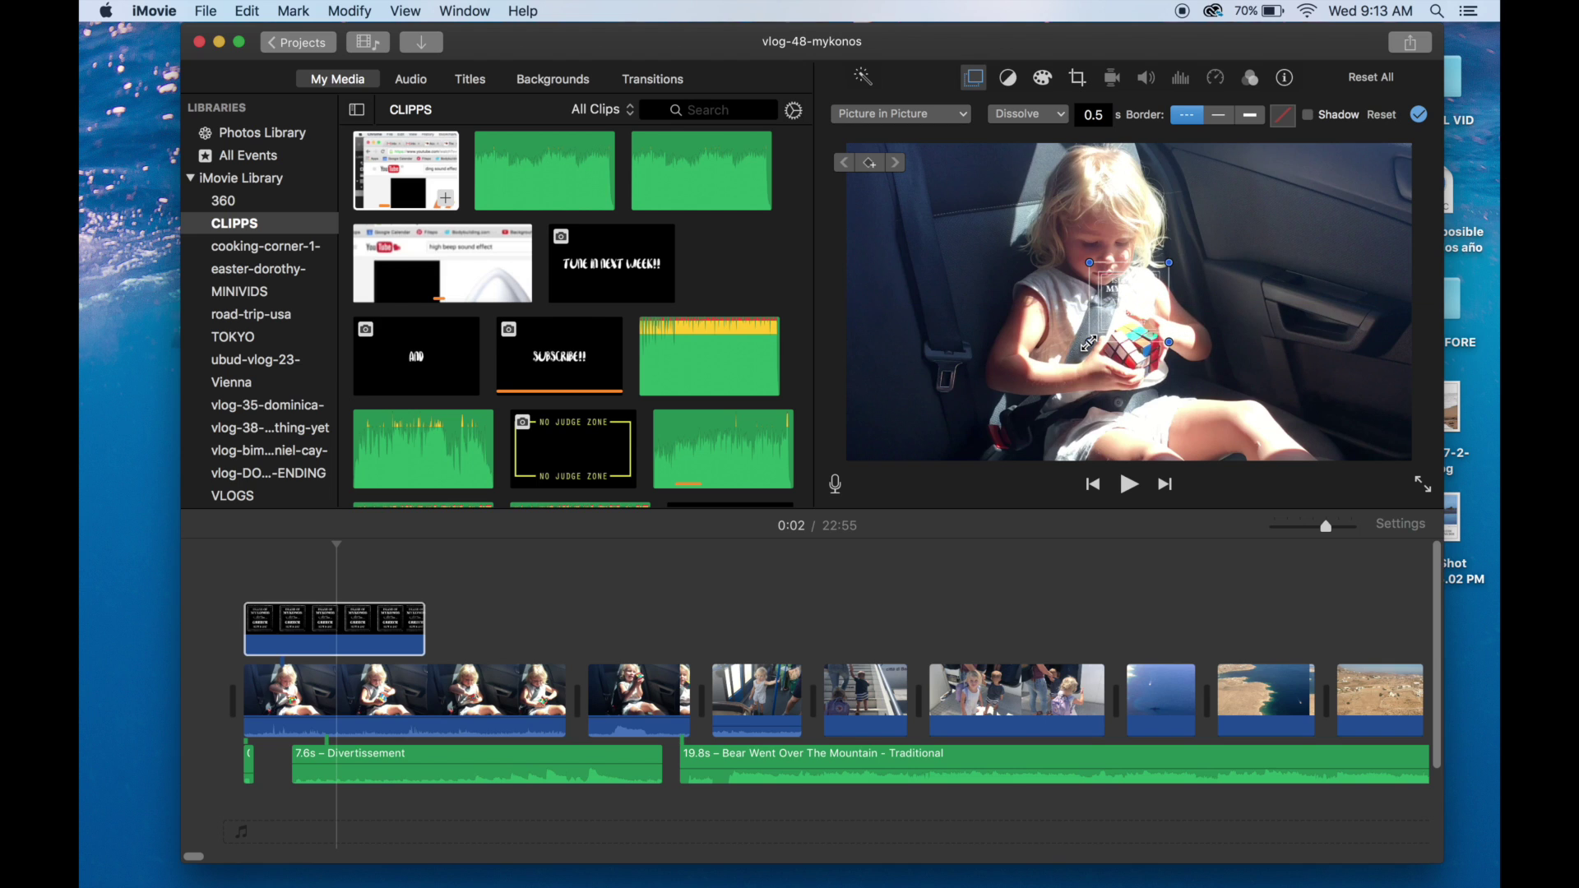
left_click_drag(1089, 344, 983, 400)
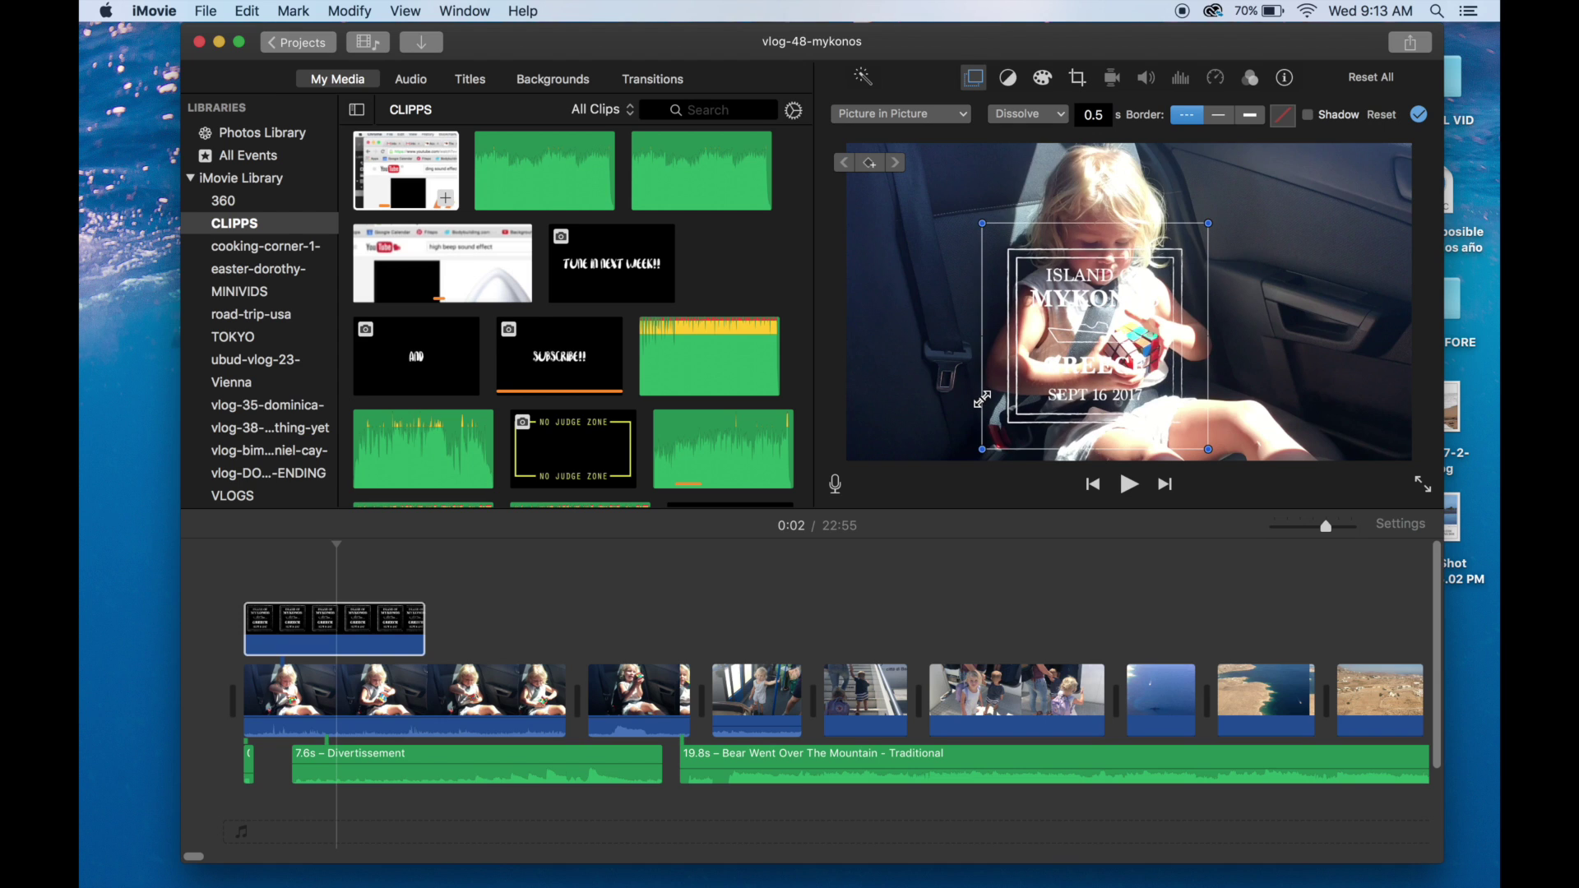
key("super+z")
left_click_drag(1144, 329, 1138, 332)
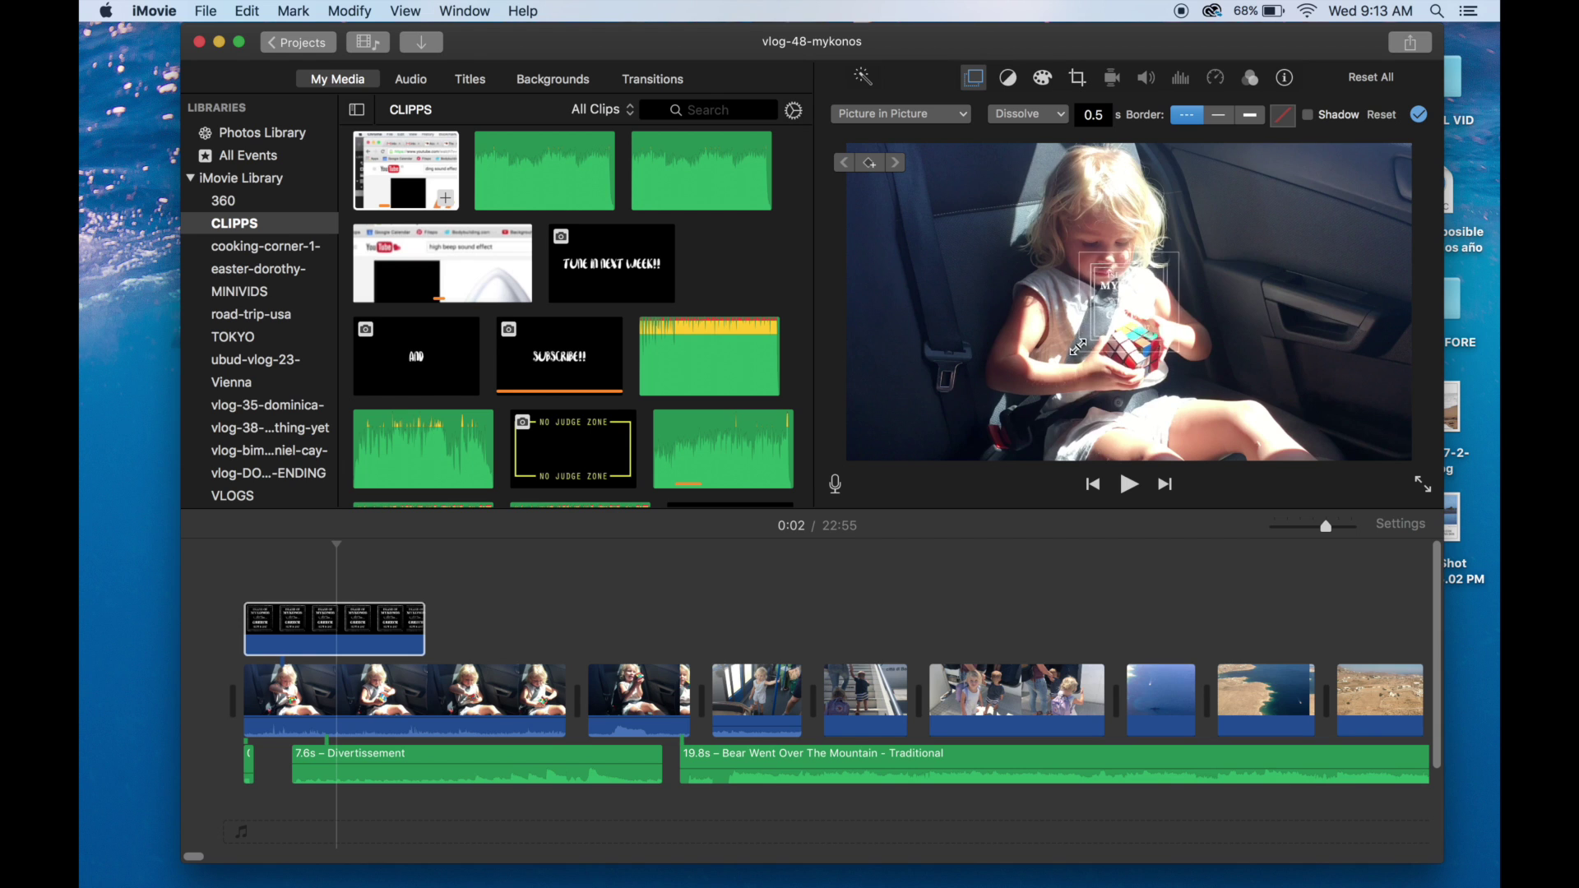
left_click_drag(1050, 363, 960, 412)
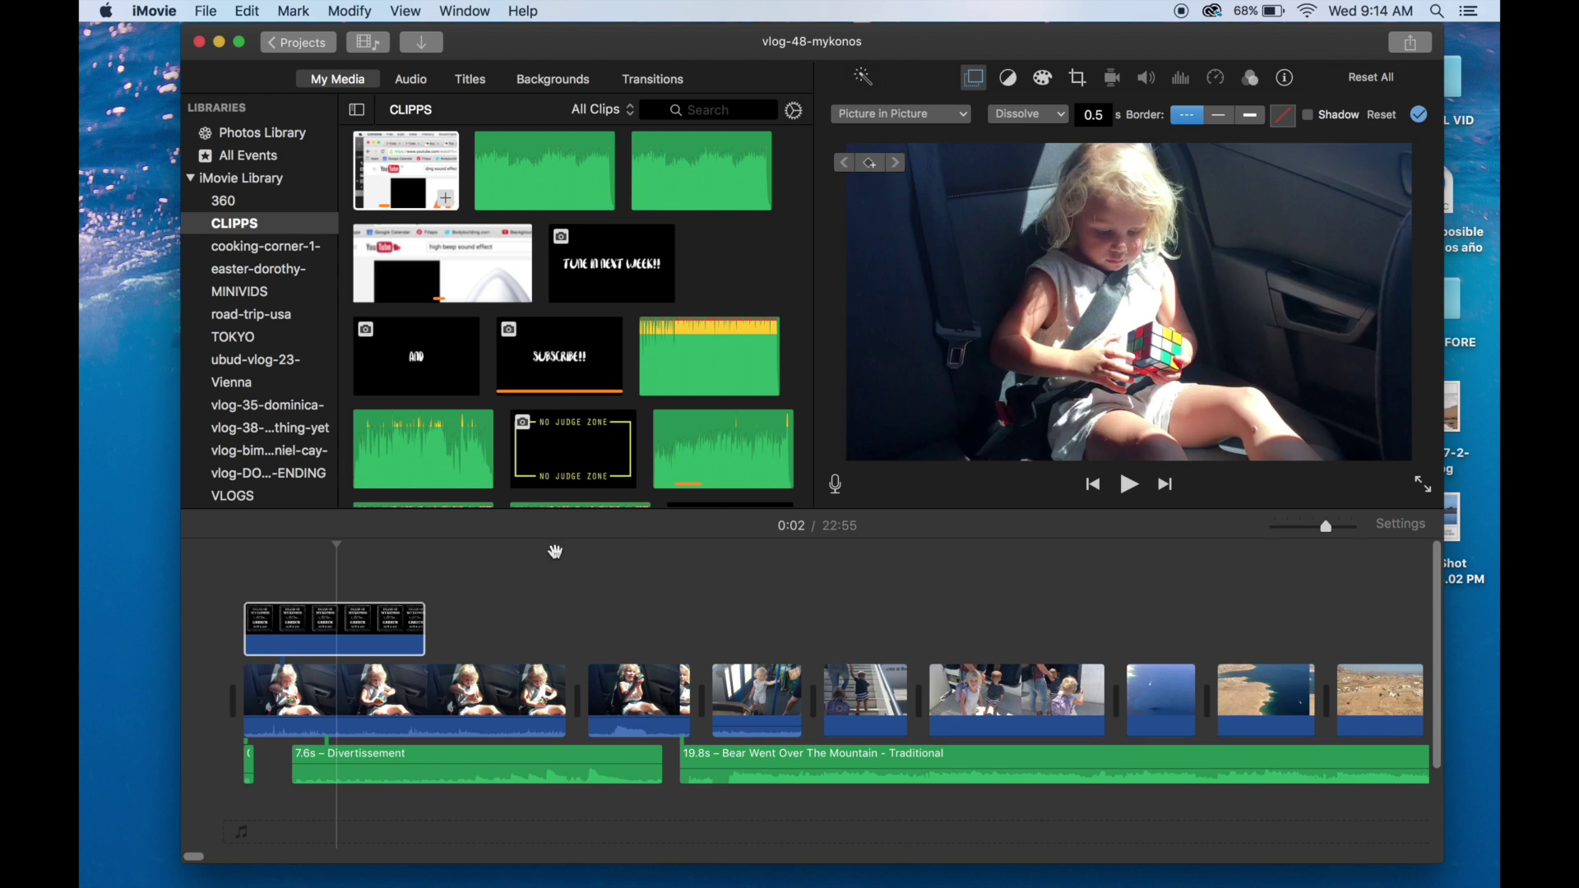
left_click(476, 619)
Move the stamp title clip later in the timeline and play from just before it
left_click_drag(379, 625, 1242, 618)
left_click(1018, 627)
key("space")
scroll(904, 625, "right", 5)
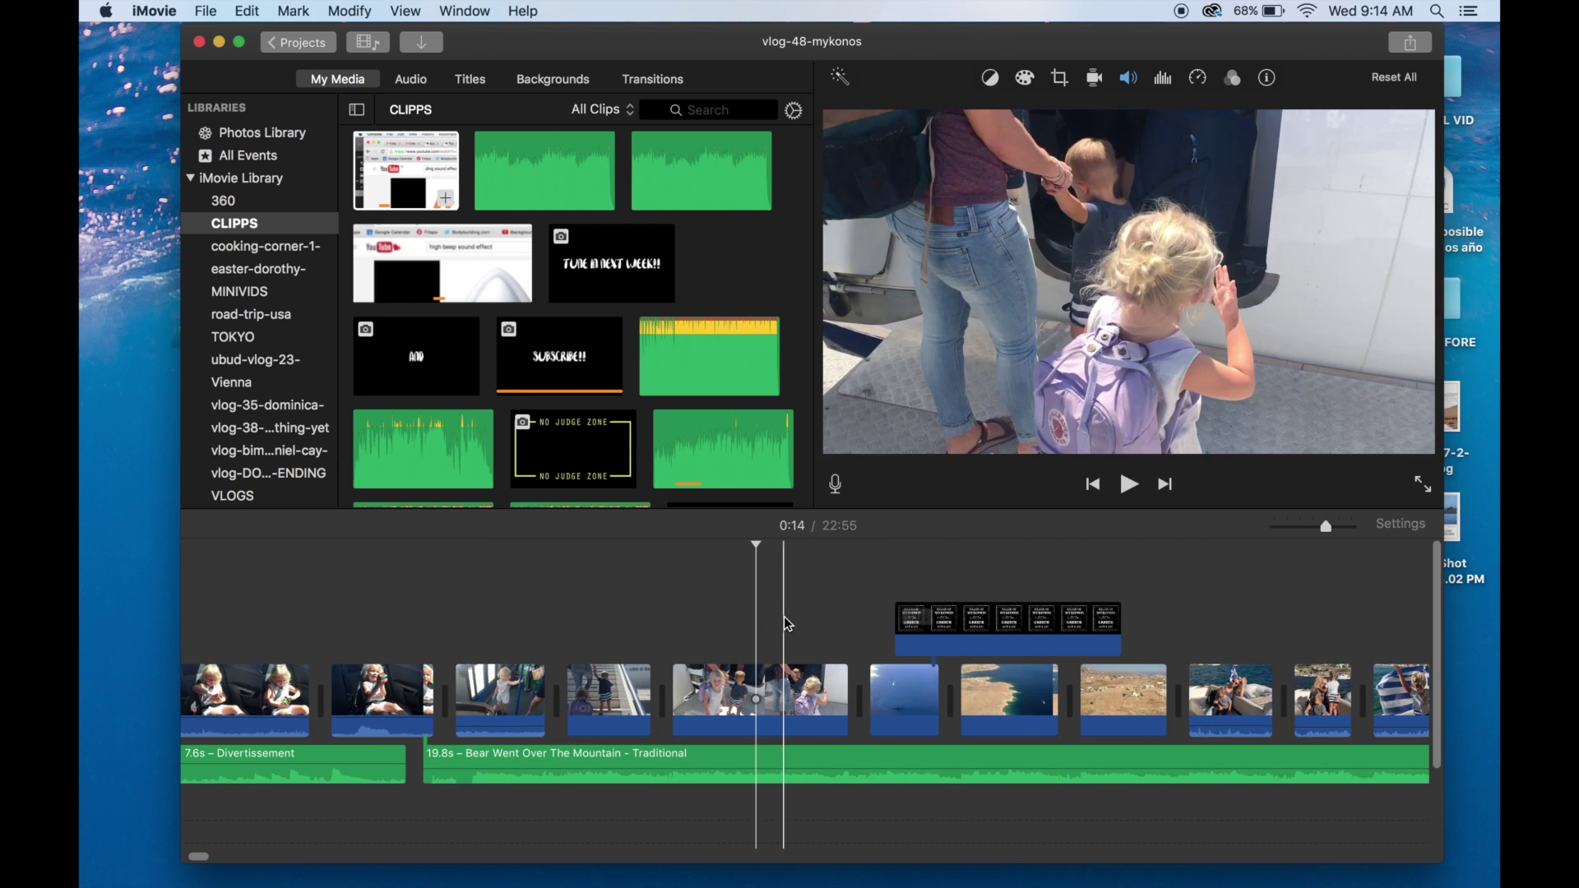
scroll(787, 623, "right", 3)
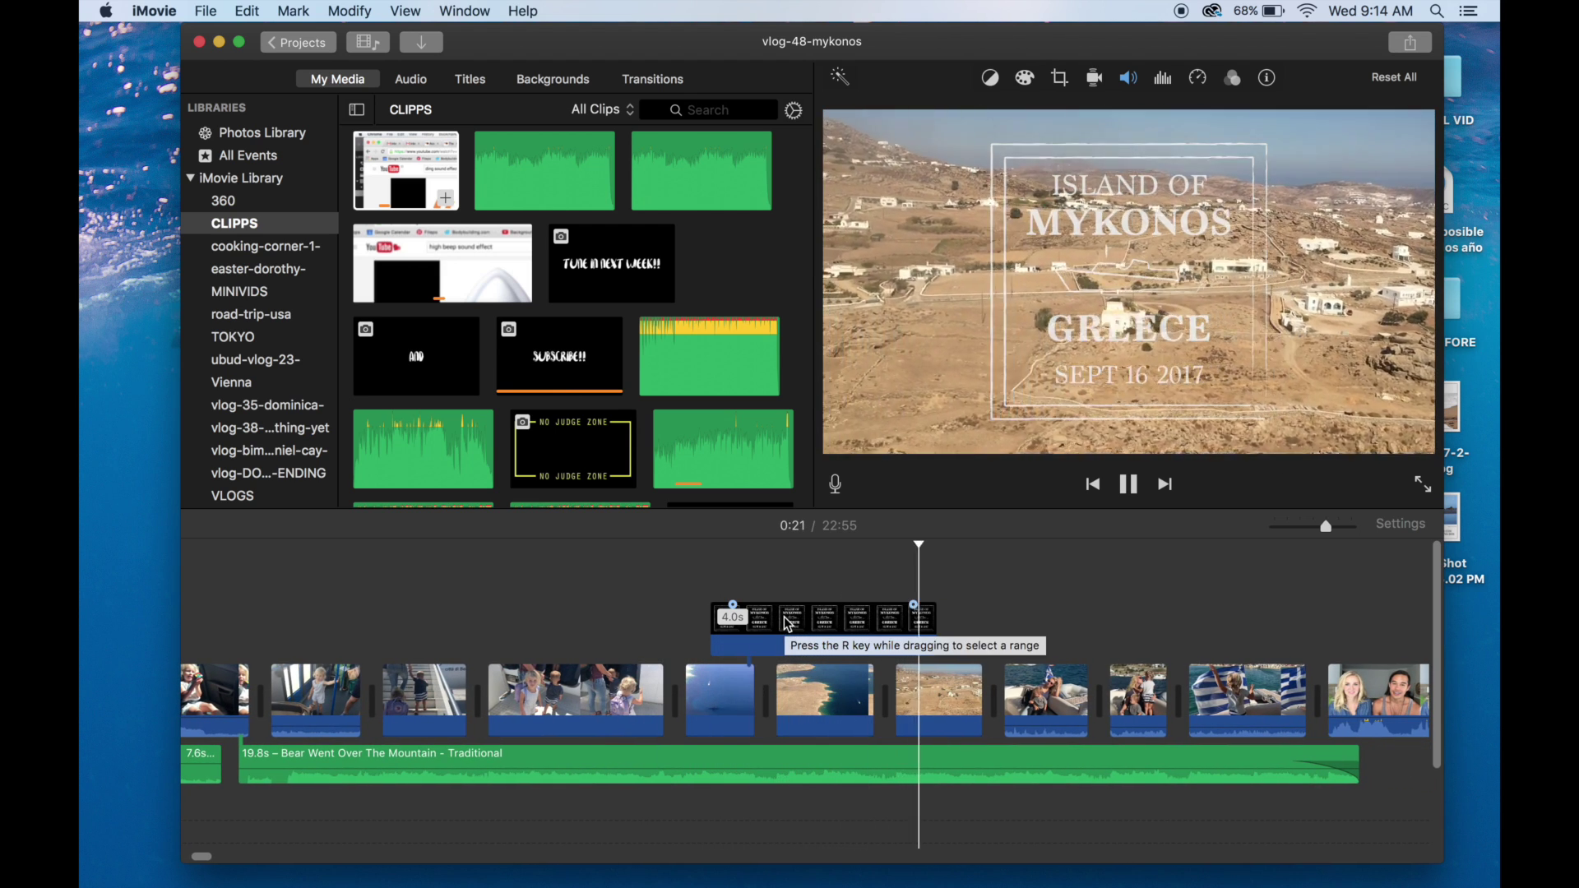
Keep Dissolve as the inset transition, set its duration to 0, and preview the result
left_click(787, 623)
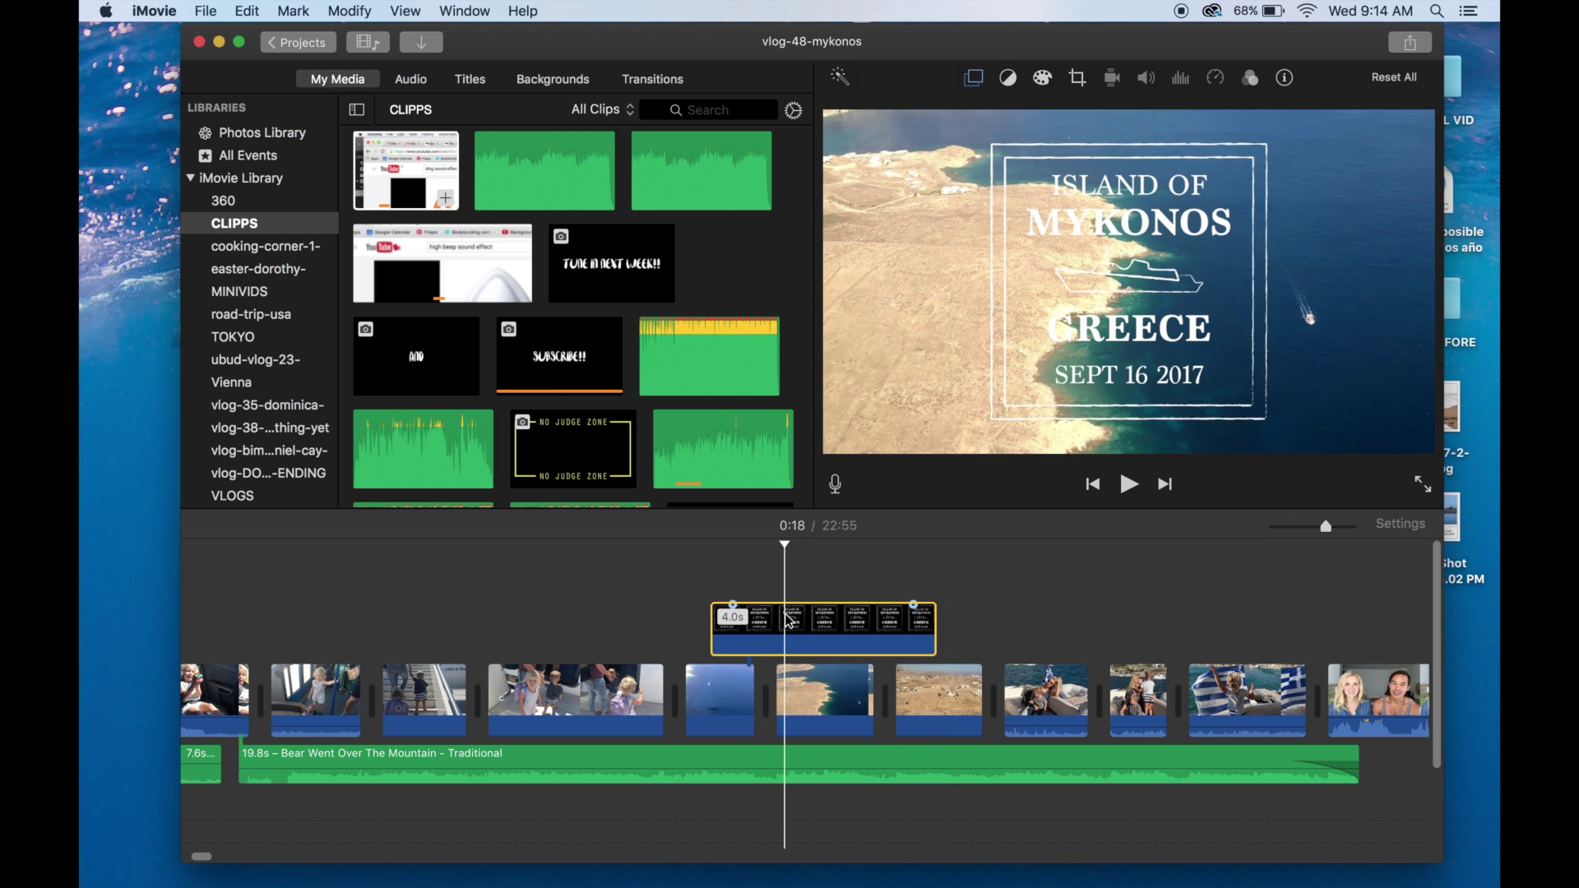
left_click(973, 79)
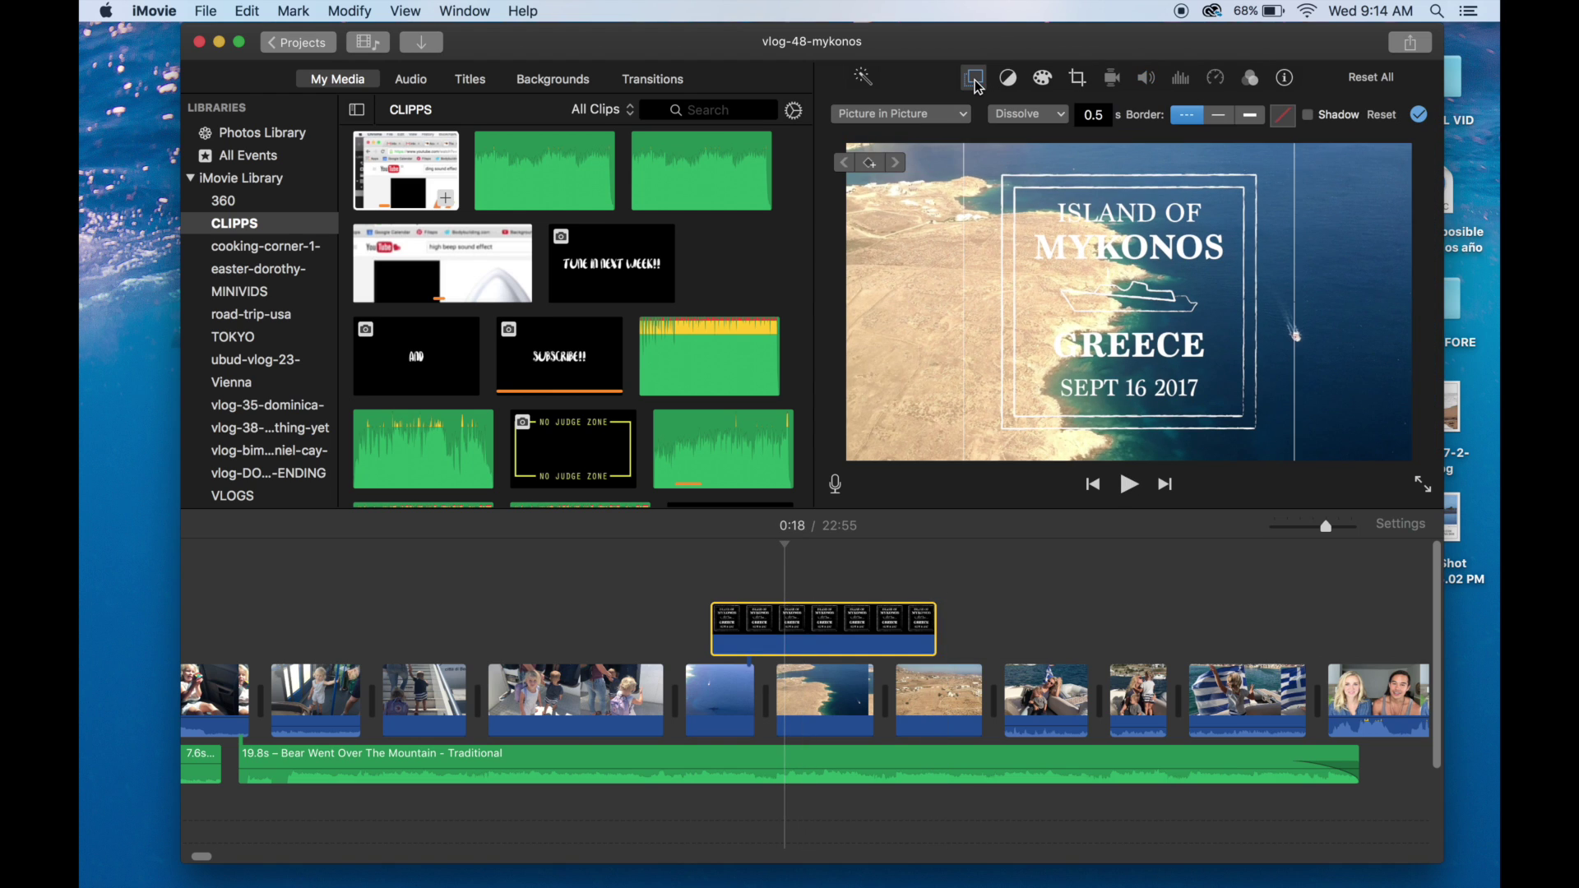
left_click(1047, 120)
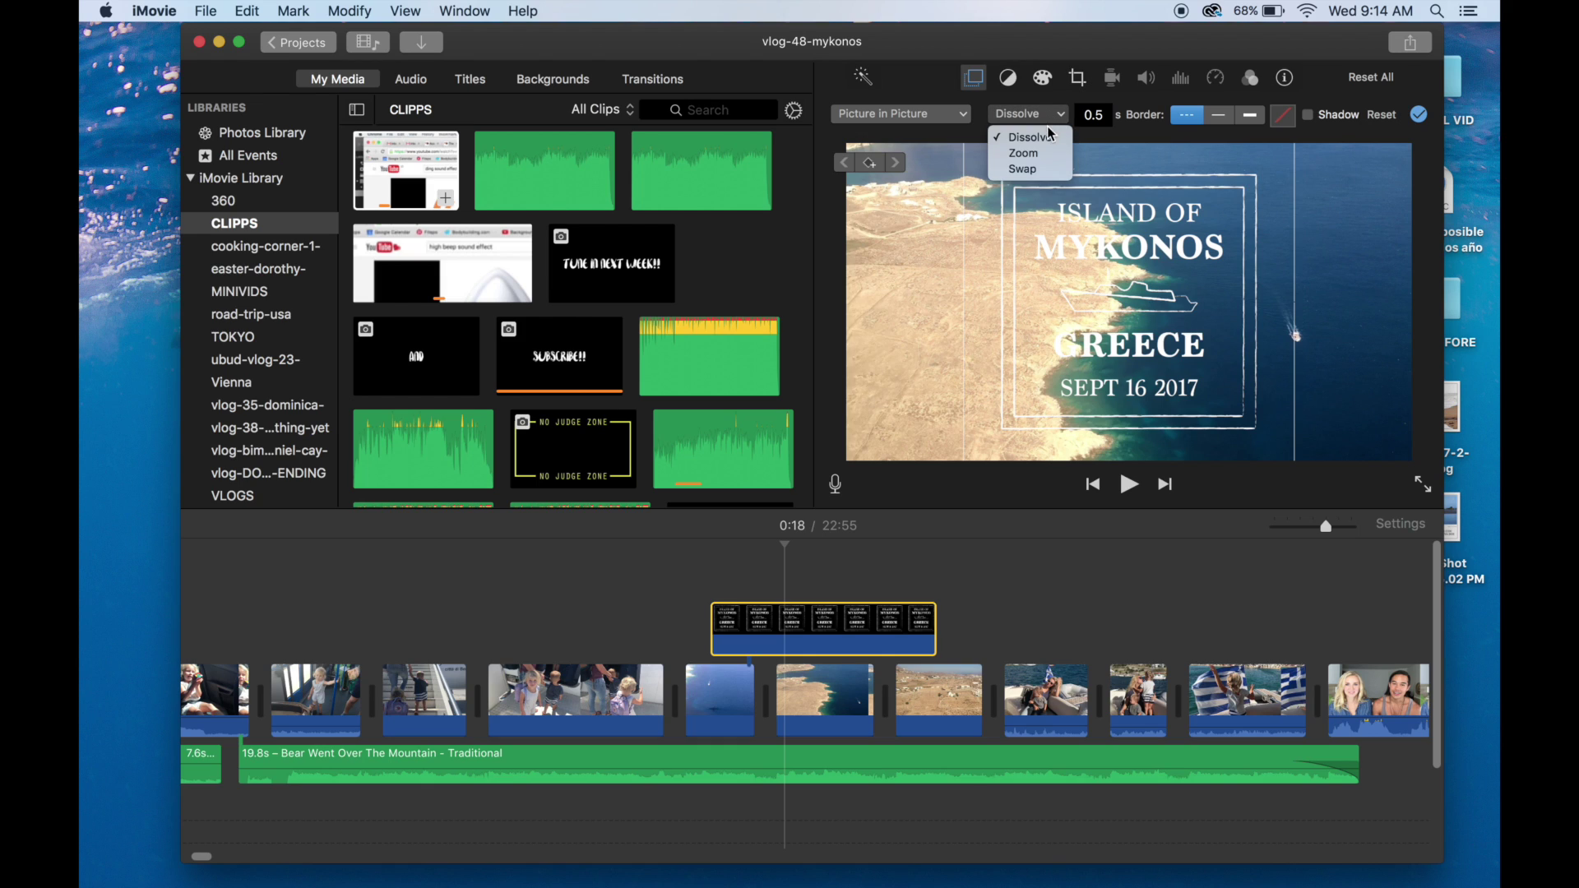
left_click(1049, 137)
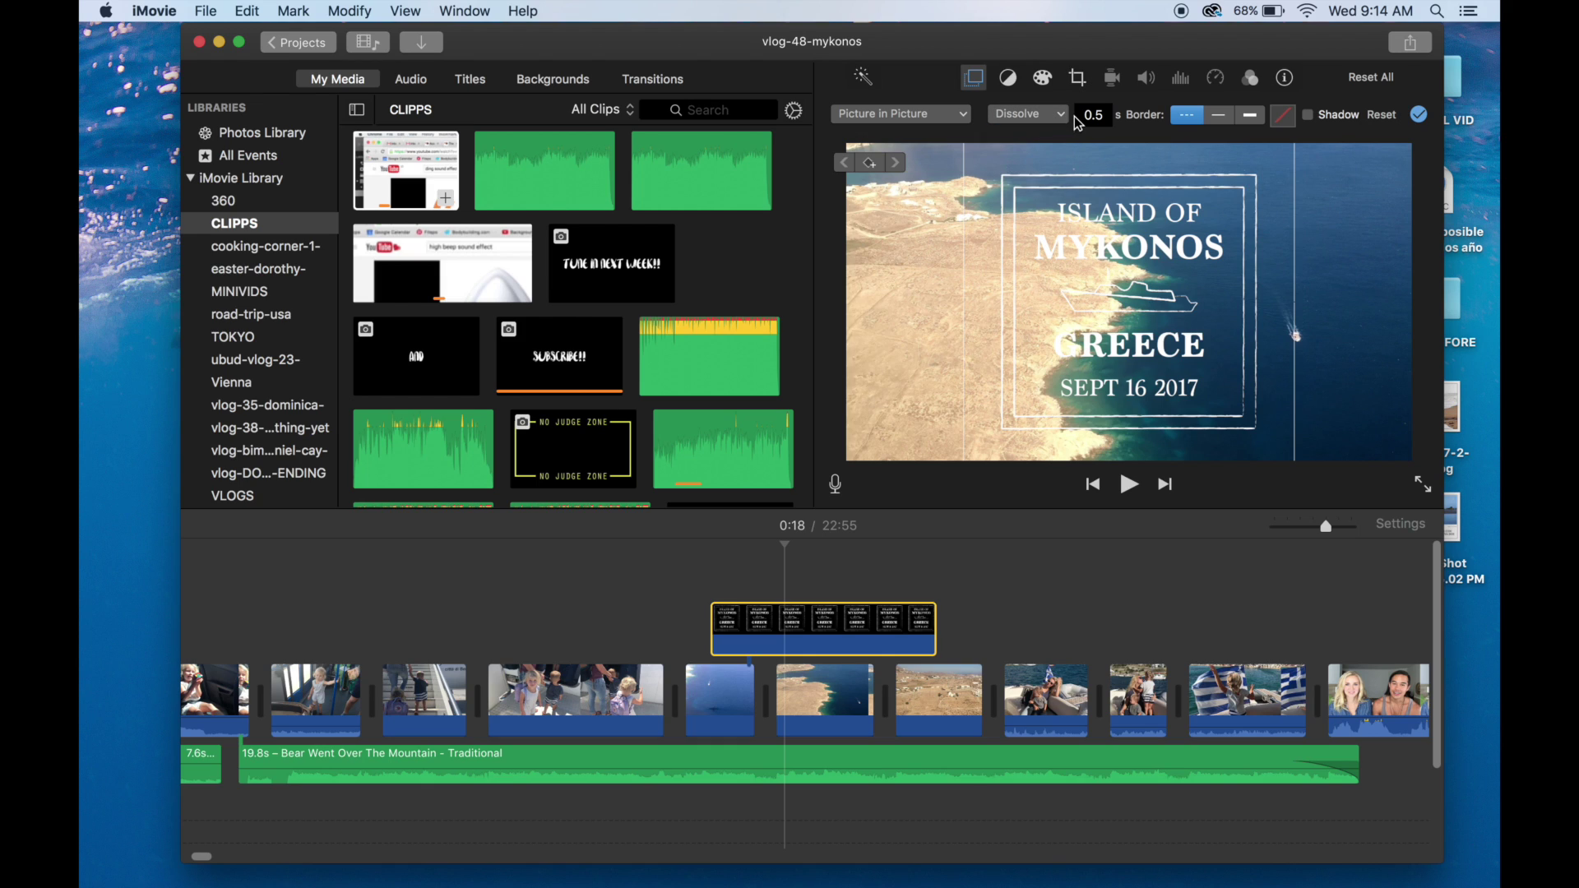
left_click(1105, 116)
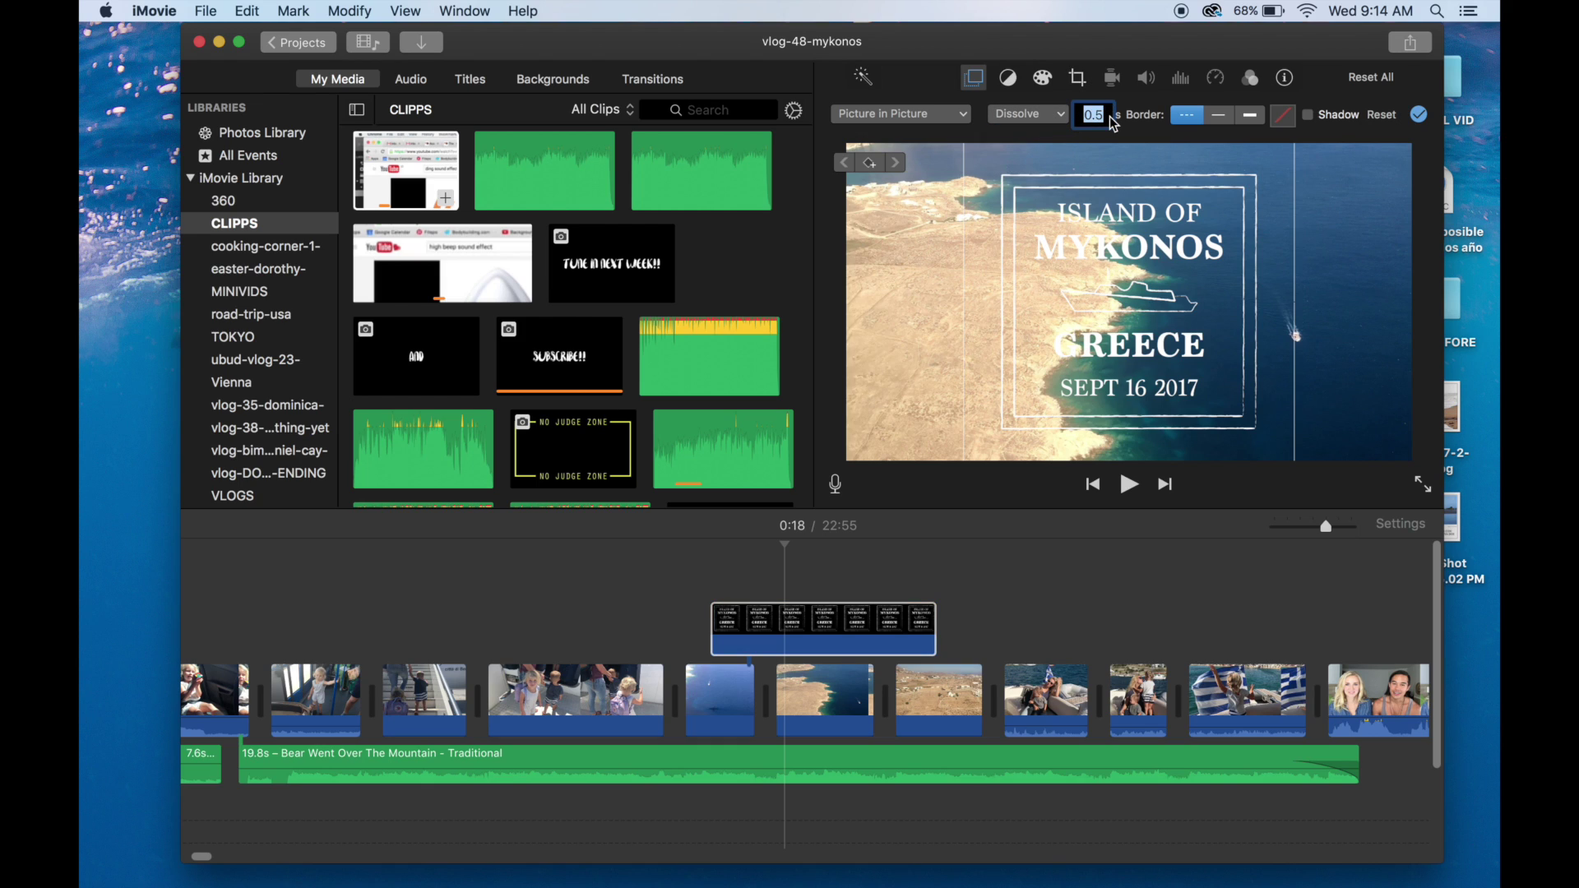
type("0")
left_click(623, 612)
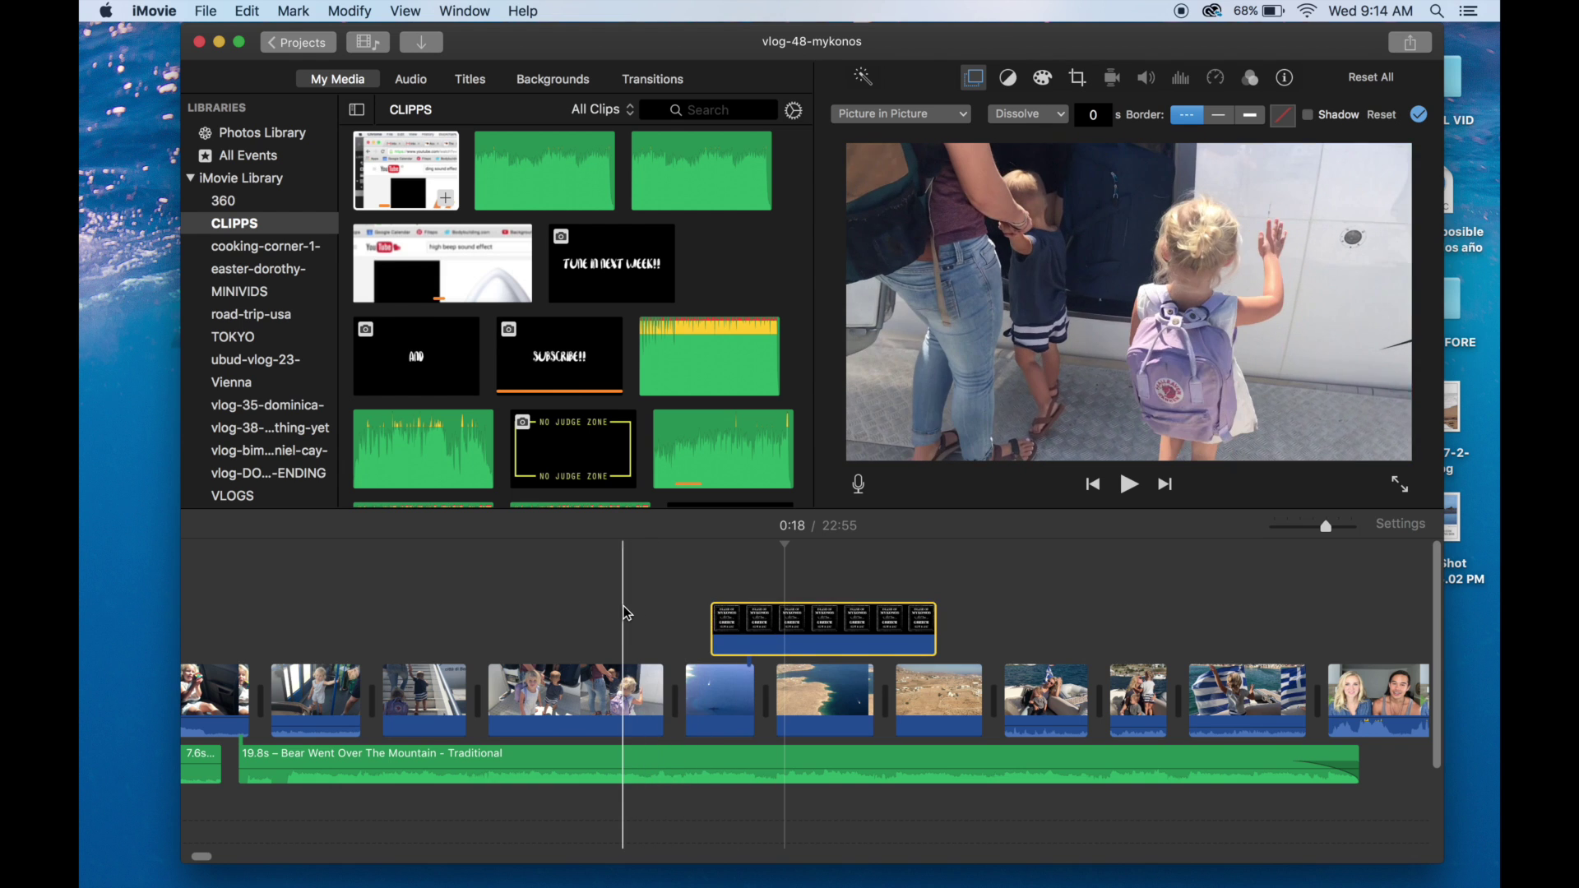
key("space")
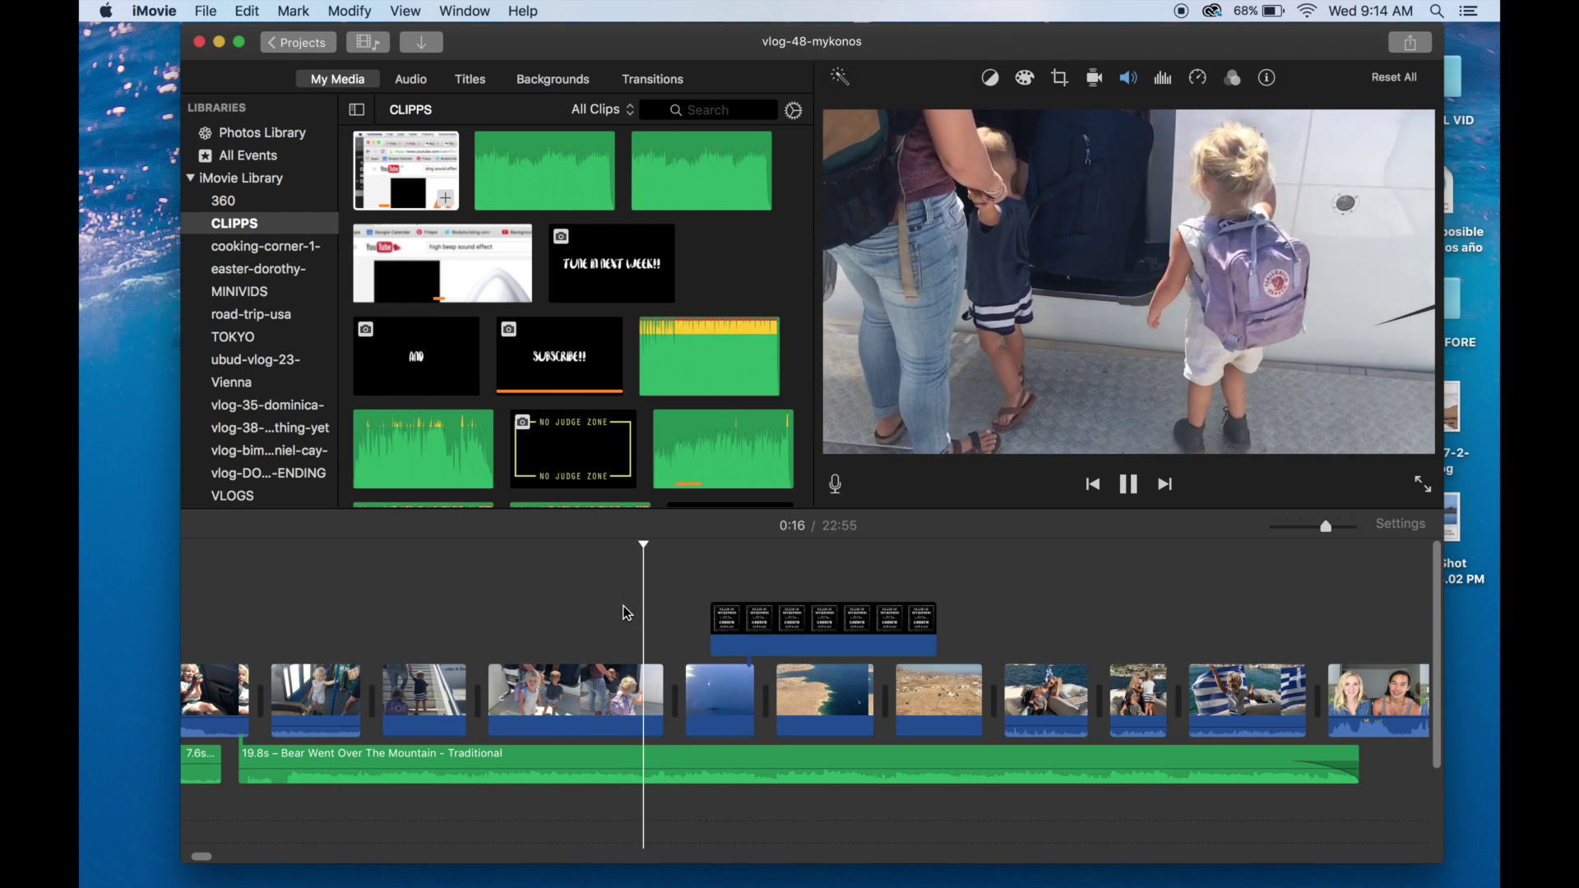
key("space")
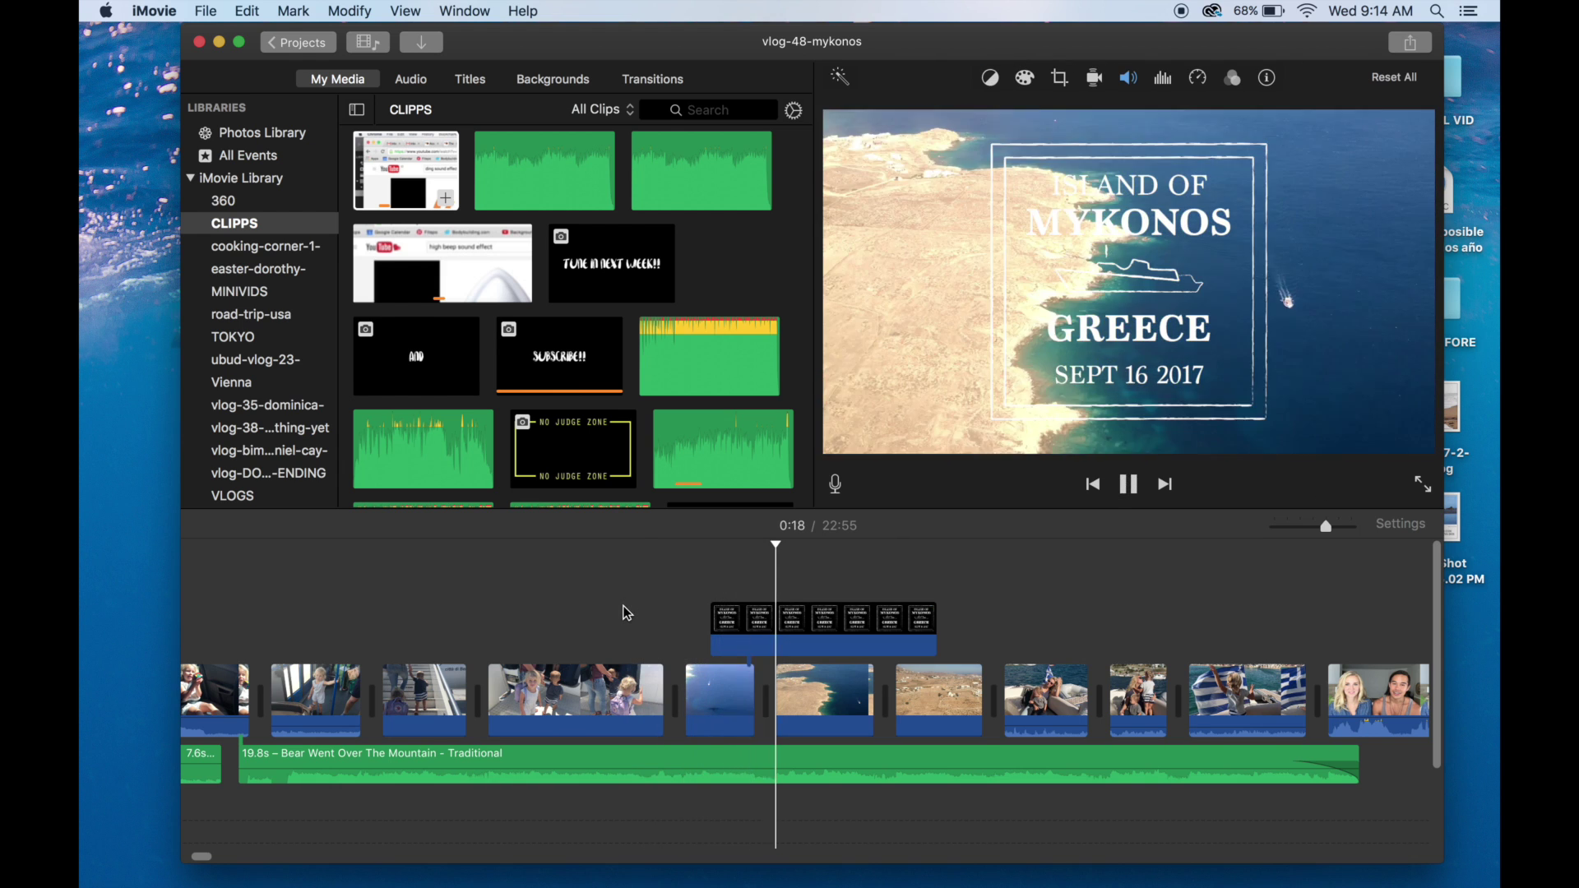
Nudge the Mykonos title slightly later, then earlier, previewing it over the aerial footage
left_click(735, 618)
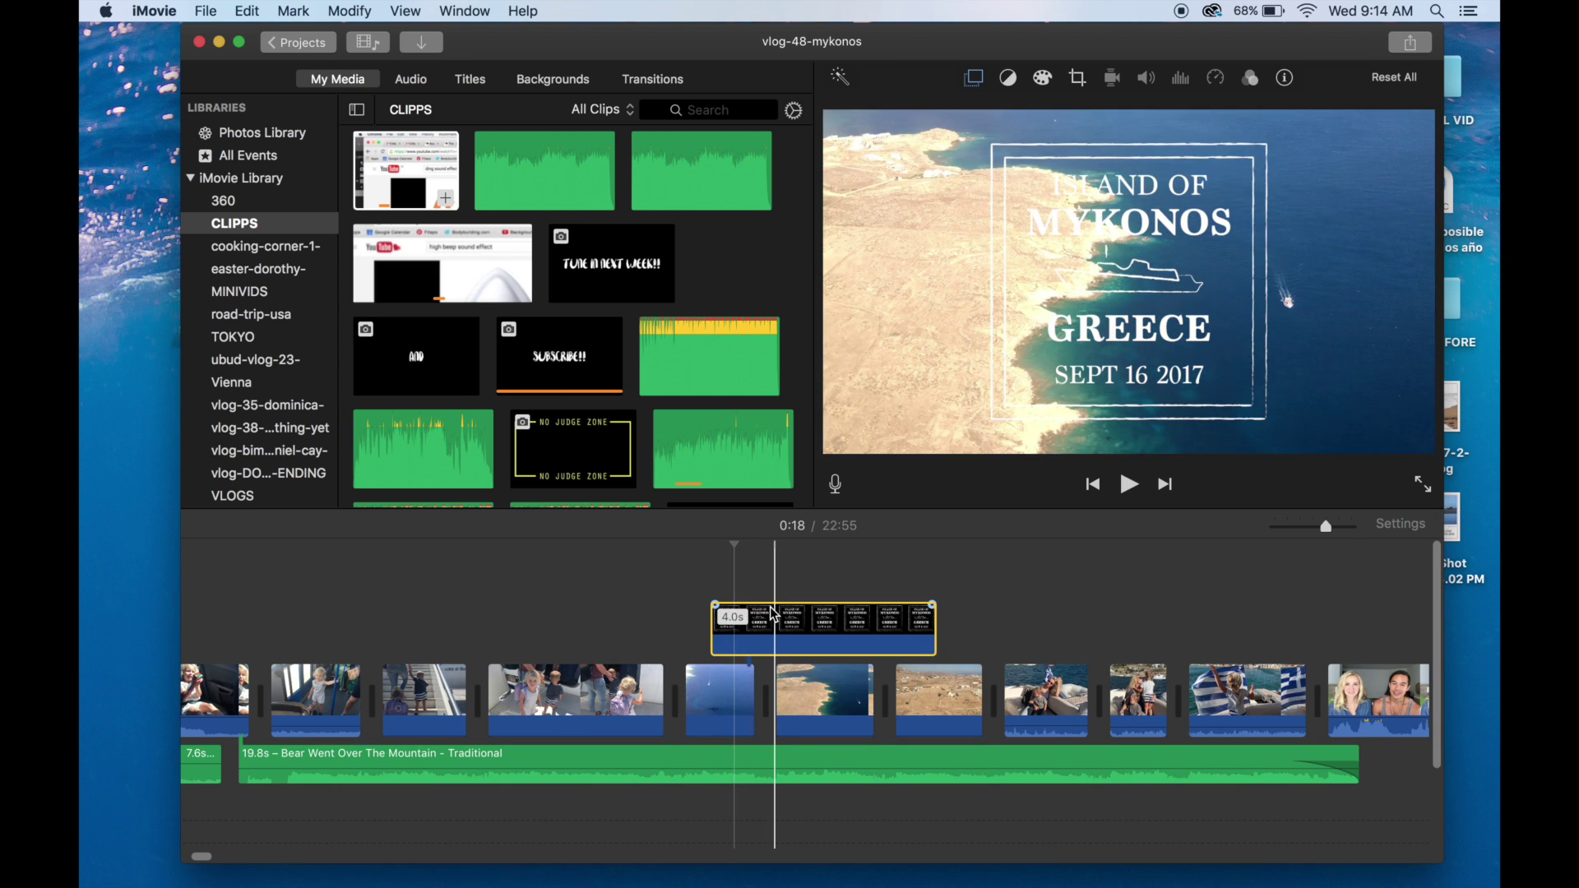
left_click_drag(773, 615, 798, 615)
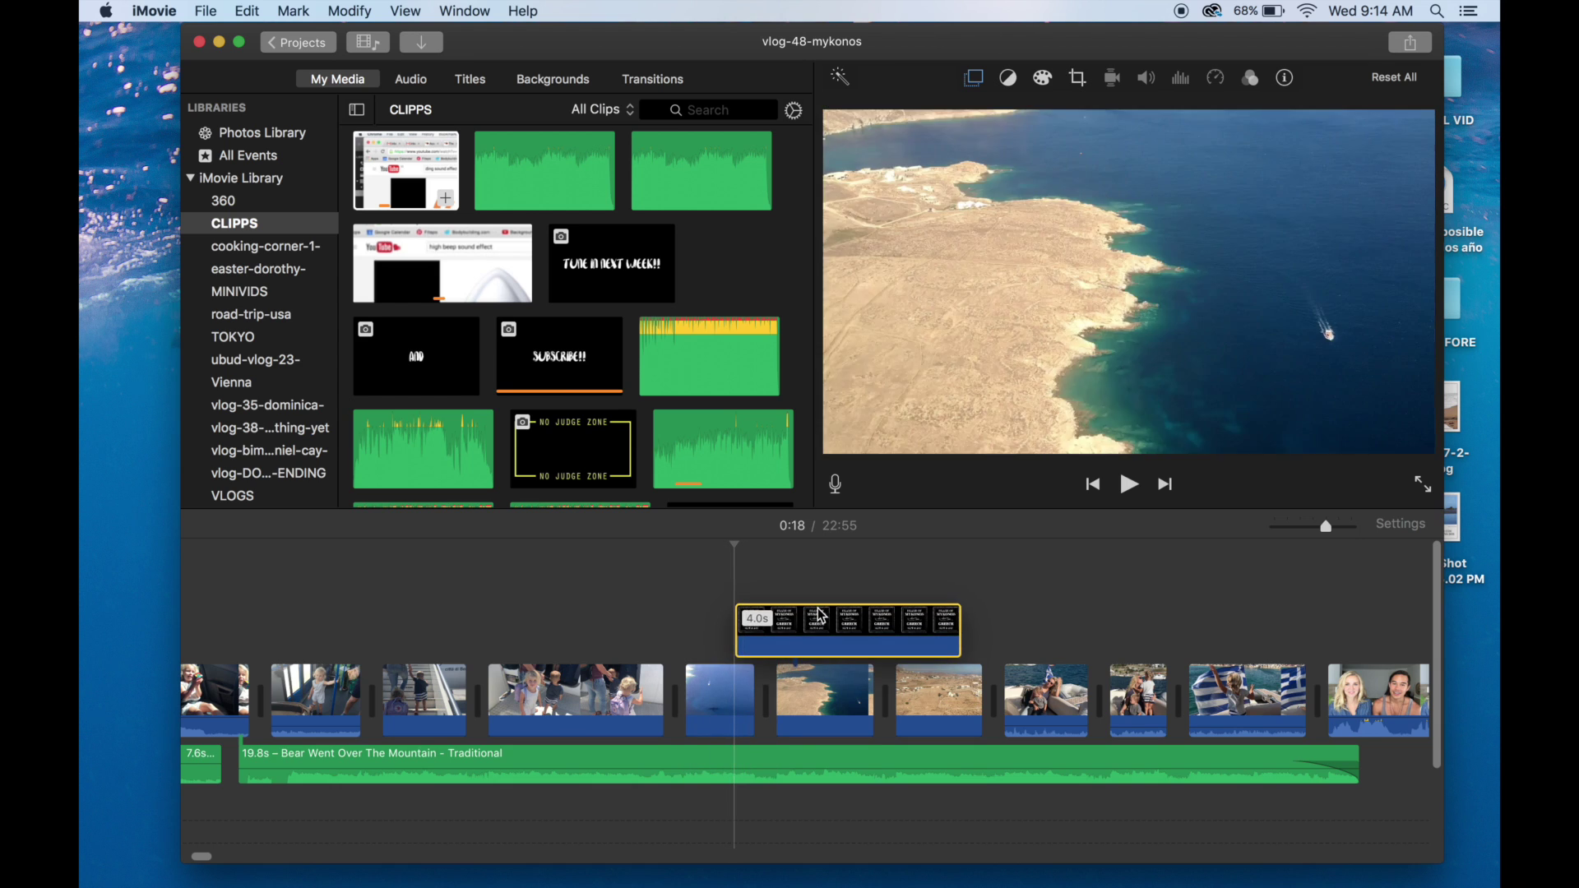
key("space")
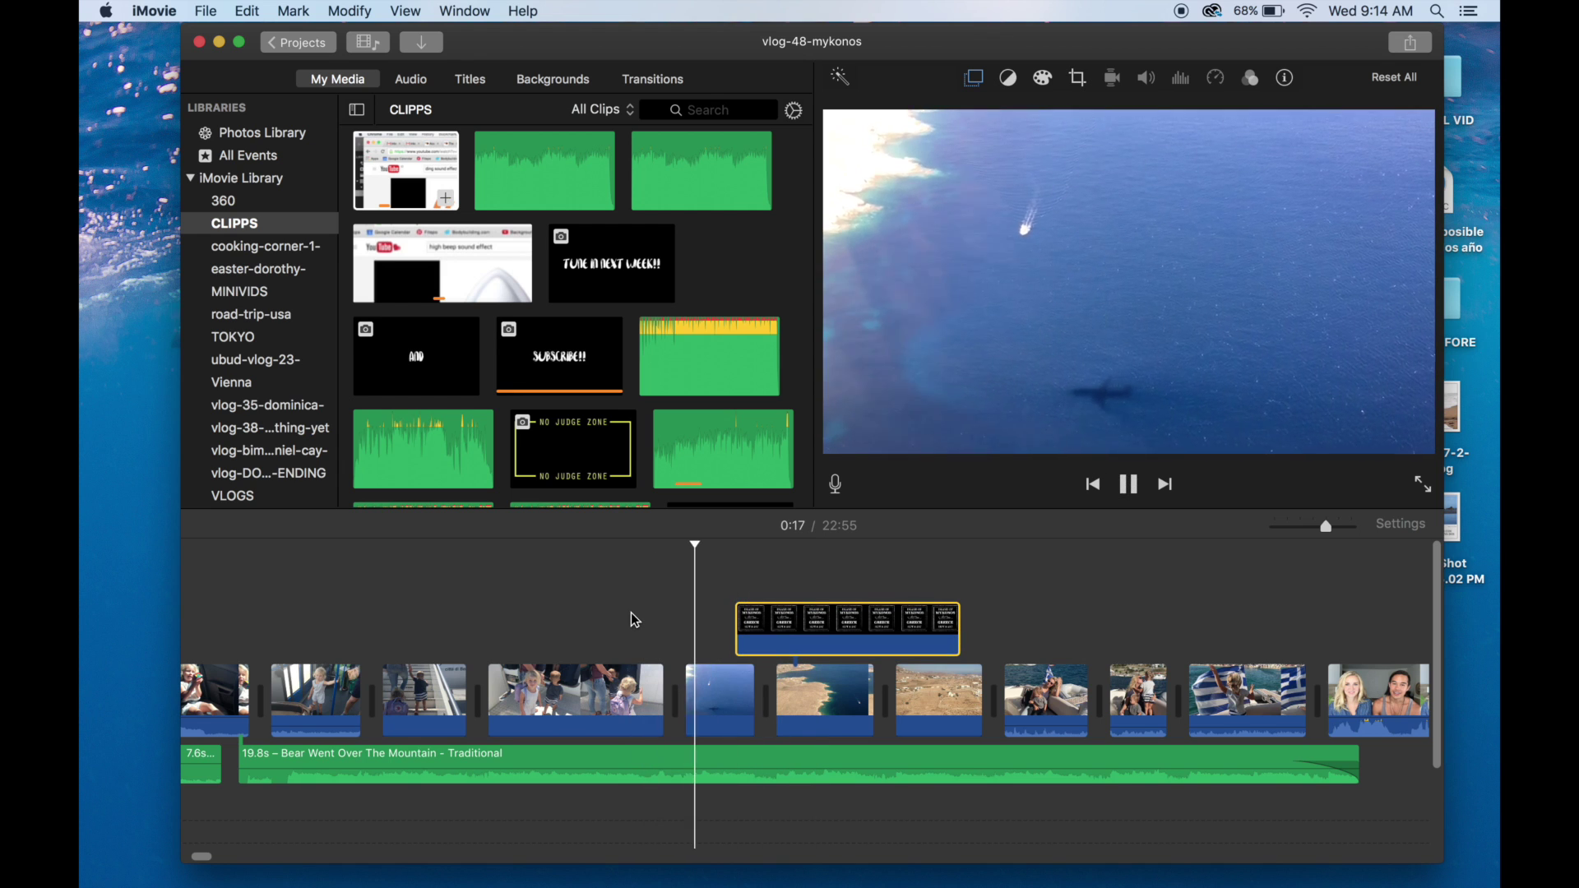
left_click_drag(809, 623, 798, 622)
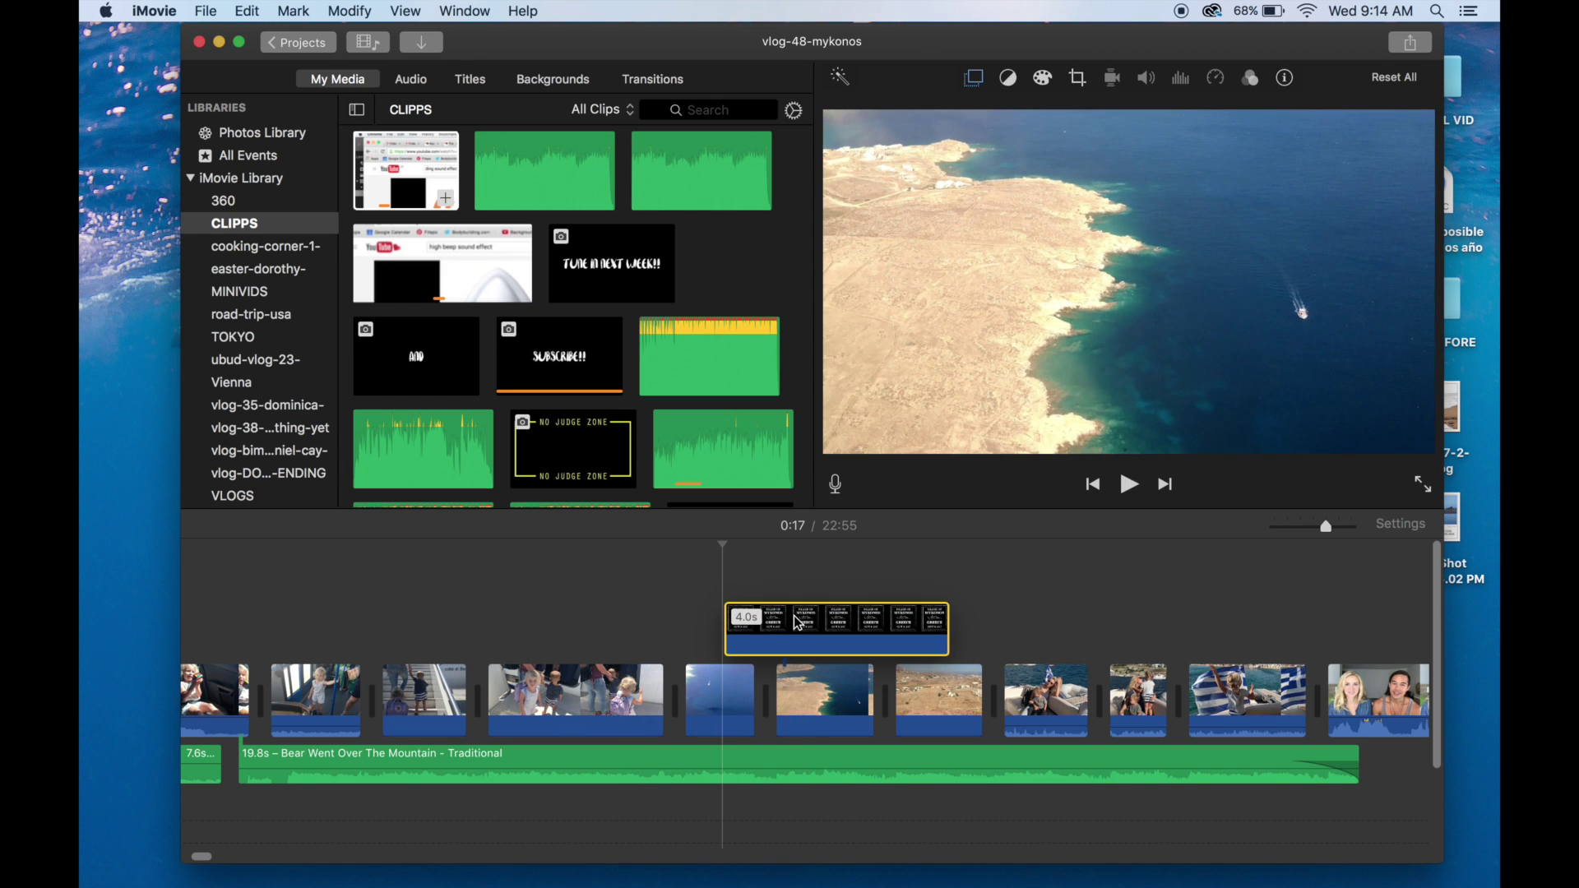
key("space")
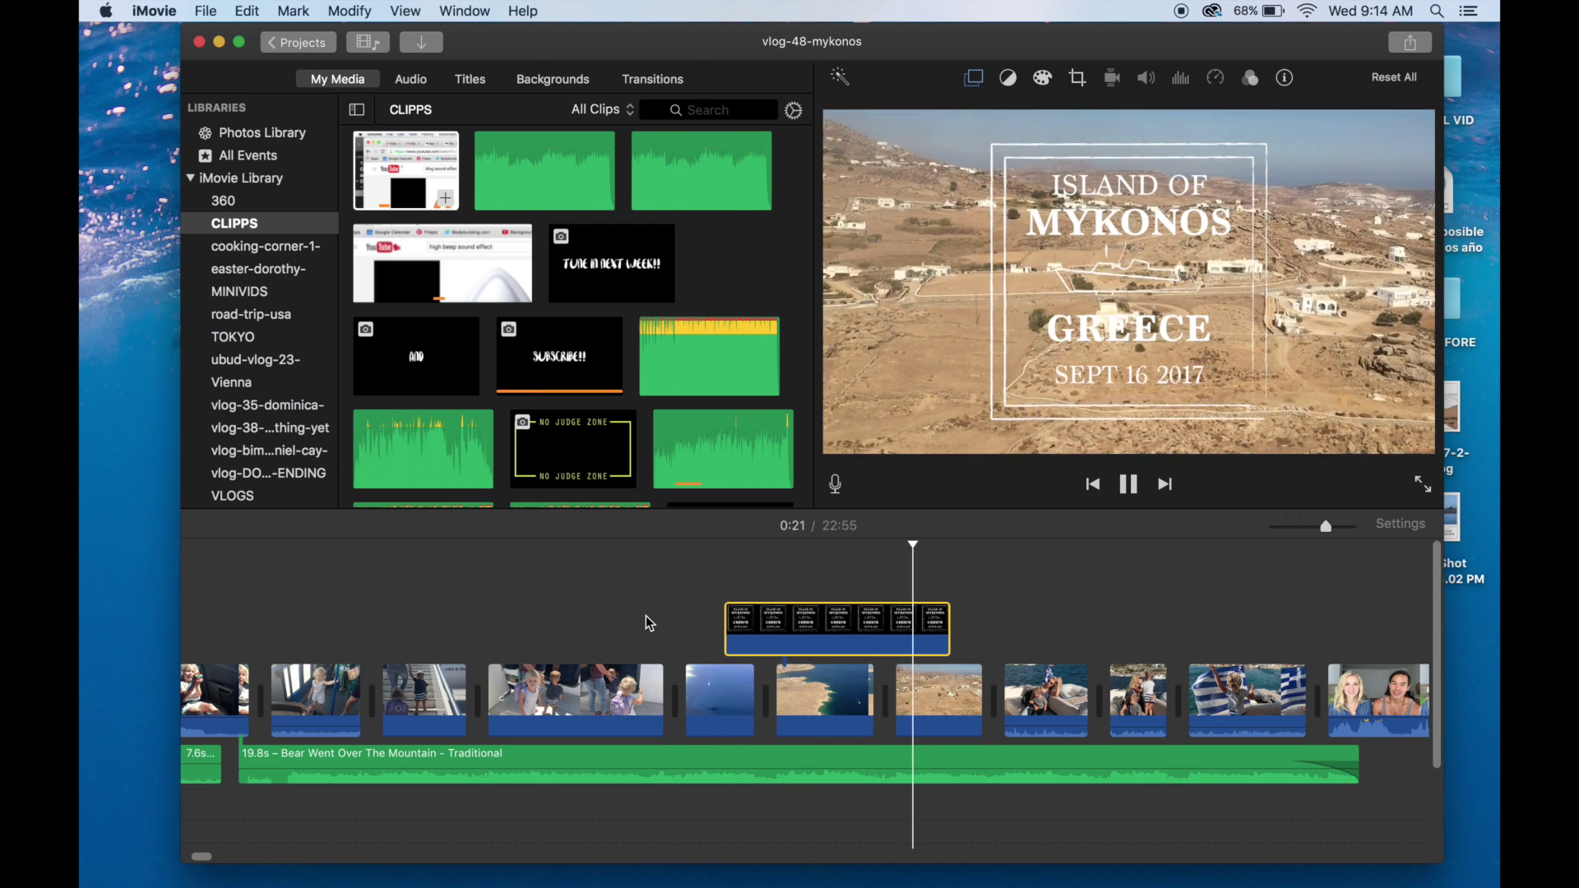
key("space")
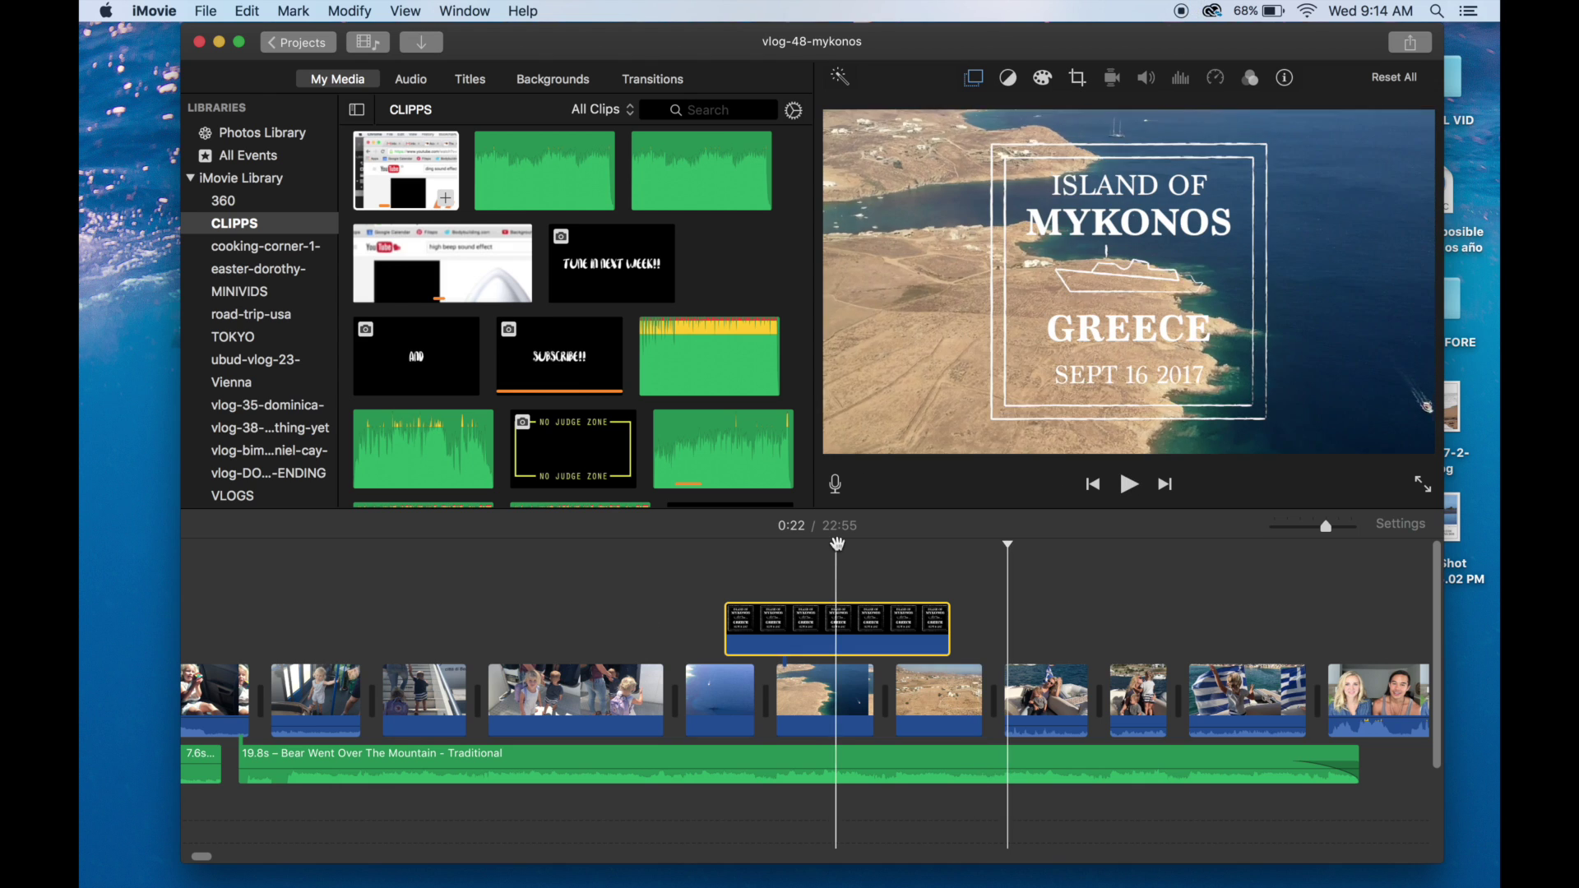
left_click(833, 580)
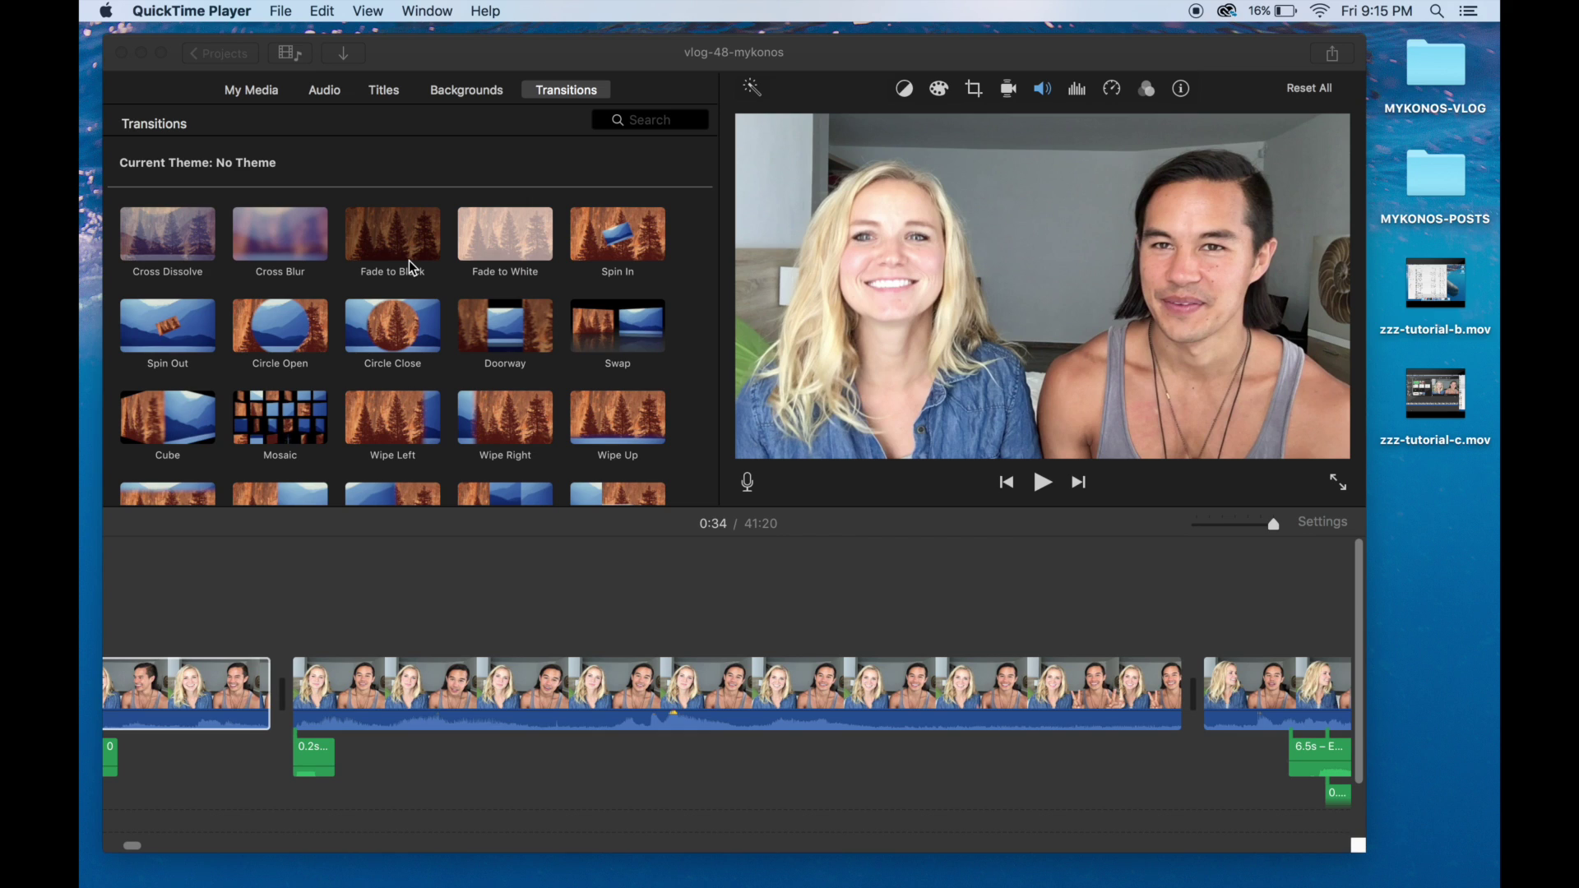
Find a frame of the couple in the intro and open its screenshot in Photoshop
left_click(208, 604)
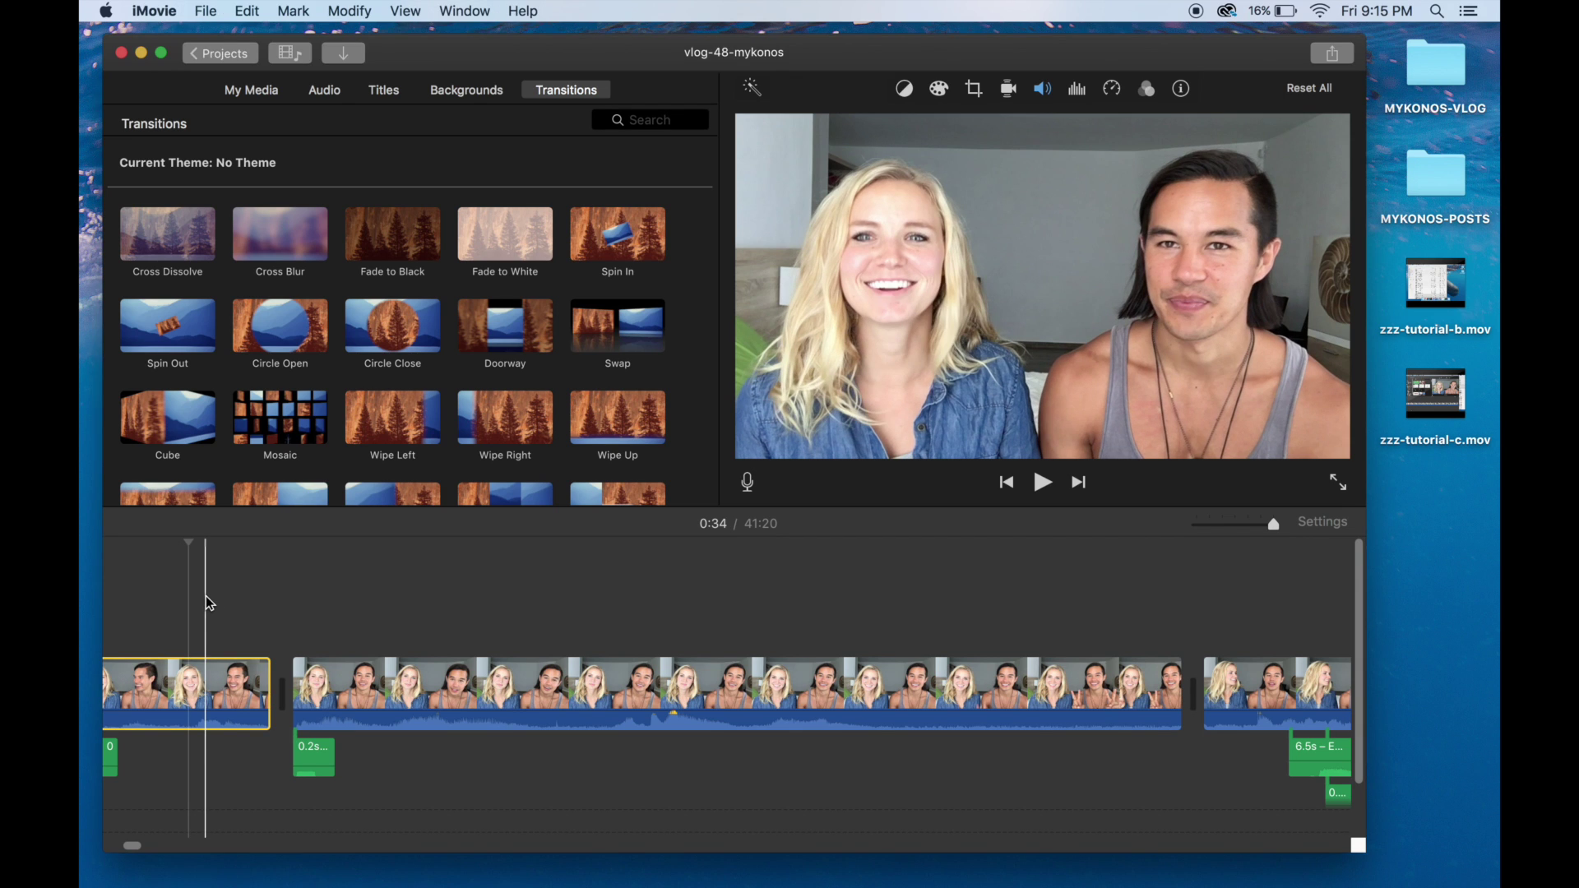
key("space")
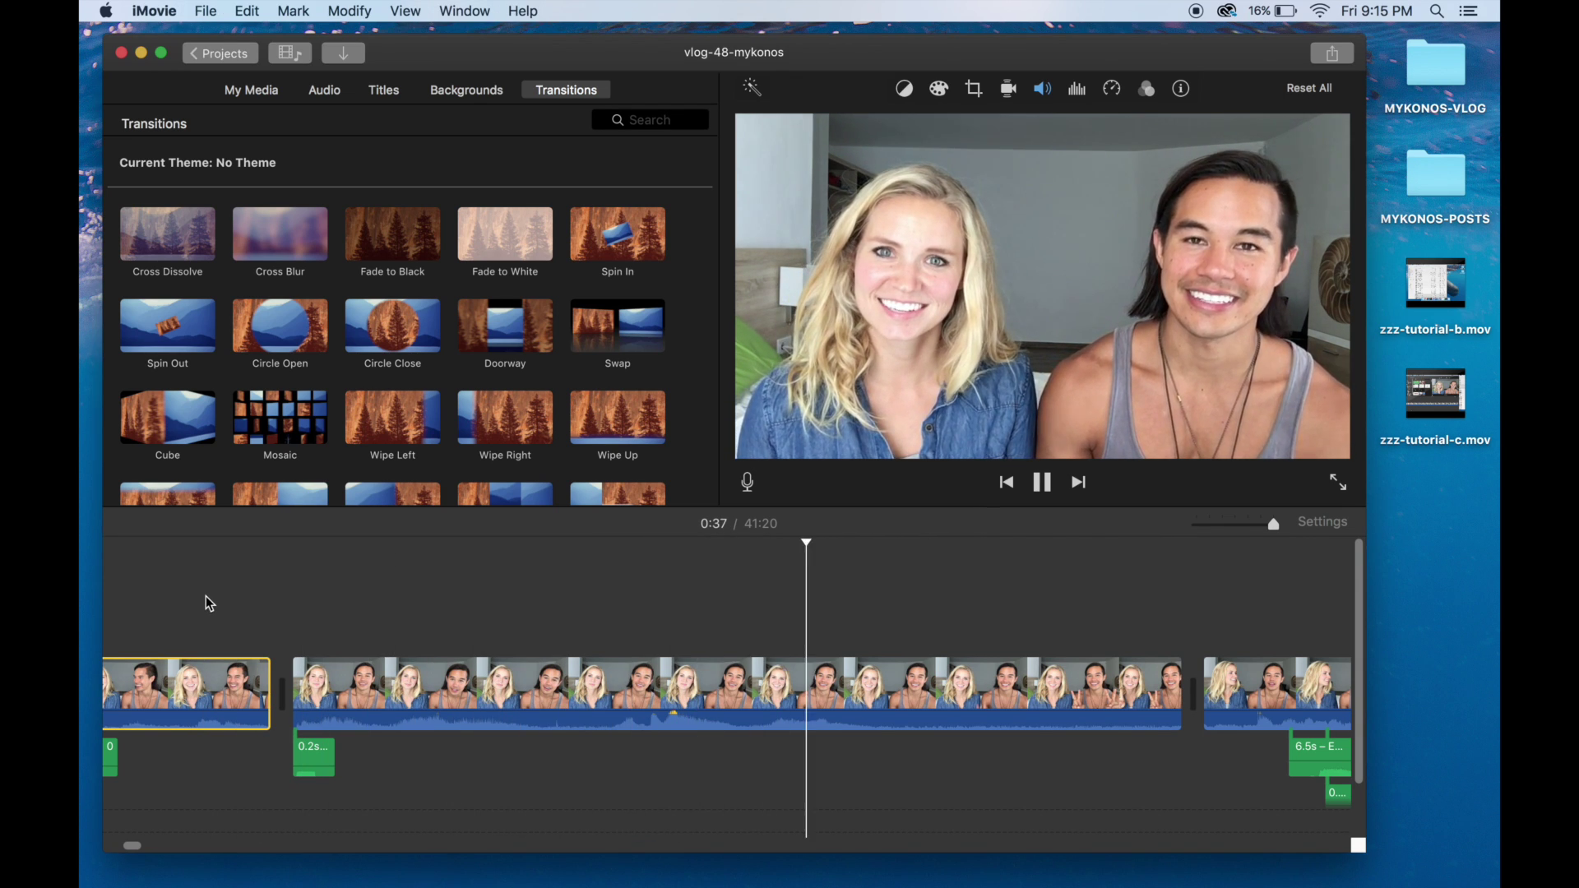
key("space")
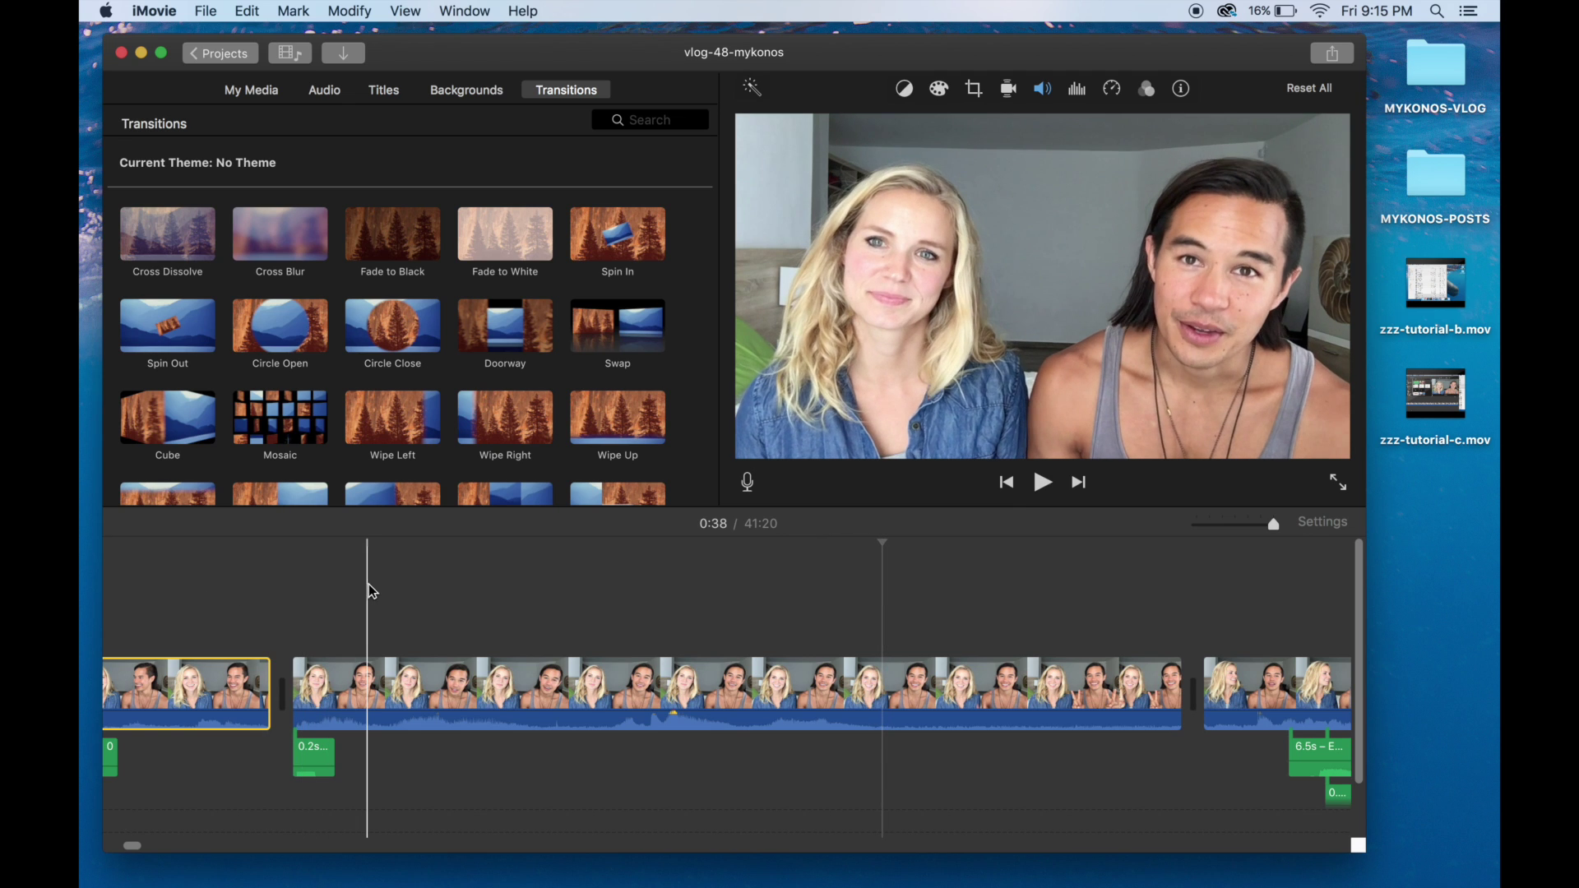
left_click(381, 682)
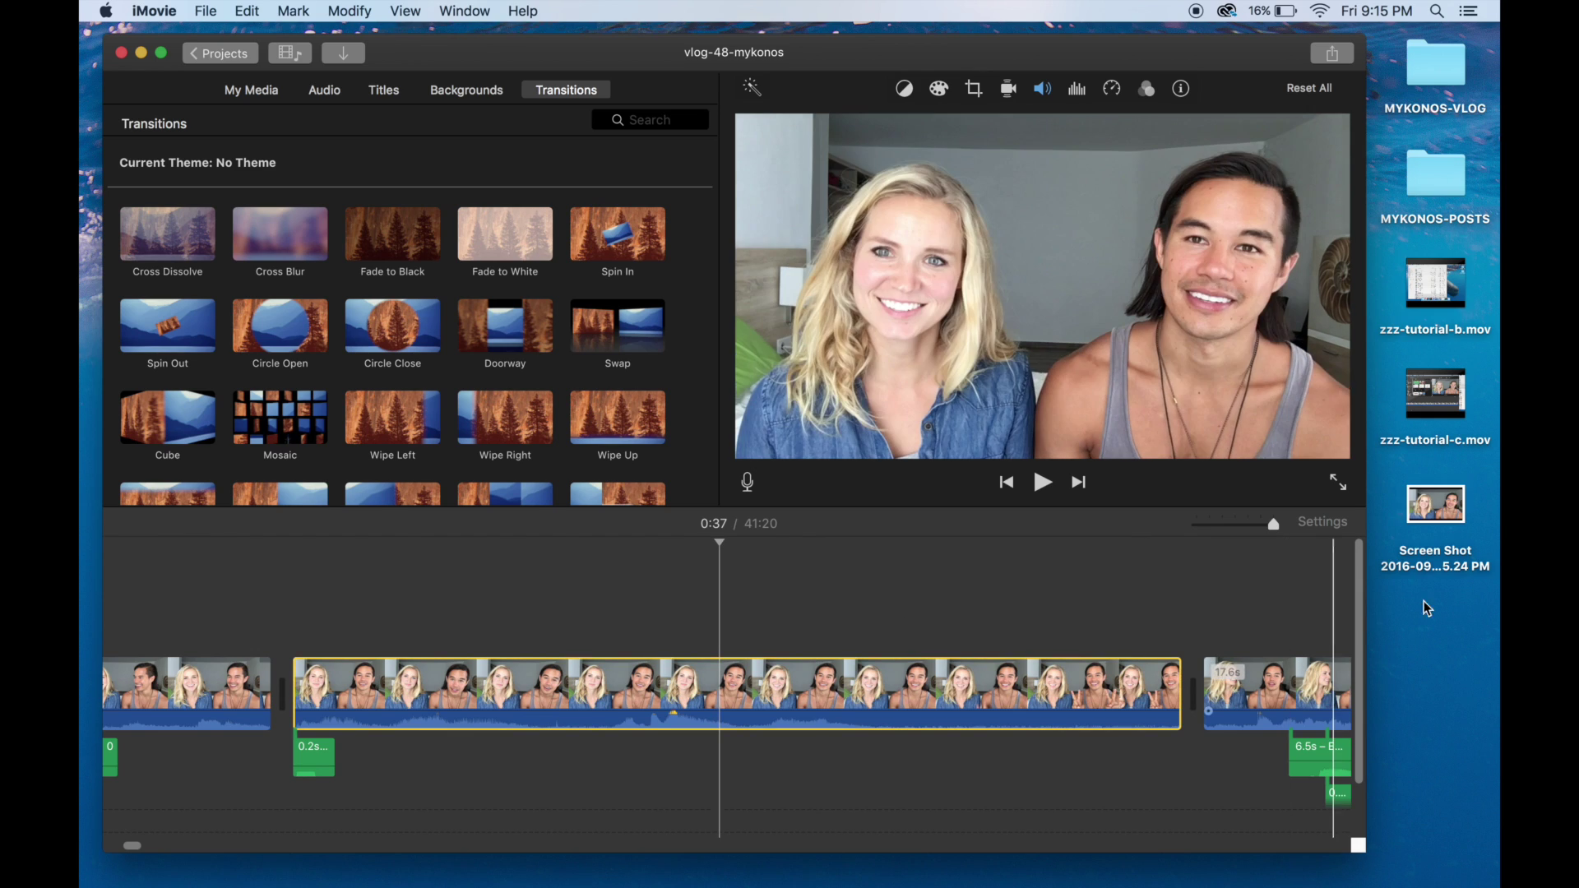
left_click_drag(1437, 510, 539, 851)
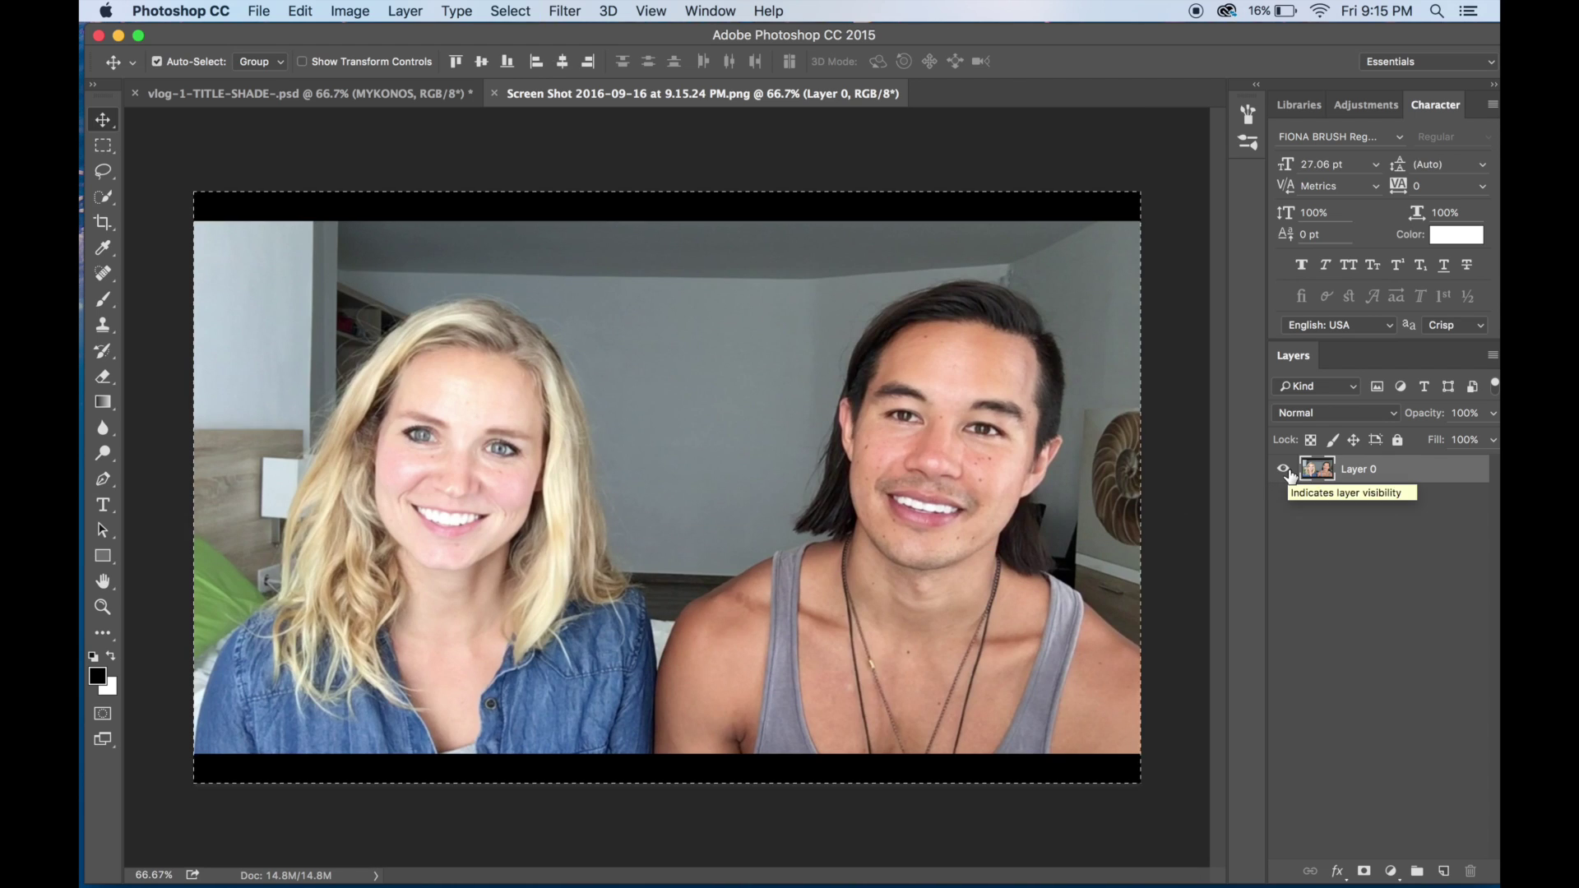
Paste the couple's screenshot into the title file as a layer beneath the black Layer 1
key("super+a")
left_click(393, 95)
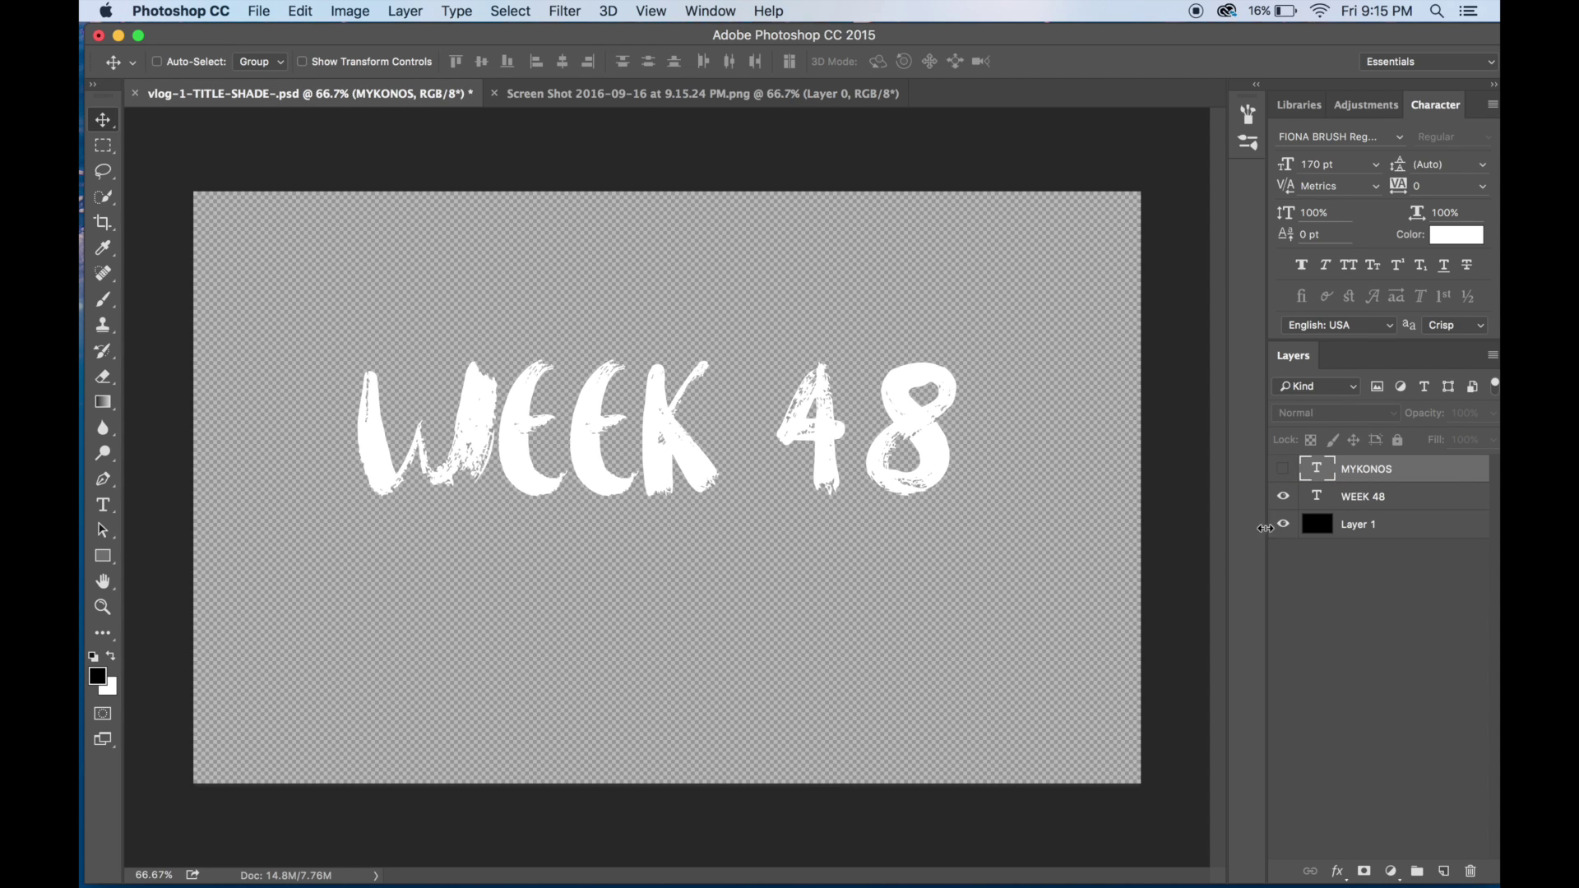
left_click(1283, 470)
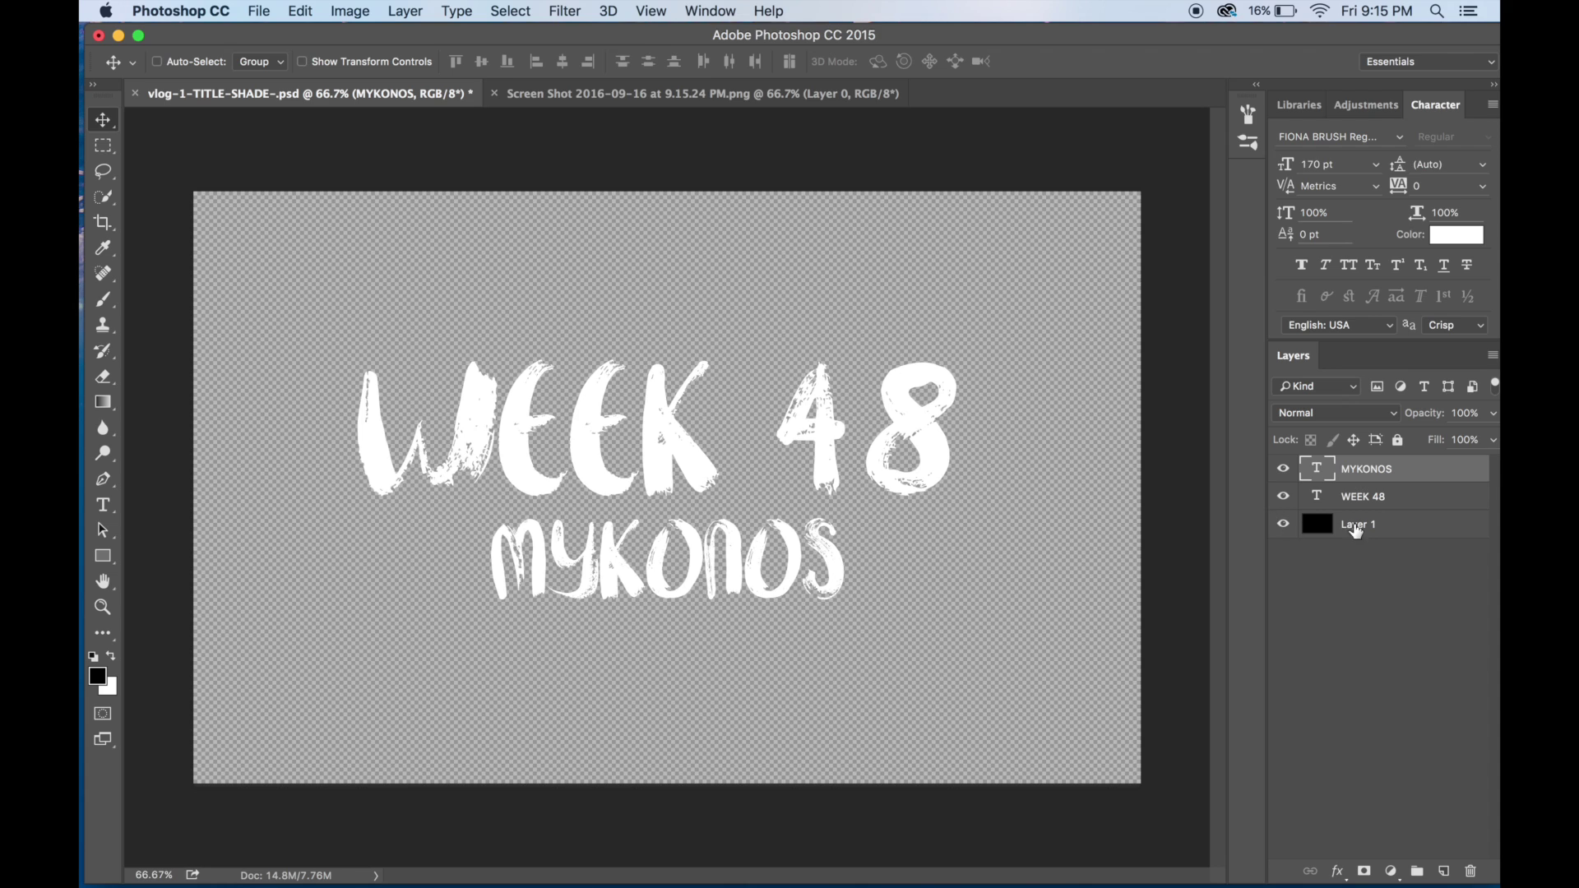
left_click(1412, 526)
key("cmd+v")
left_click_drag(1418, 526, 1423, 598)
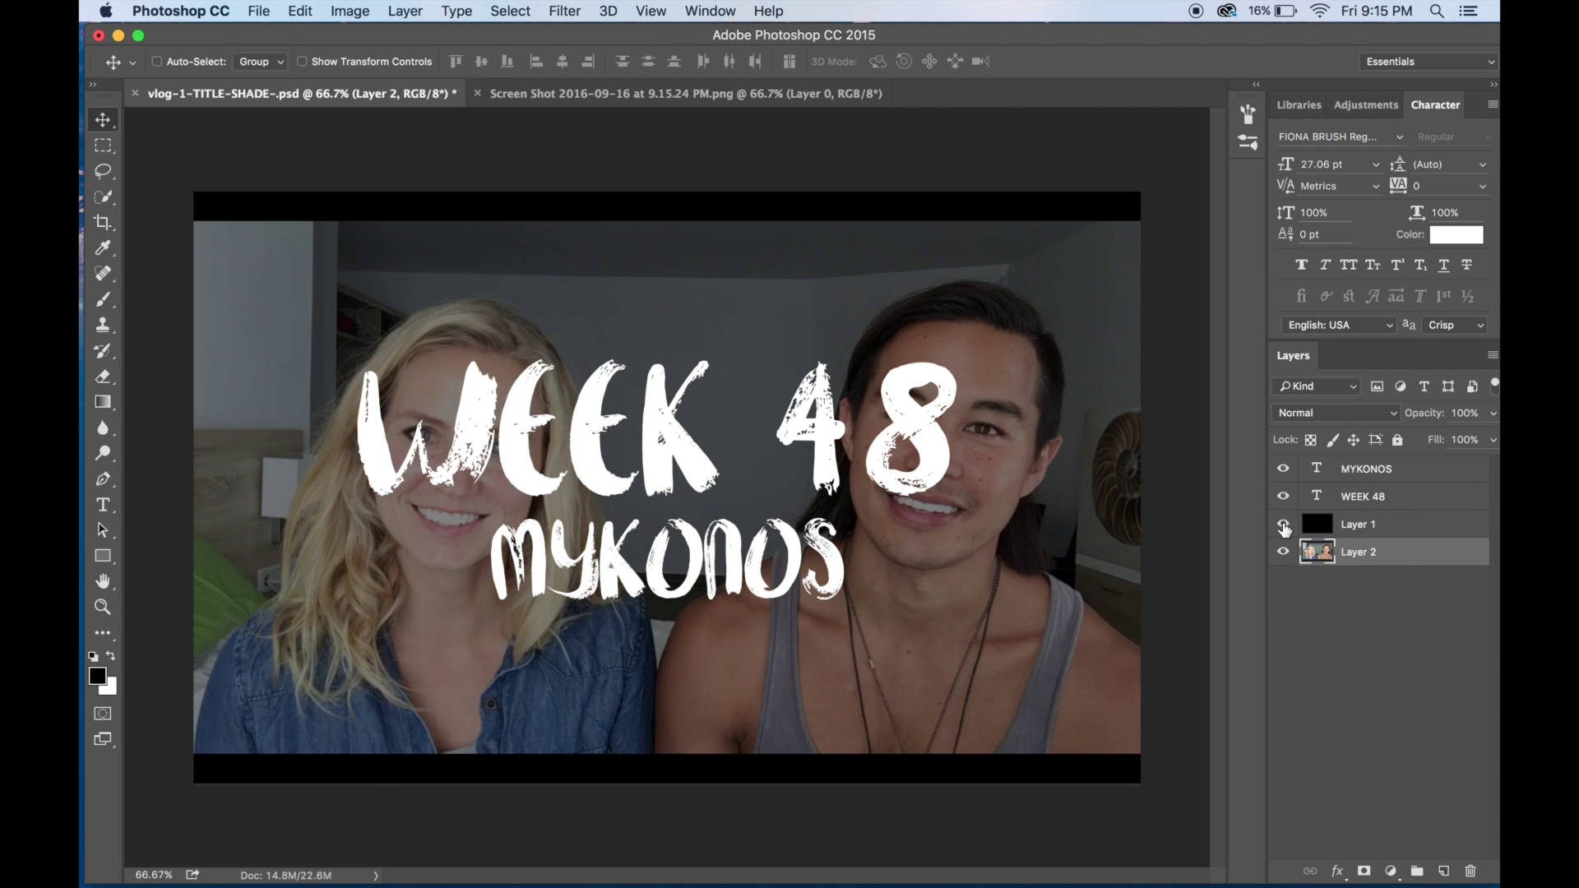
Toggle the shade and text layers to check the layout, leaving MYKONOS hidden
left_click_drag(1284, 526, 1287, 473)
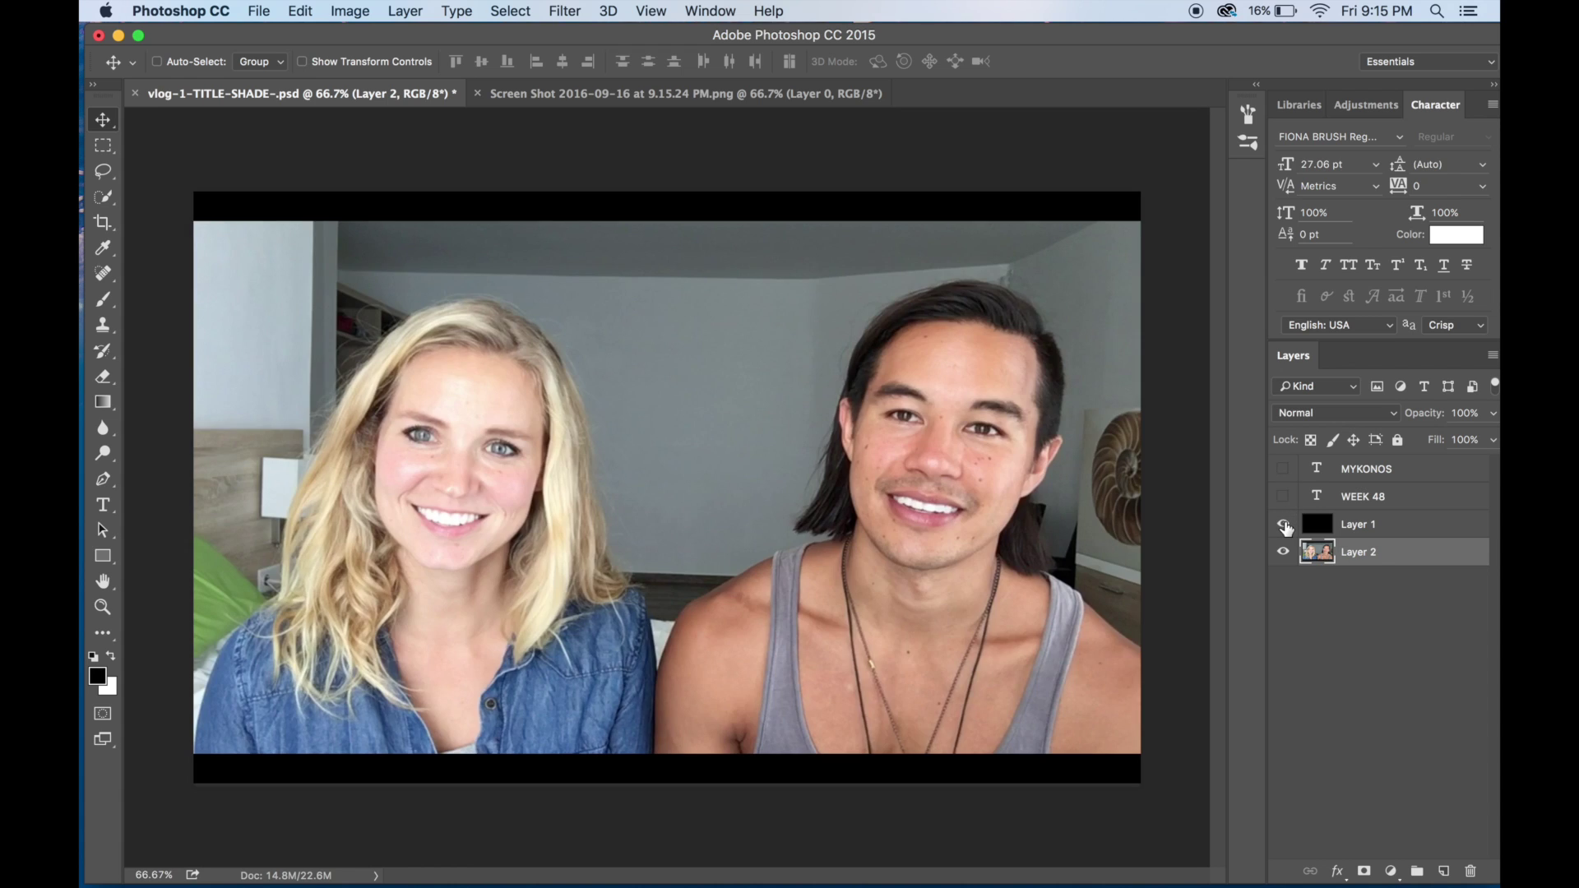
left_click(1285, 525)
left_click(1284, 497)
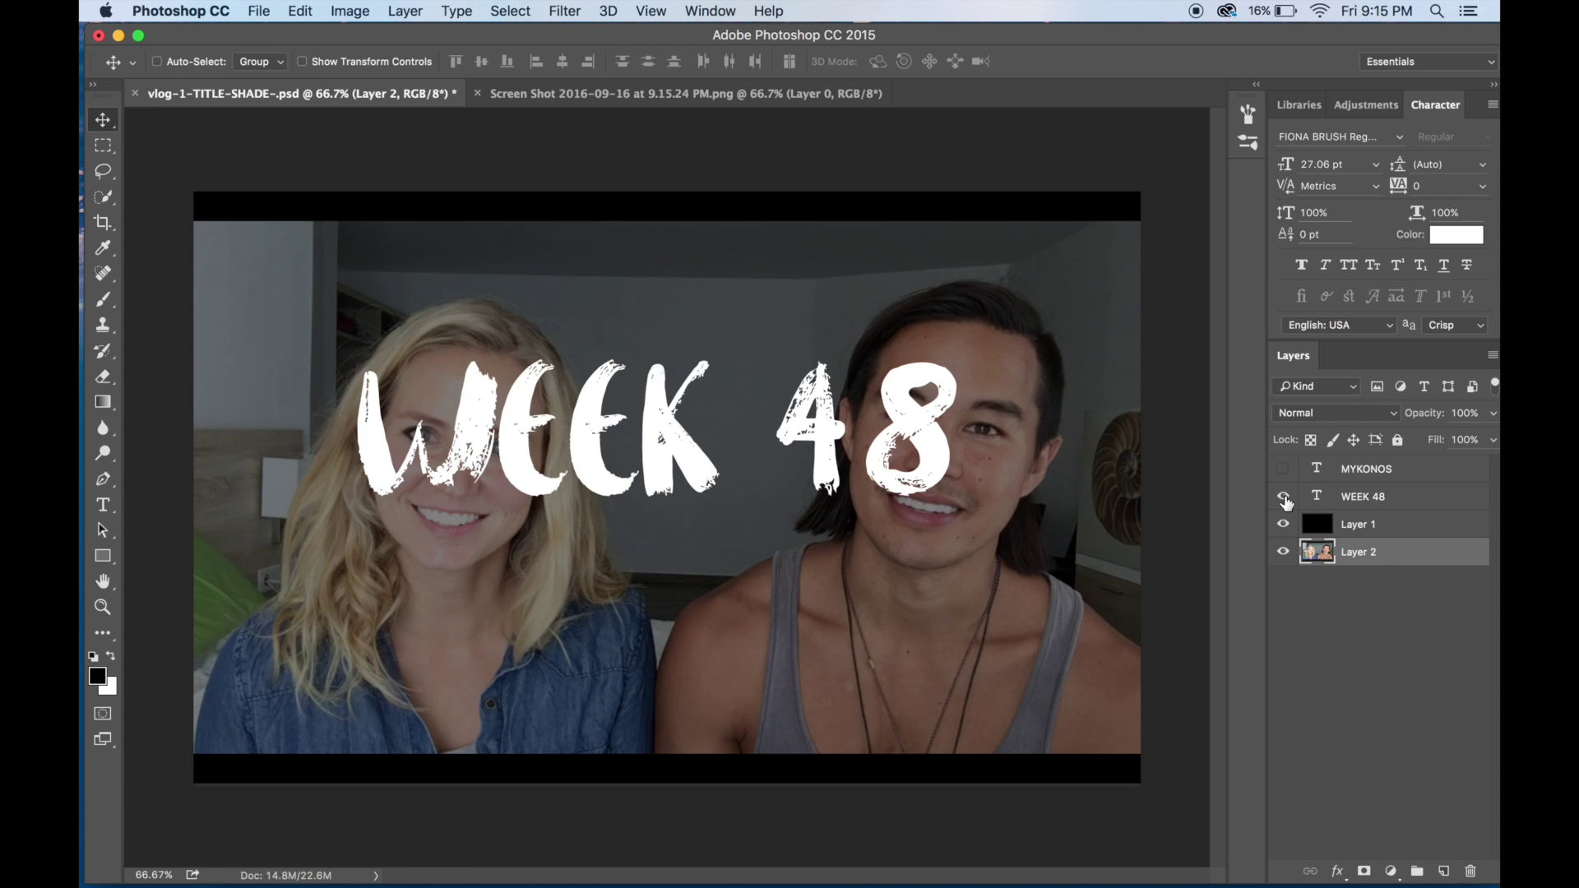
left_click(1284, 471)
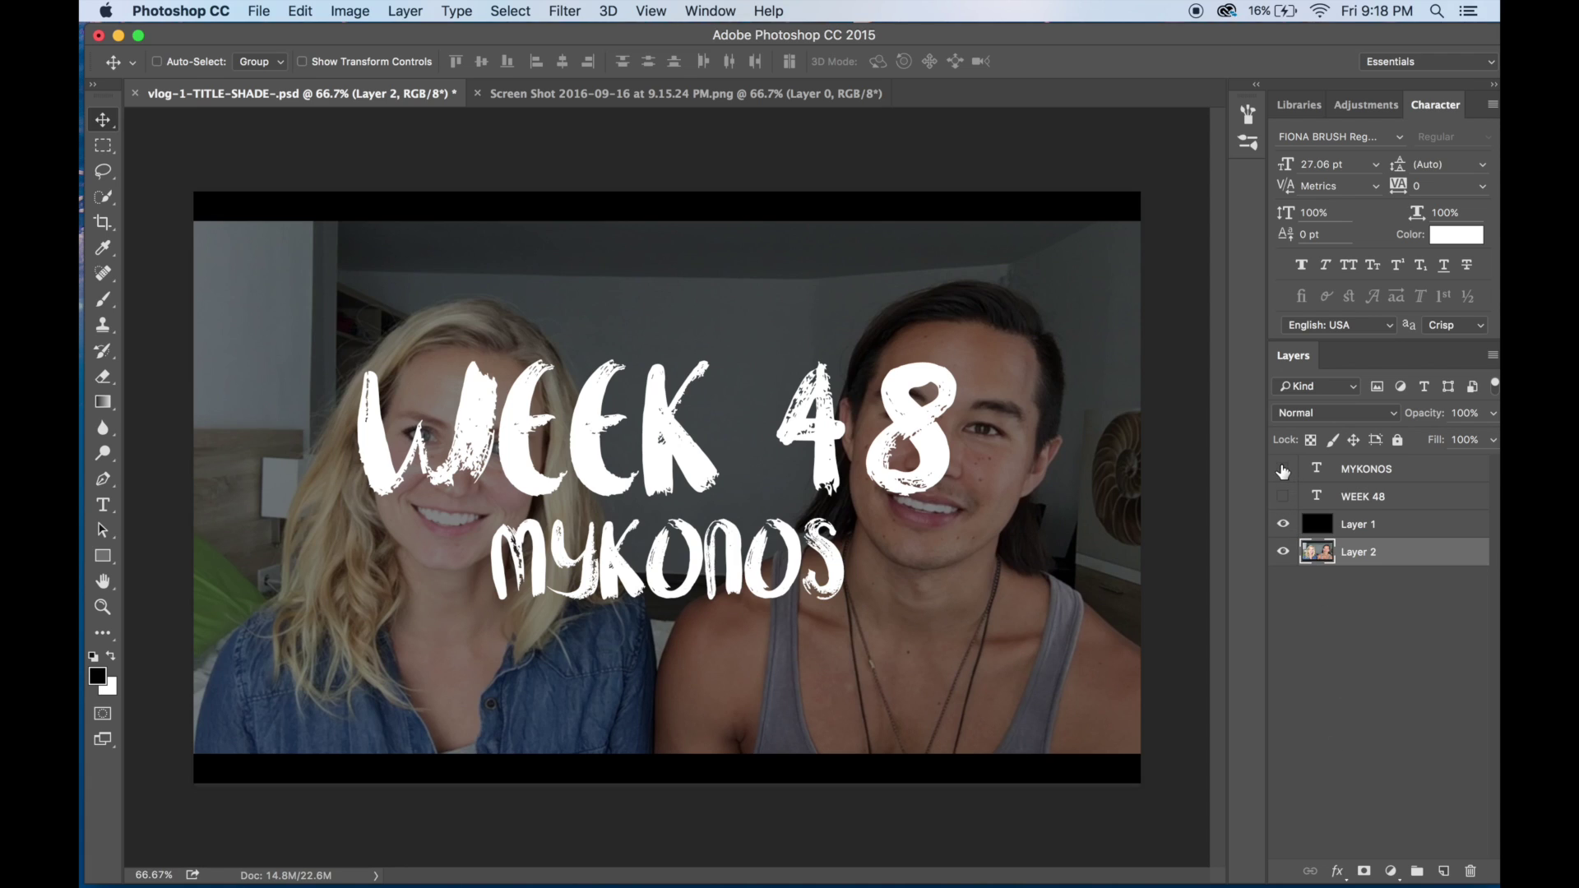
left_click(1283, 470)
Save a JPEG copy of the title image to the Desktop
key("super+shift+s")
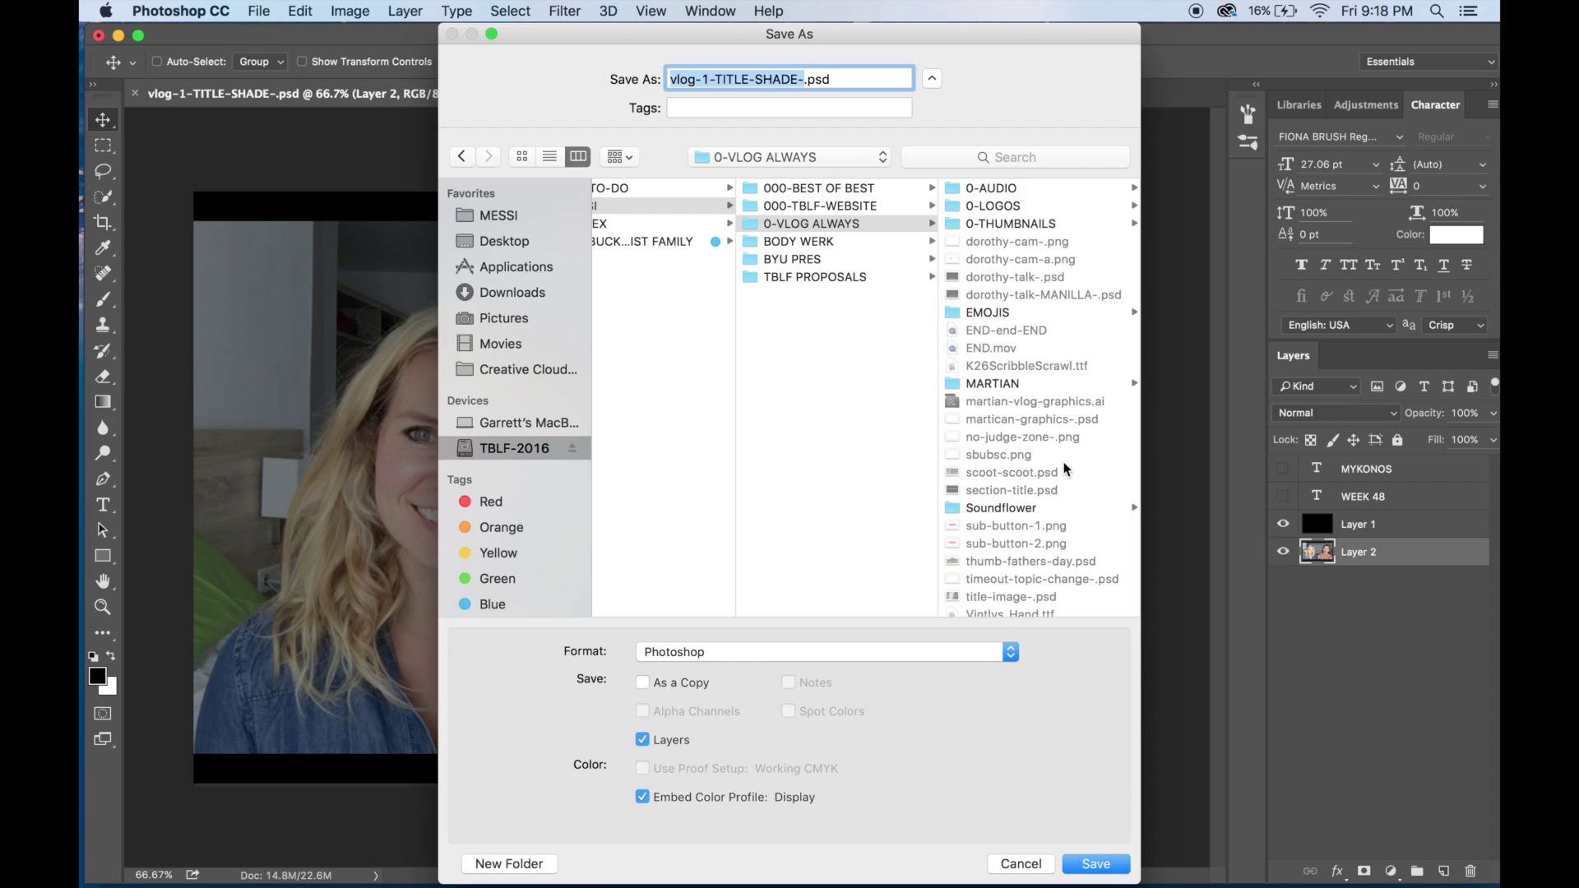
type("intro-a")
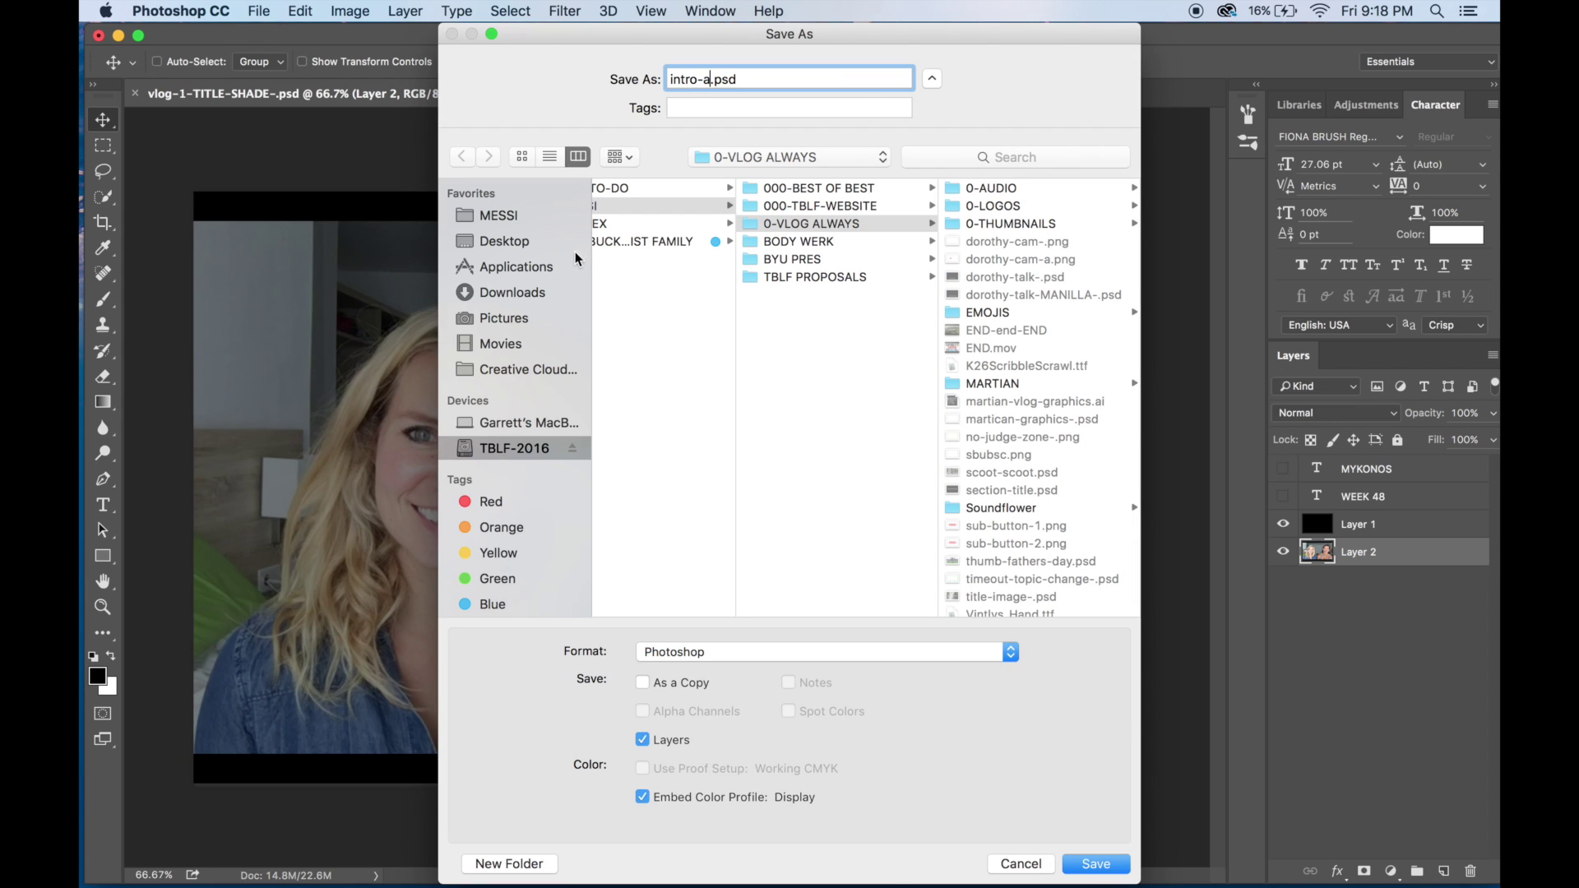
left_click(530, 242)
left_click(689, 652)
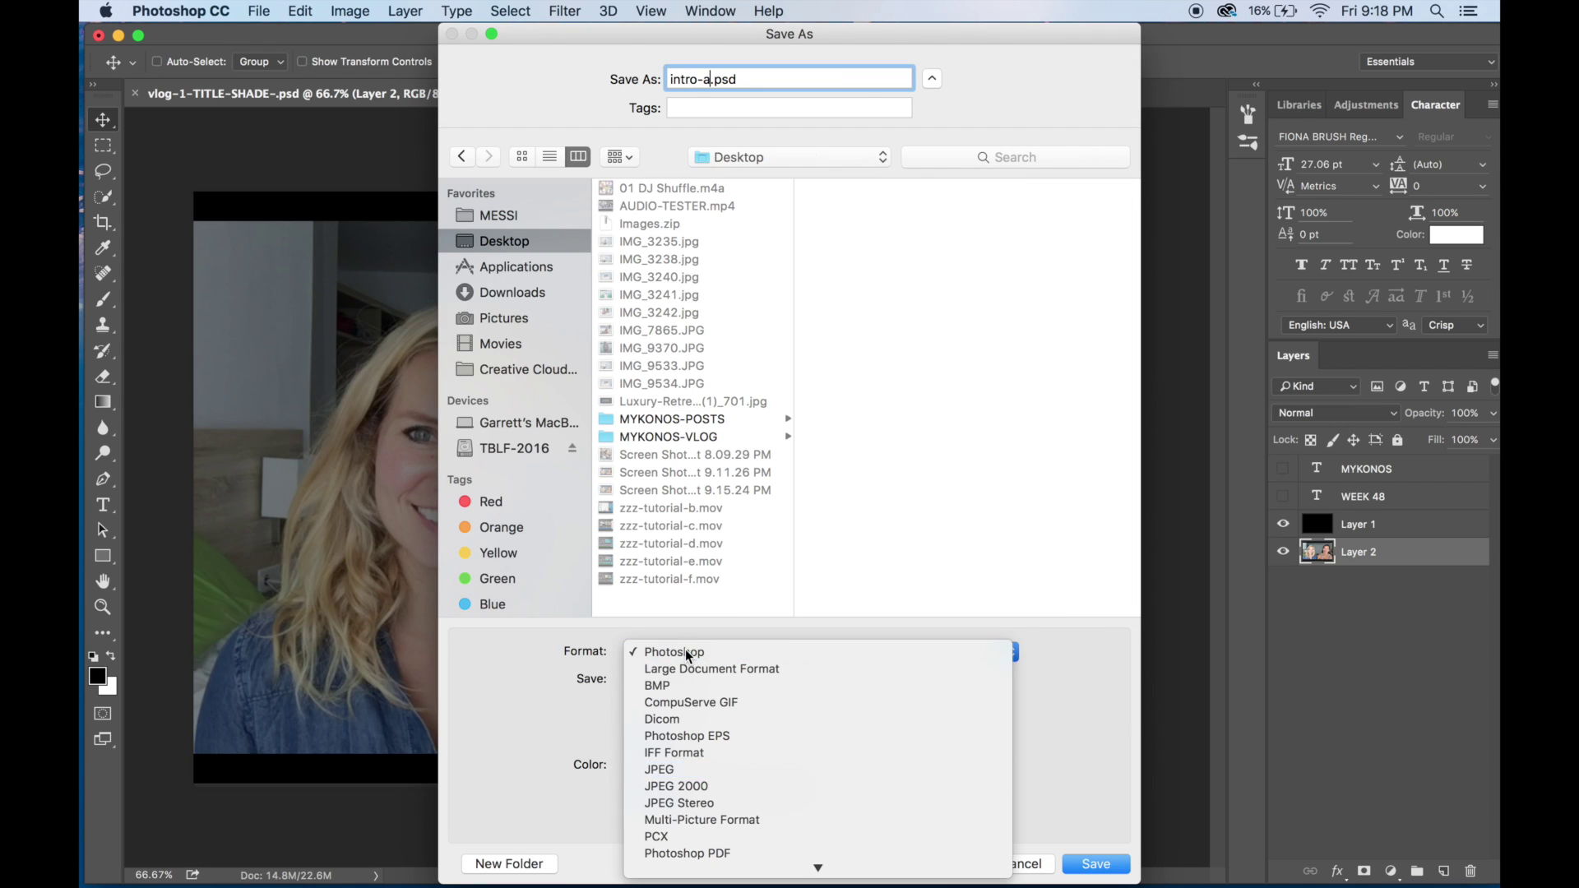
left_click(658, 768)
key("Return")
key("Return")
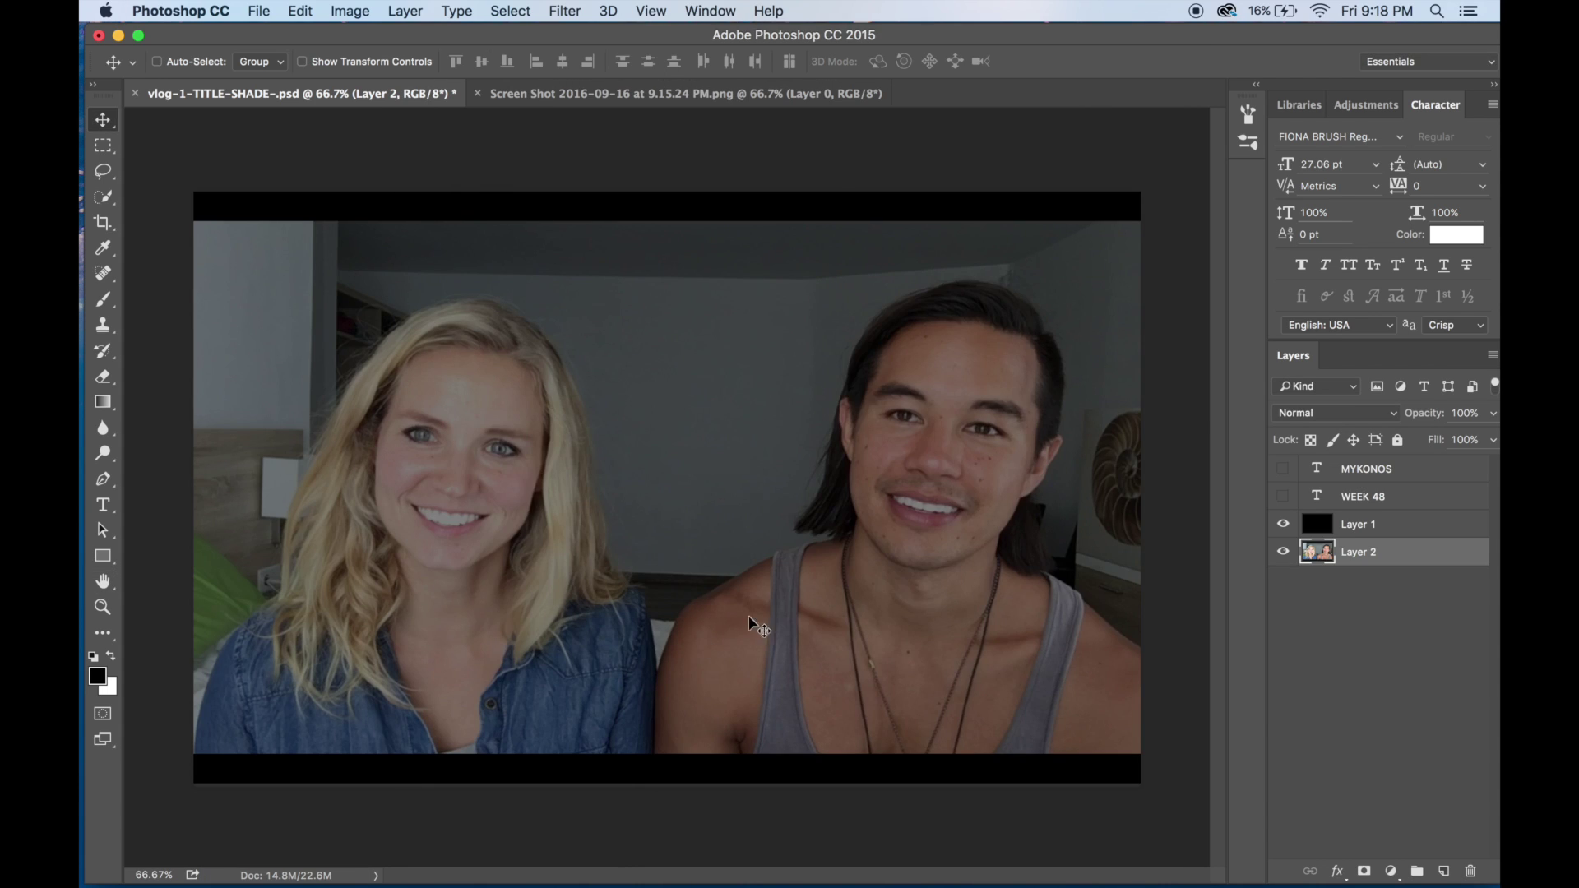
Hide the photo and shade layers, showing only WEEK 48, and save intro-b.png to the Desktop
left_click_drag(1282, 552, 1286, 514)
left_click(1283, 499)
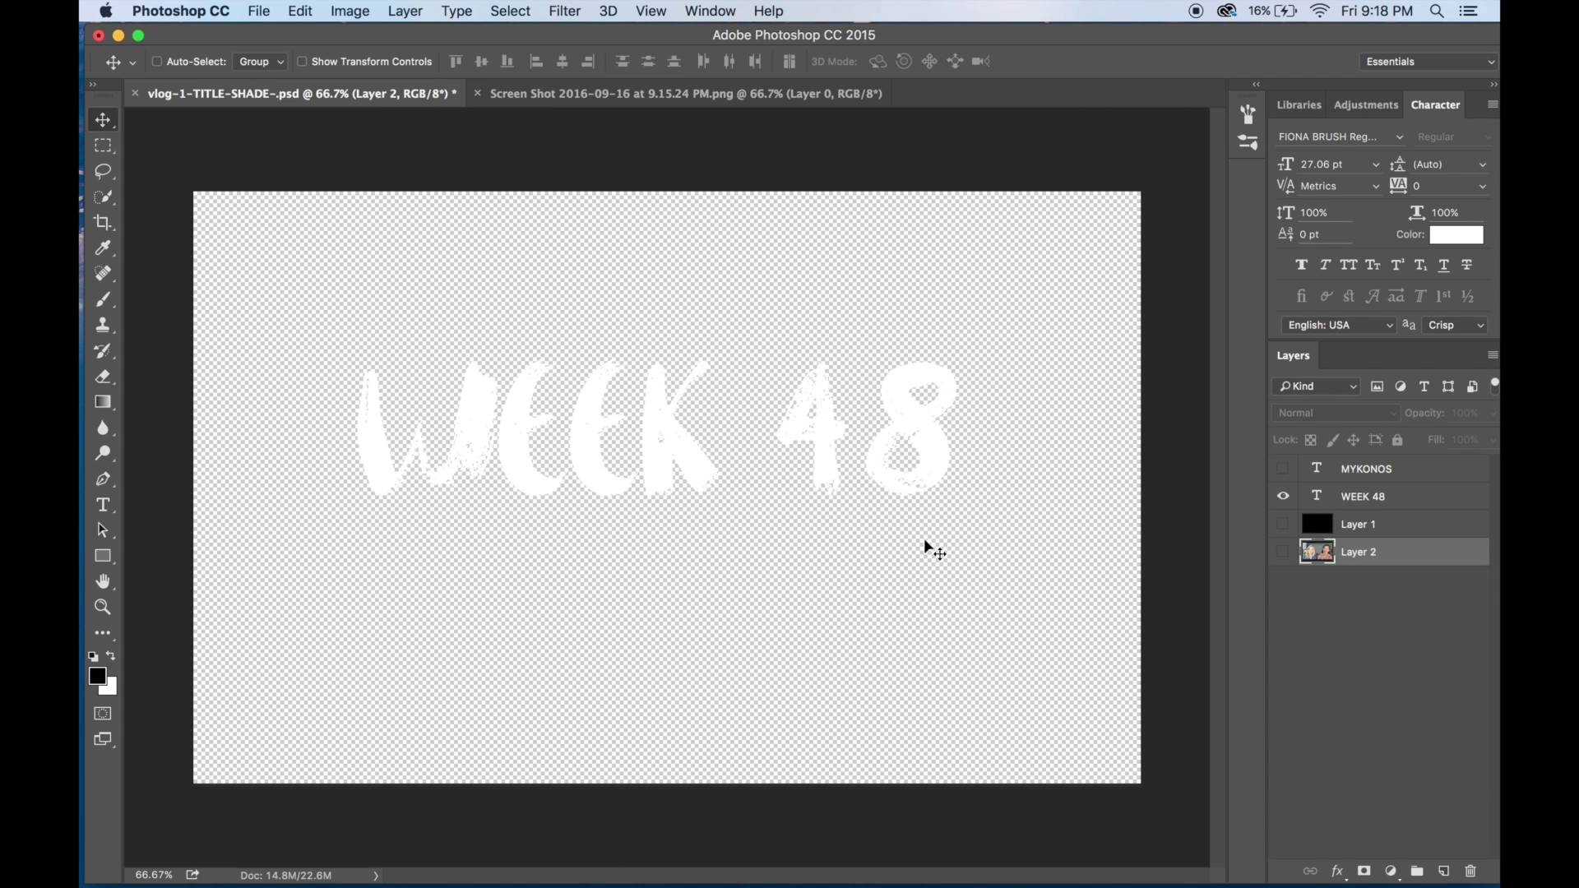
key("super+shift+s")
type("intro")
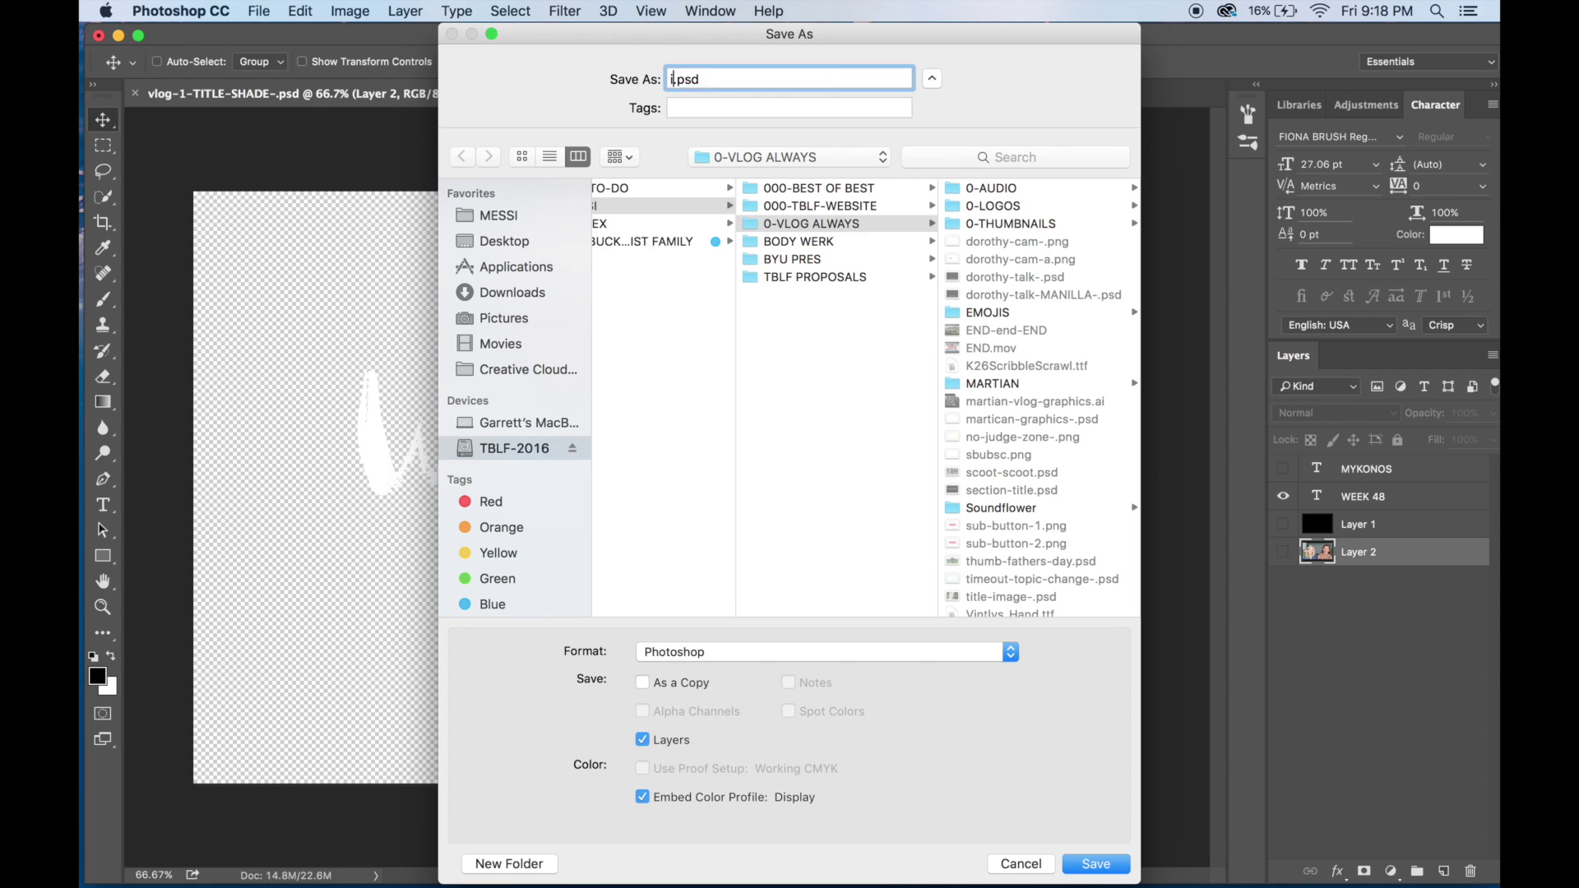
type("-b")
left_click(493, 245)
left_click(699, 654)
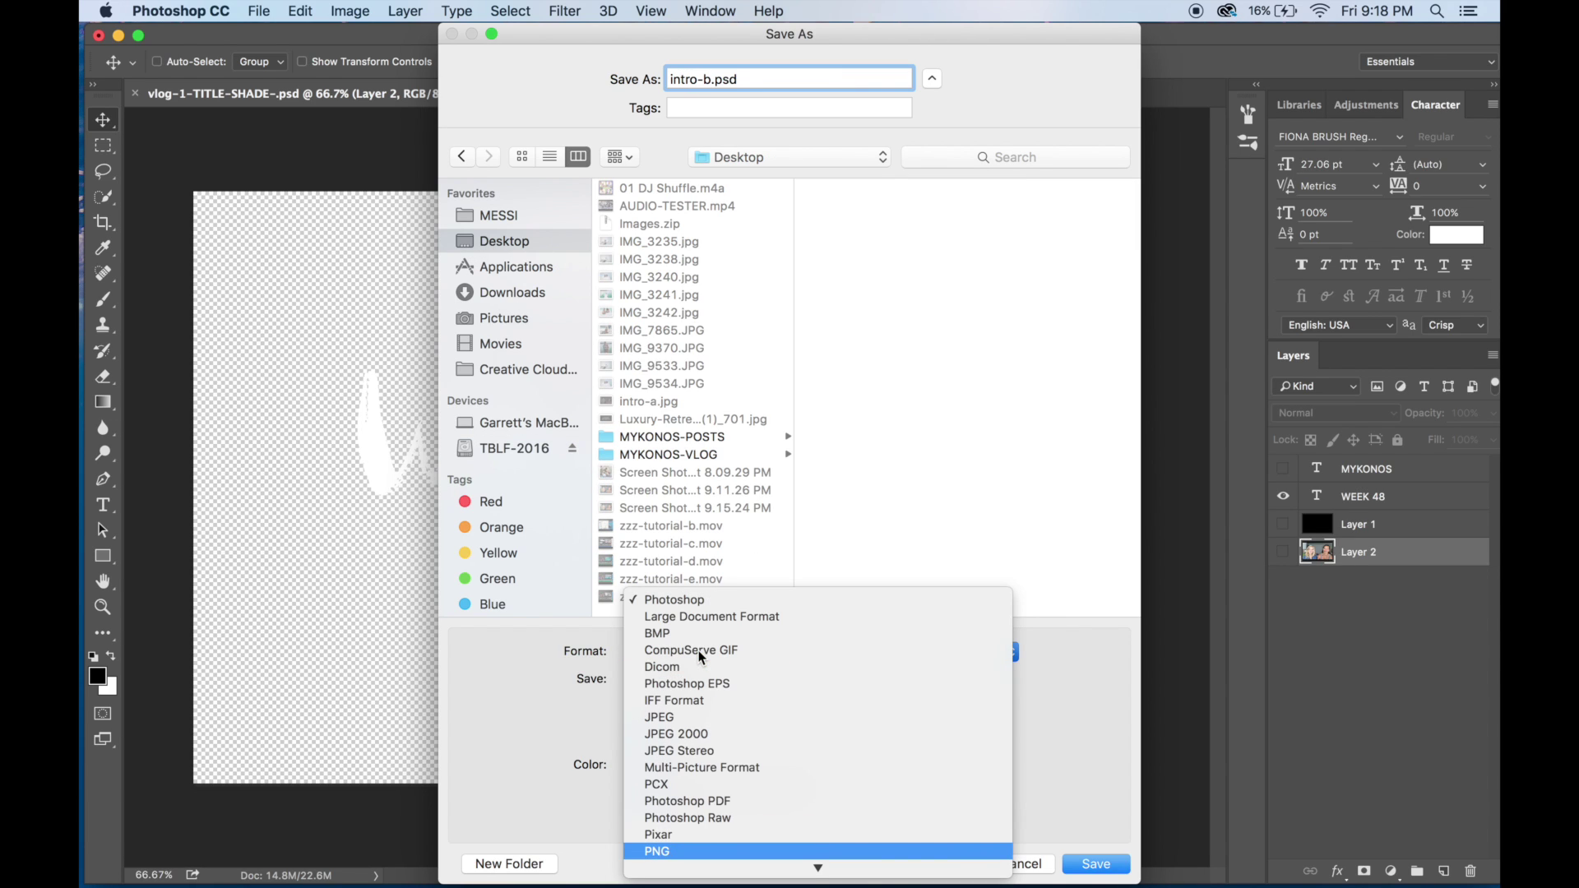
key("Return")
key("Return")
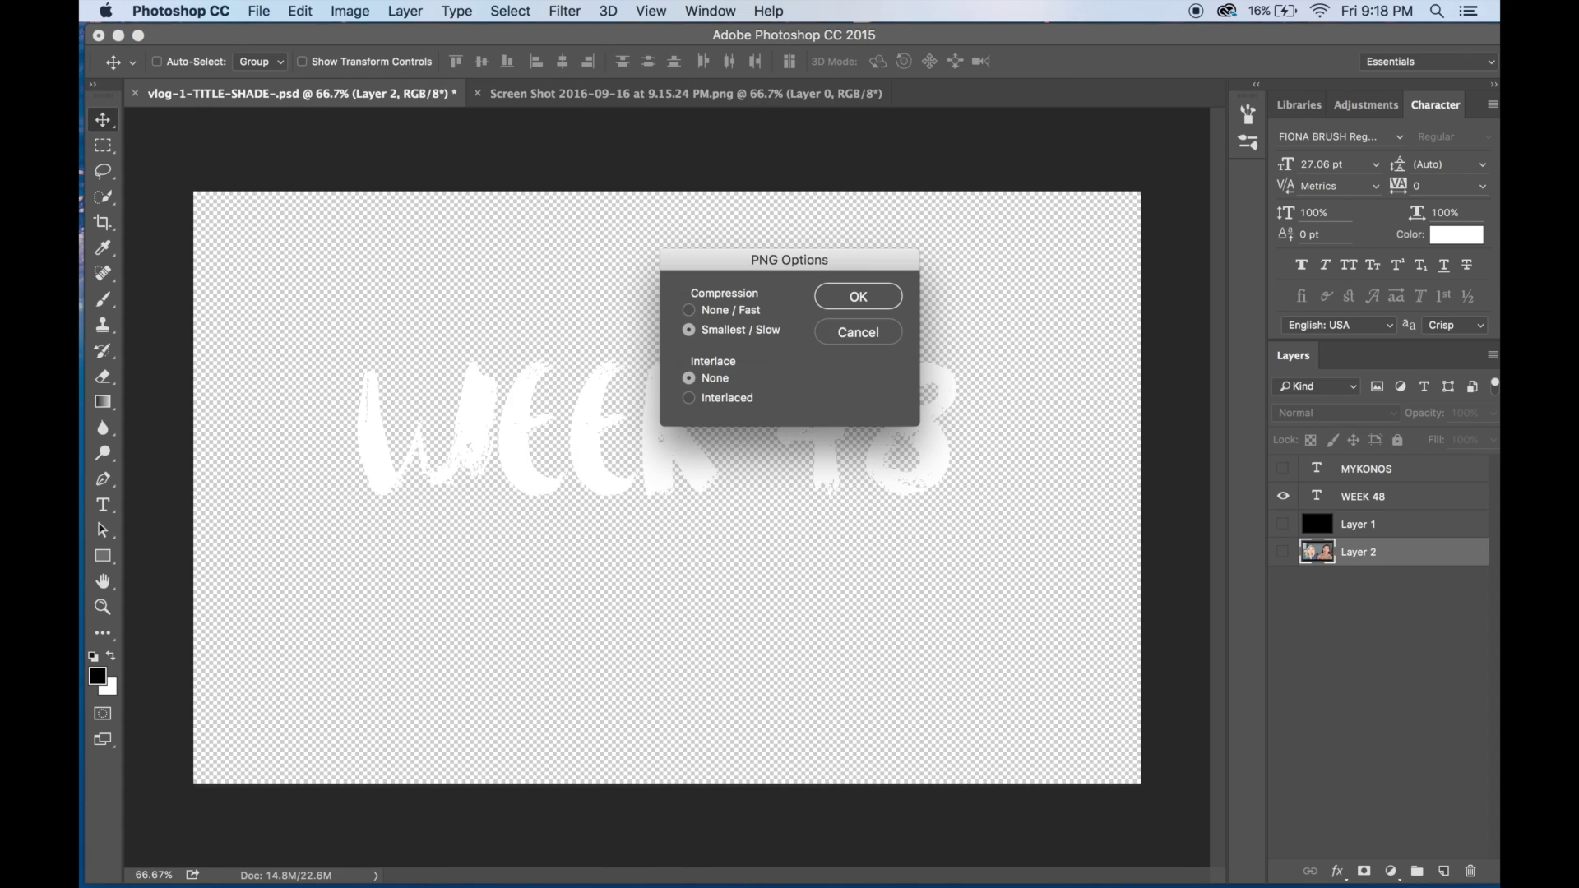
key("Return")
left_click(1282, 469)
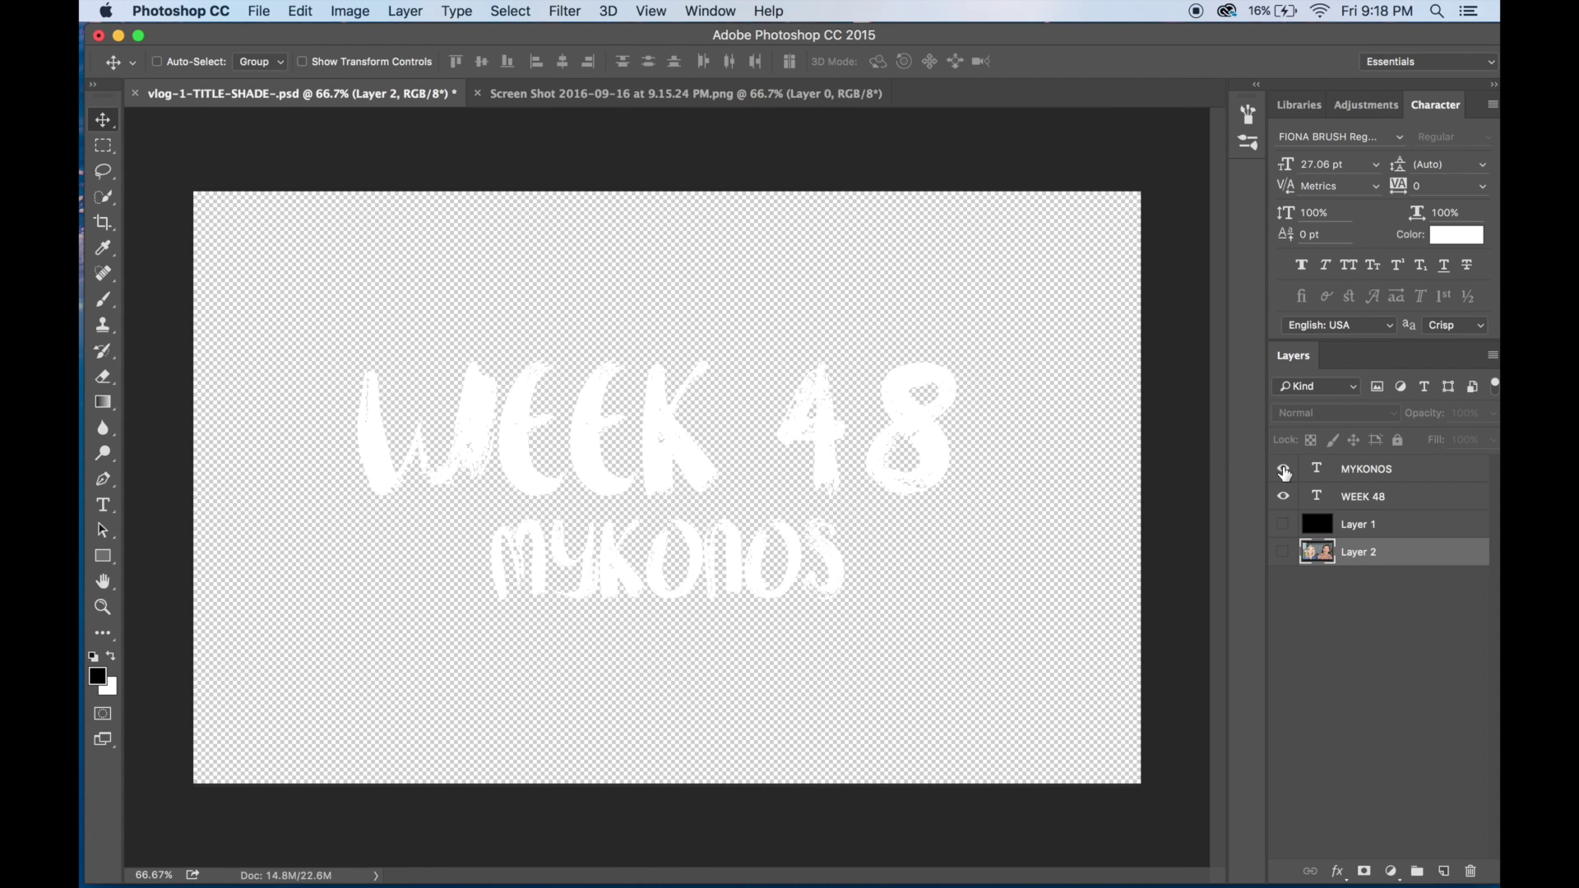
Attempt another PNG save, but keep the existing intro-b.png and cancel
key("super+shift+s")
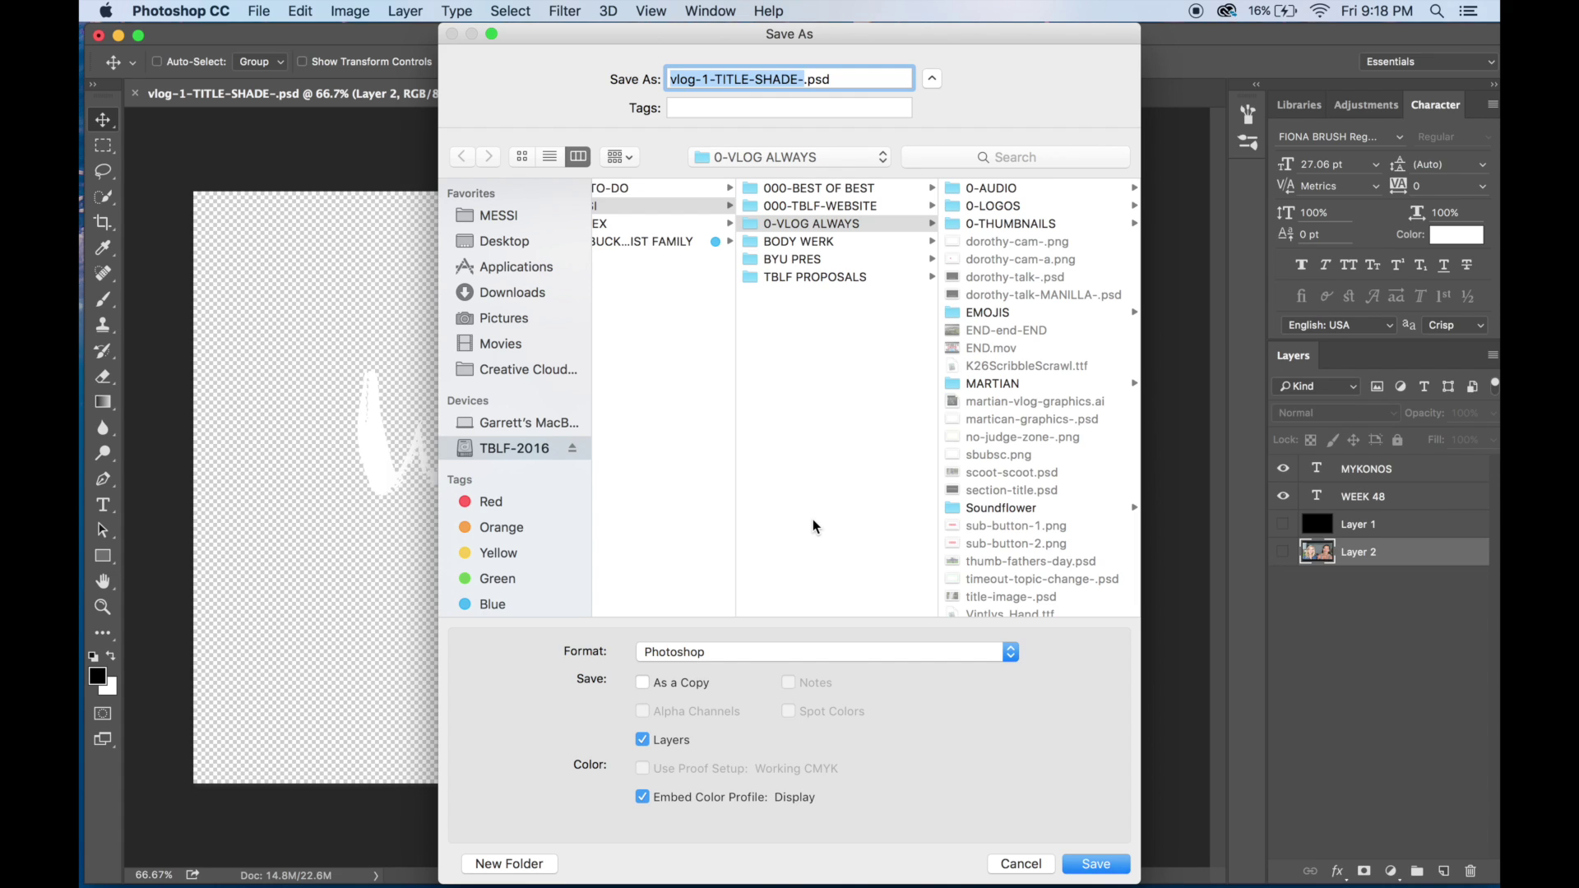
type("intor")
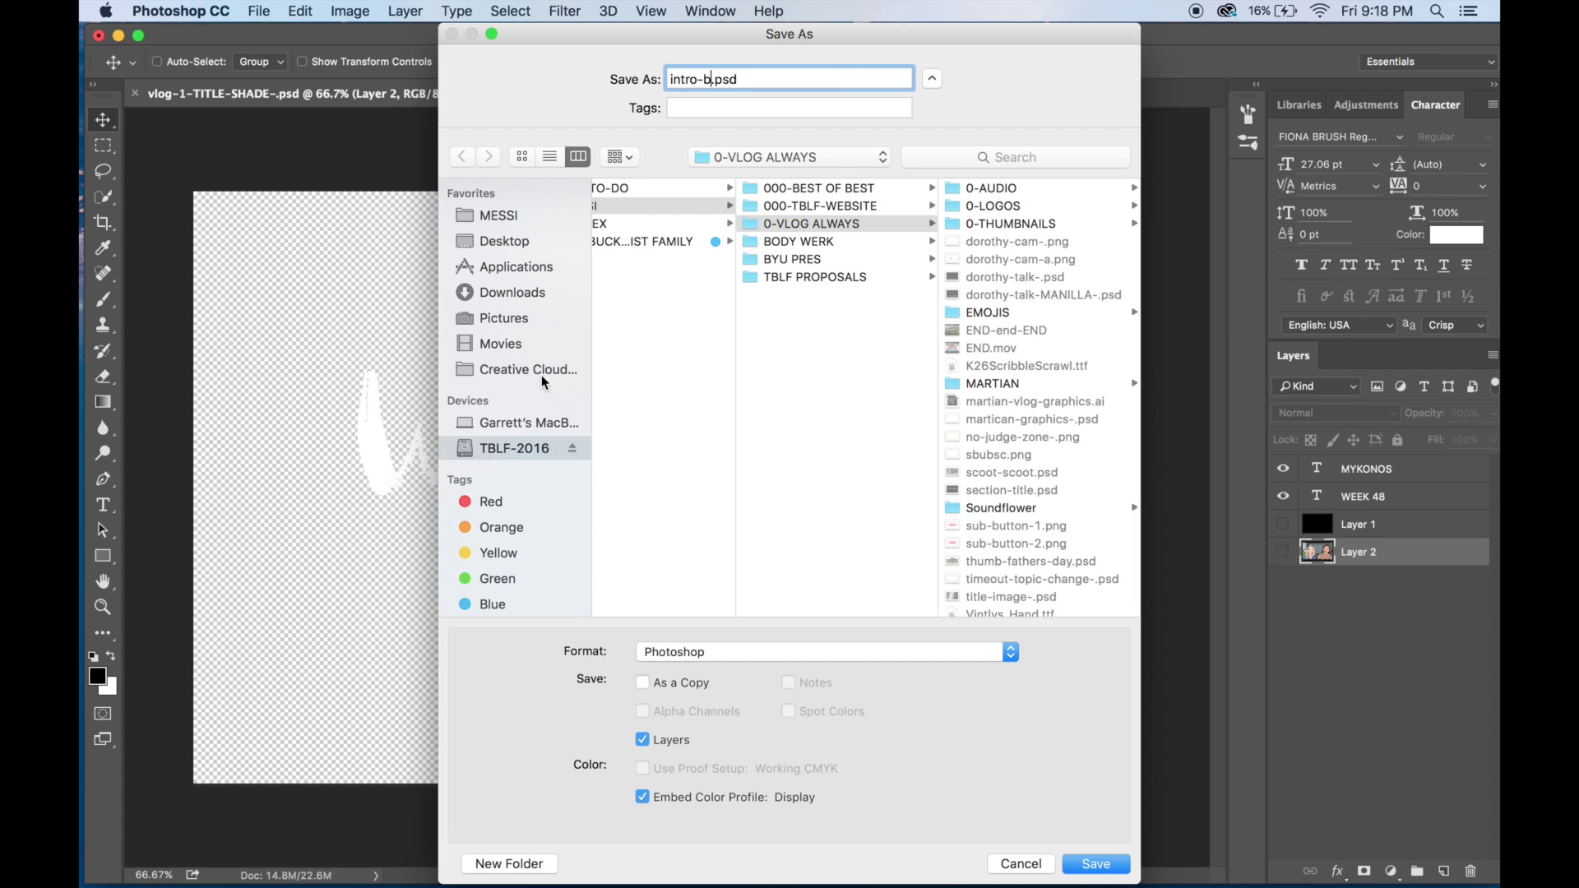
left_click(504, 247)
left_click(706, 651)
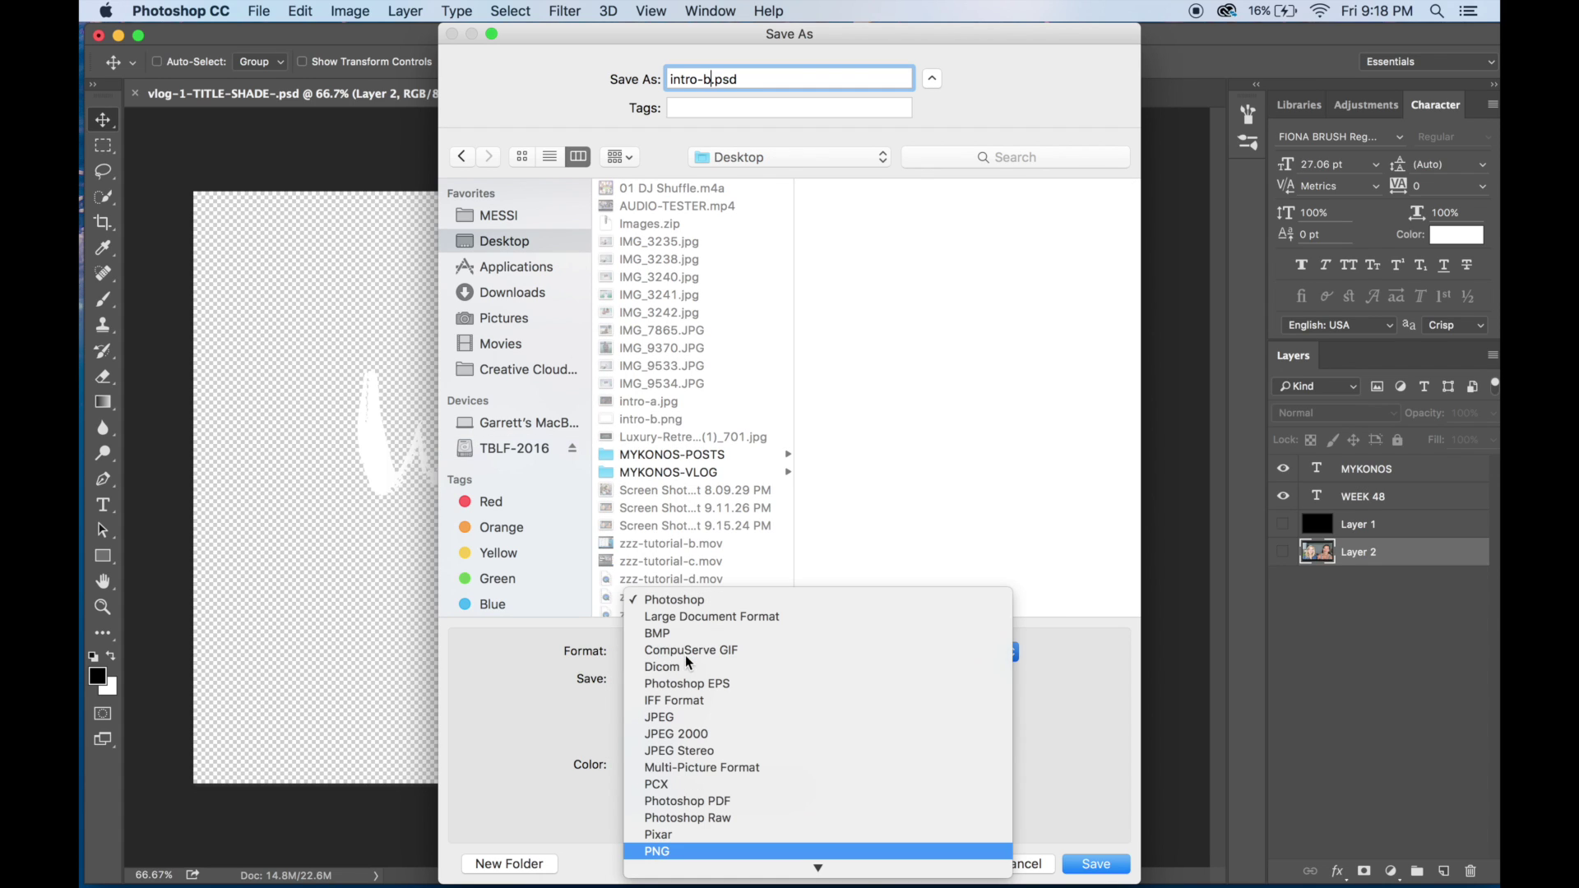
left_click(657, 780)
key("Return")
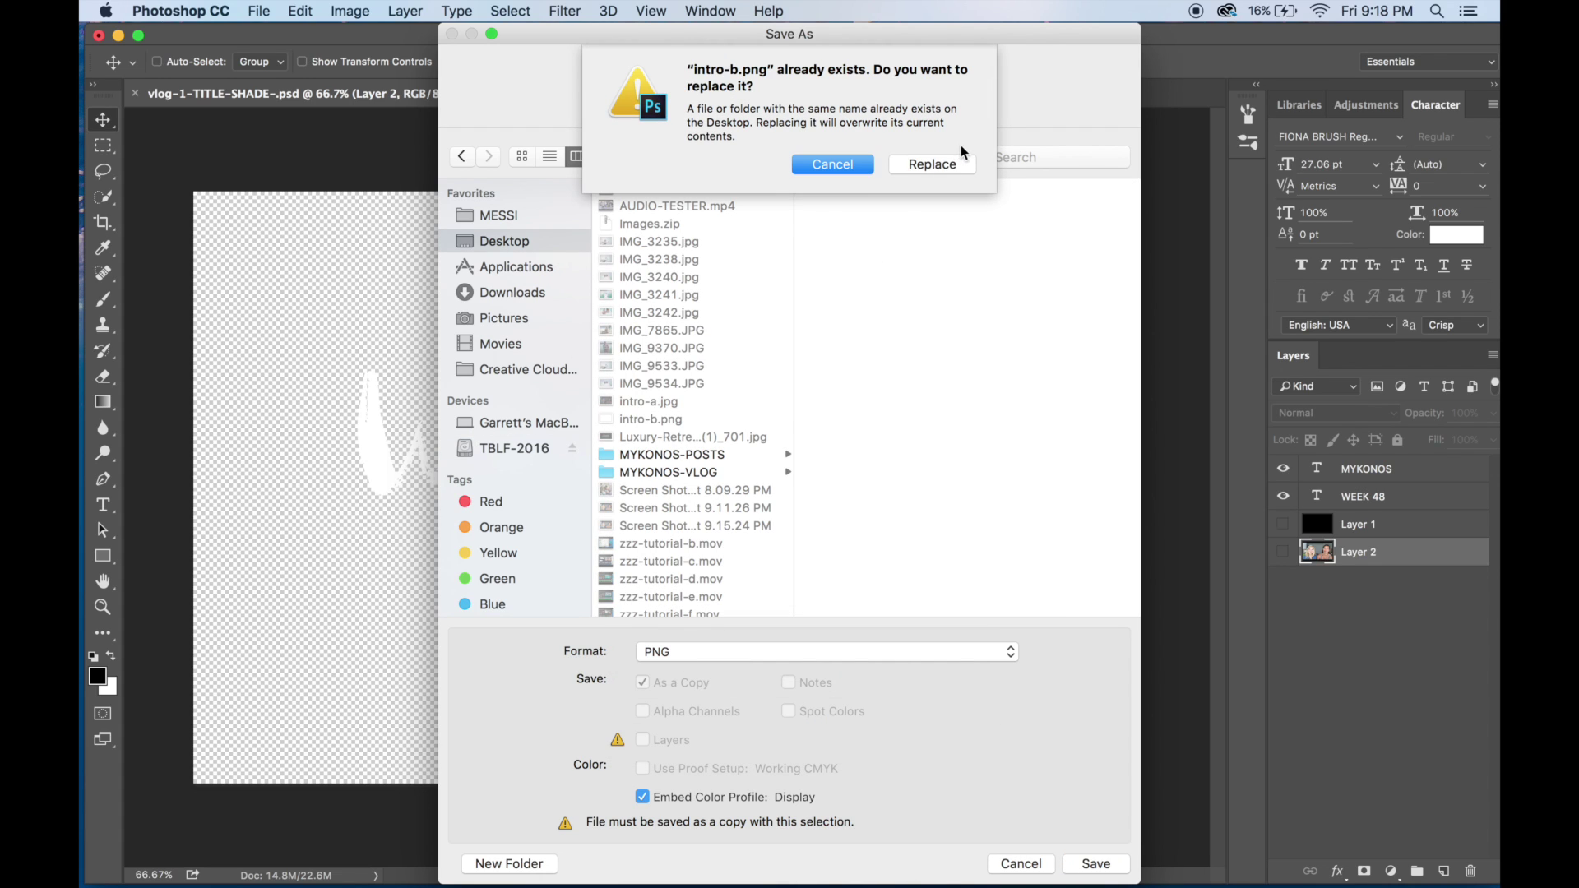
left_click(829, 165)
left_click(1016, 863)
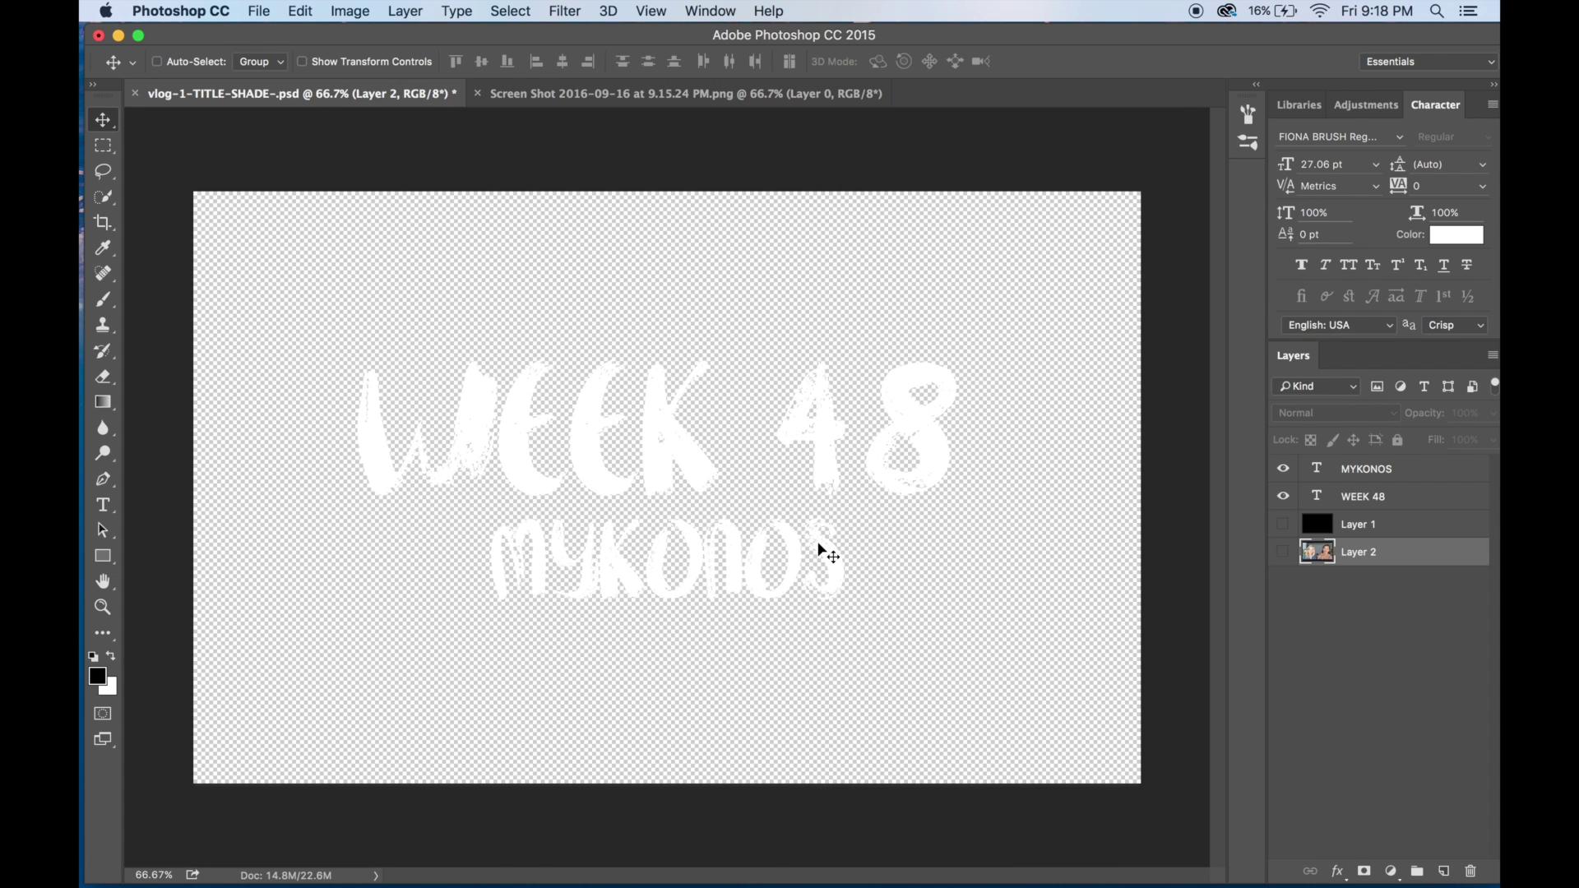
Save the transparent WEEK 48 / MYKONOS title to the Desktop as intro-c.png
key("super+shift+s")
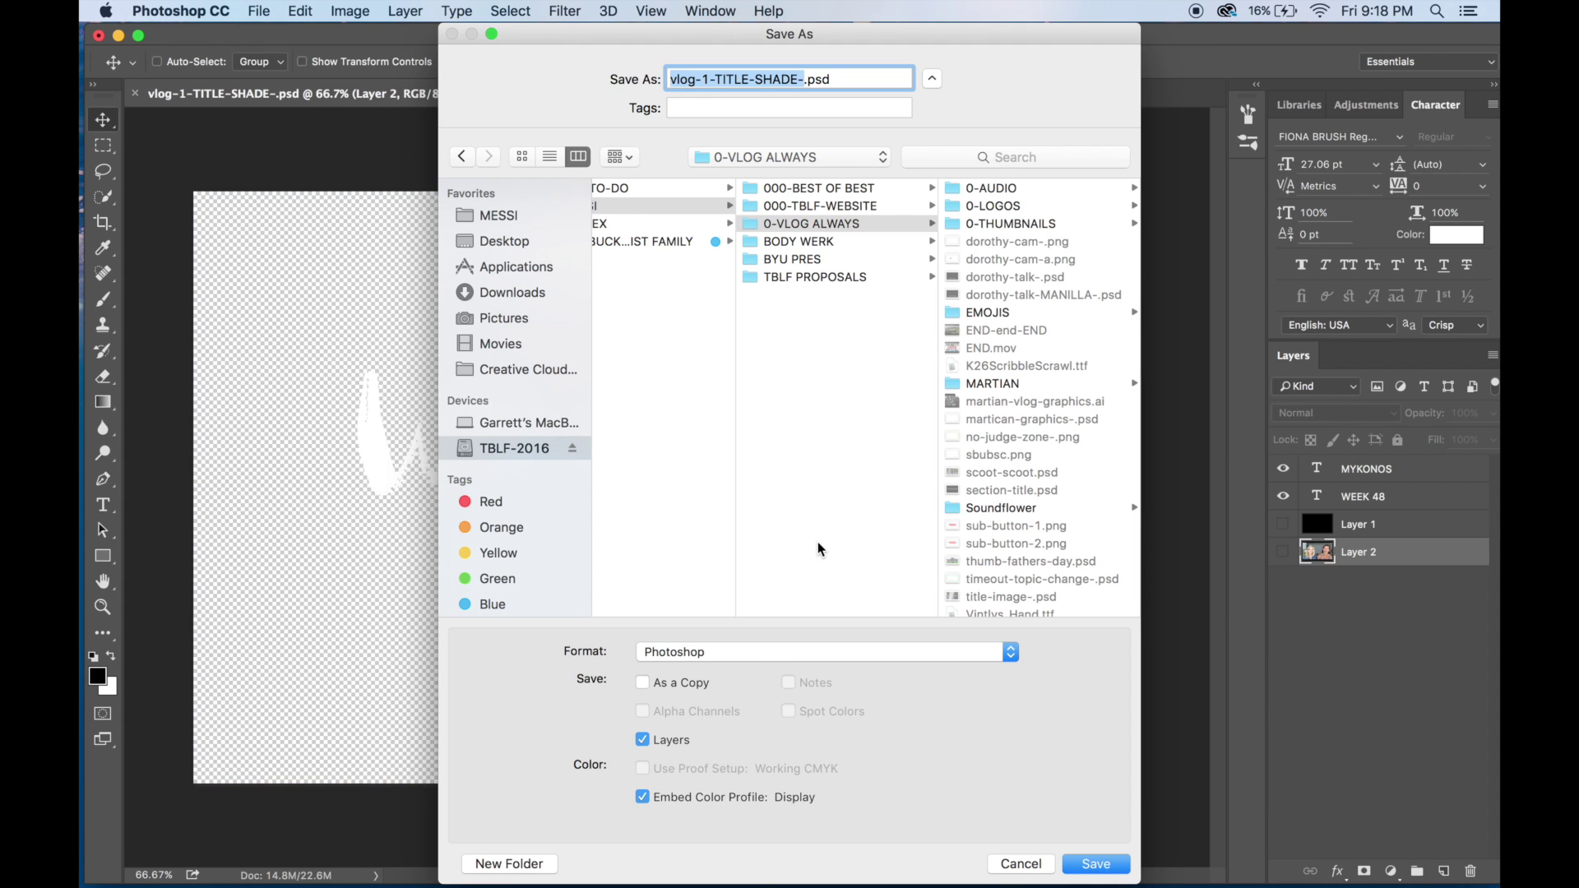
type("intro-c")
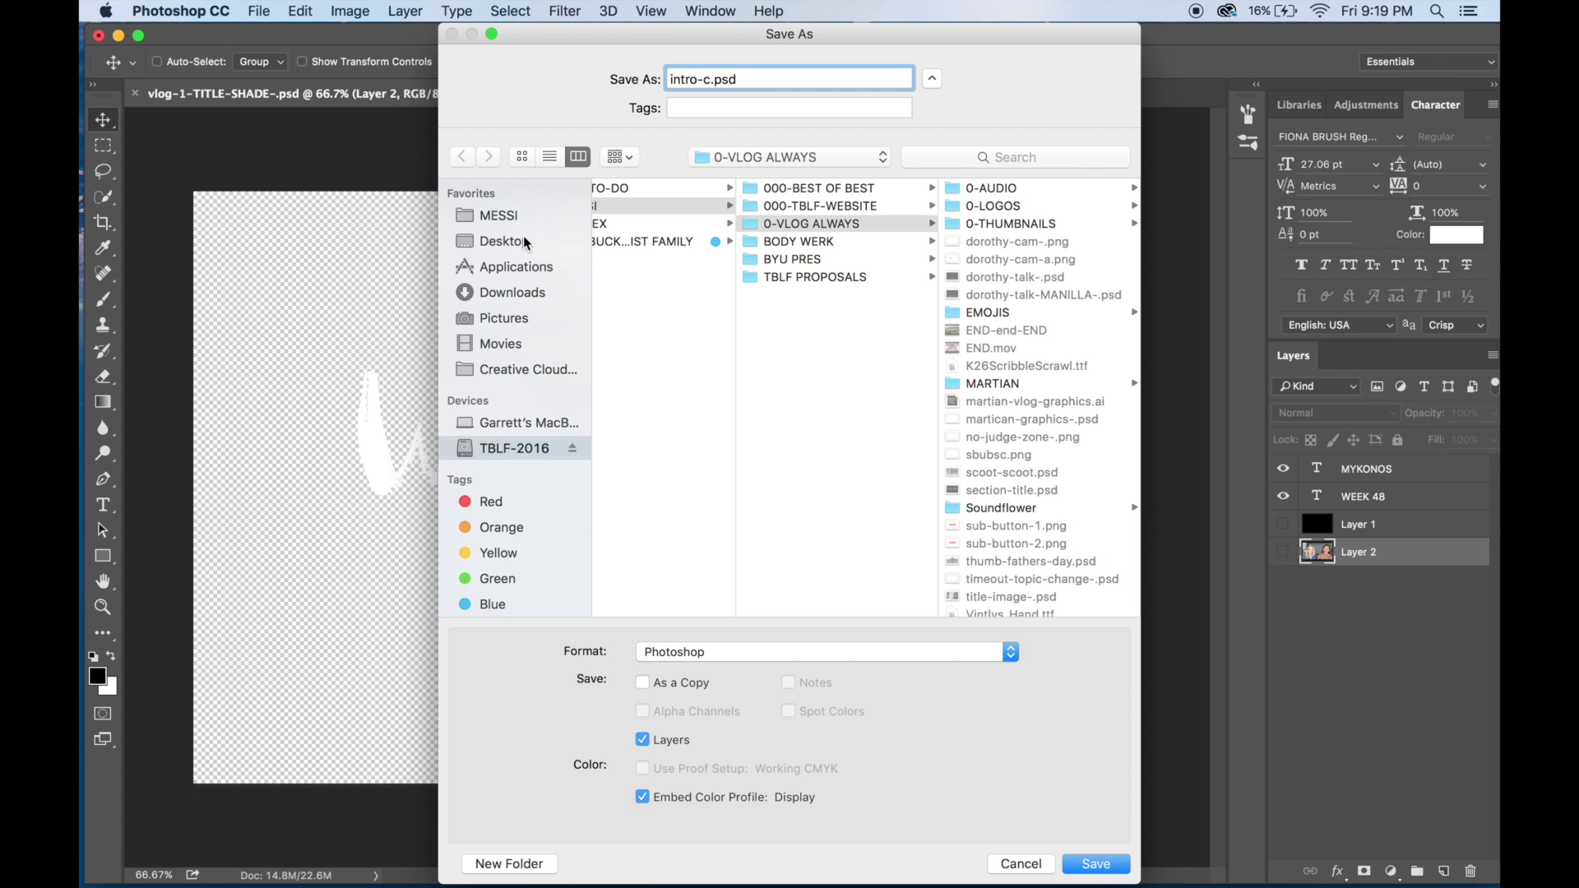
left_click(526, 241)
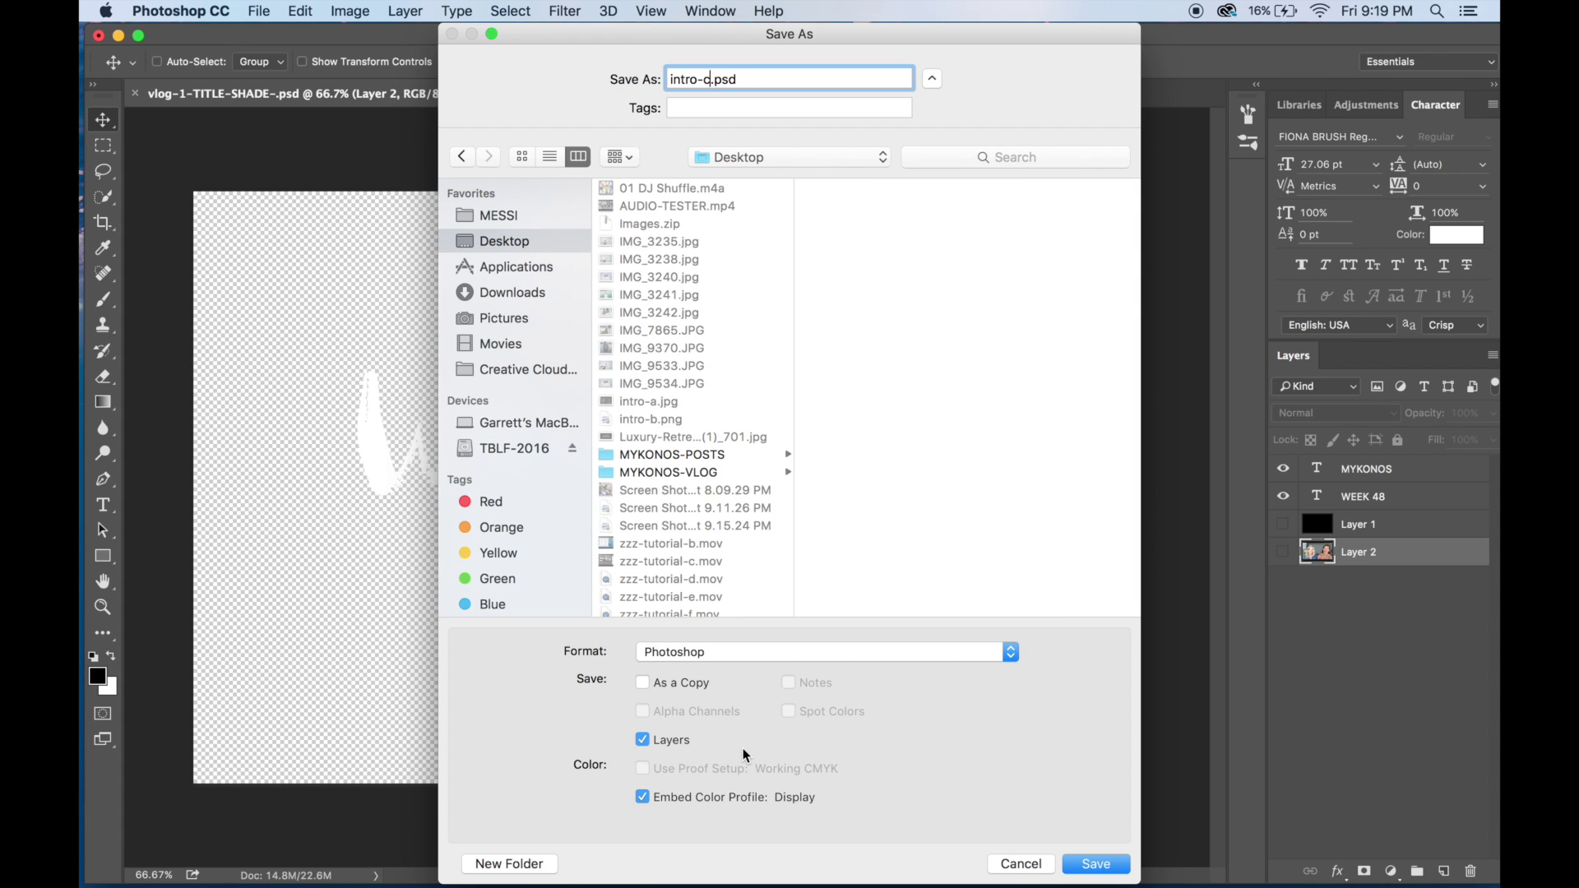
left_click(678, 658)
left_click(707, 849)
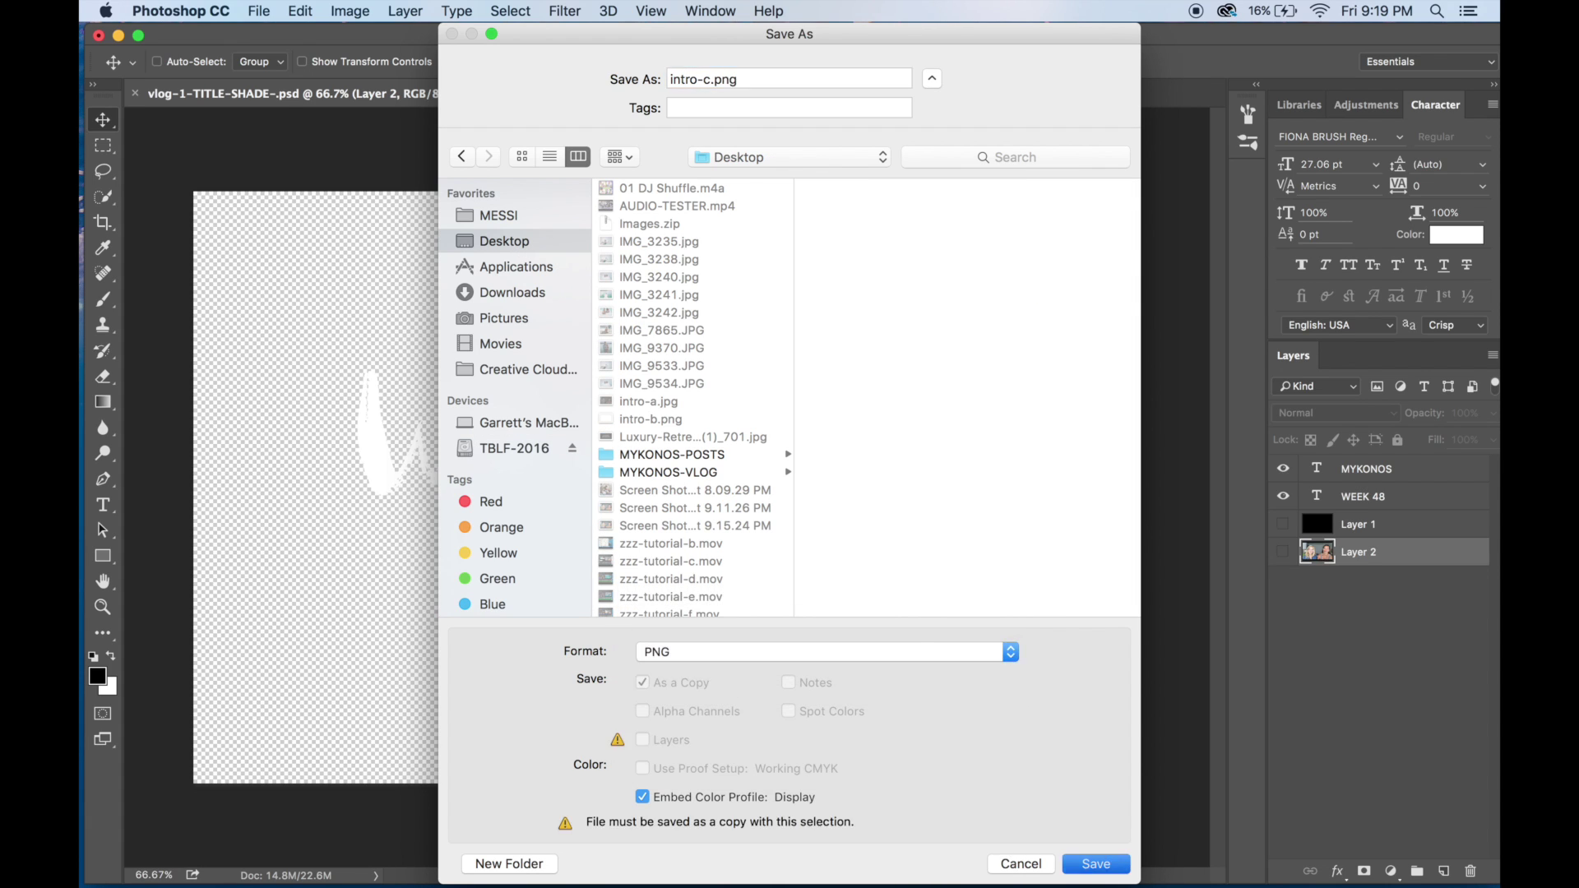
key("Return")
key("Return")
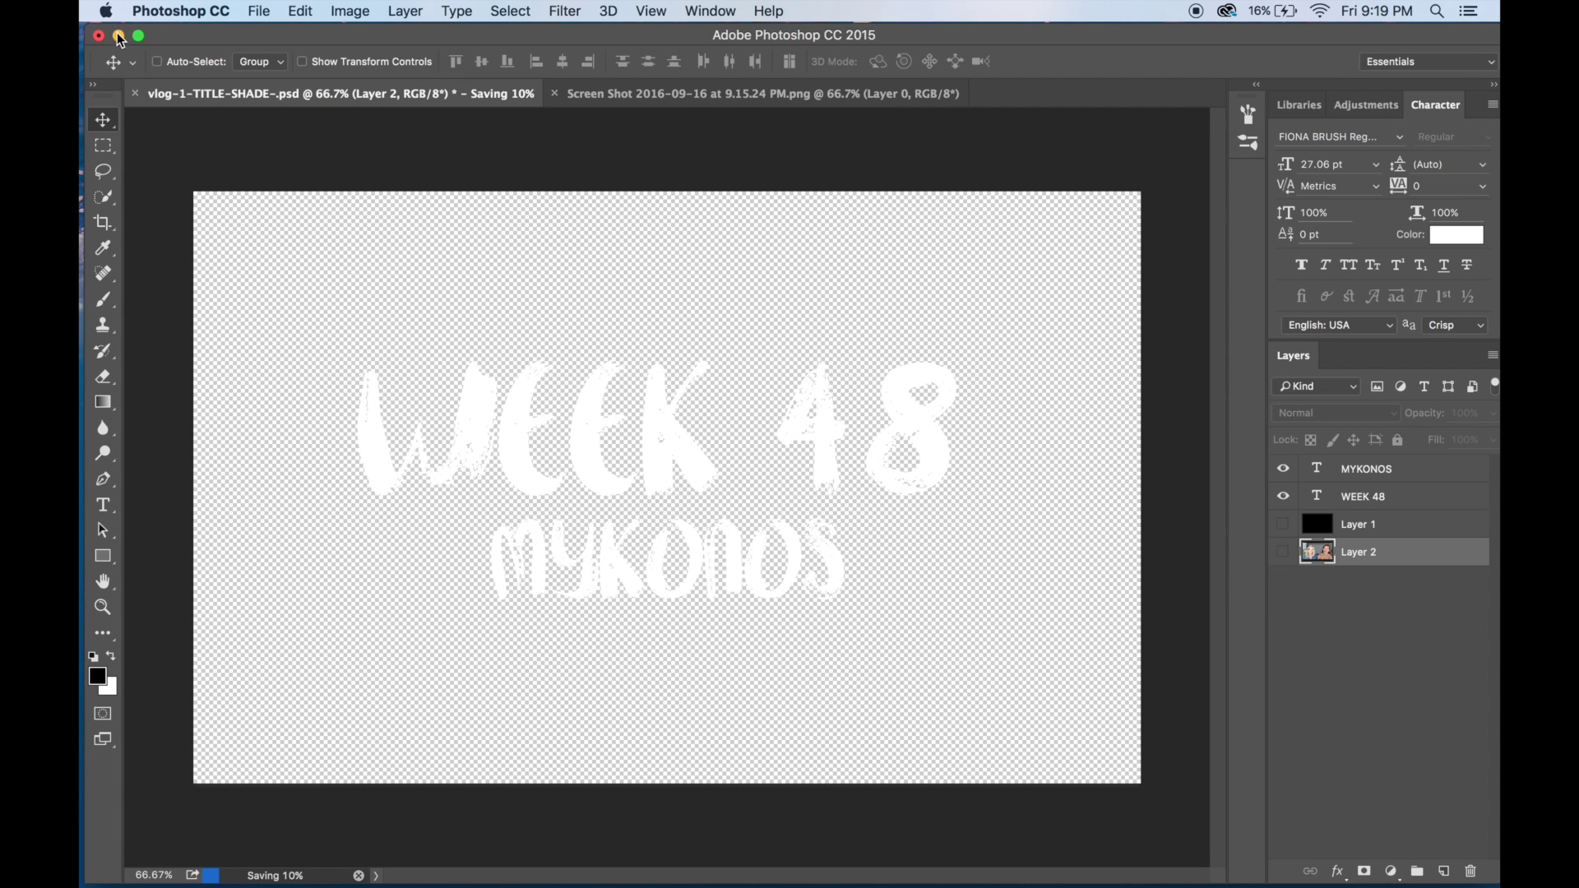
Finish saving intro-c.png and list the Desktop files in Finder beside iMovie
left_click(119, 35)
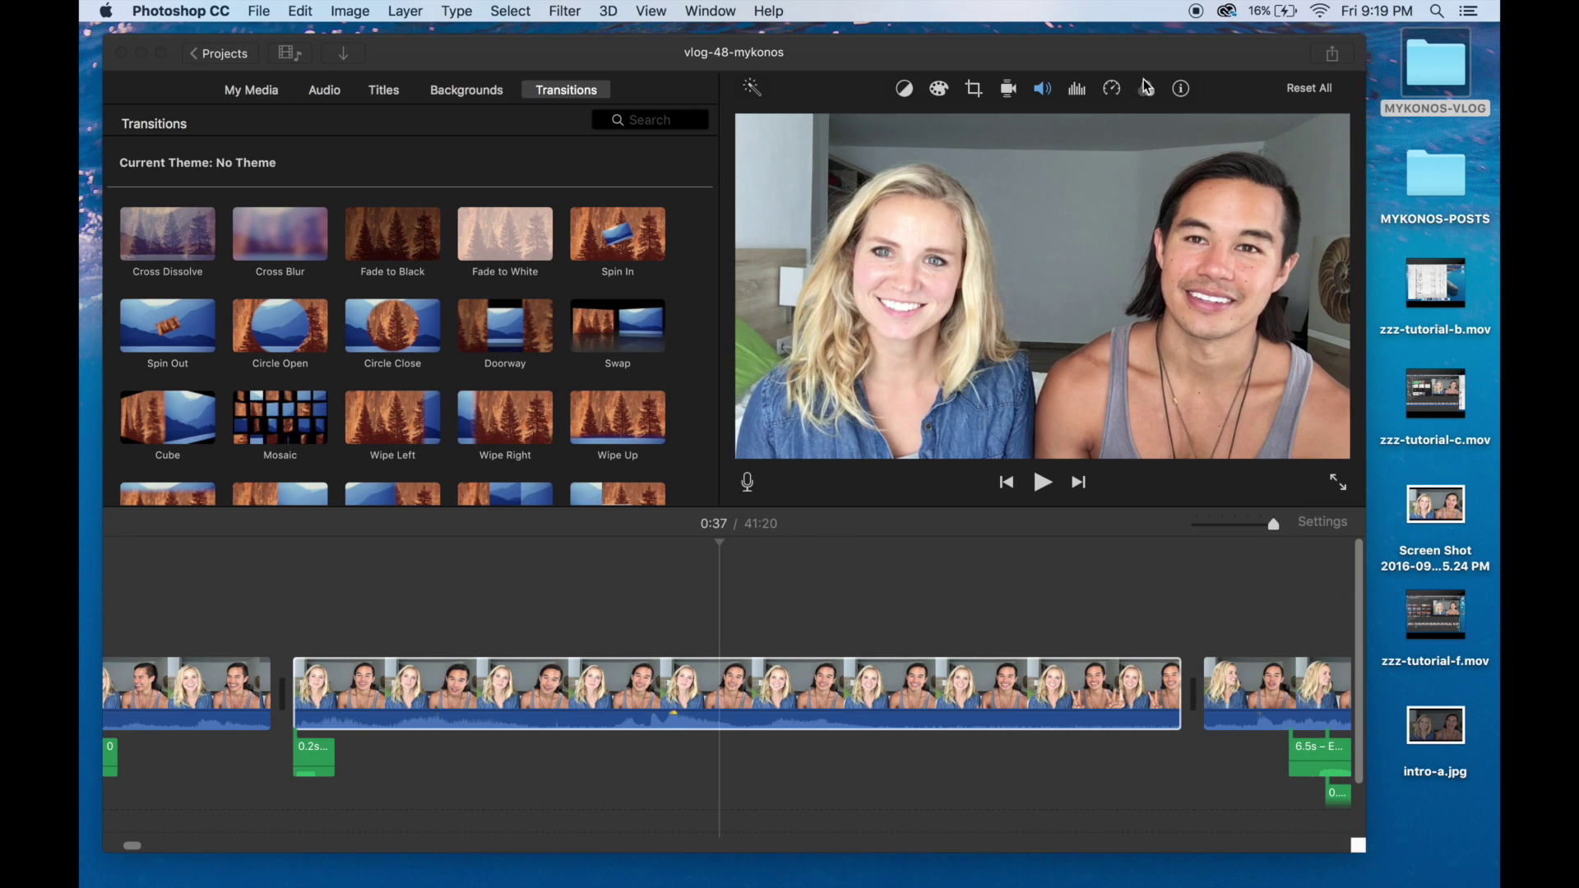
double_click(1430, 58)
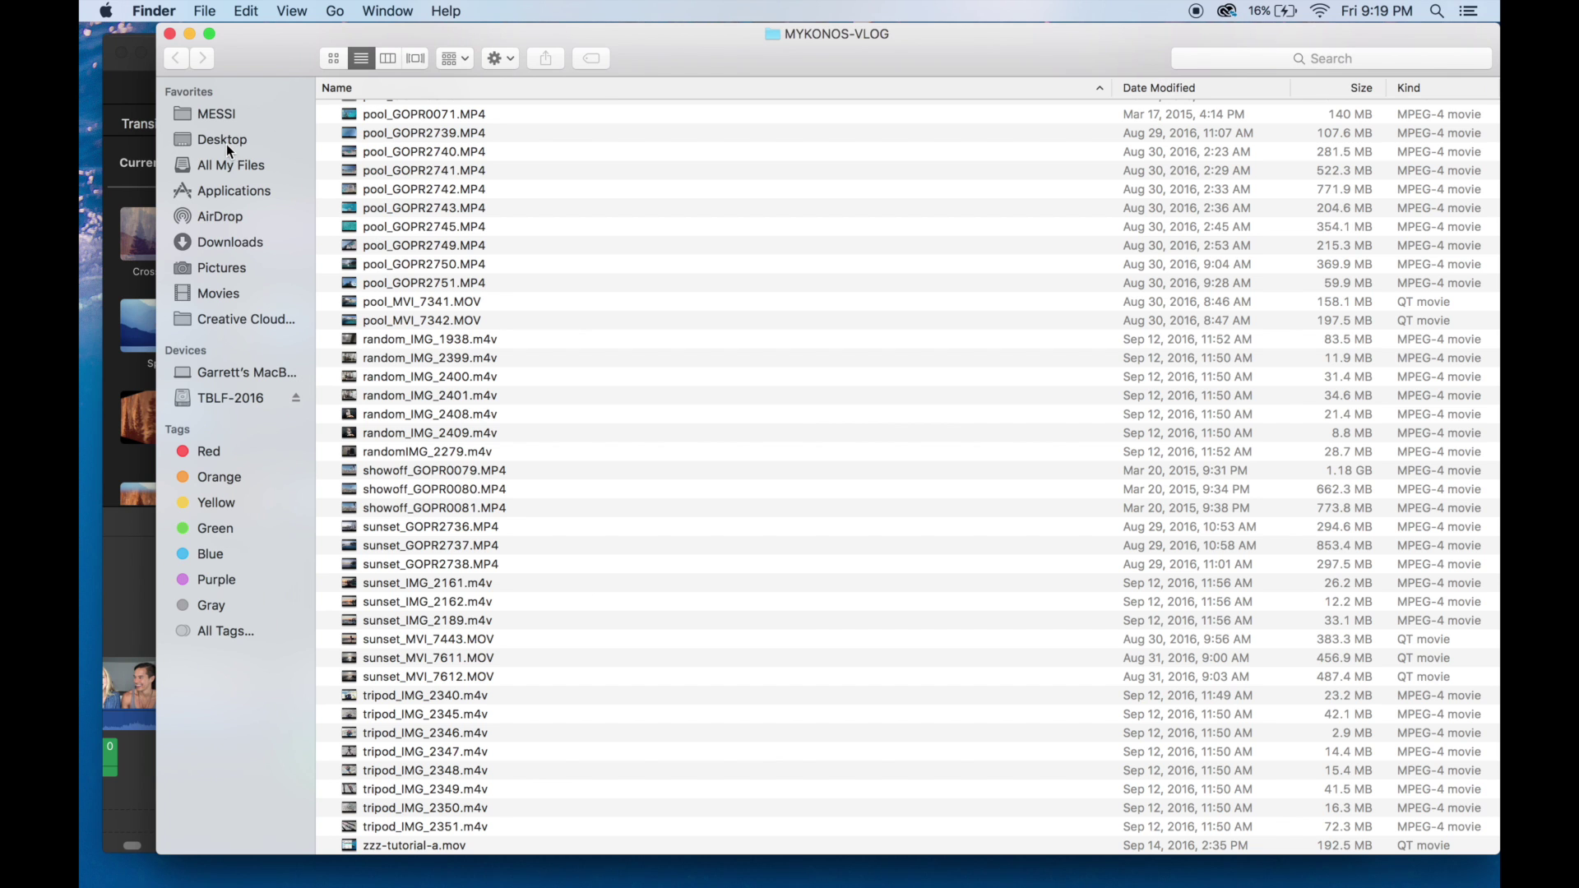
left_click(225, 142)
left_click(360, 57)
left_click_drag(313, 57, 1142, 6)
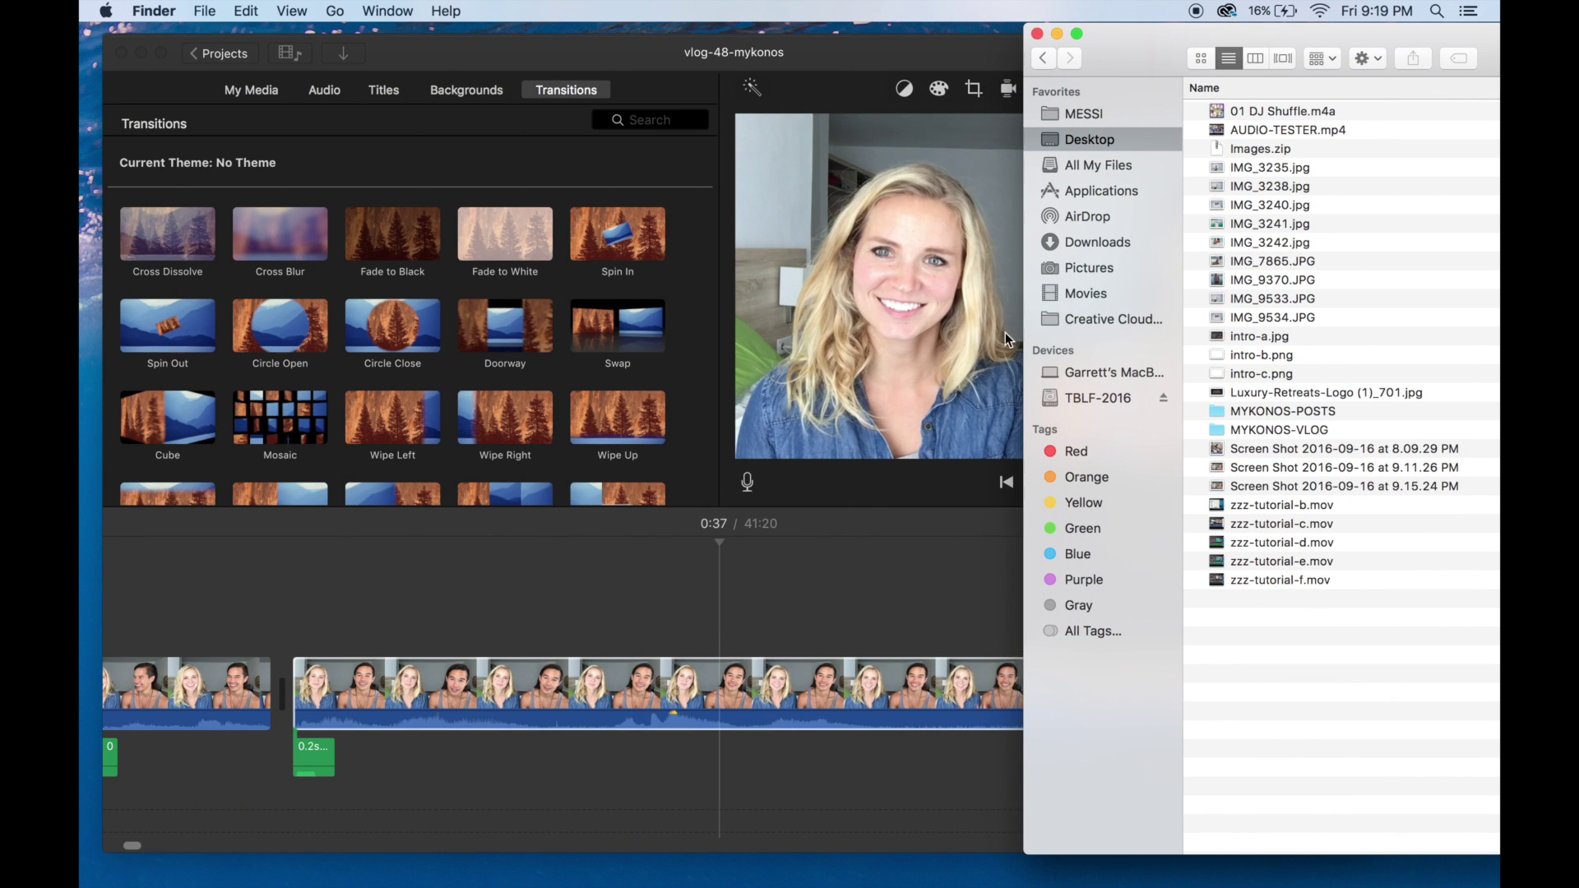
Split the long talking-to-camera clip at the 0:37 playhead
left_click(728, 693)
right_click(722, 685)
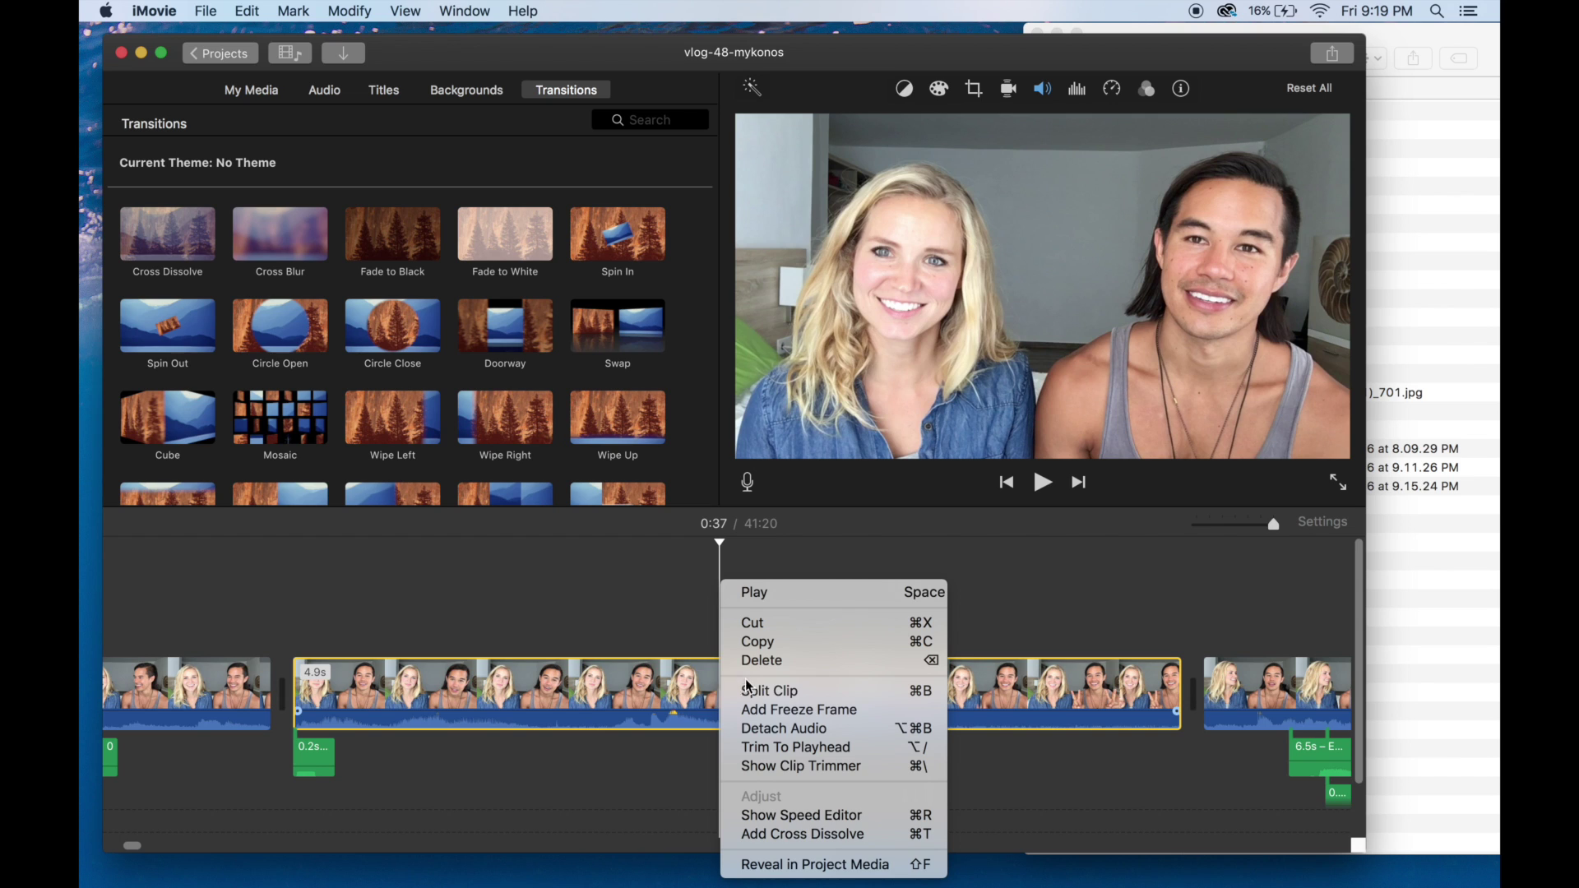
left_click(761, 691)
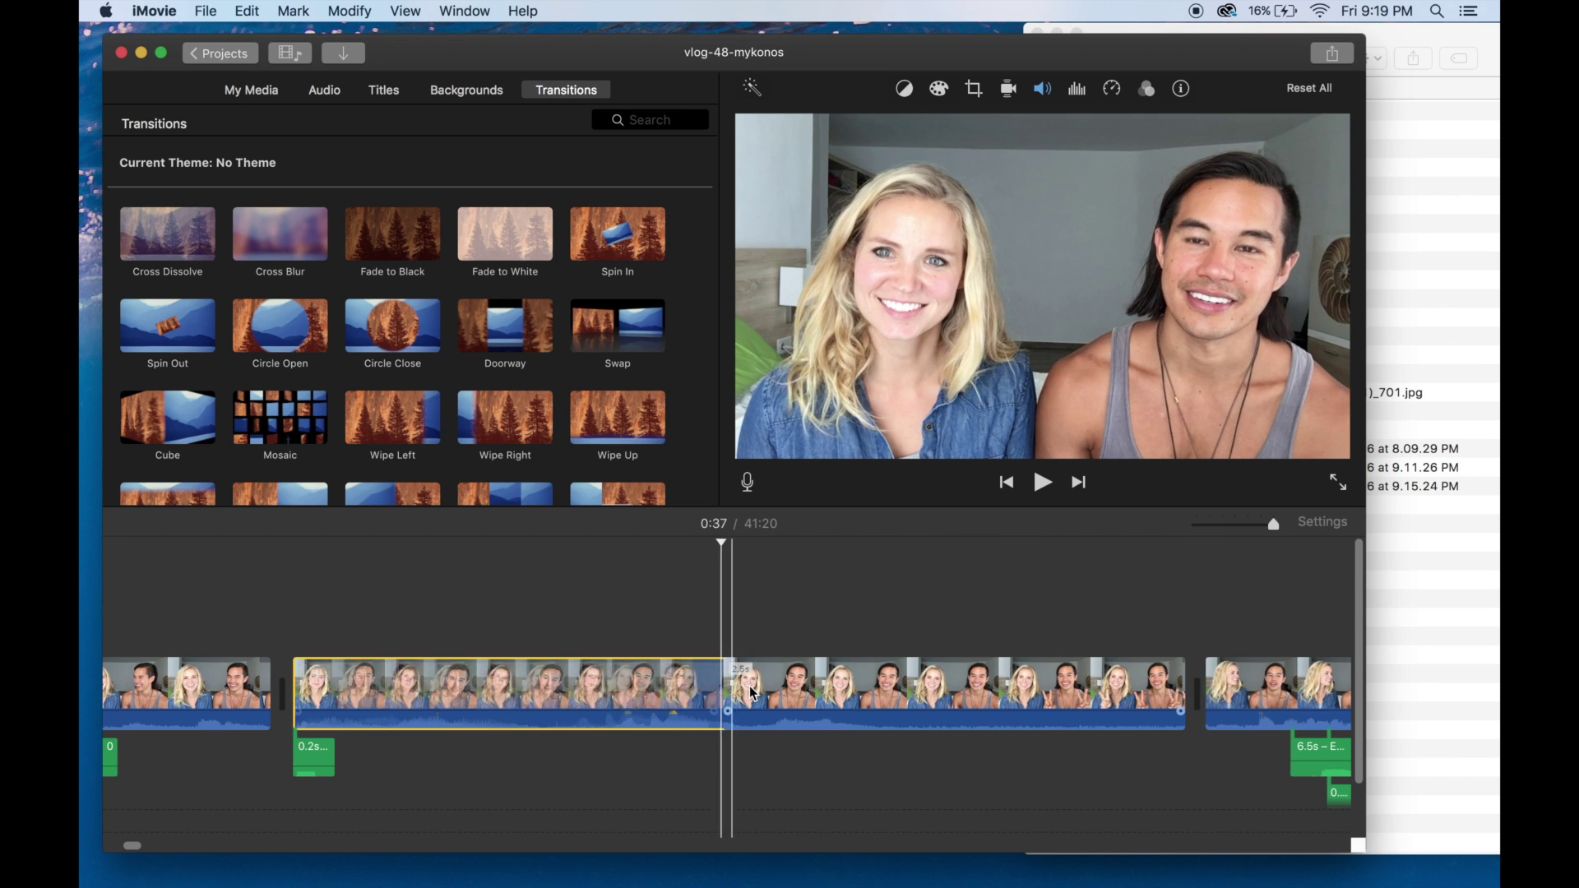
Drop intro-a.jpg from the Desktop into the timeline at the 0:37 split
left_click(1434, 589)
left_click_drag(1256, 329, 728, 666)
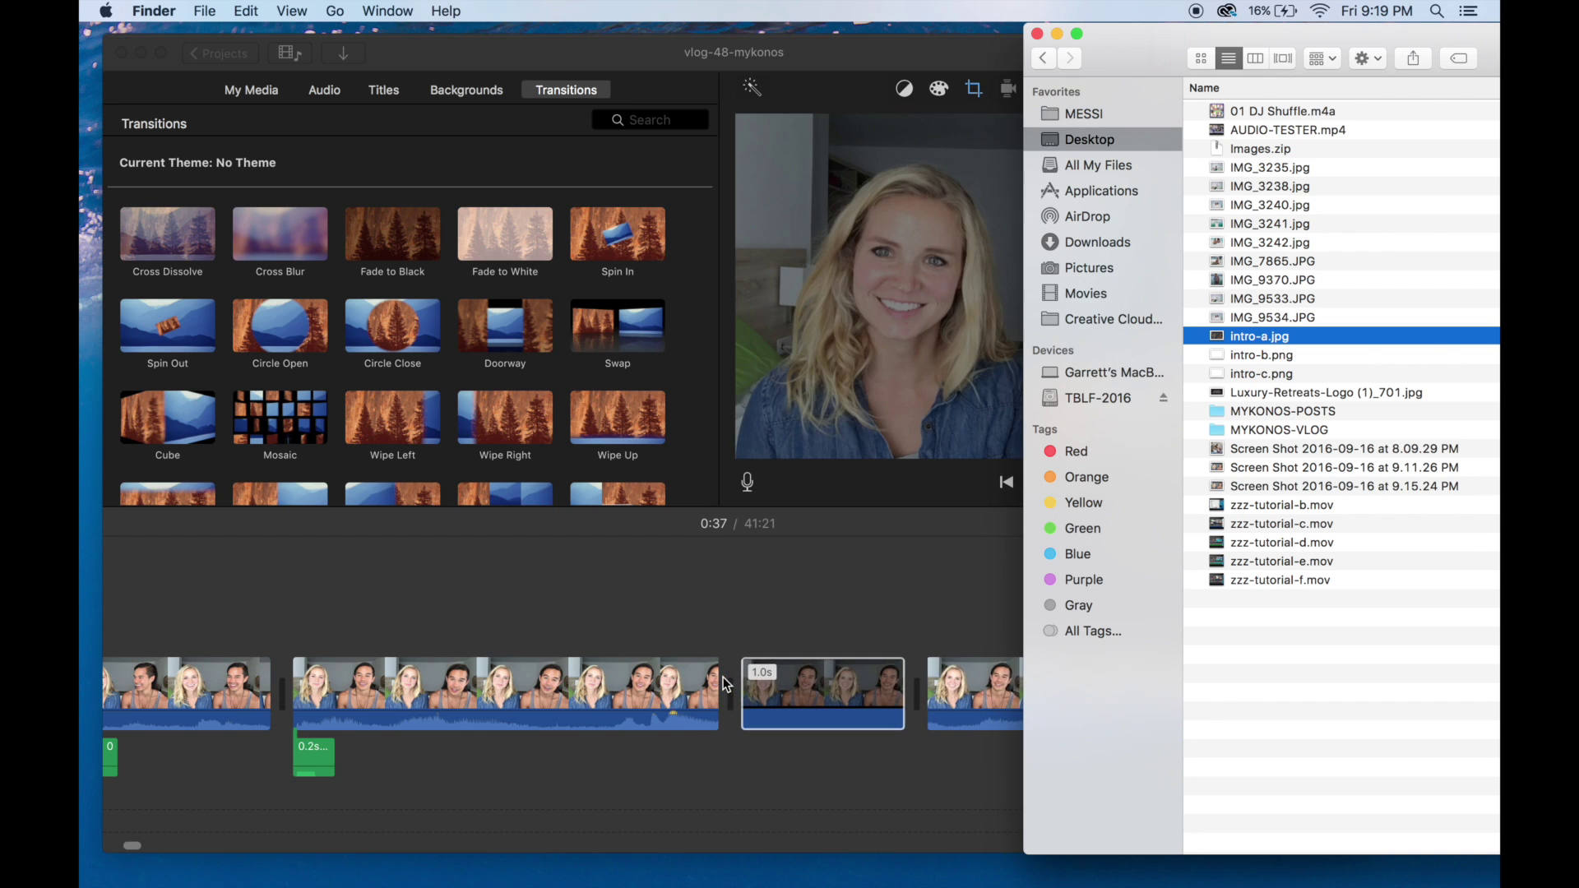
scroll(808, 615, "right", 5)
left_click(510, 699)
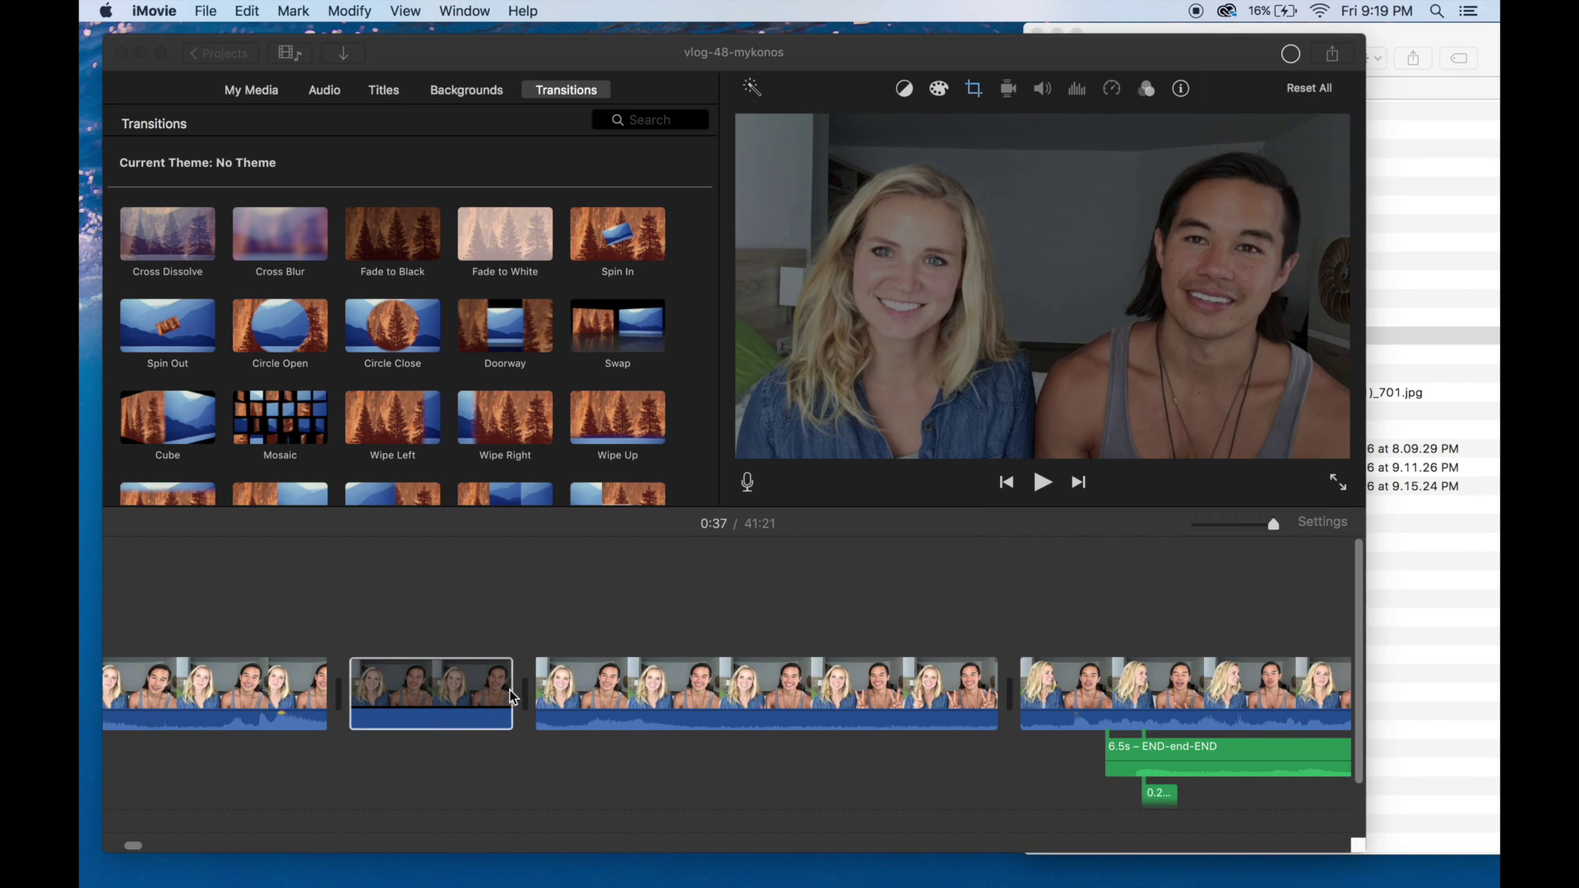
Stretch the intro-a still to 4.5s, then select intro-b.png in Finder
left_click_drag(511, 699, 1151, 658)
left_click(1216, 679)
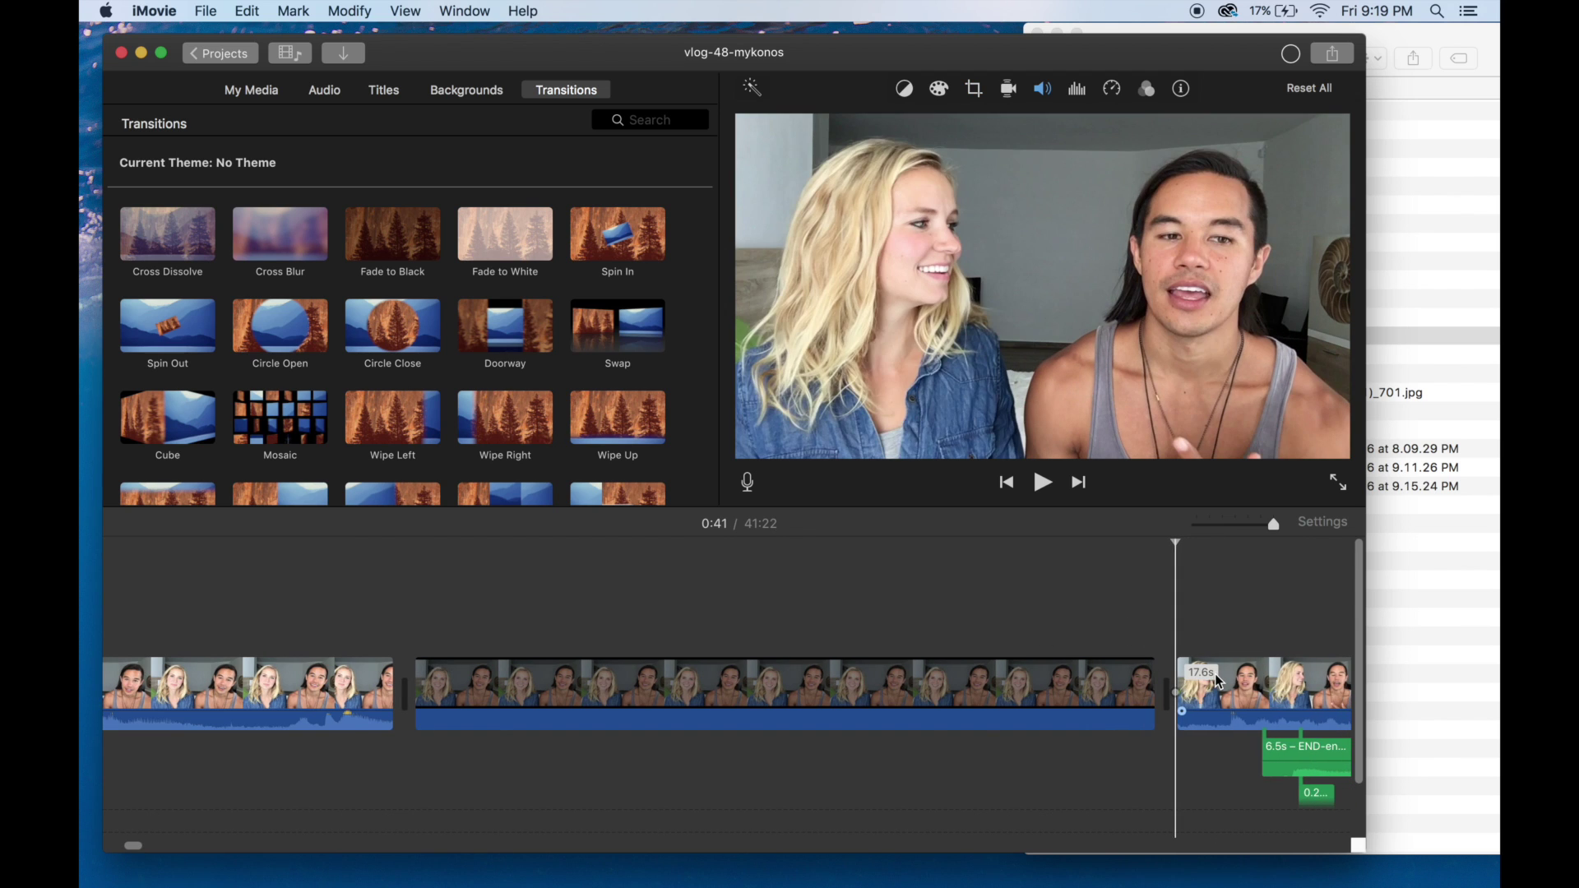
left_click(1424, 449)
left_click(1249, 355)
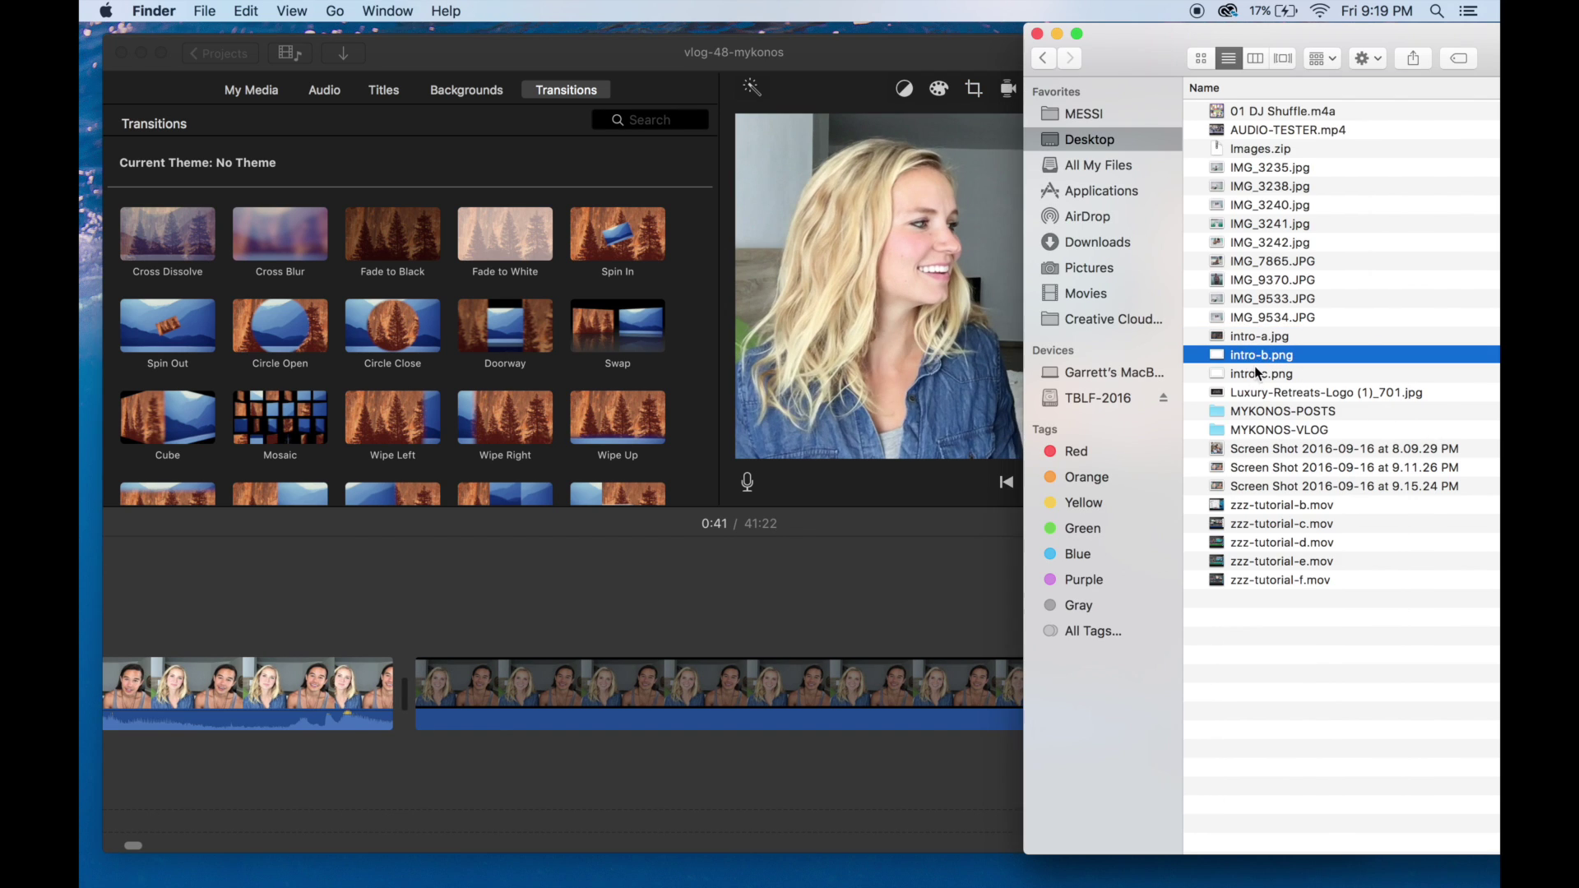
Place intro-b.png and intro-c.png as title overlays above the talking clip
left_click(1256, 371, "shift")
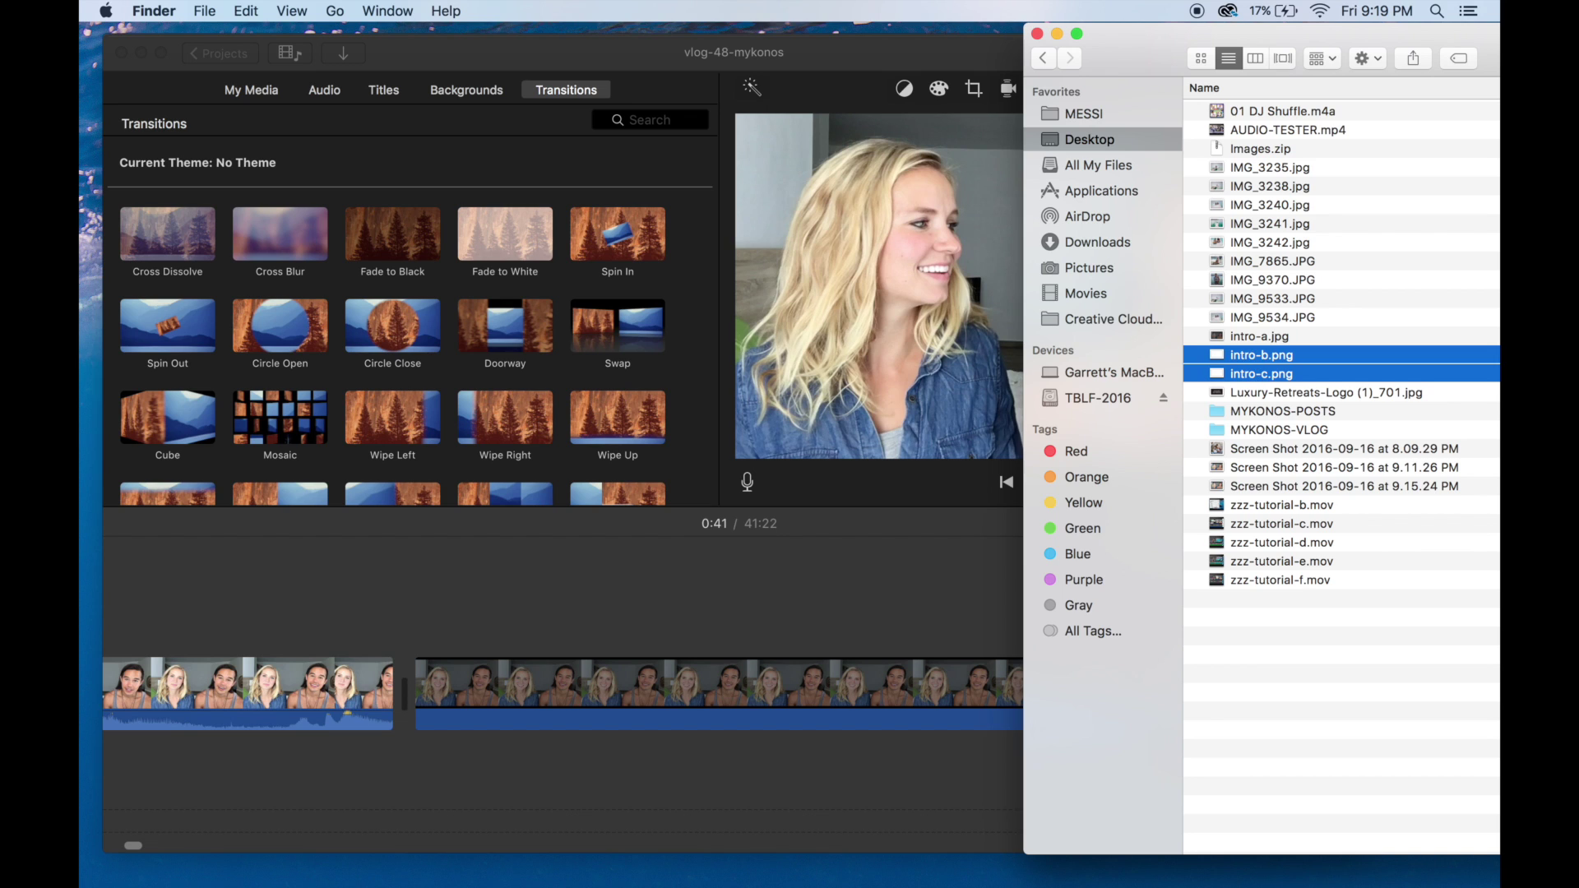
left_click_drag(1256, 371, 600, 605)
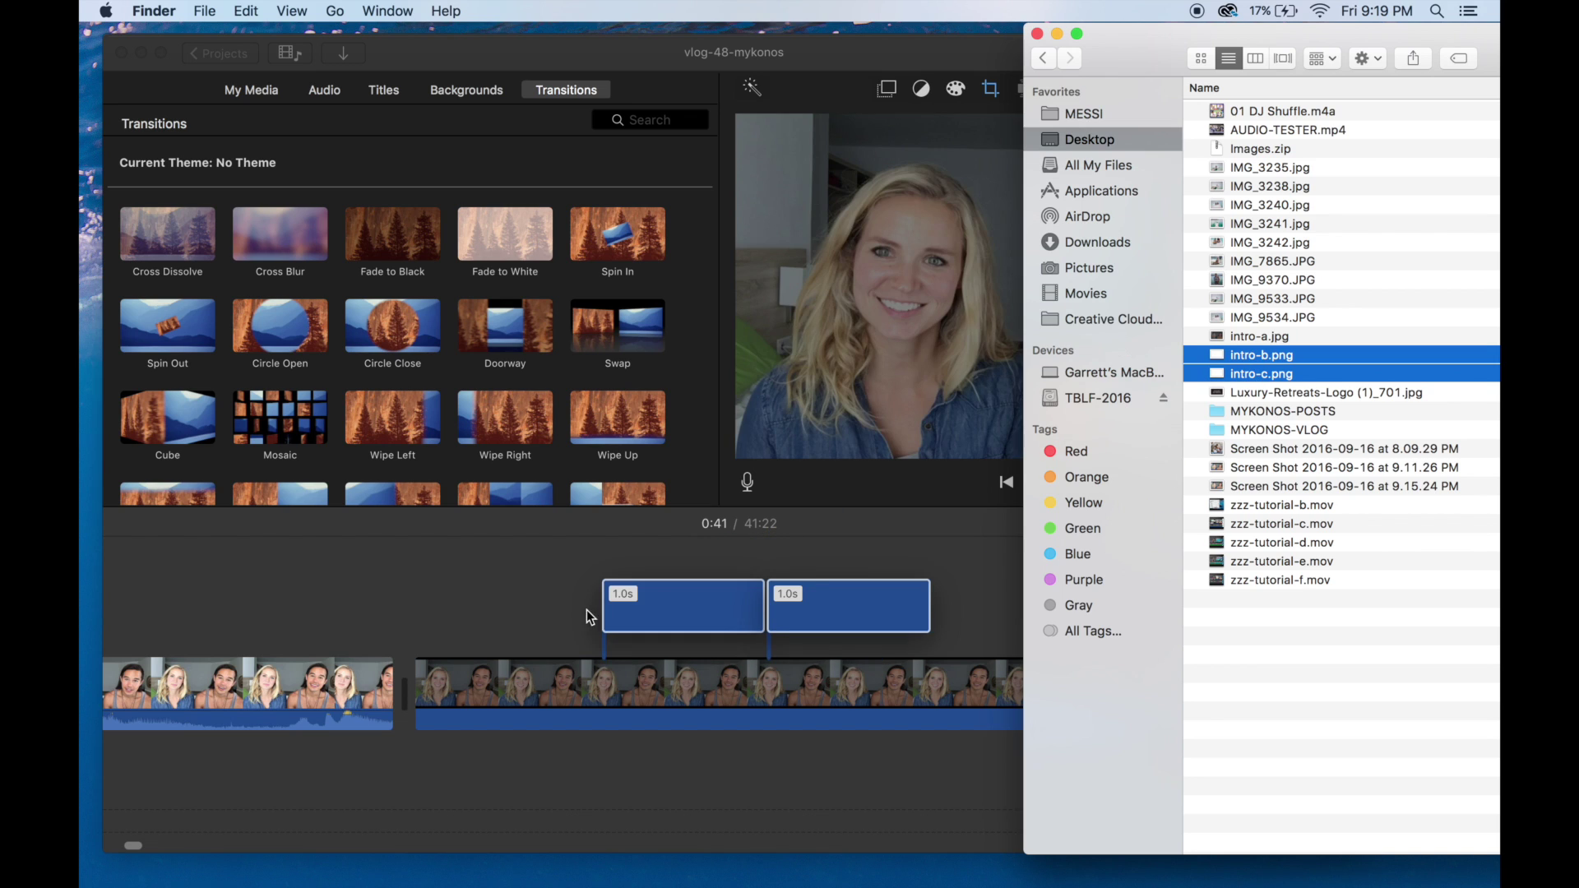
left_click(553, 616)
Preview the WEEK 48 overlays around 0:38–0:41 and slide the END-end-END music earlier
left_click(564, 600)
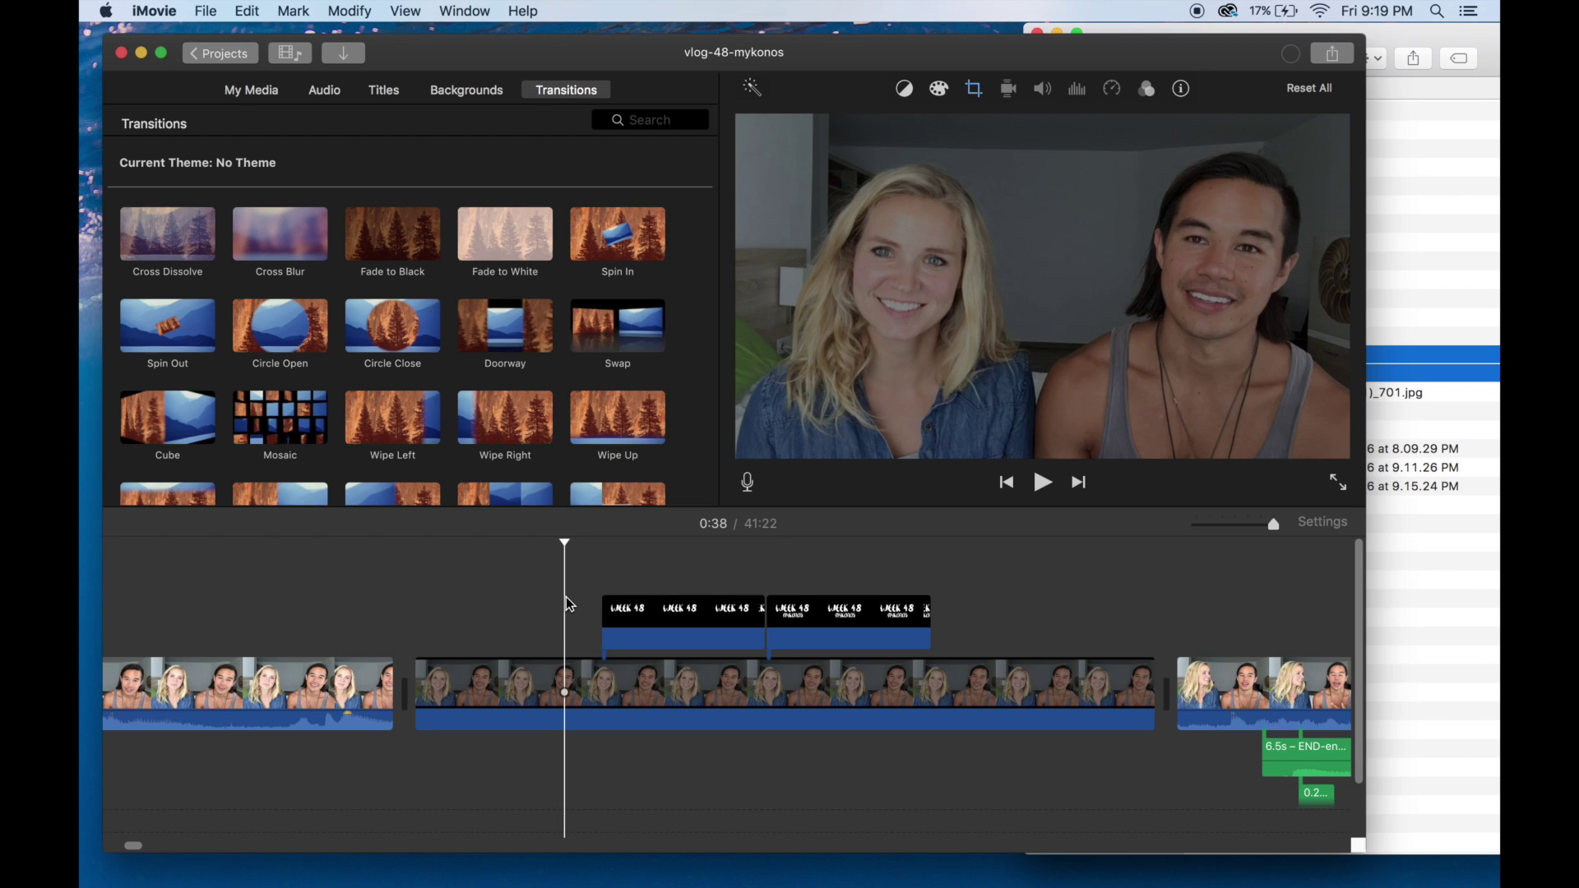
left_click(817, 575)
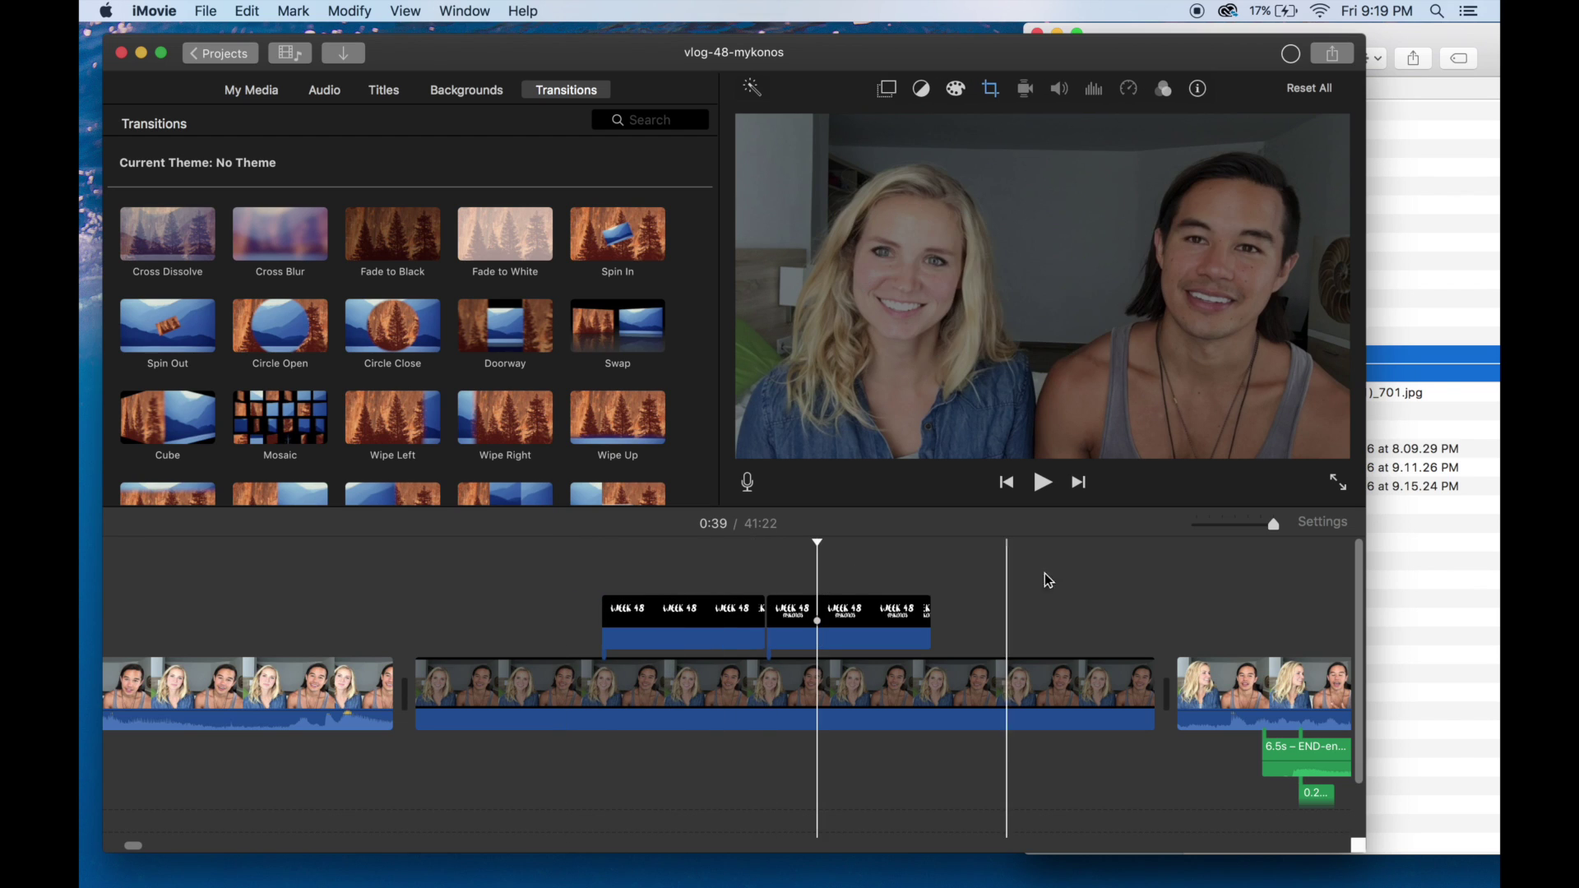
left_click(1047, 579)
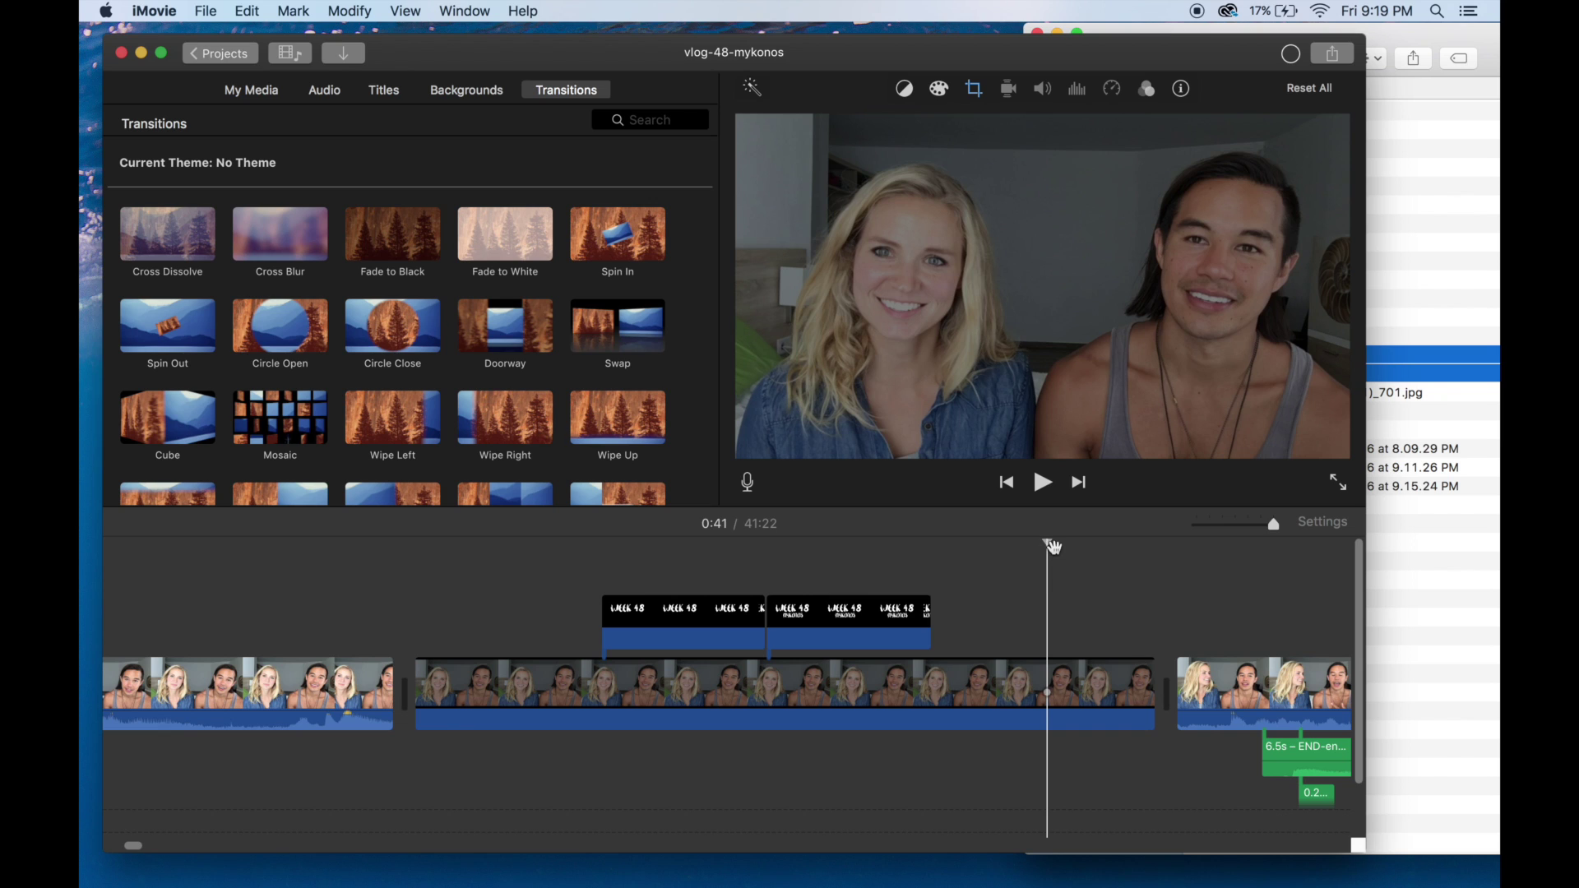
left_click_drag(1316, 752, 412, 705)
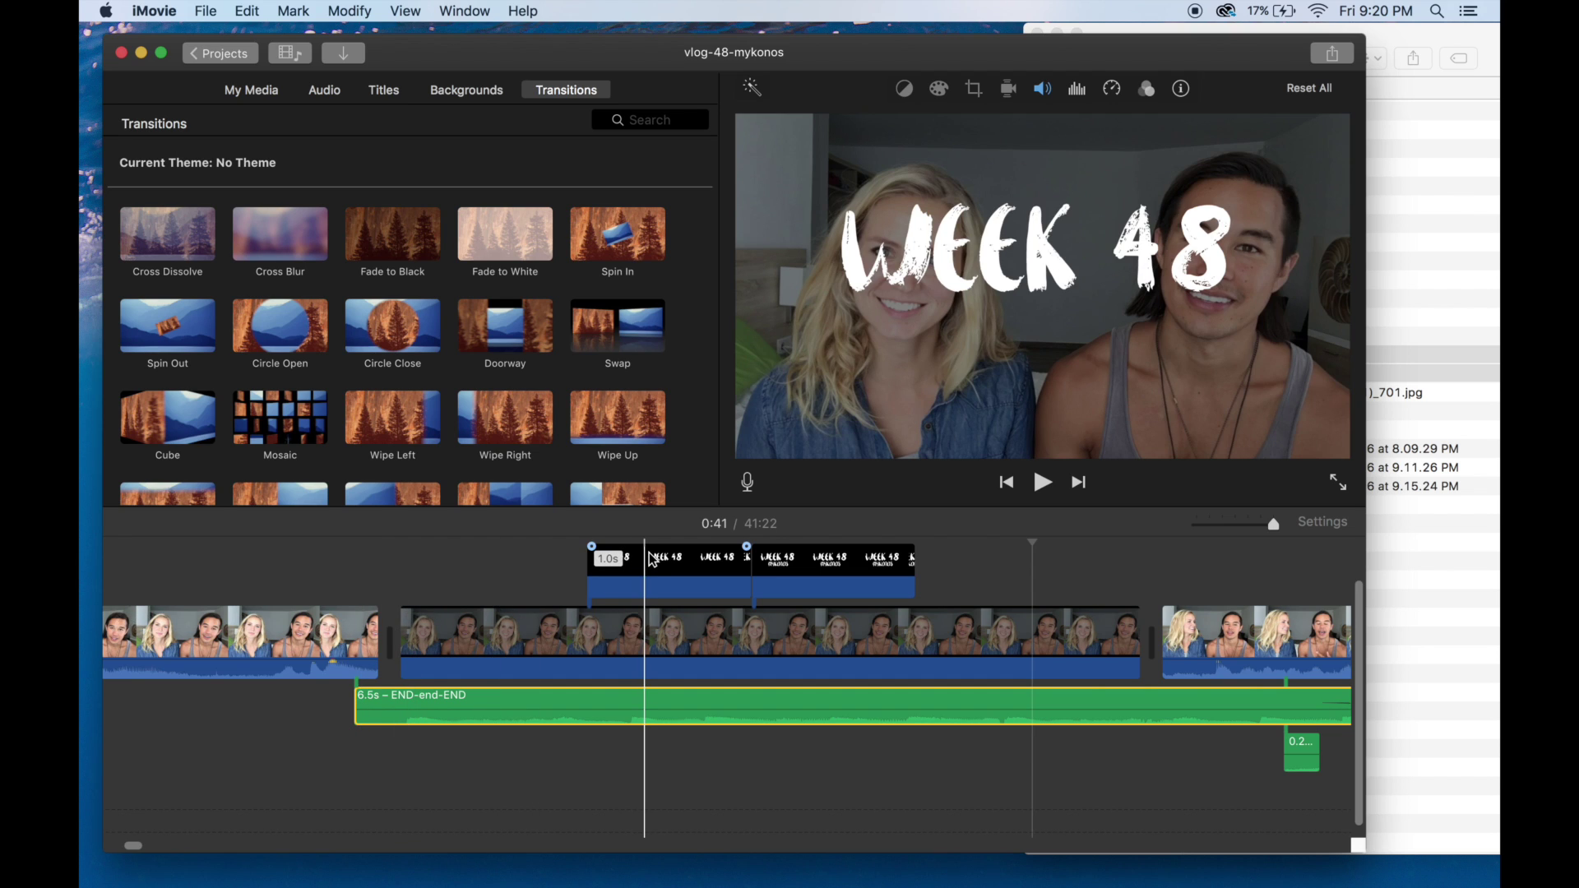
Nudge the END-end-END music start earlier after a playback check, and move the second title overlay later
scroll(664, 705, "up", 2)
scroll(664, 706, "left", 1)
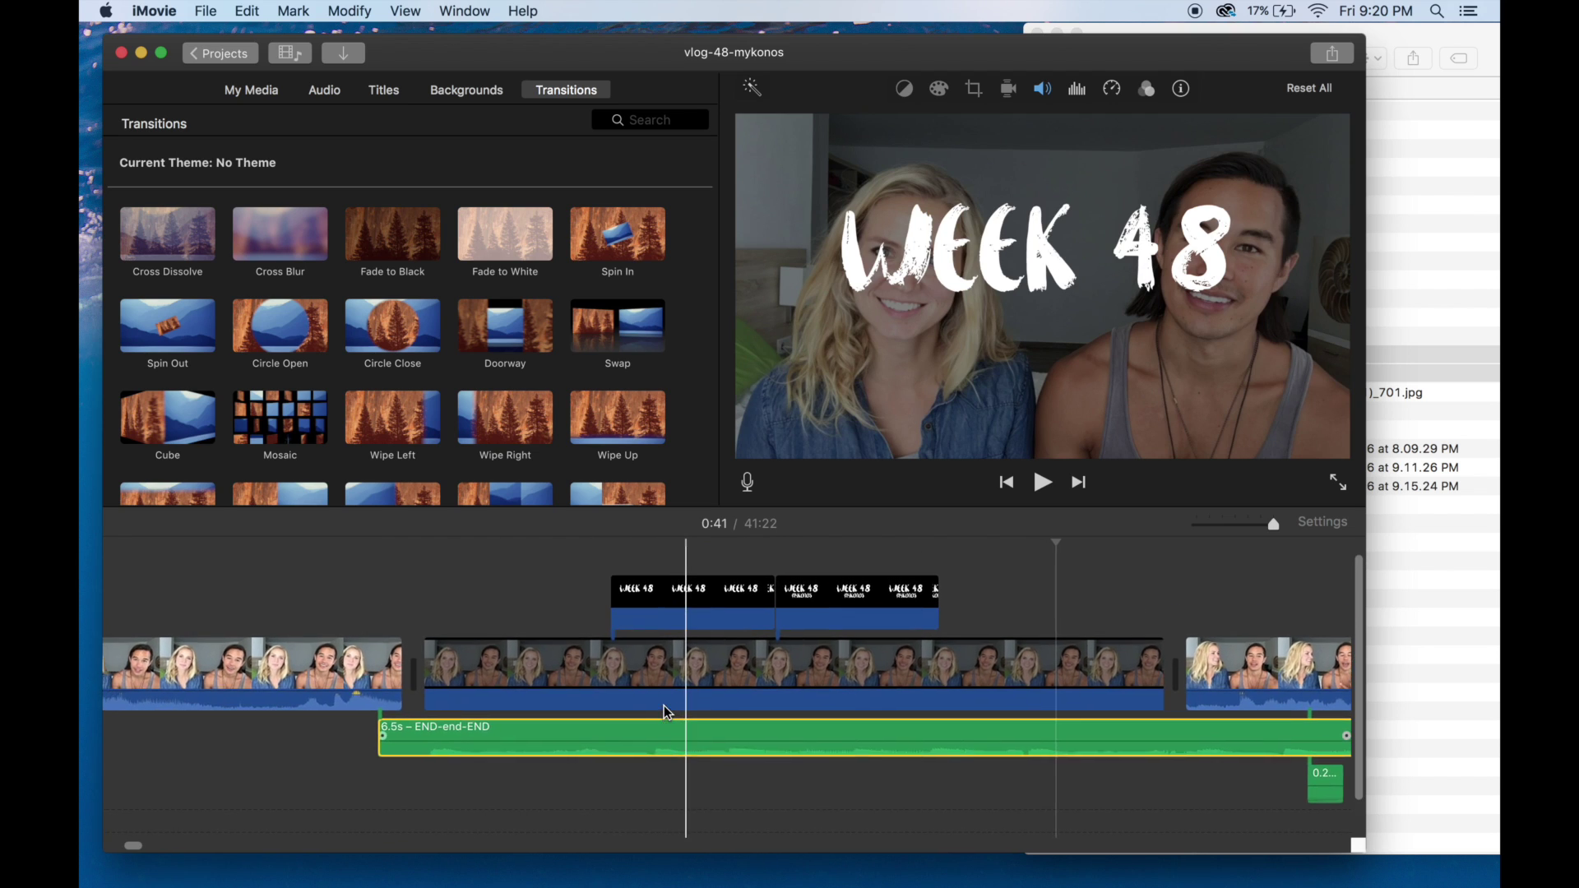
key("space")
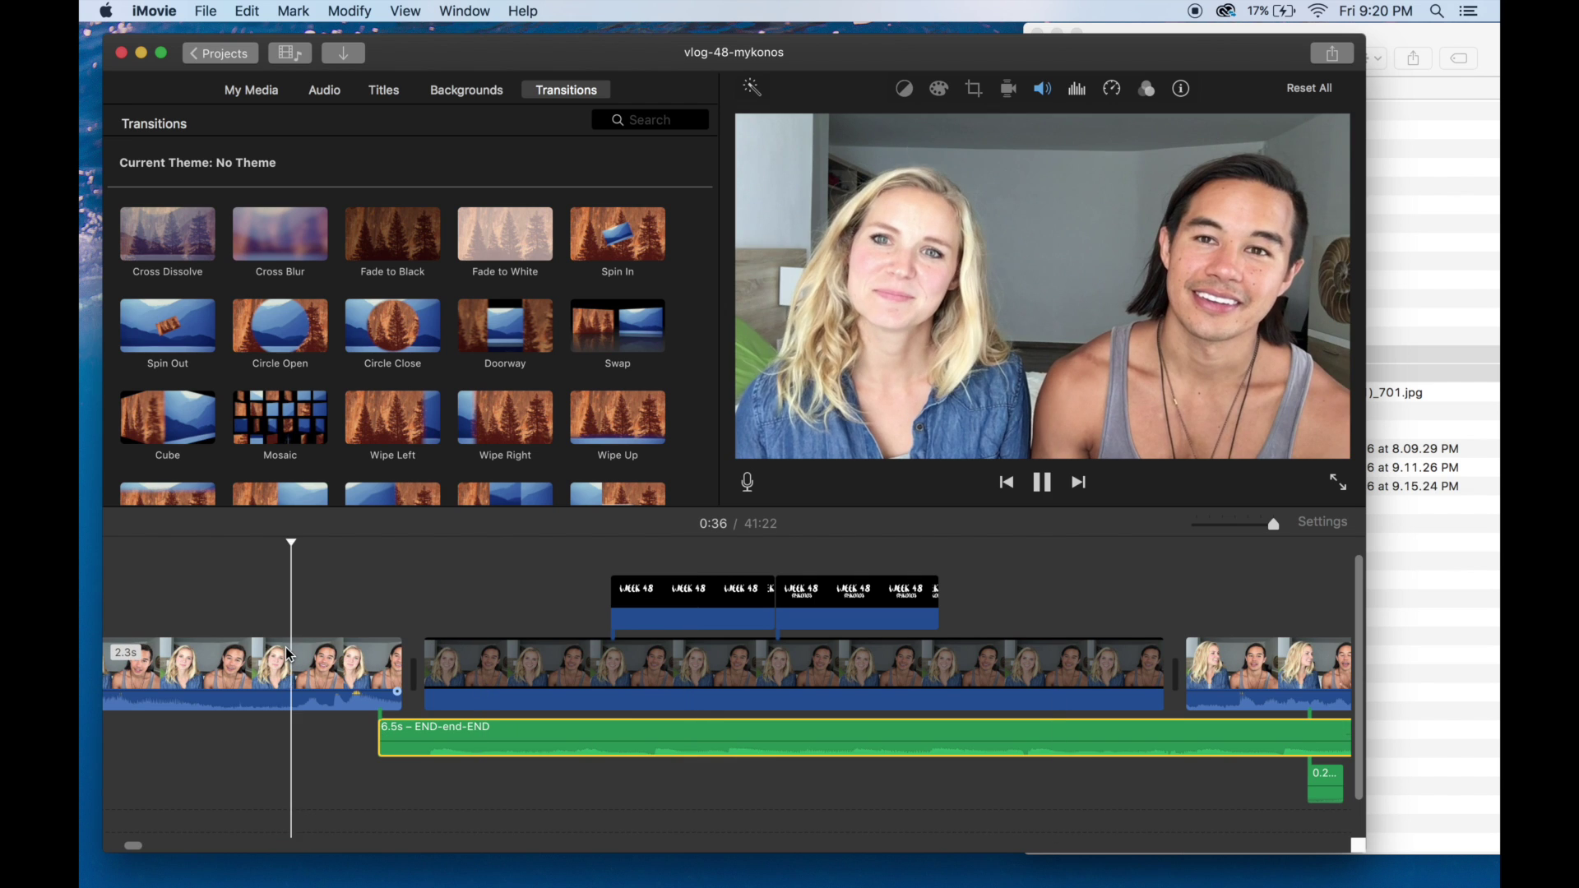
key("space")
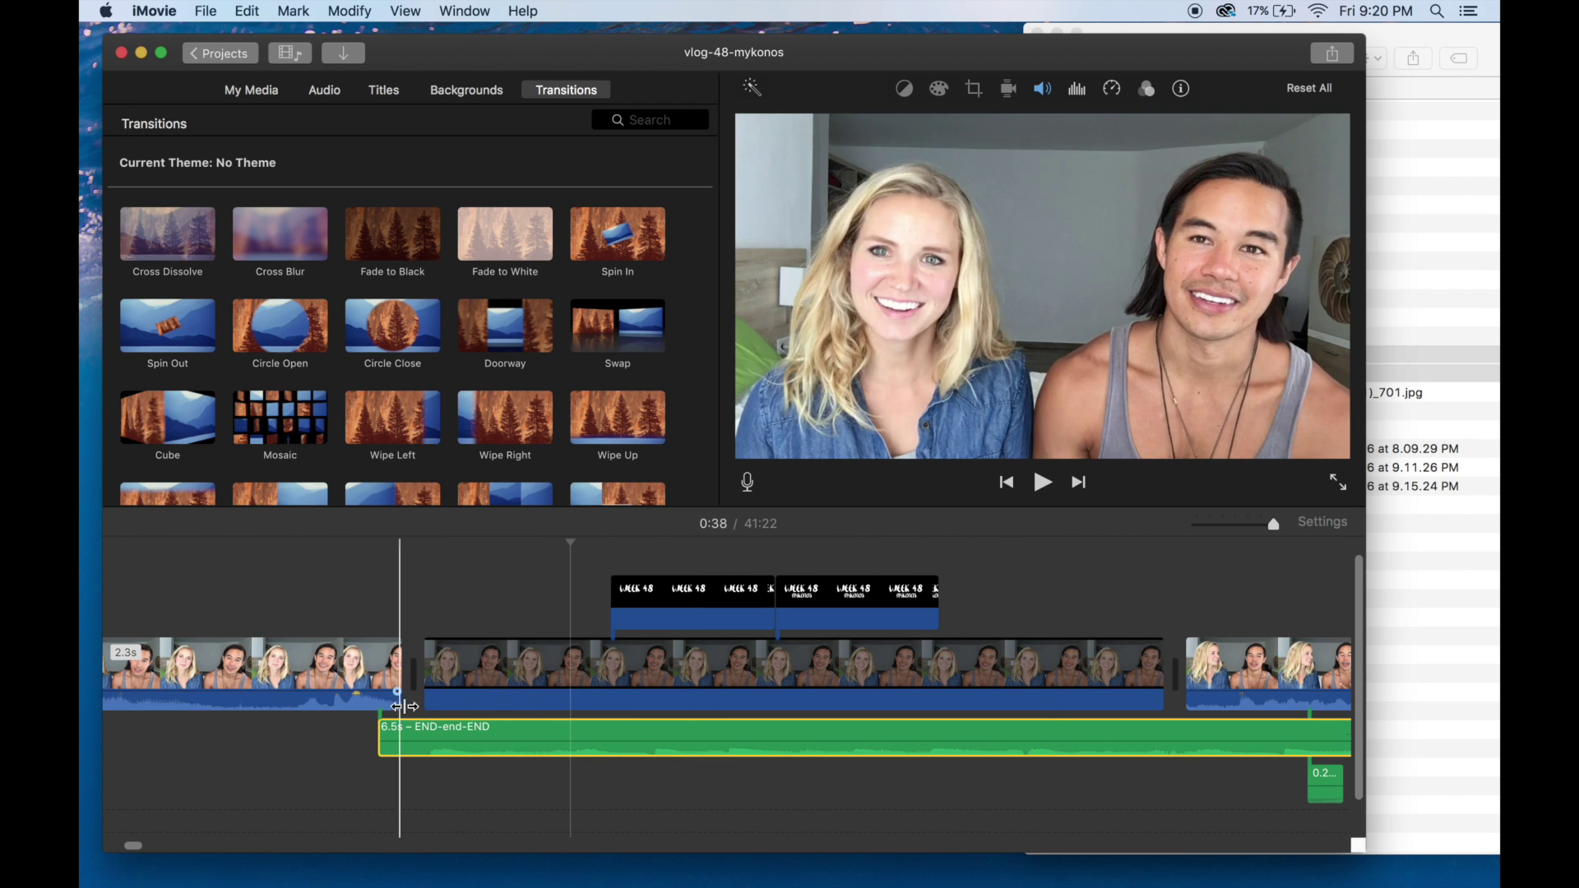
left_click_drag(452, 732, 447, 732)
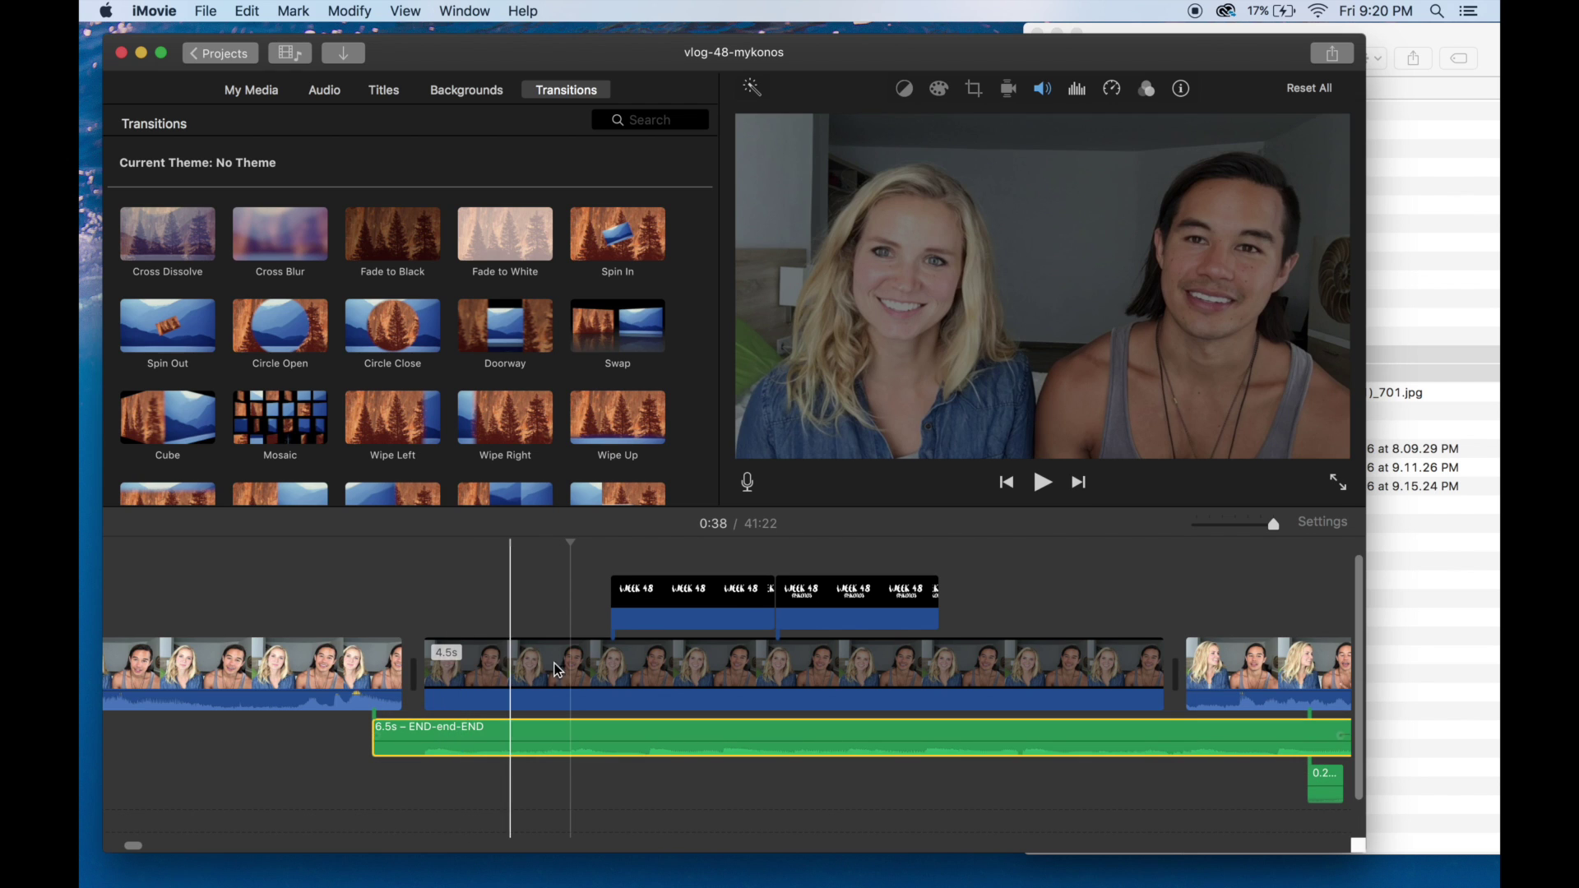
scroll(817, 589, "right", 5)
left_click_drag(763, 596, 1224, 598)
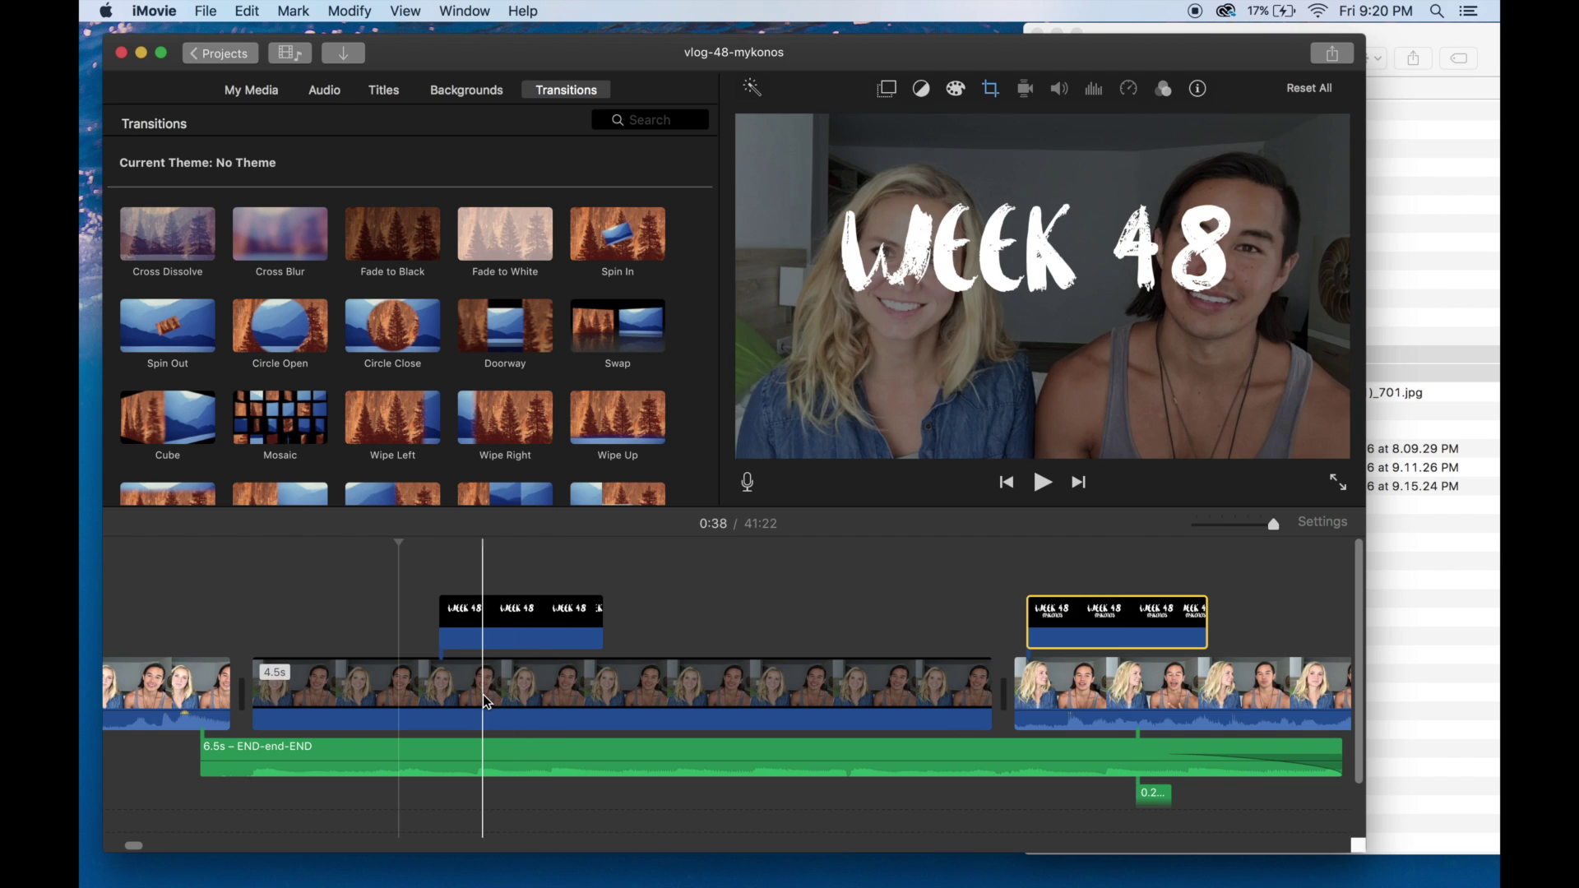
Place the WEEK 48 and WEEK 48 MYKONOS title overlays back to back
left_click(482, 693)
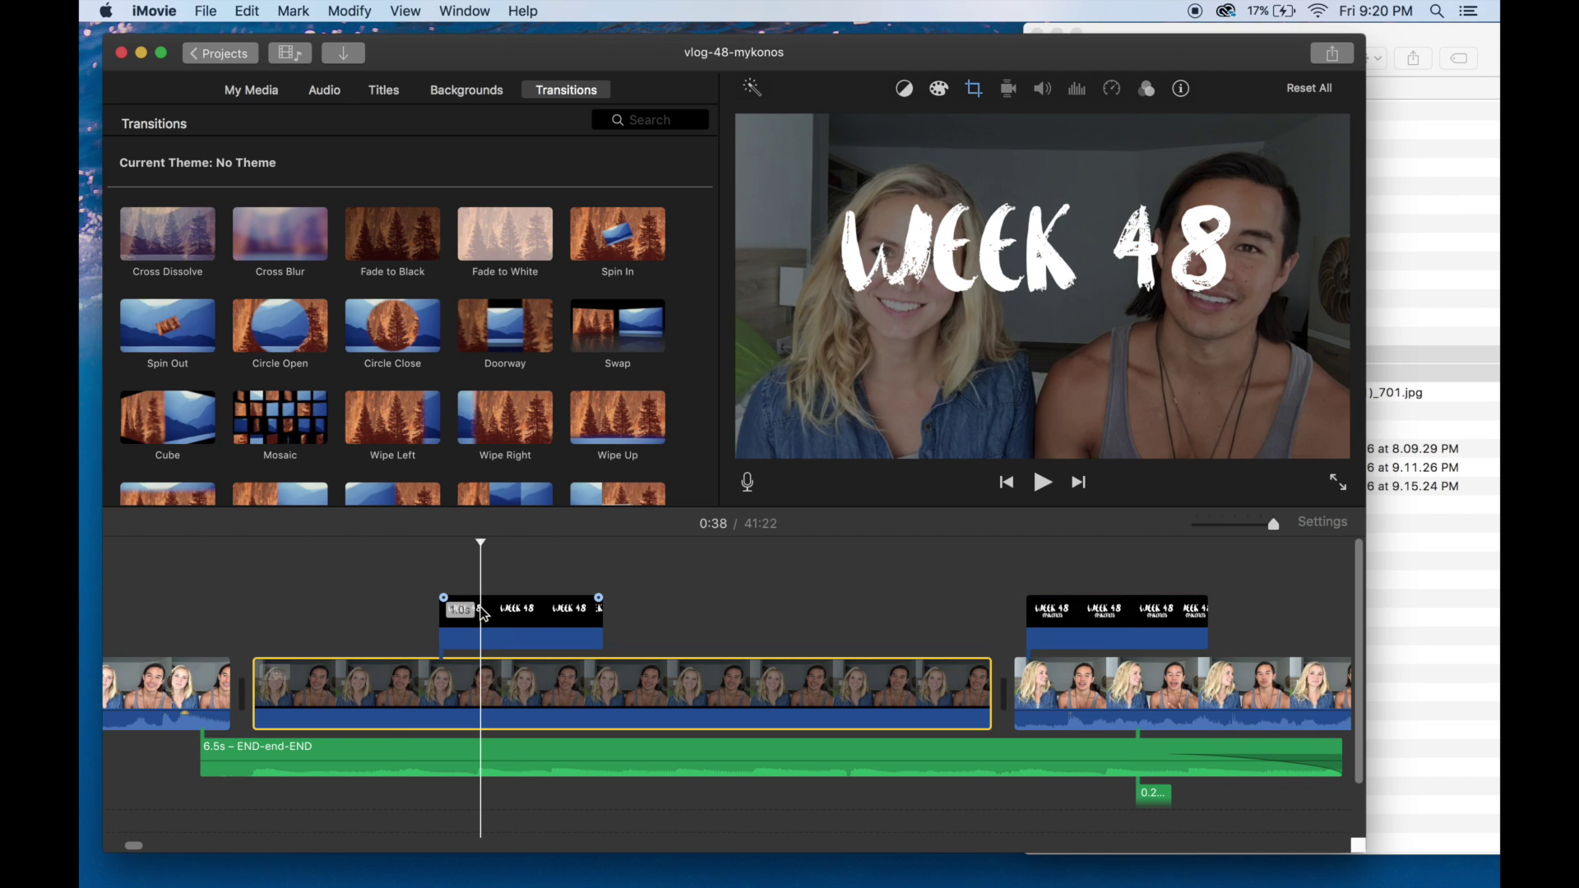
left_click_drag(514, 615, 544, 617)
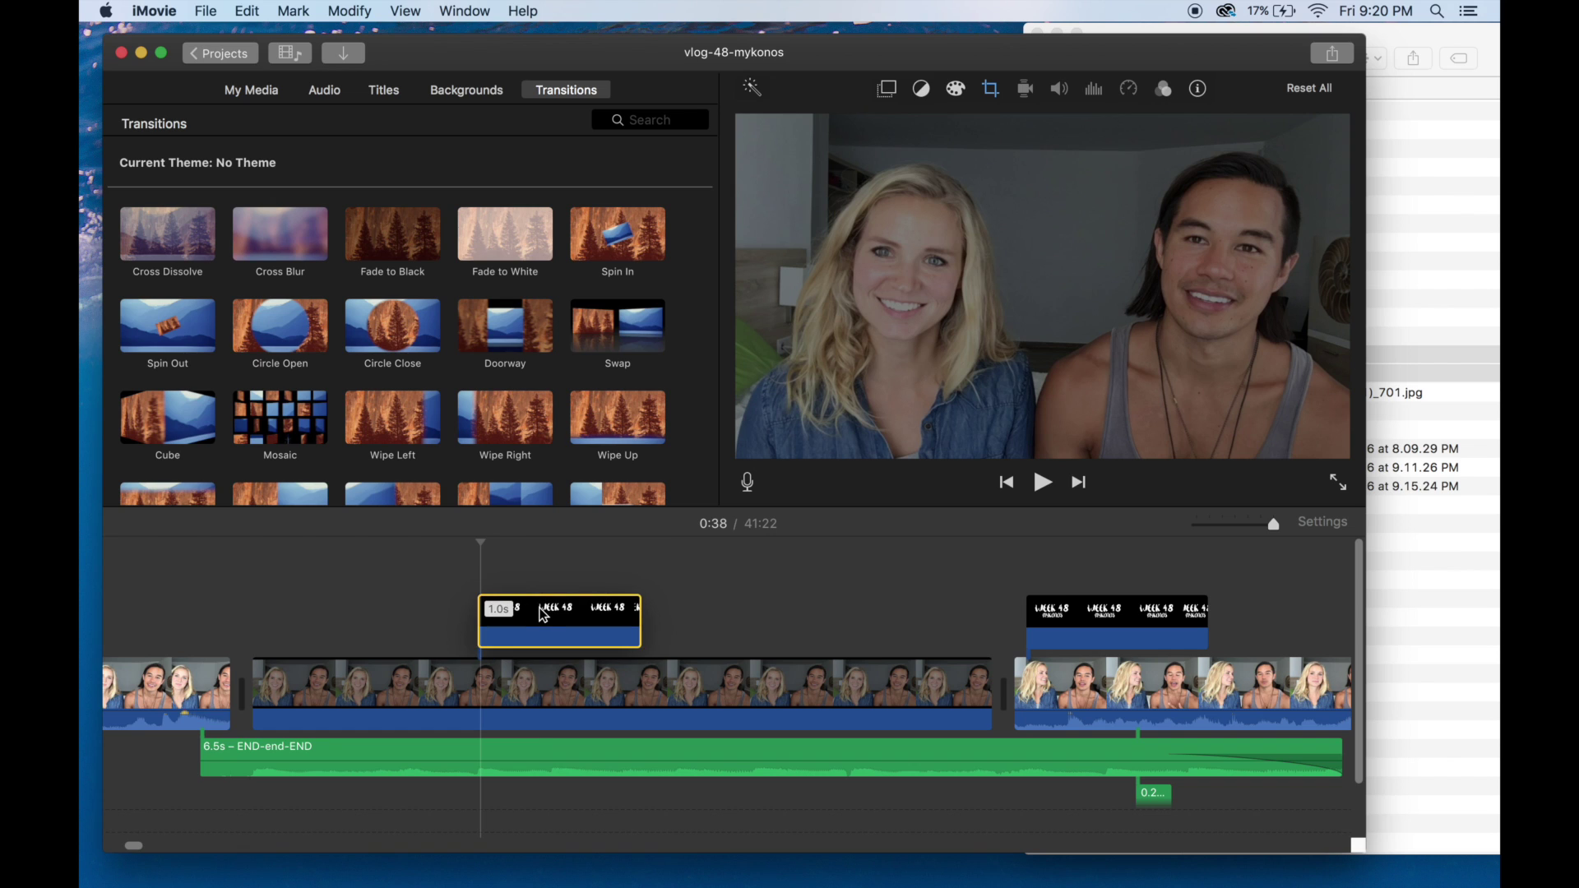
left_click(553, 693)
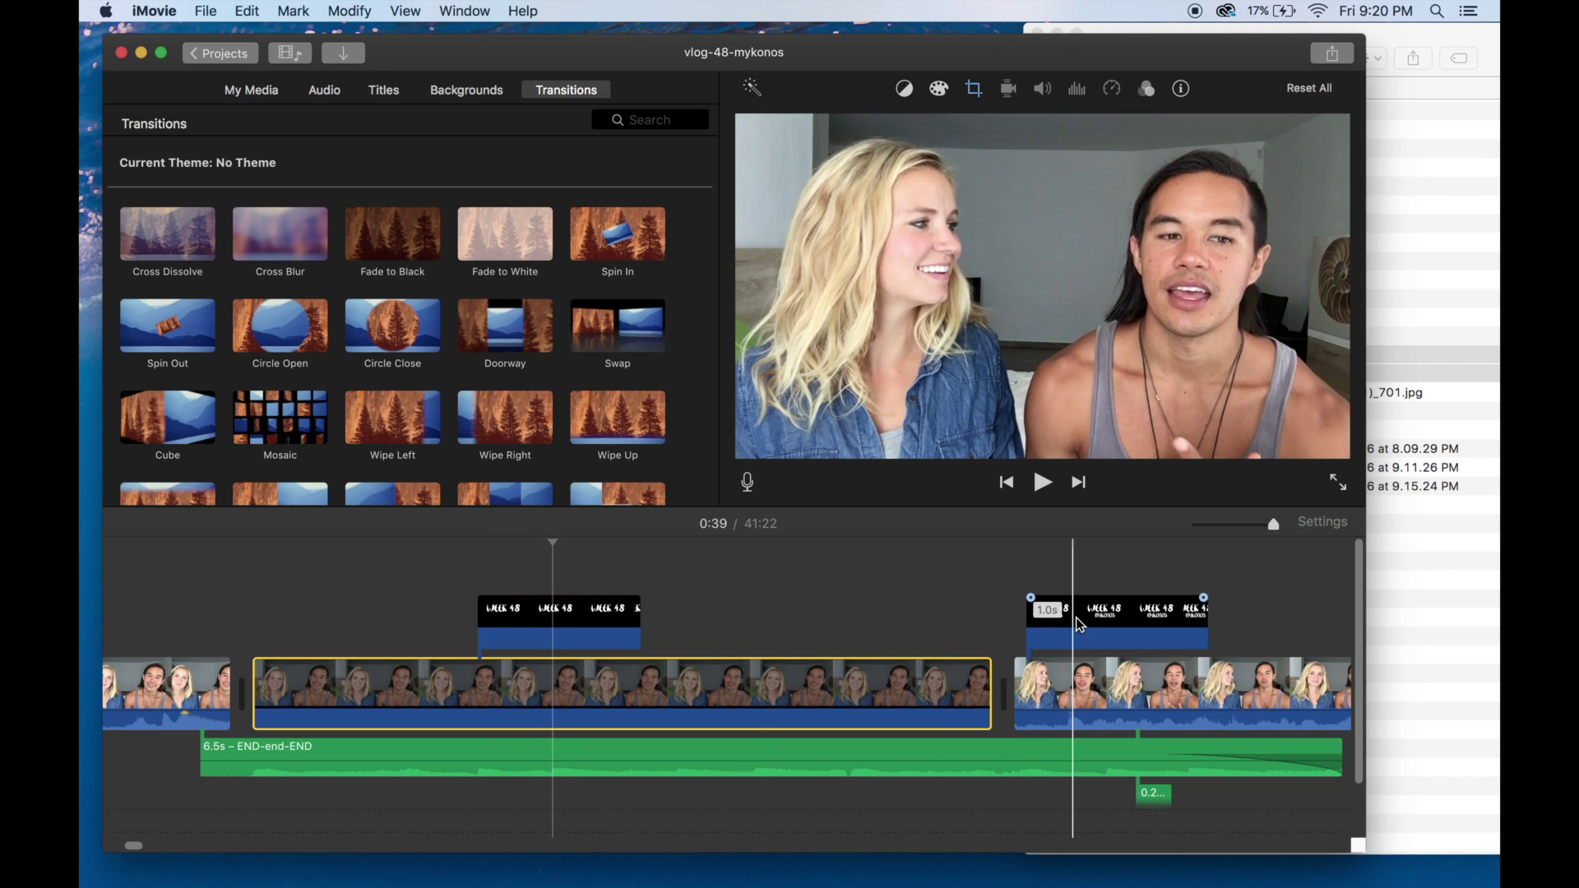
left_click_drag(1080, 624, 606, 618)
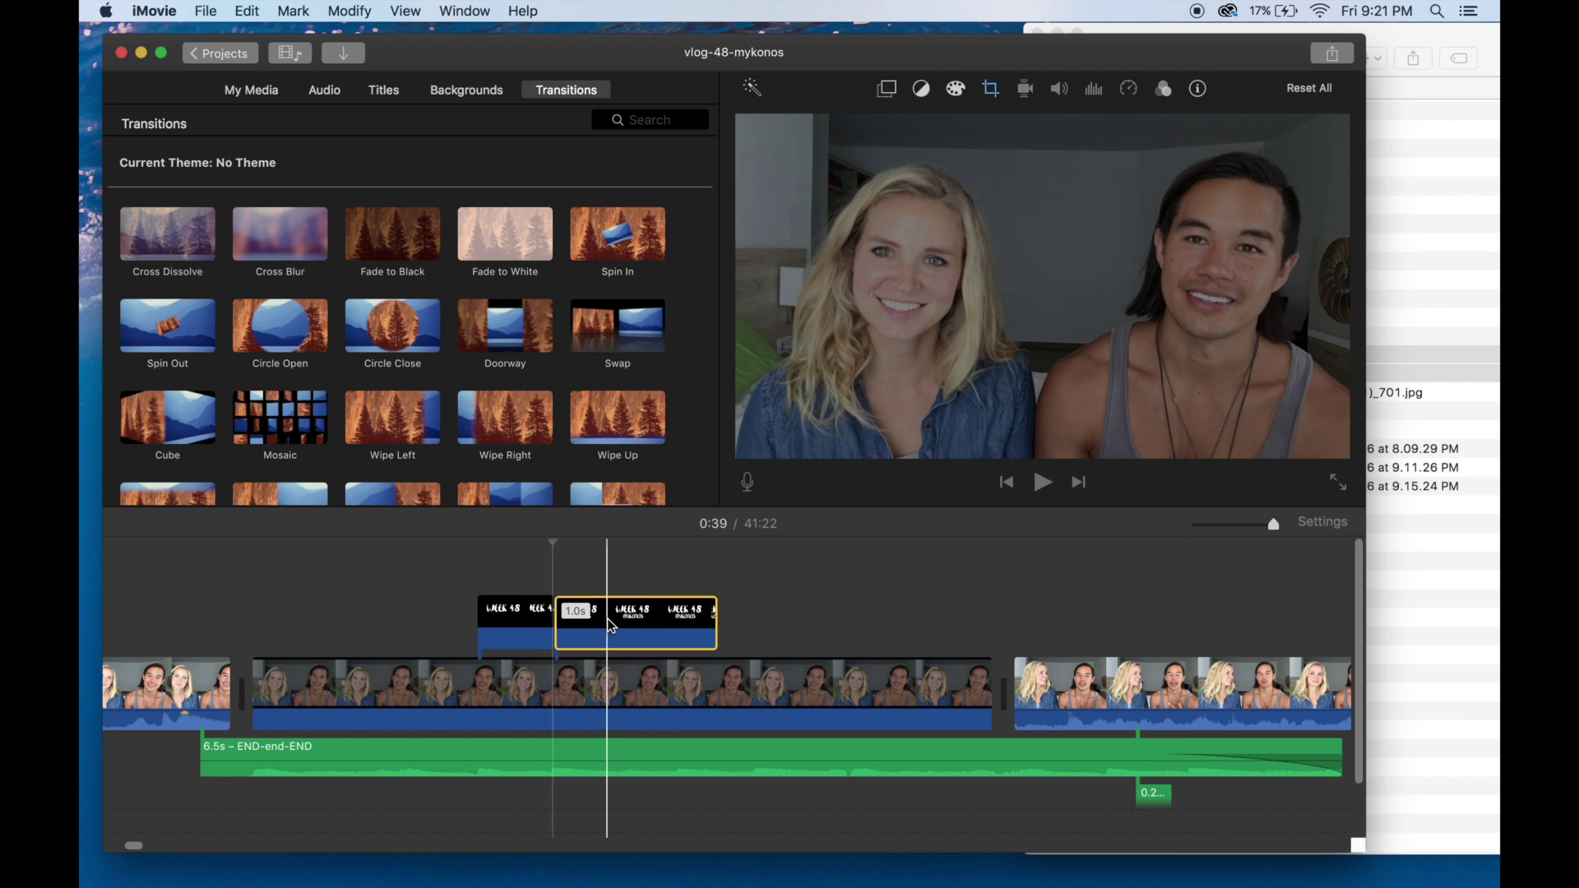
Extend the intro-a still to 6.1s and stretch the WEEK 48 MYKONOS overlay to 4.3s
scroll(555, 781, "right", 5)
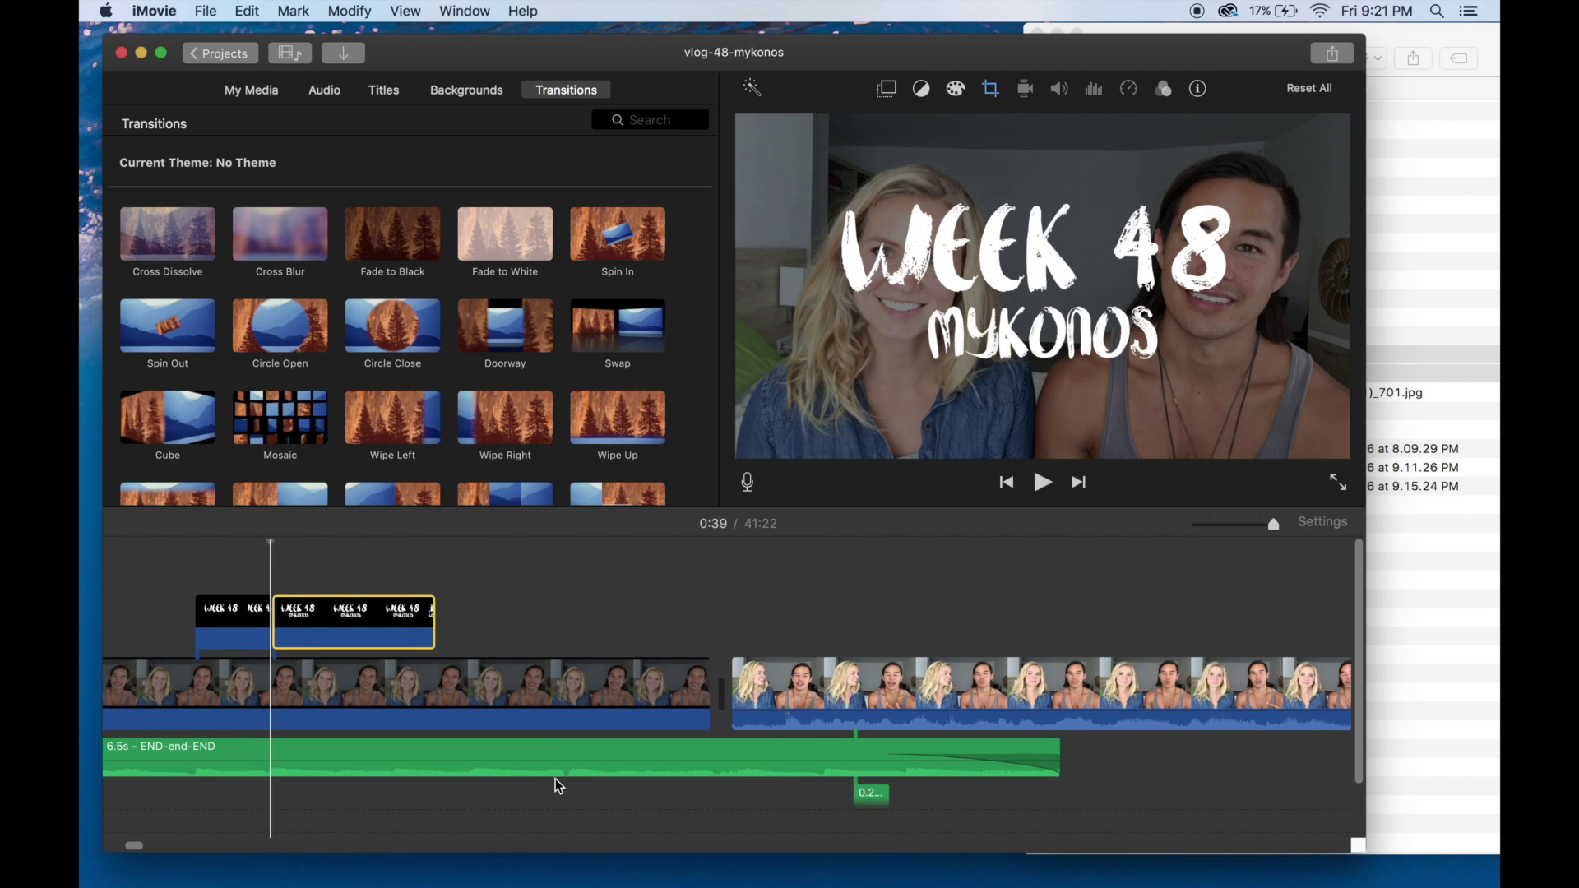
scroll(558, 786, "right", 2)
left_click_drag(613, 684, 883, 686)
left_click(339, 622)
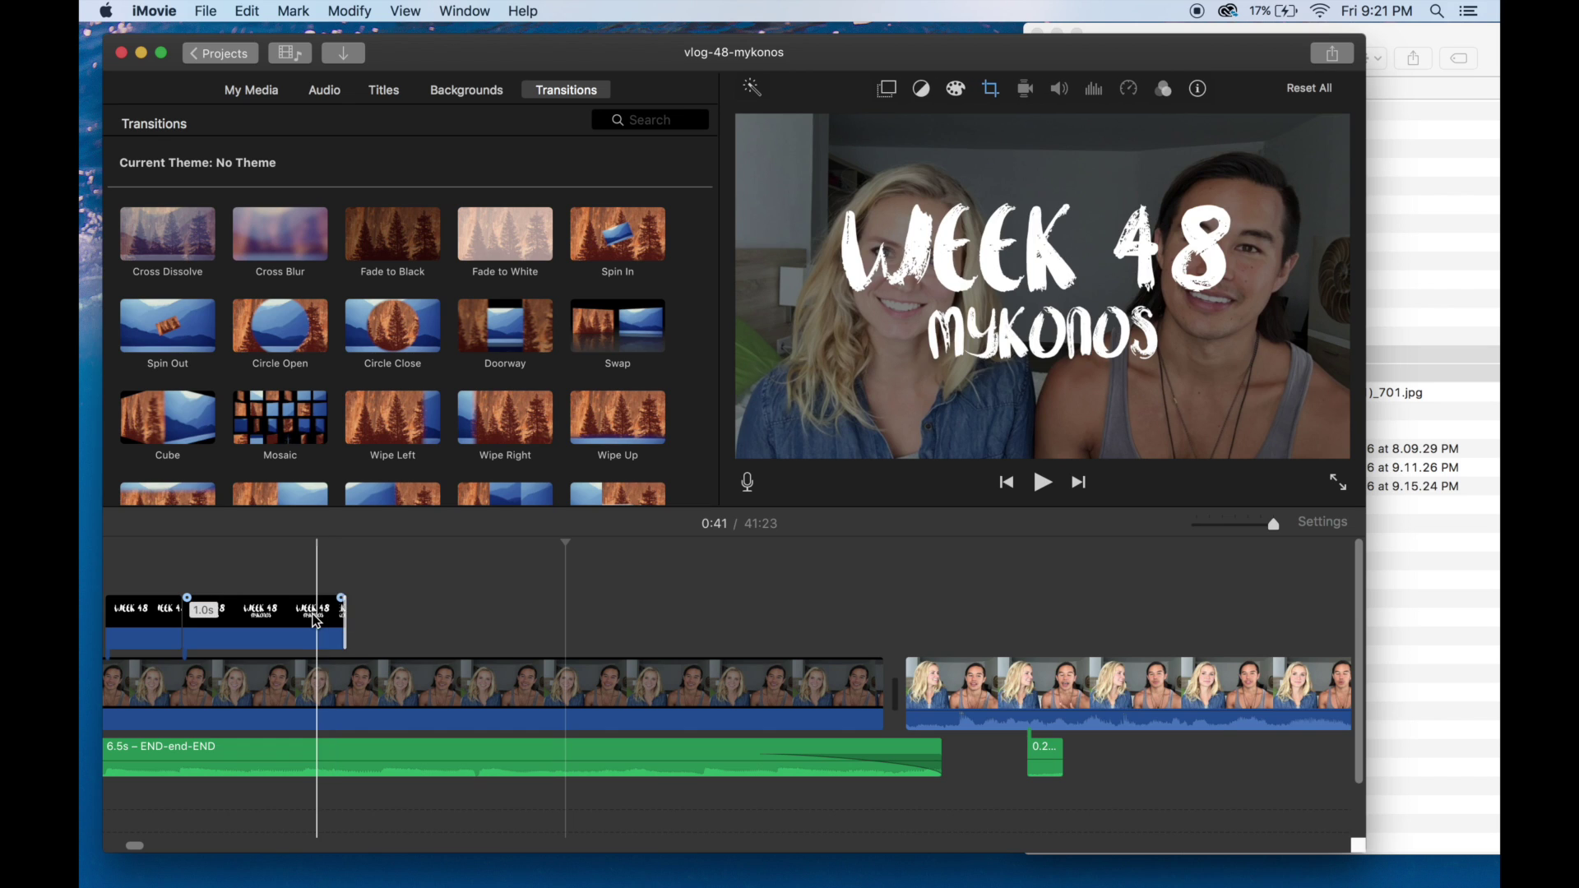
left_click_drag(343, 623, 893, 624)
scroll(152, 590, "left", 10)
key("super+Tab")
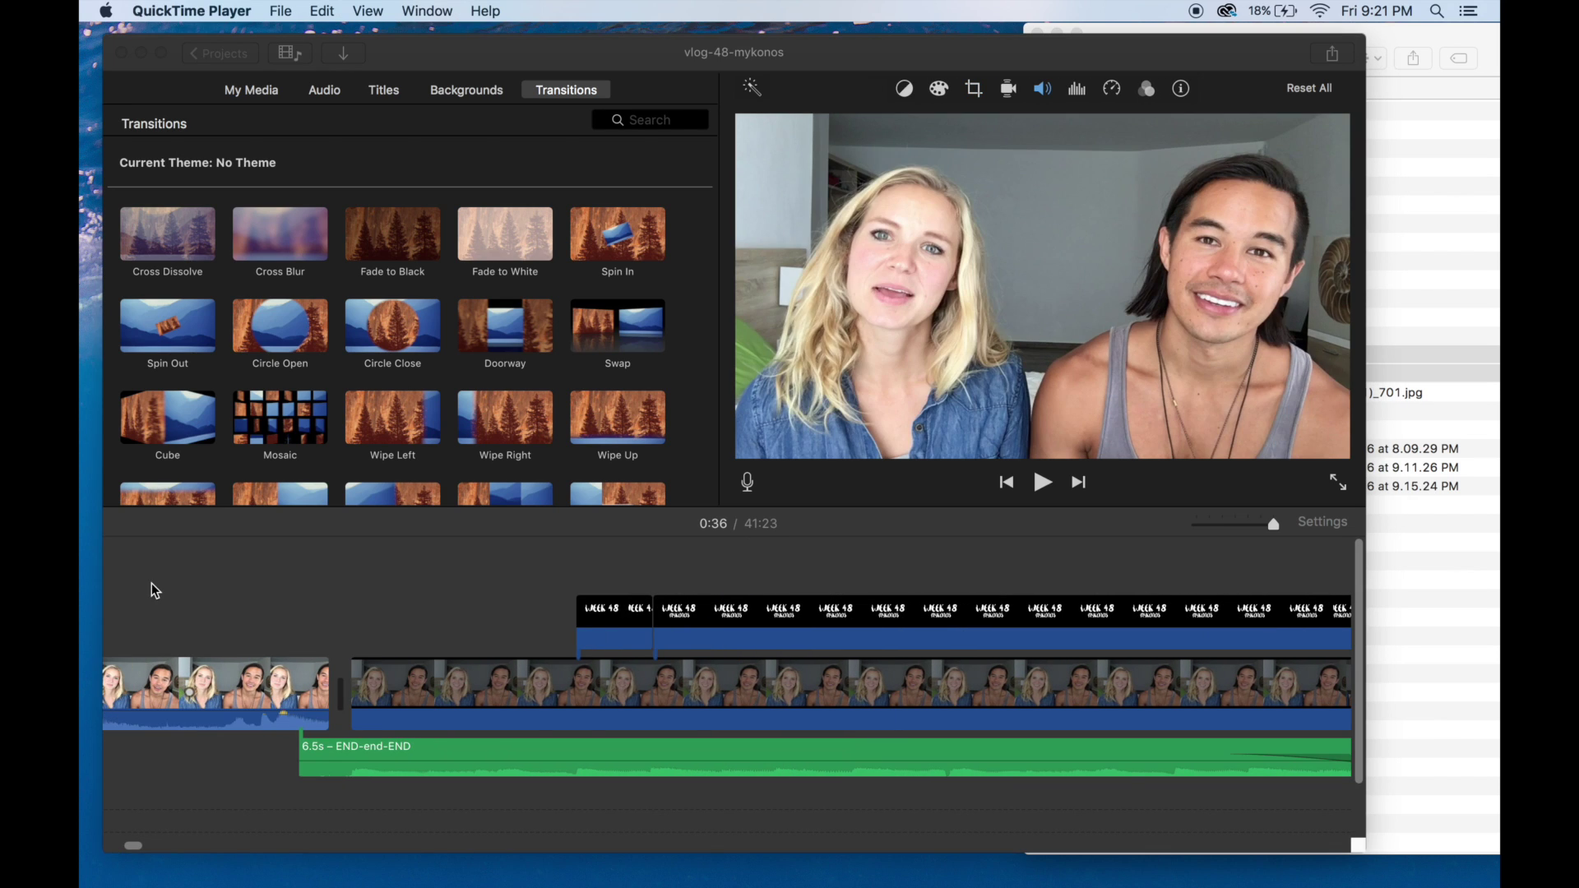
left_click(153, 586)
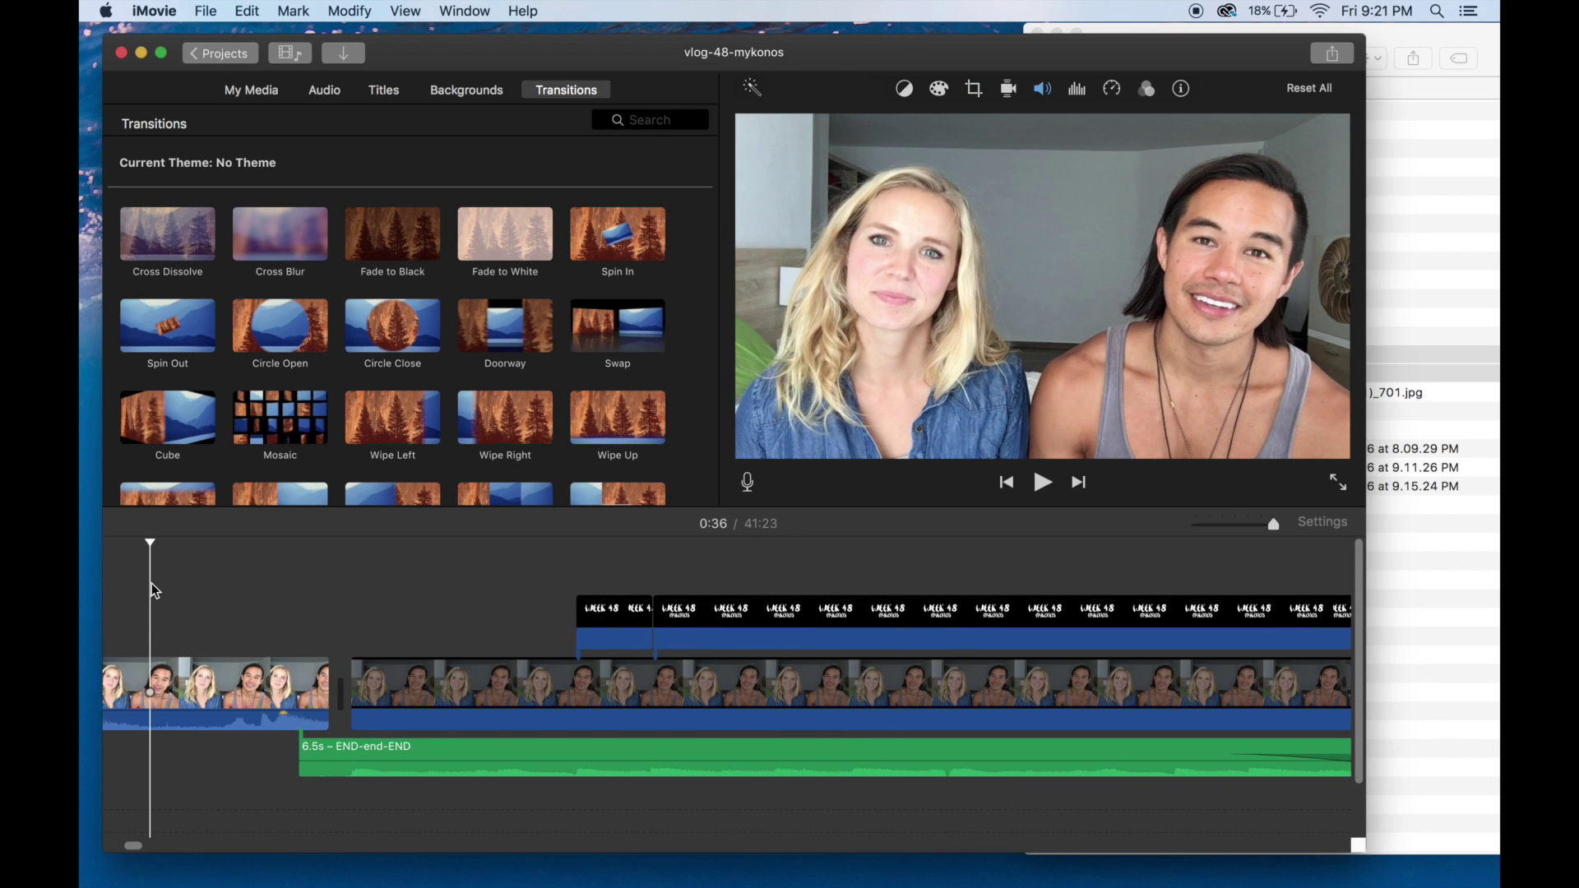
key("space")
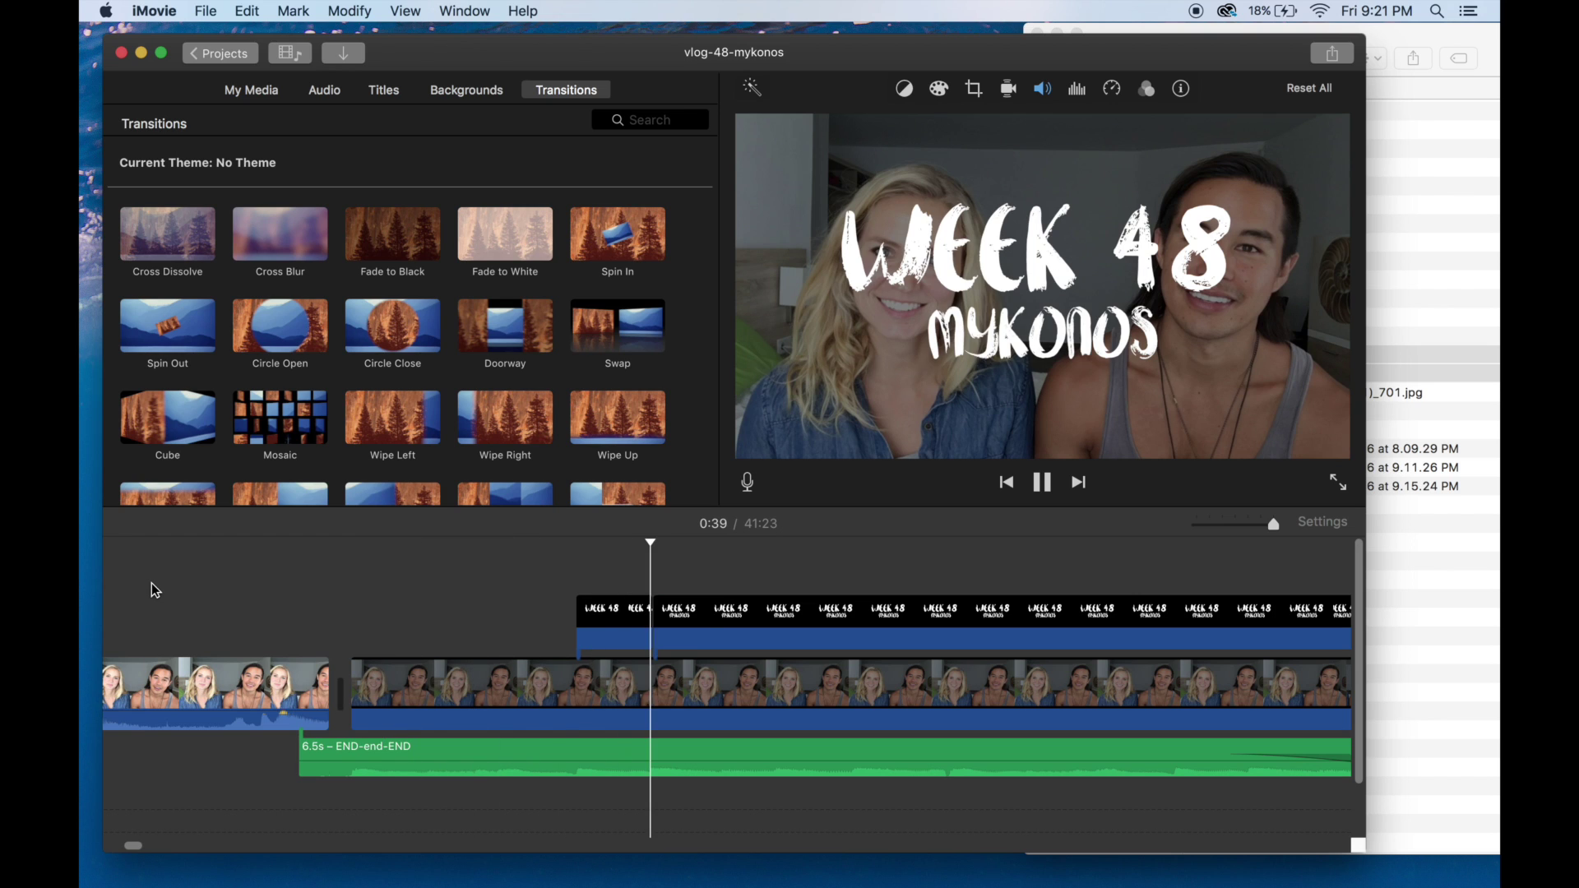
scroll(151, 583, "right", 10)
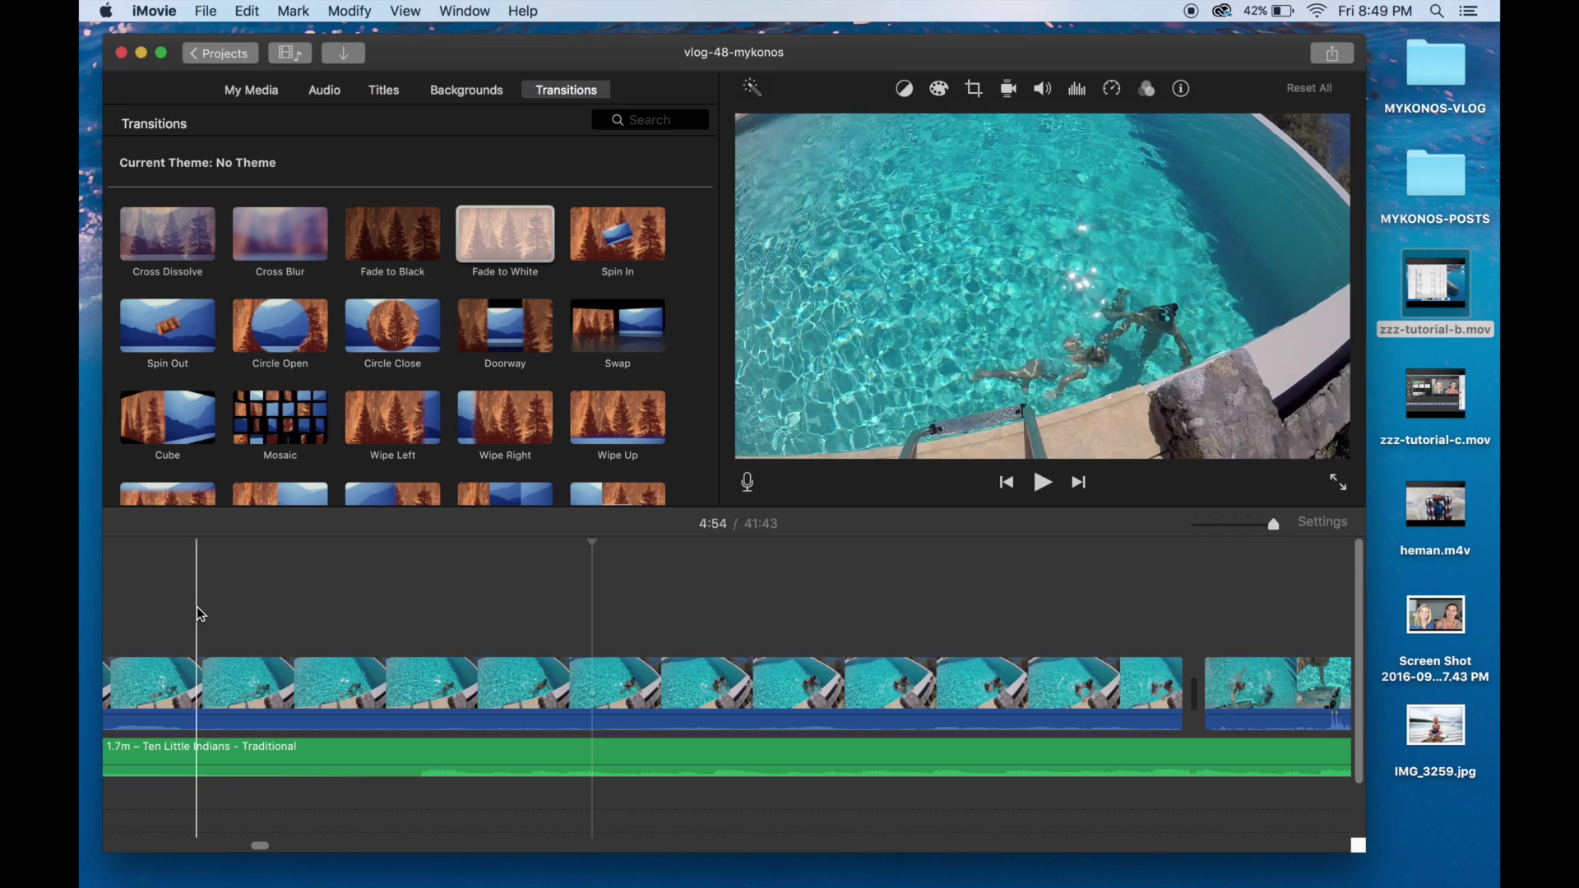
Review the pool footage and split it at 4:58 where the underwater shots begin
key("space")
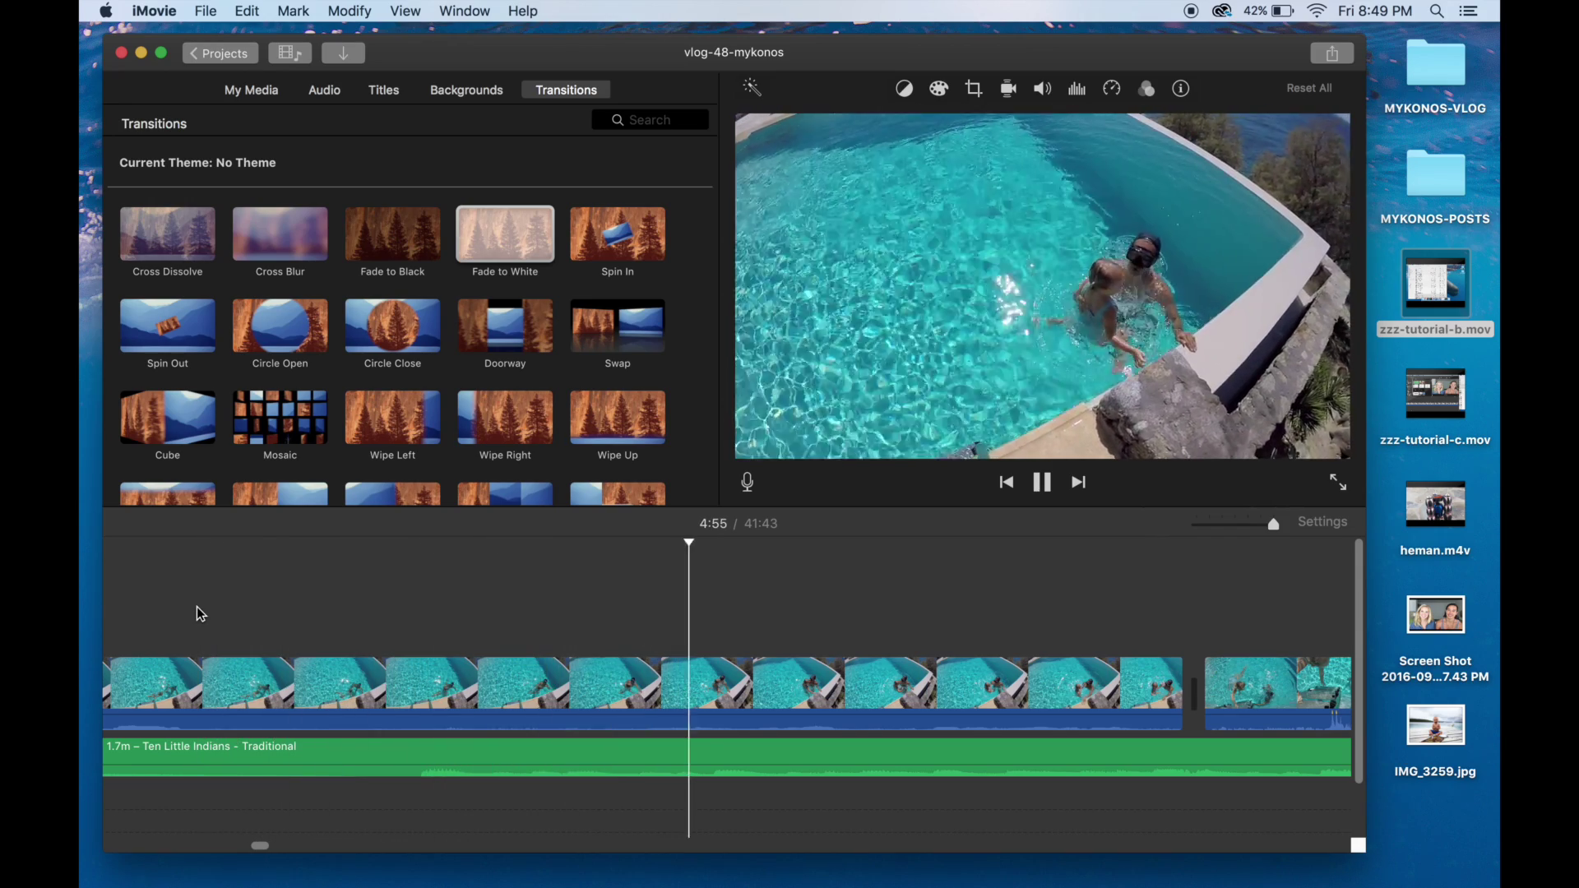
key("space")
scroll(571, 625, "right", 5)
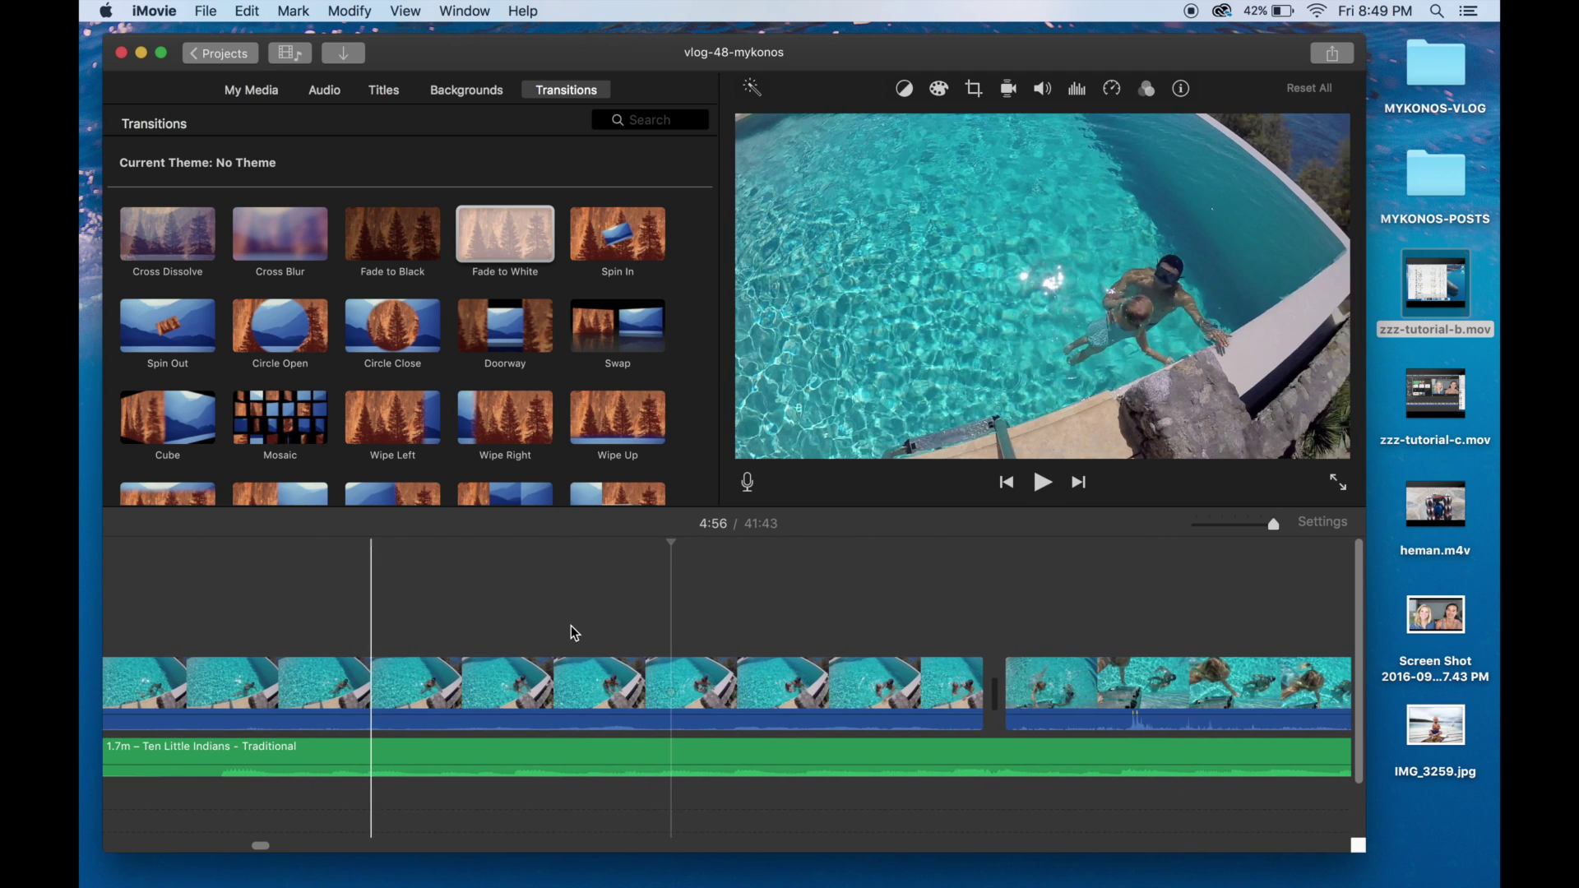
scroll(710, 619, "right", 10)
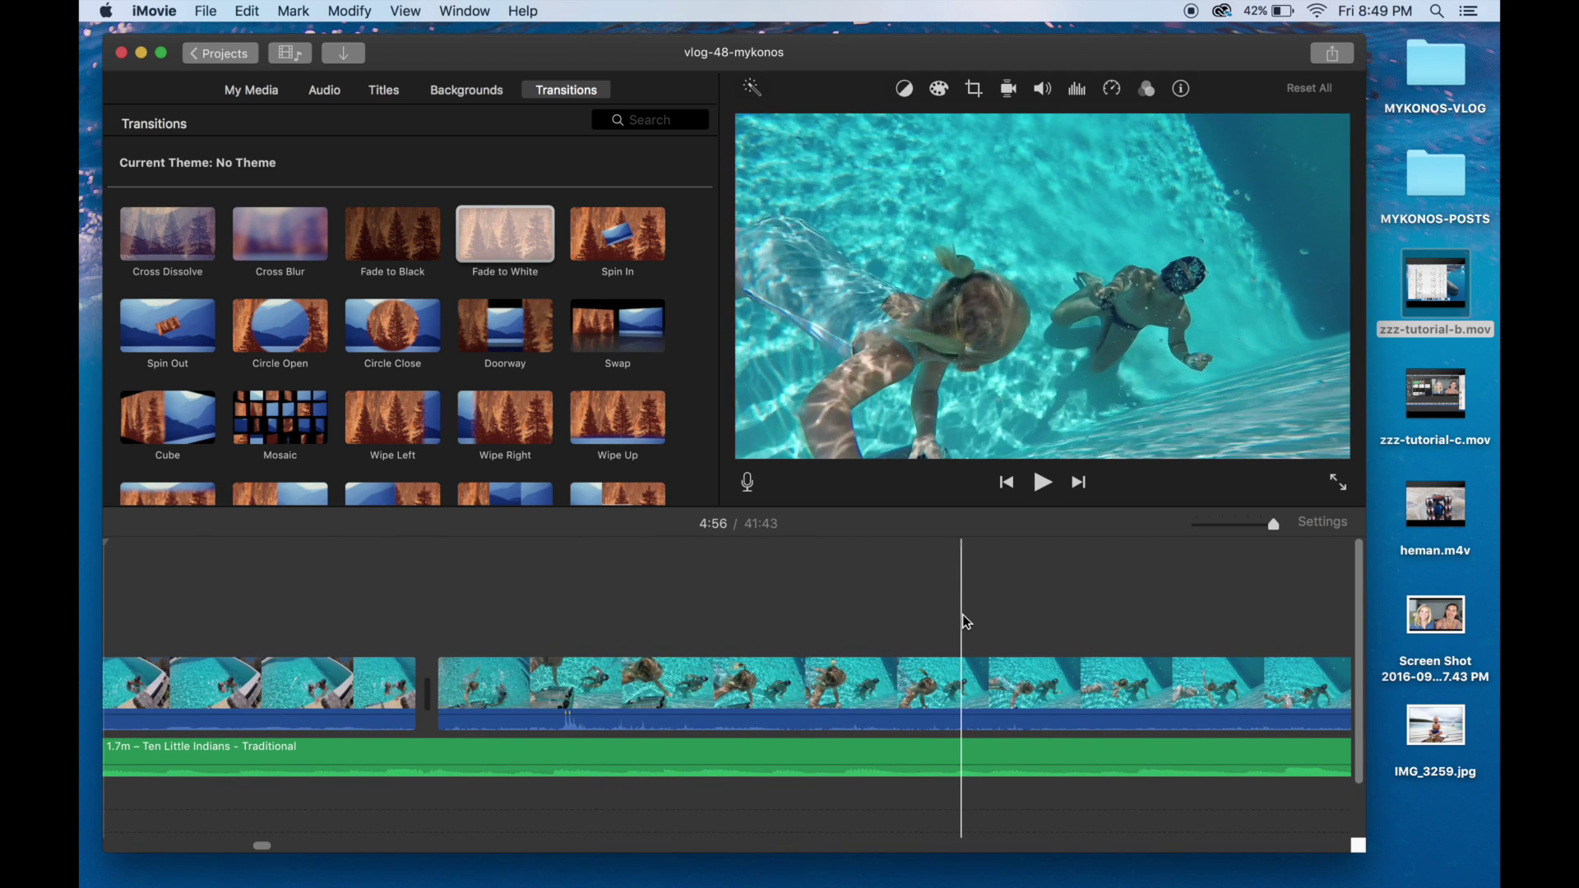
scroll(962, 623, "left", 3)
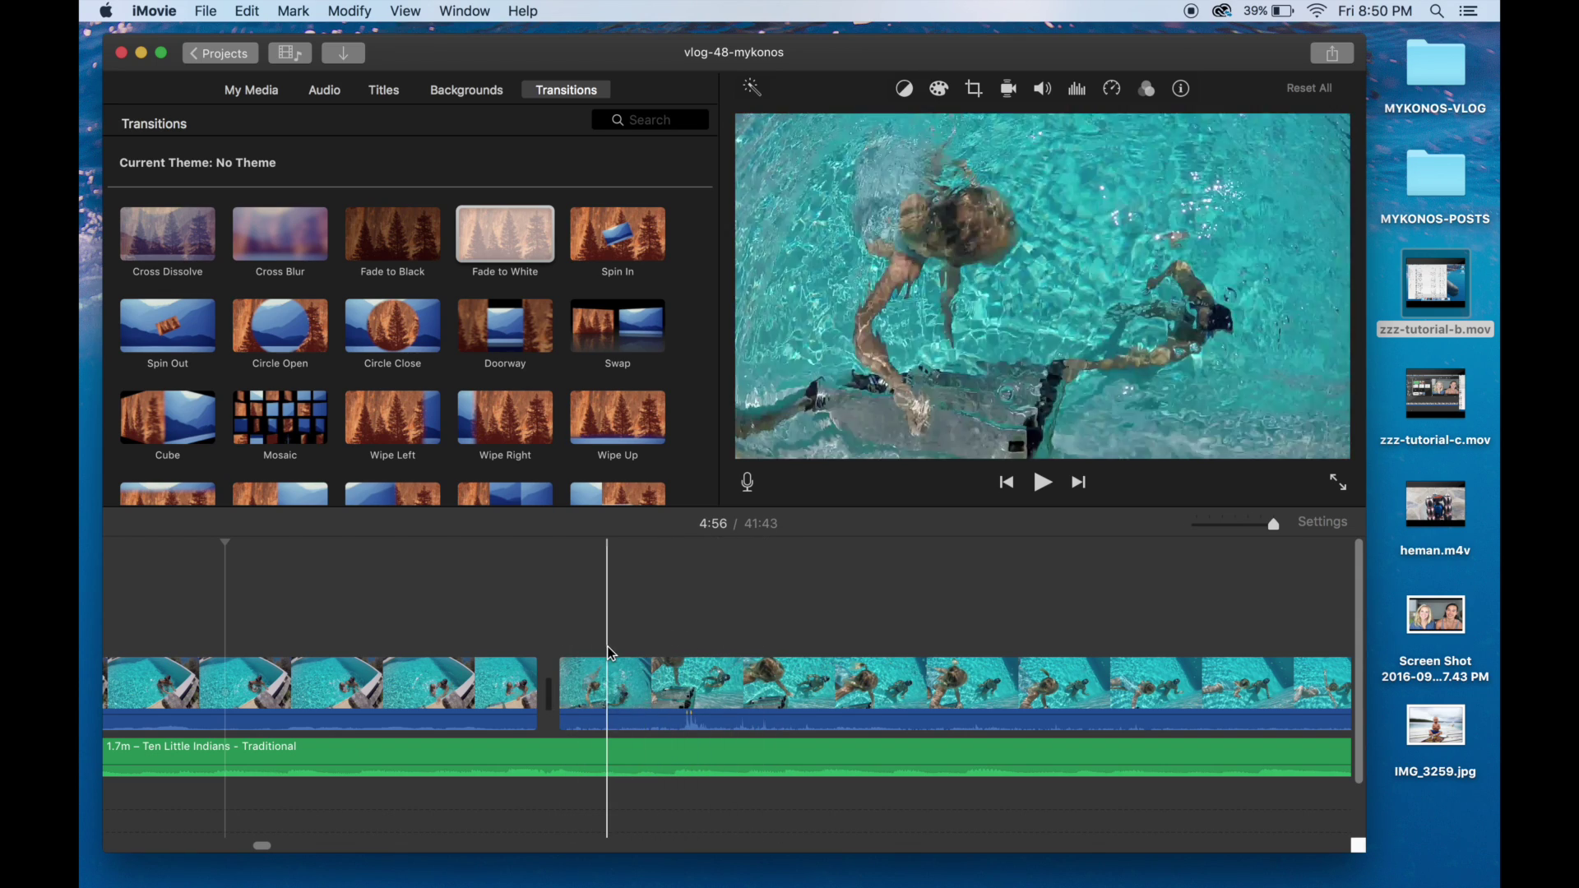
left_click(659, 681)
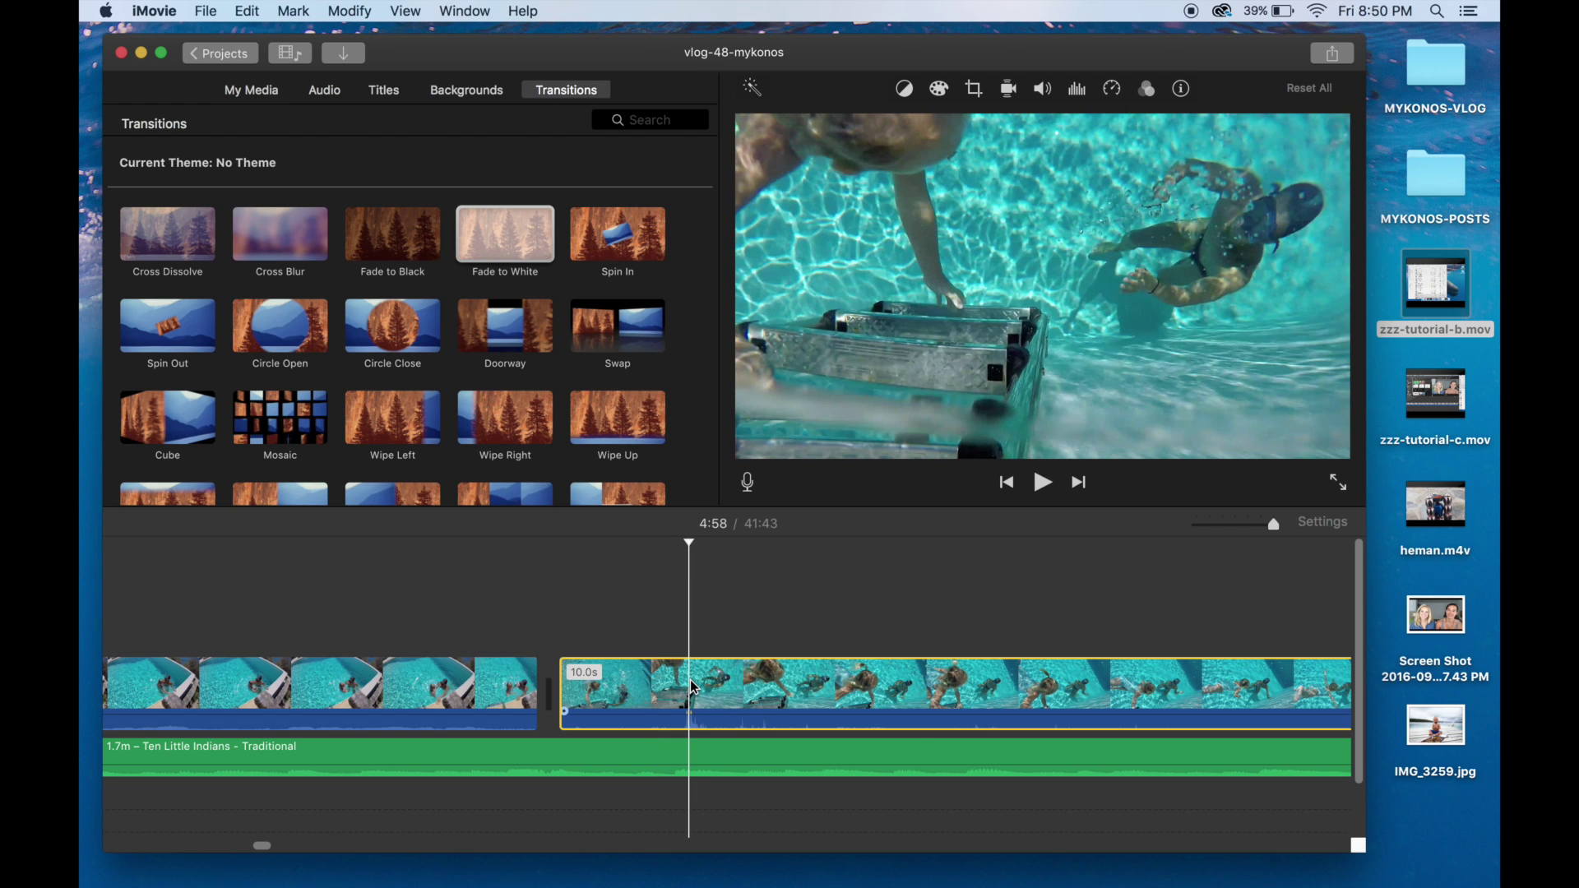
right_click(691, 687)
left_click(714, 689)
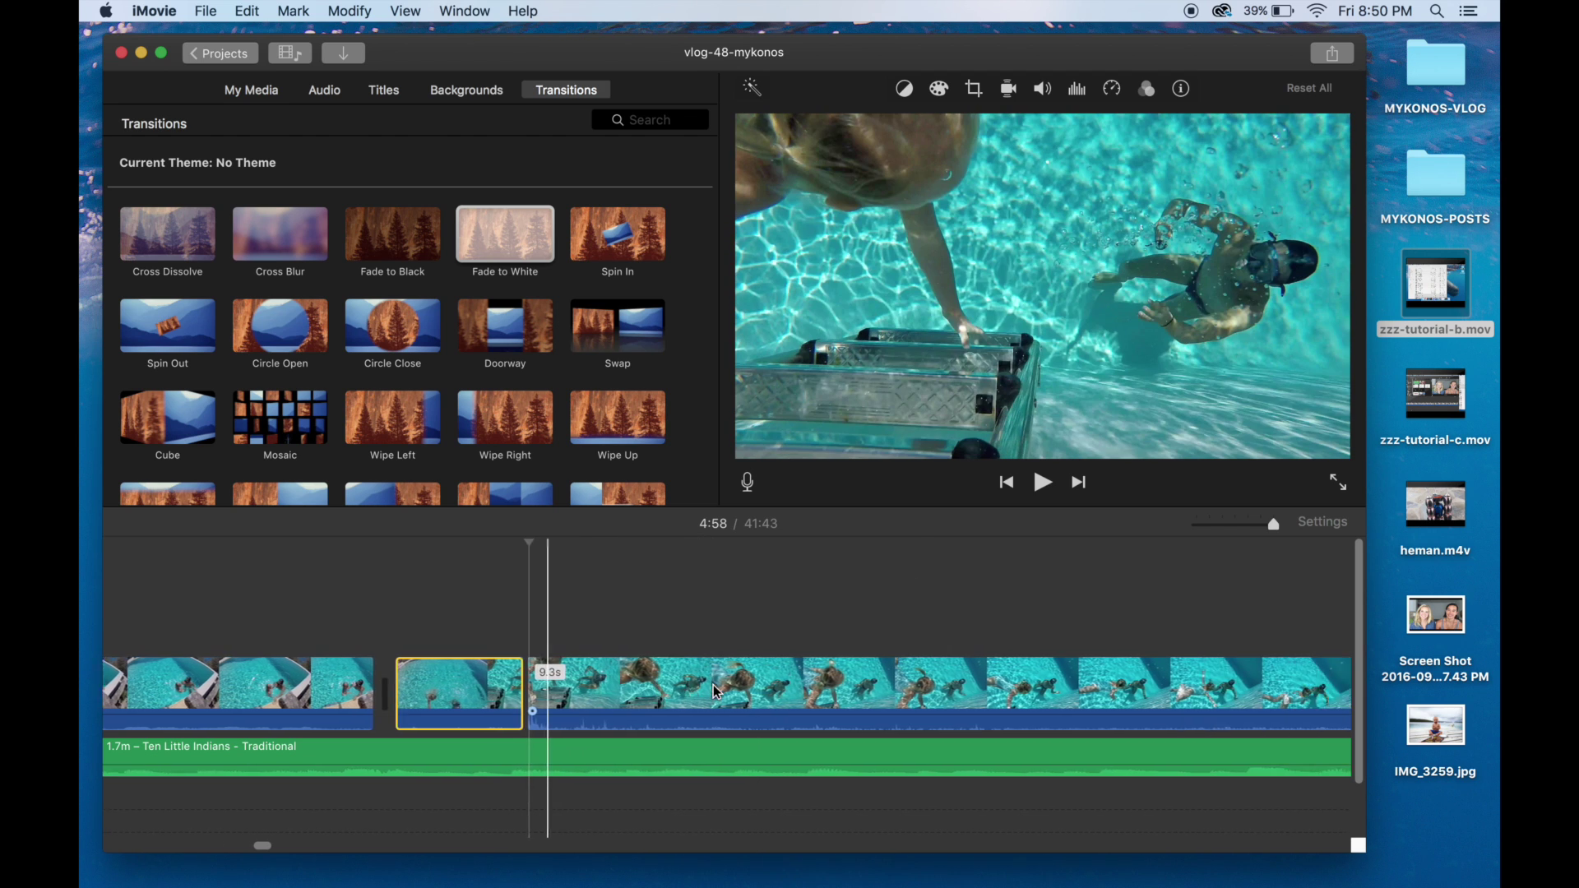
Split the pool footage again at 5:04 where the underwater shots end
scroll(716, 692, "right", 10)
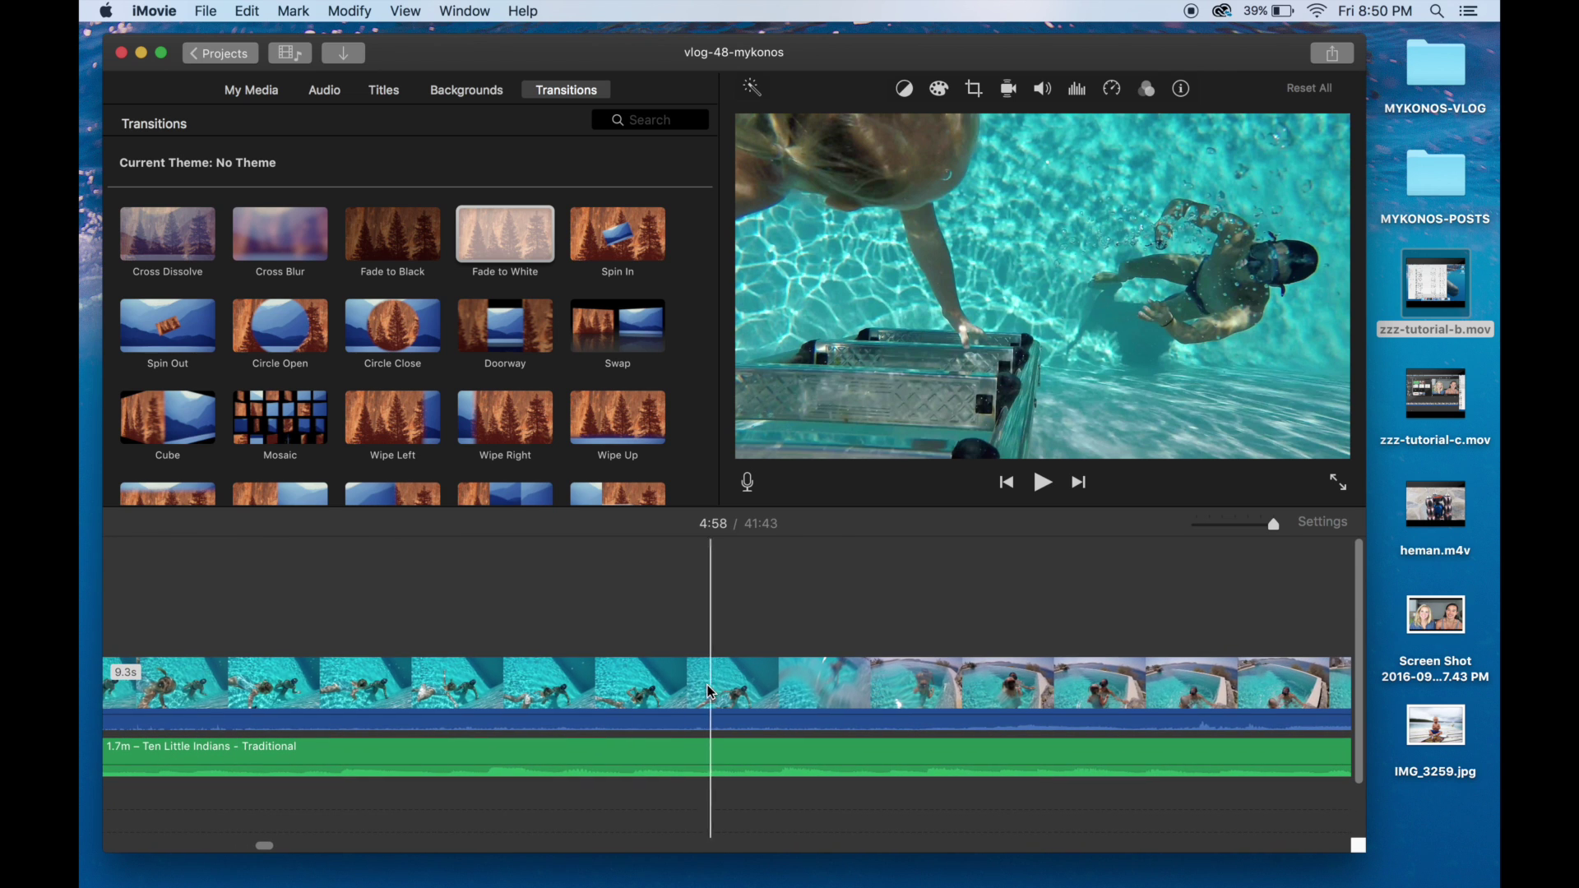
left_click(766, 695)
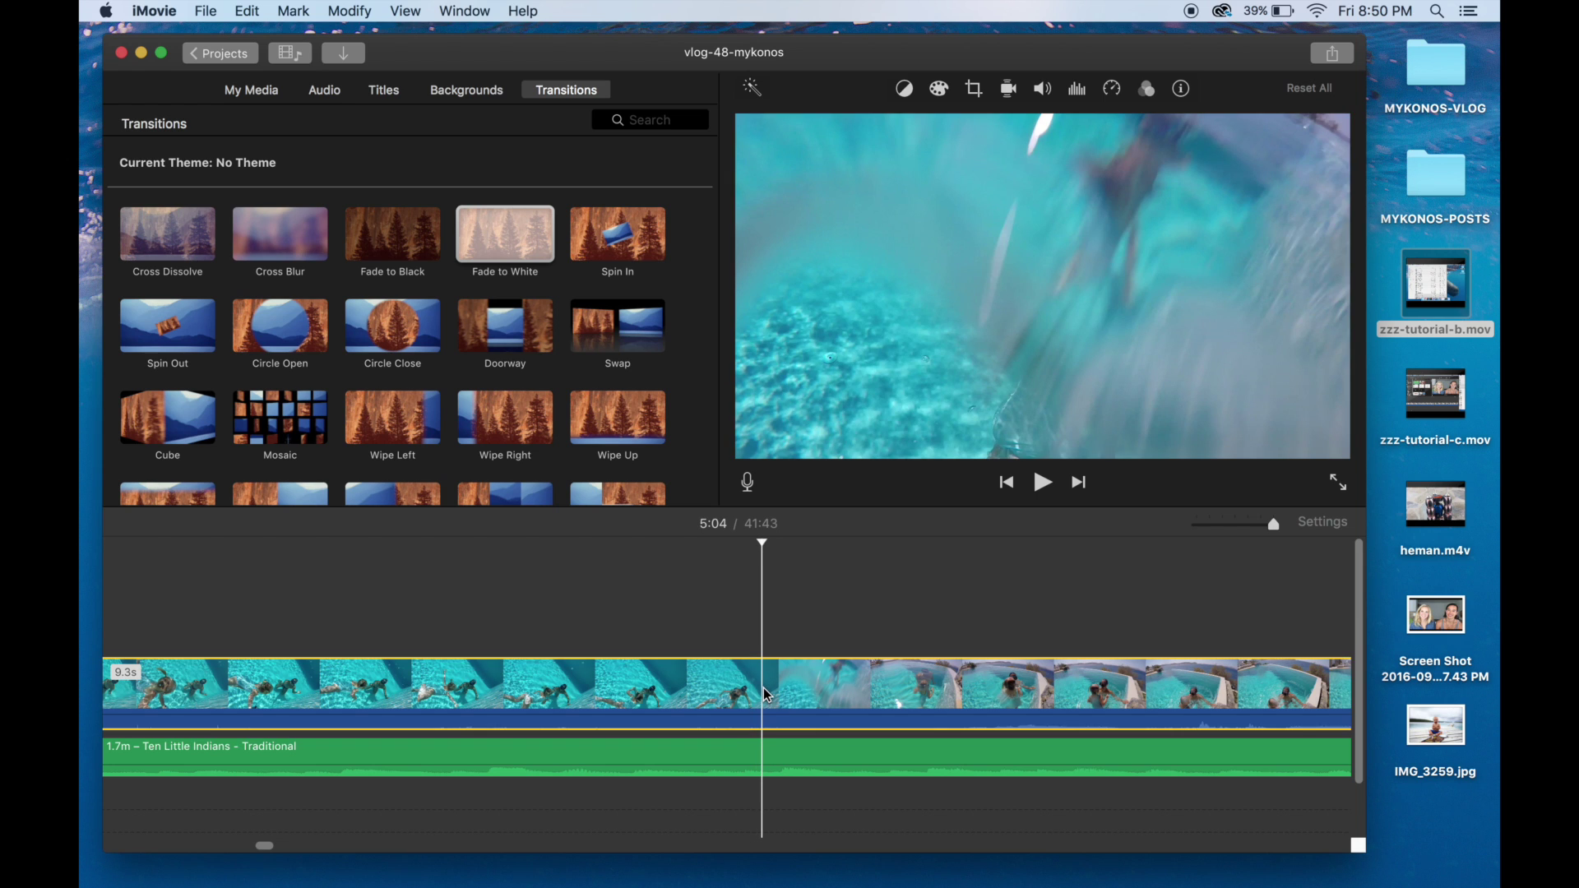
right_click(767, 695)
left_click(785, 693)
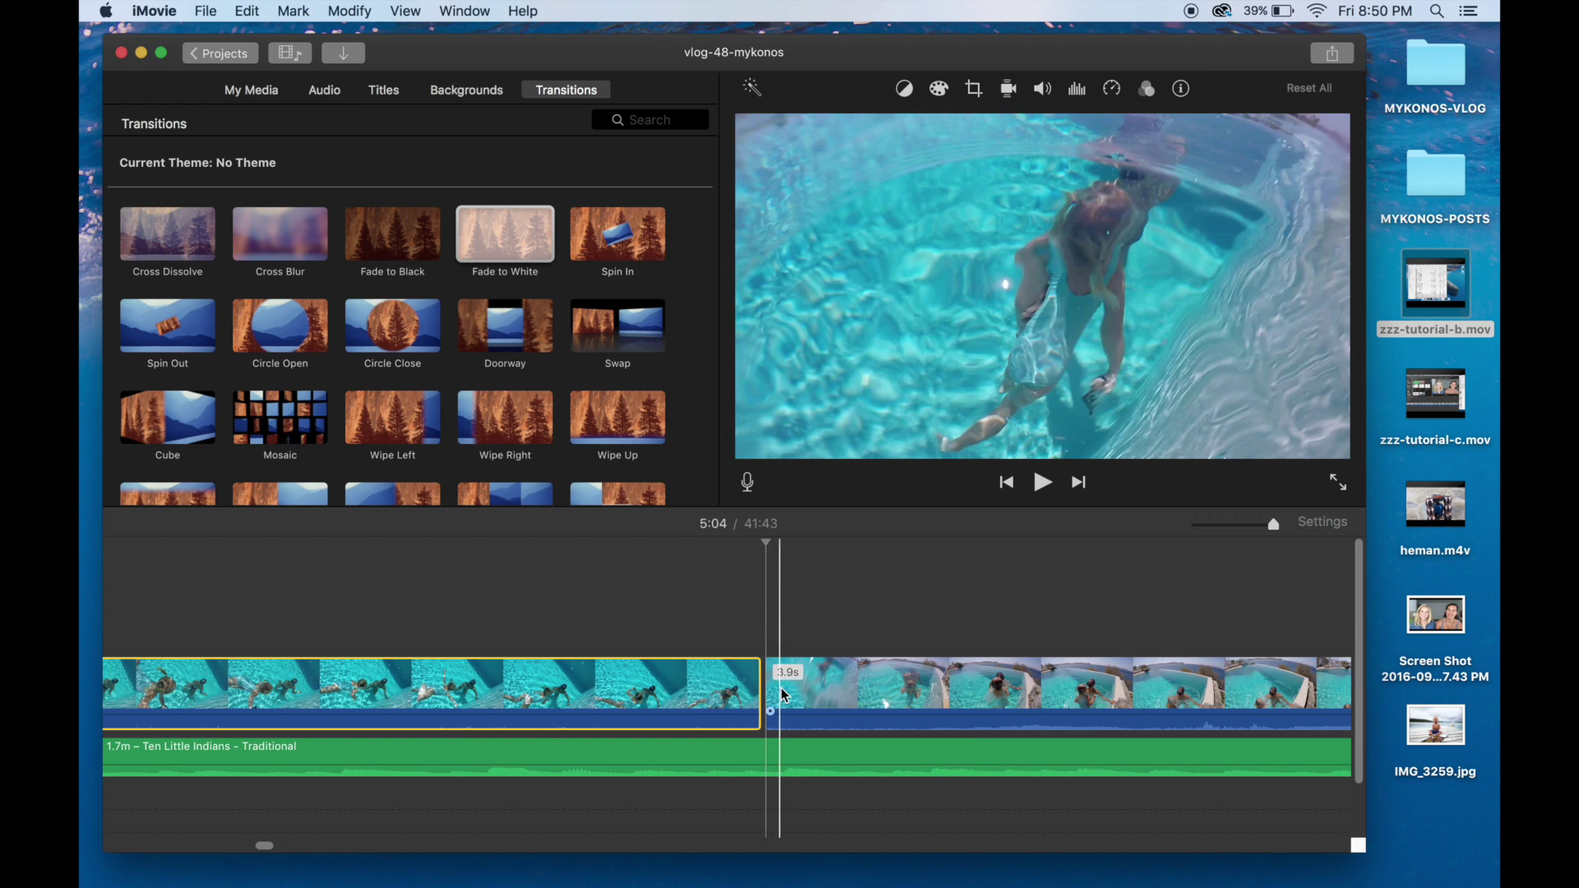
left_click(652, 753)
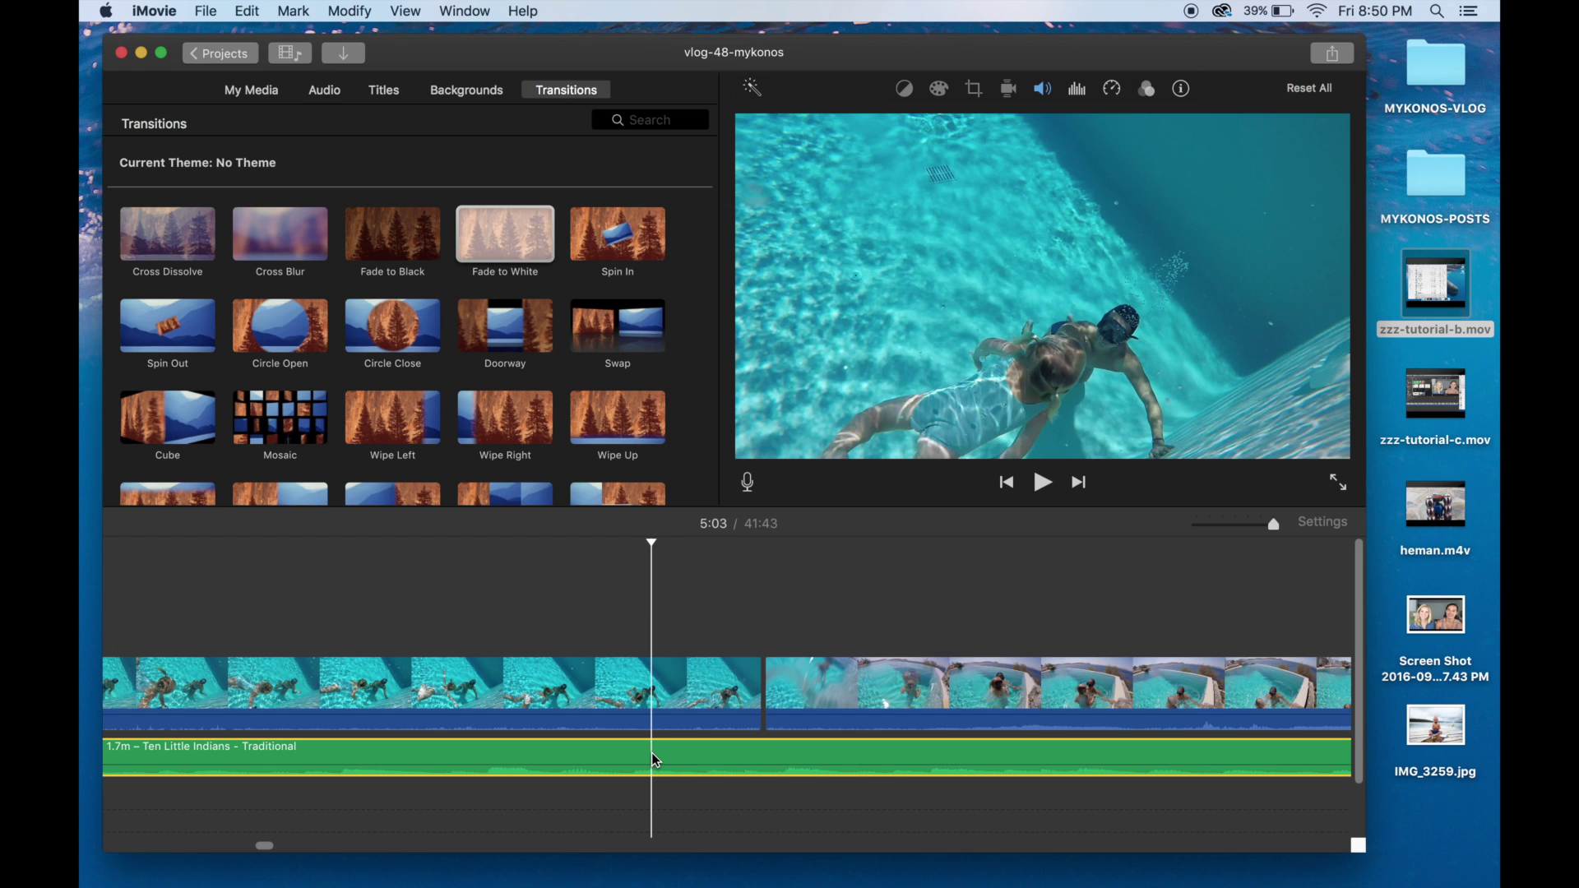
Split the Ten Little Indians music at 4:58 where the underwater shots begin
scroll(651, 753, "left", 10)
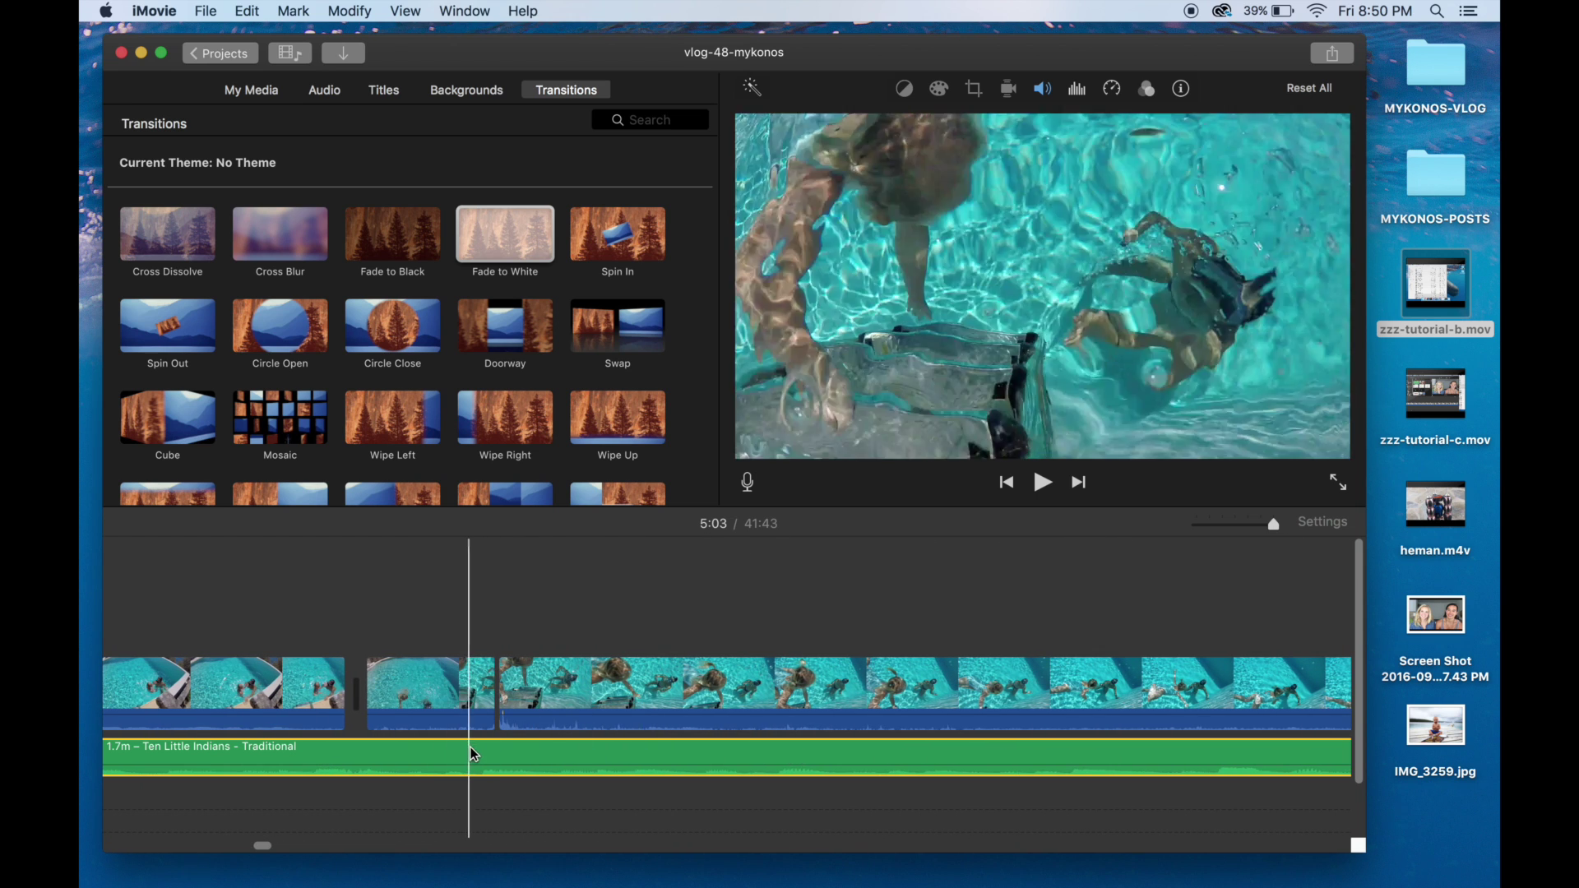
right_click(499, 750)
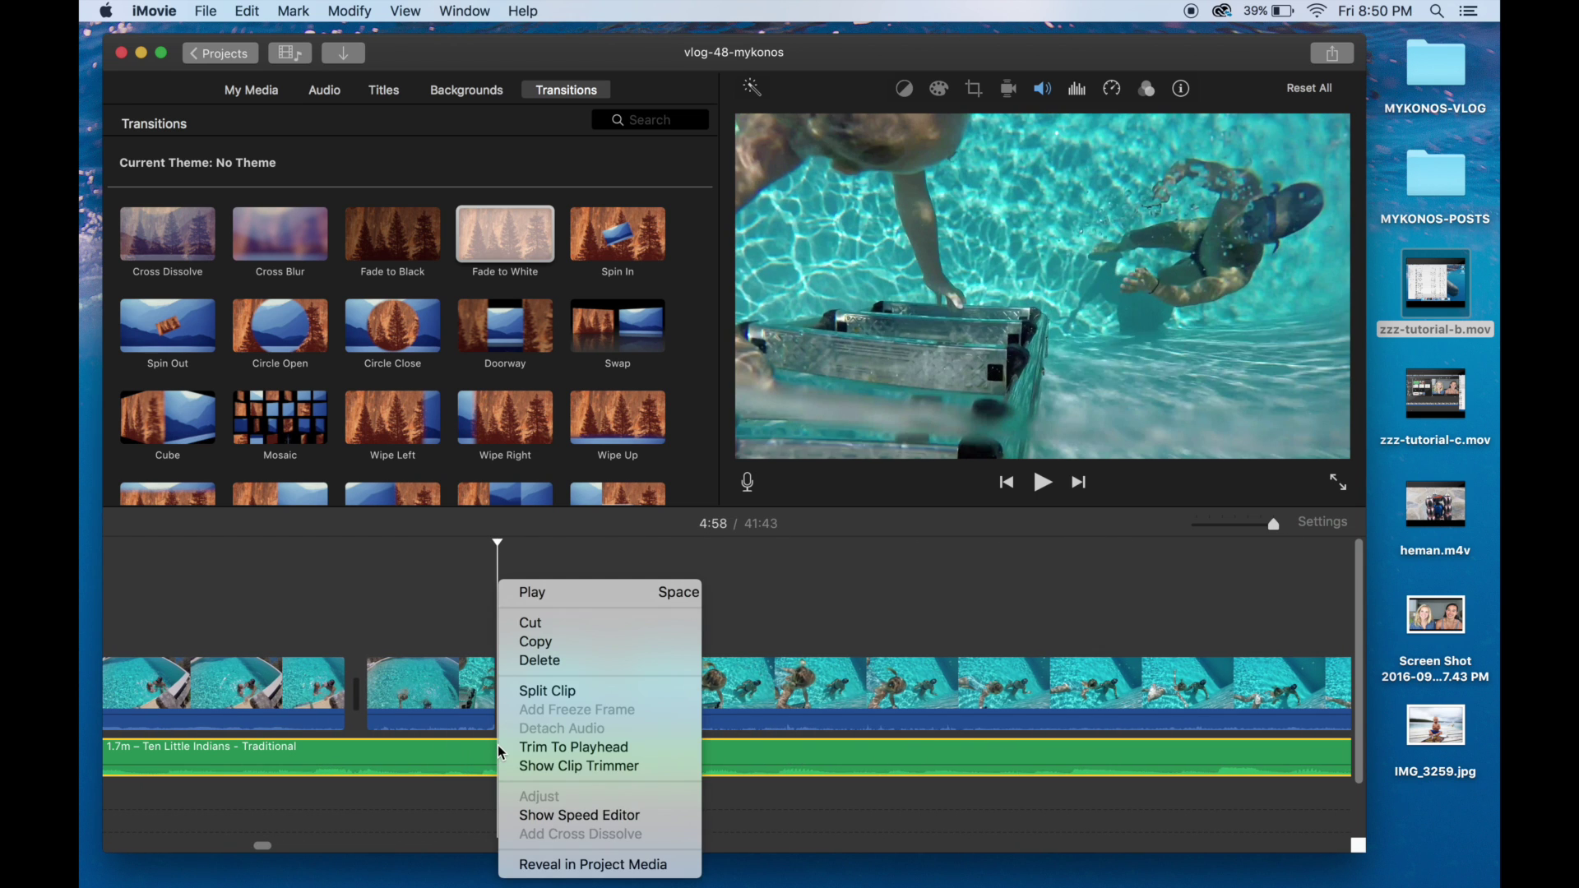
left_click(536, 693)
left_click(566, 690)
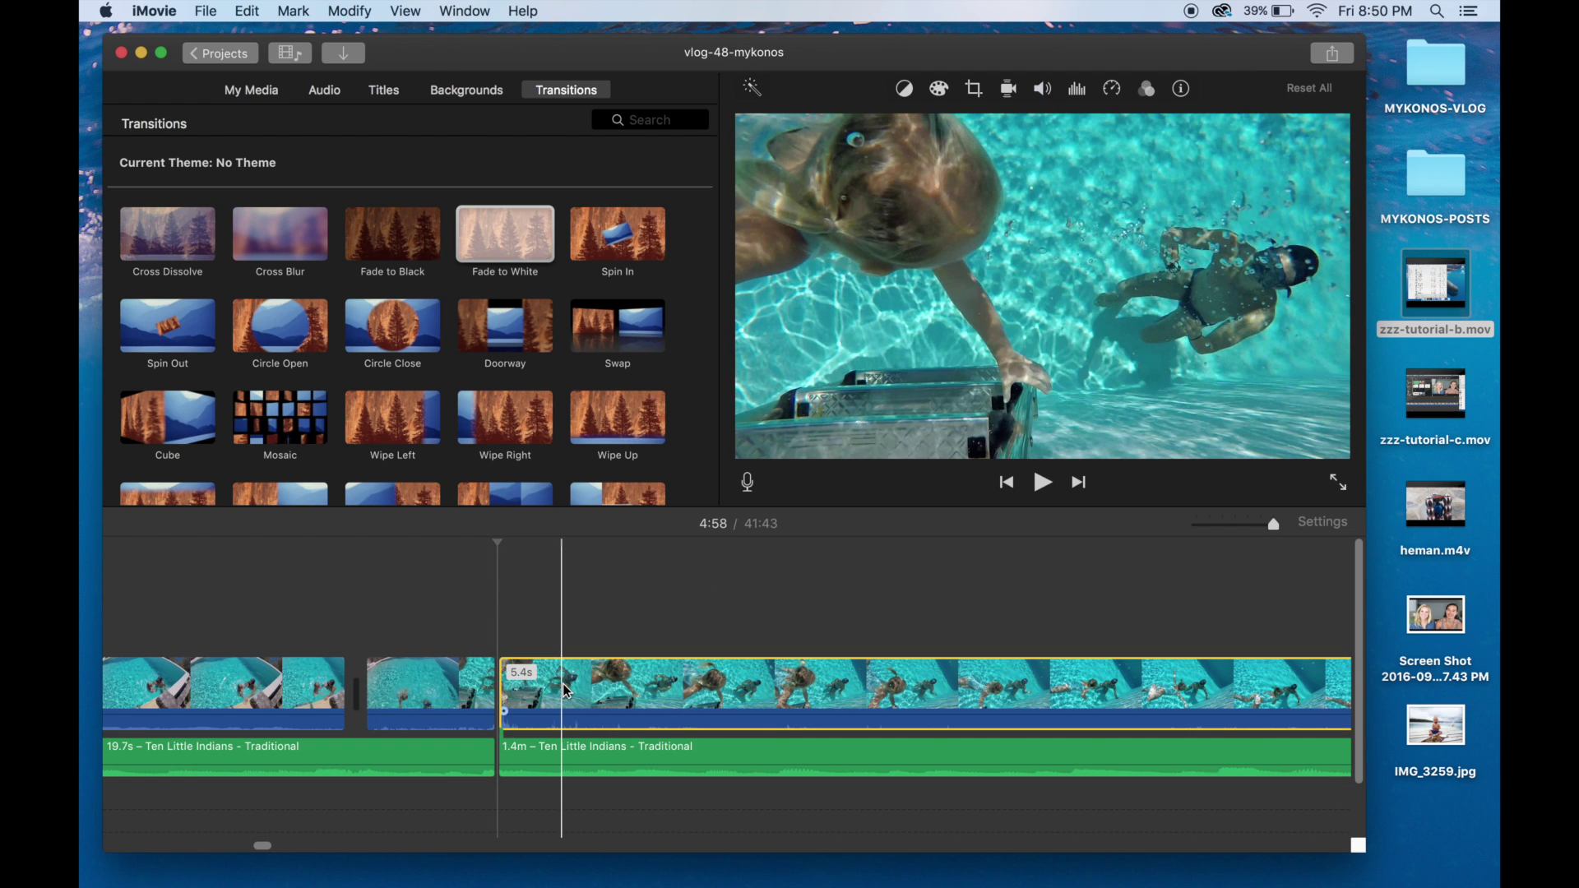
left_click(572, 747)
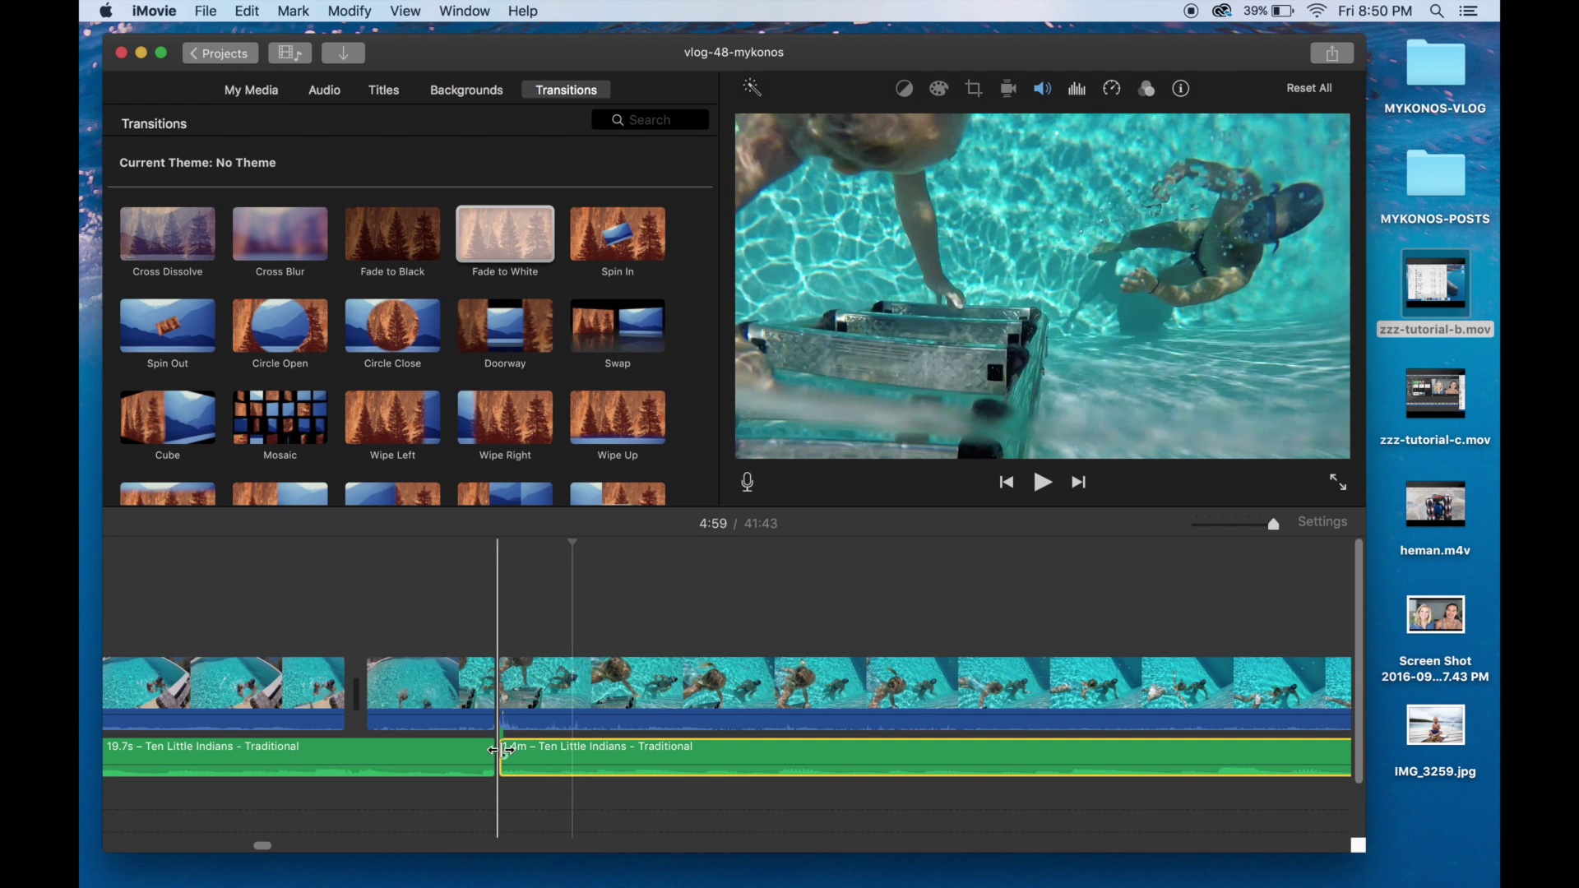
Split the music again at 5:04 and play back to check the 5.4s piece
scroll(707, 748, "right", 10)
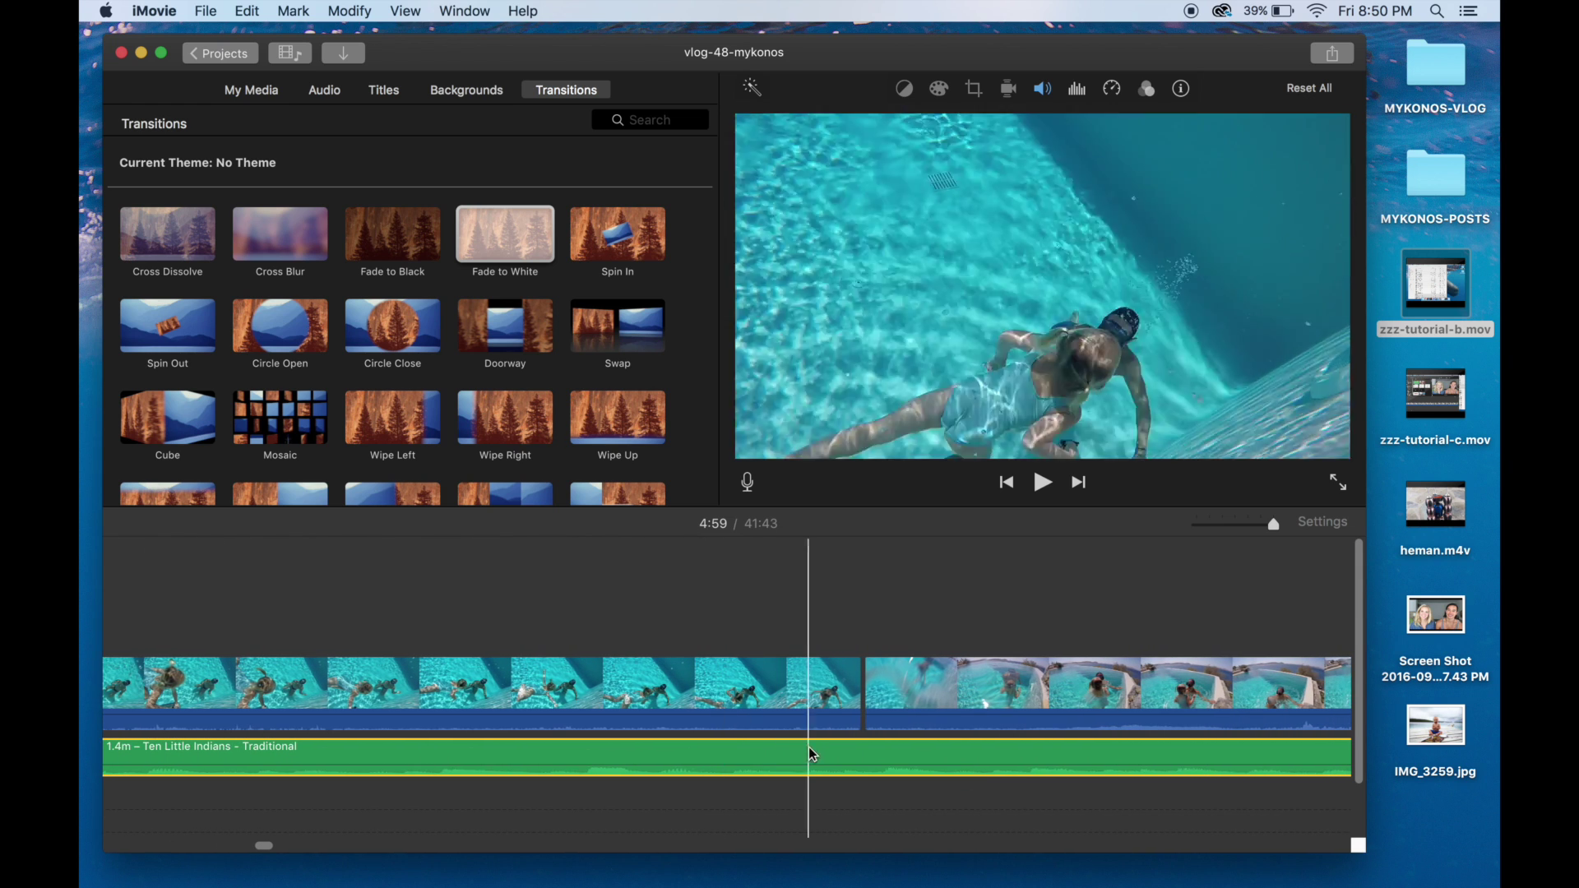
right_click(867, 743)
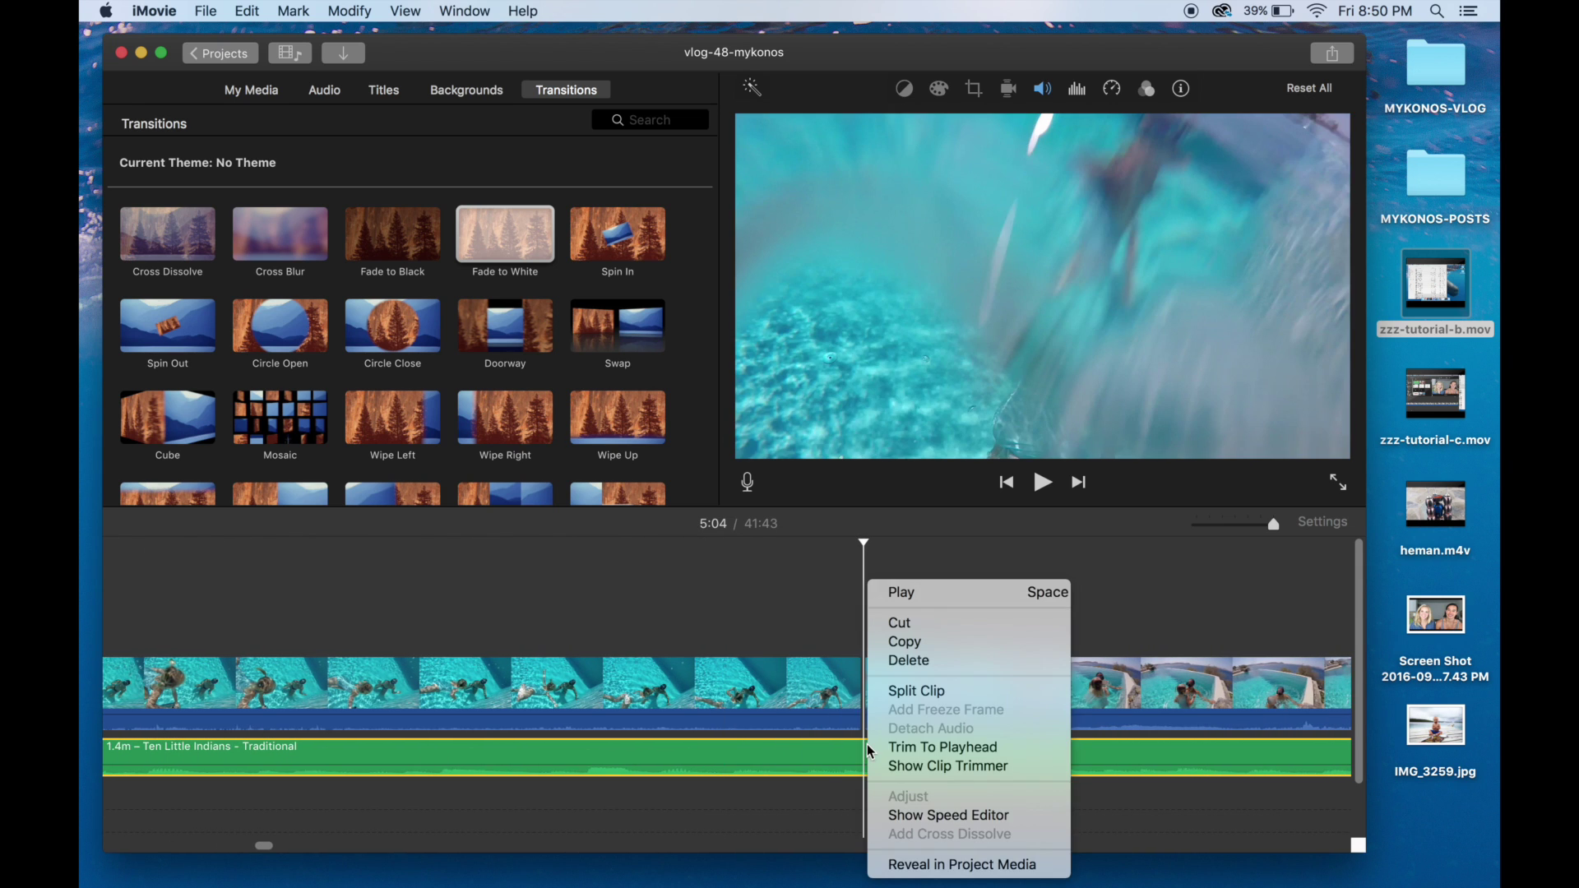
left_click(897, 697)
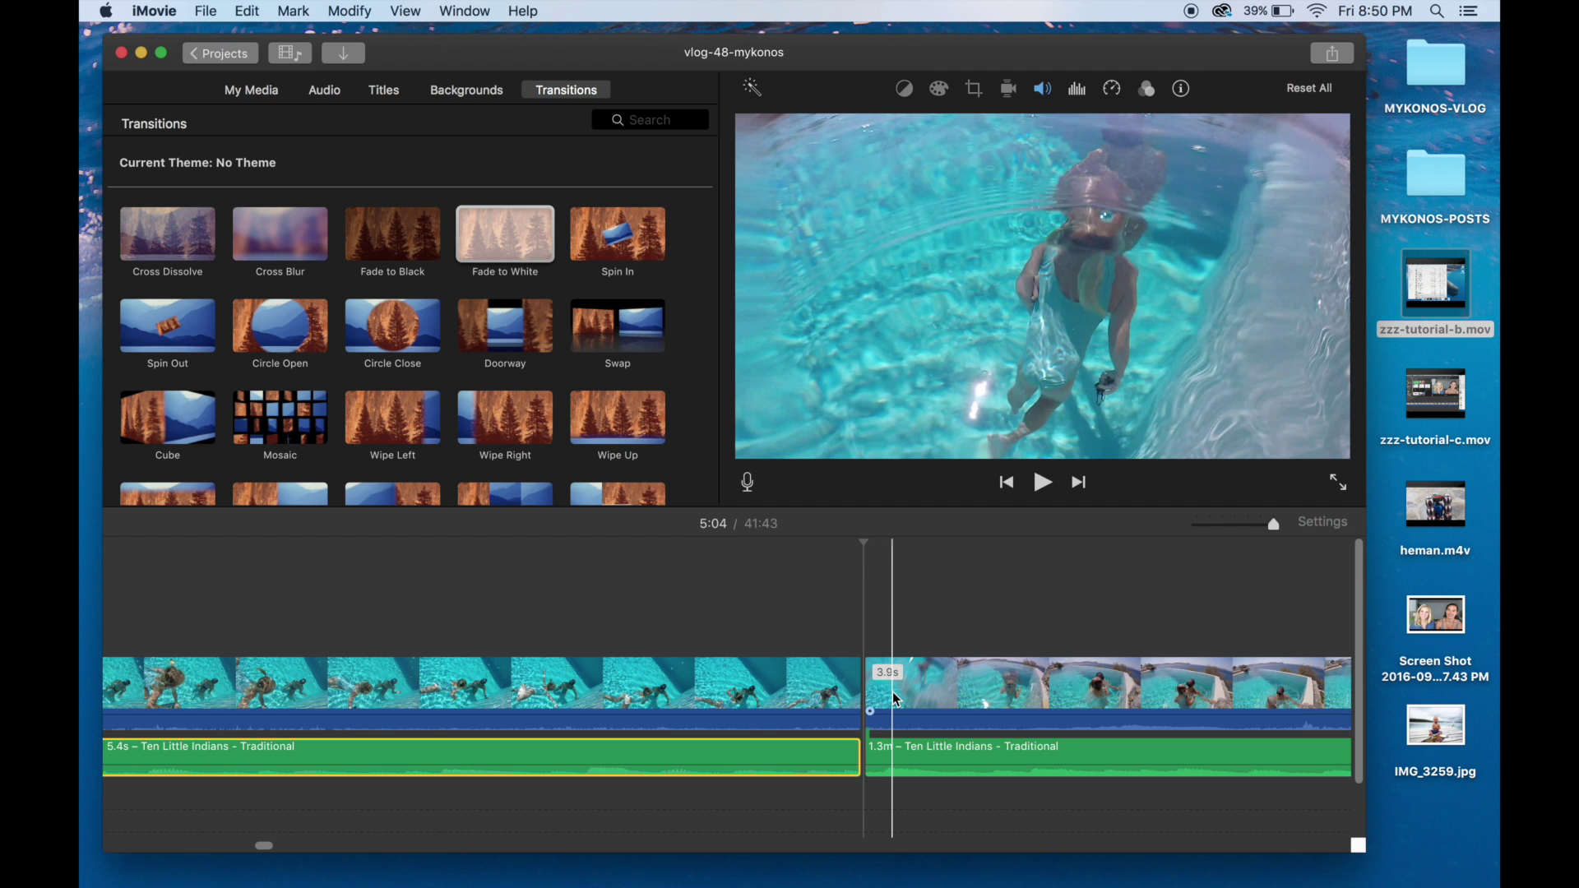
scroll(891, 692, "left", 10)
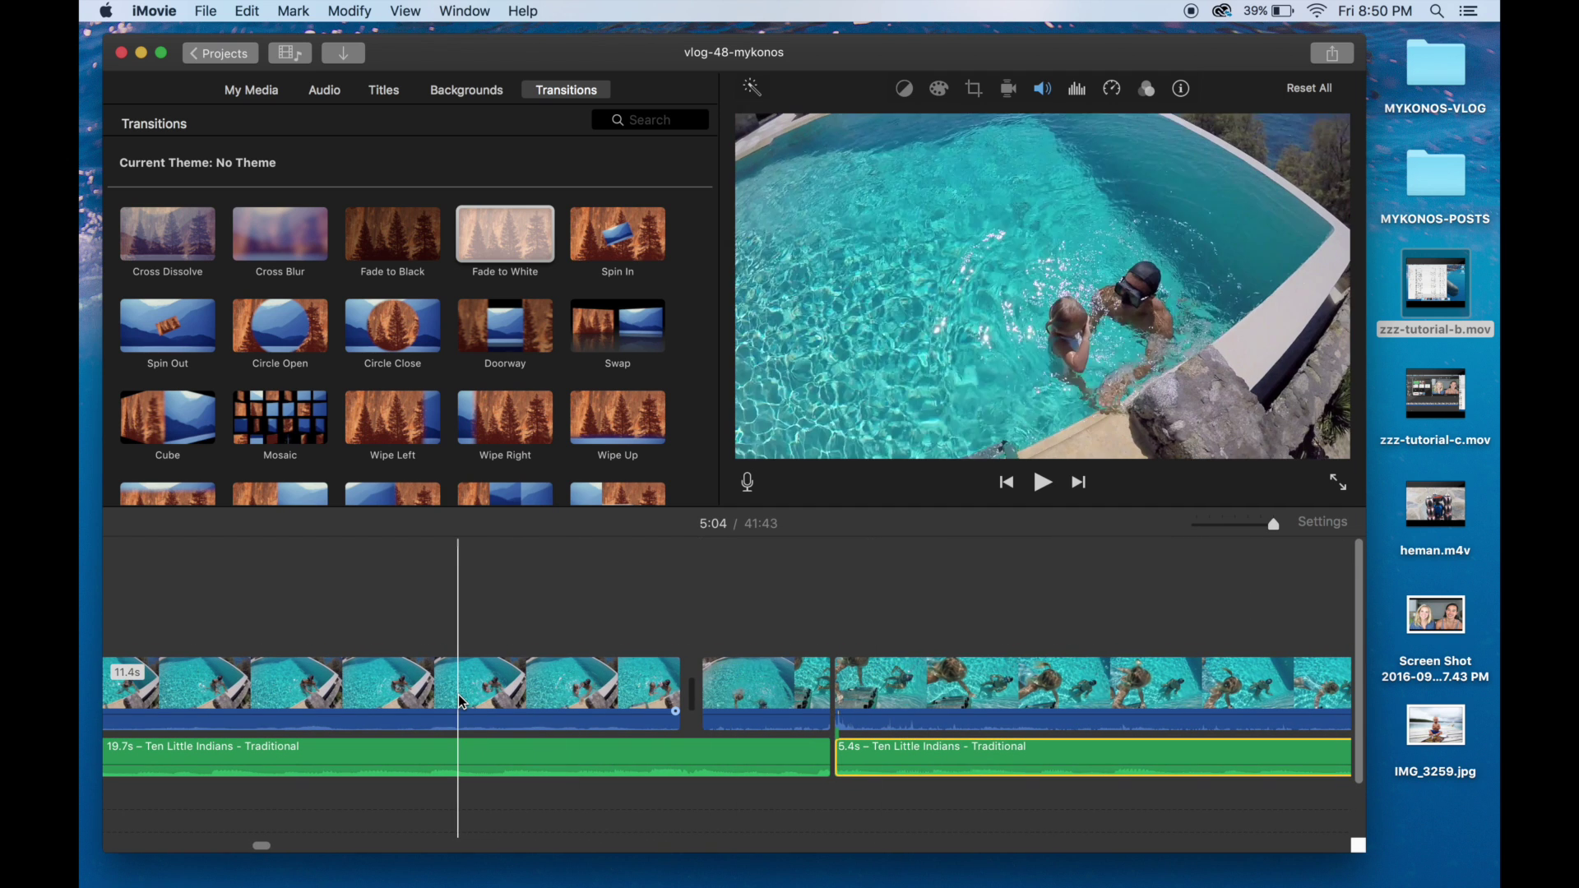
key("XF86AudioRaiseVolume")
key("XF86AudioRaiseVolume")
key("XF86AudioRaiseVolume")
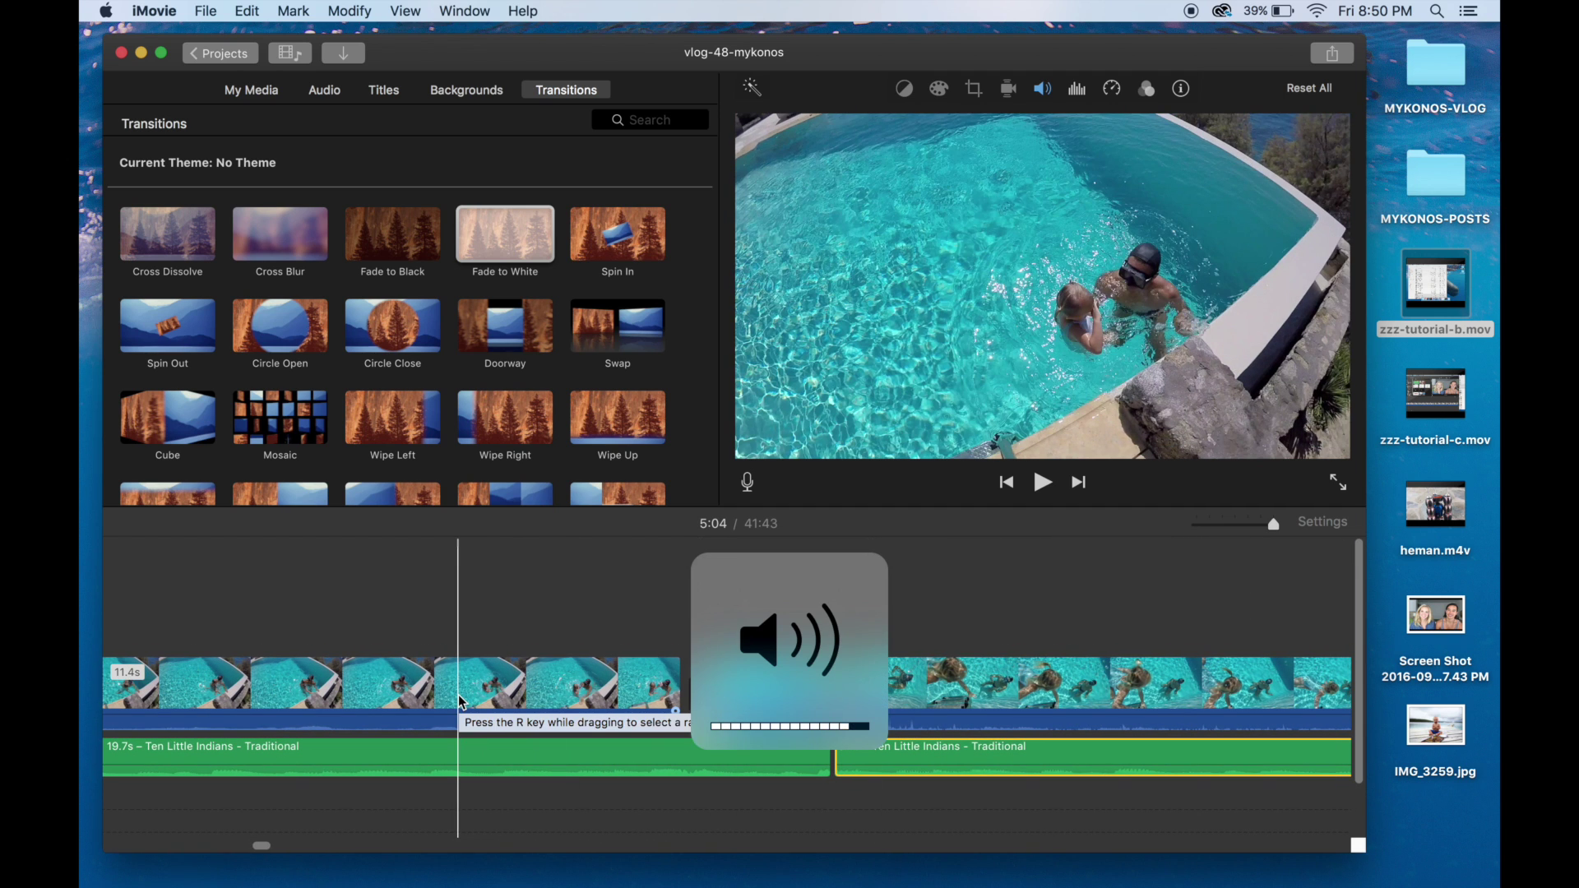
key("space")
scroll(485, 701, "right", 5)
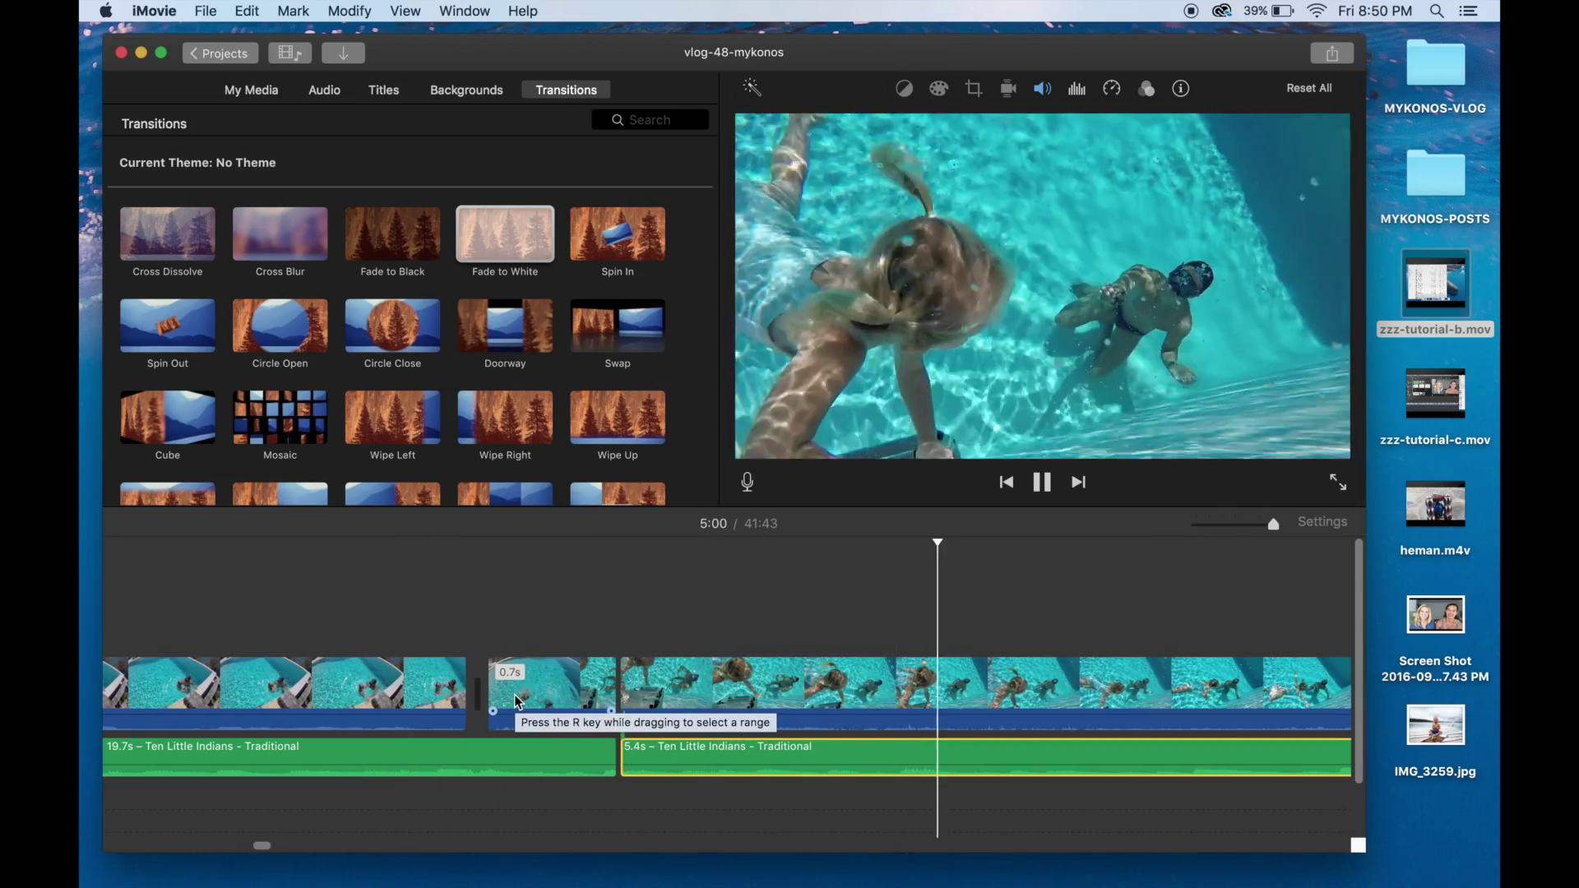
key("space")
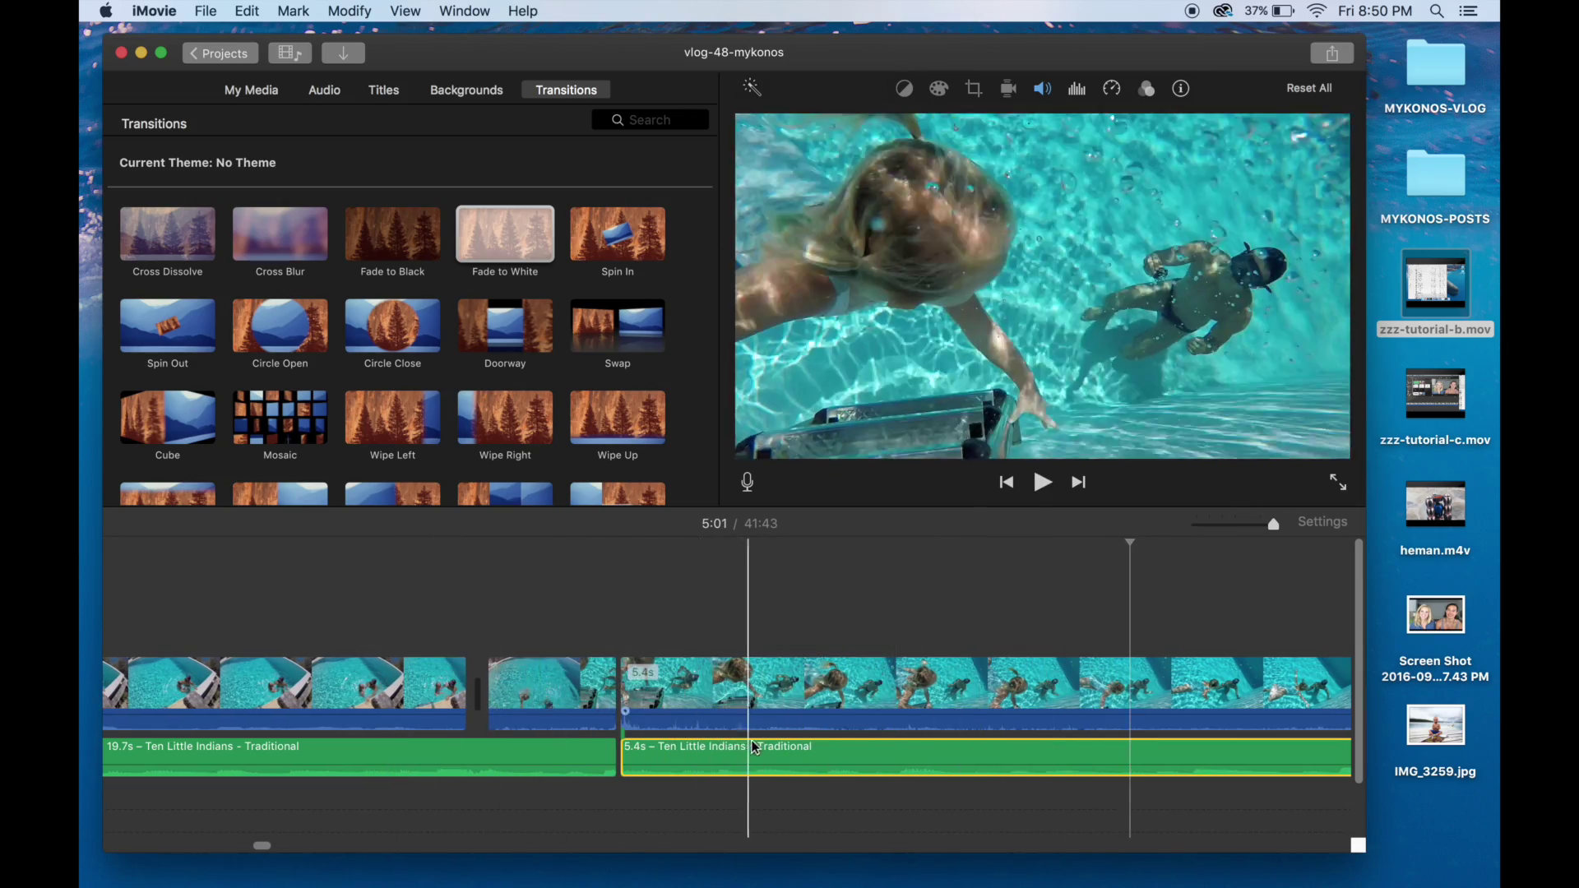
scroll(756, 752, "right", 2)
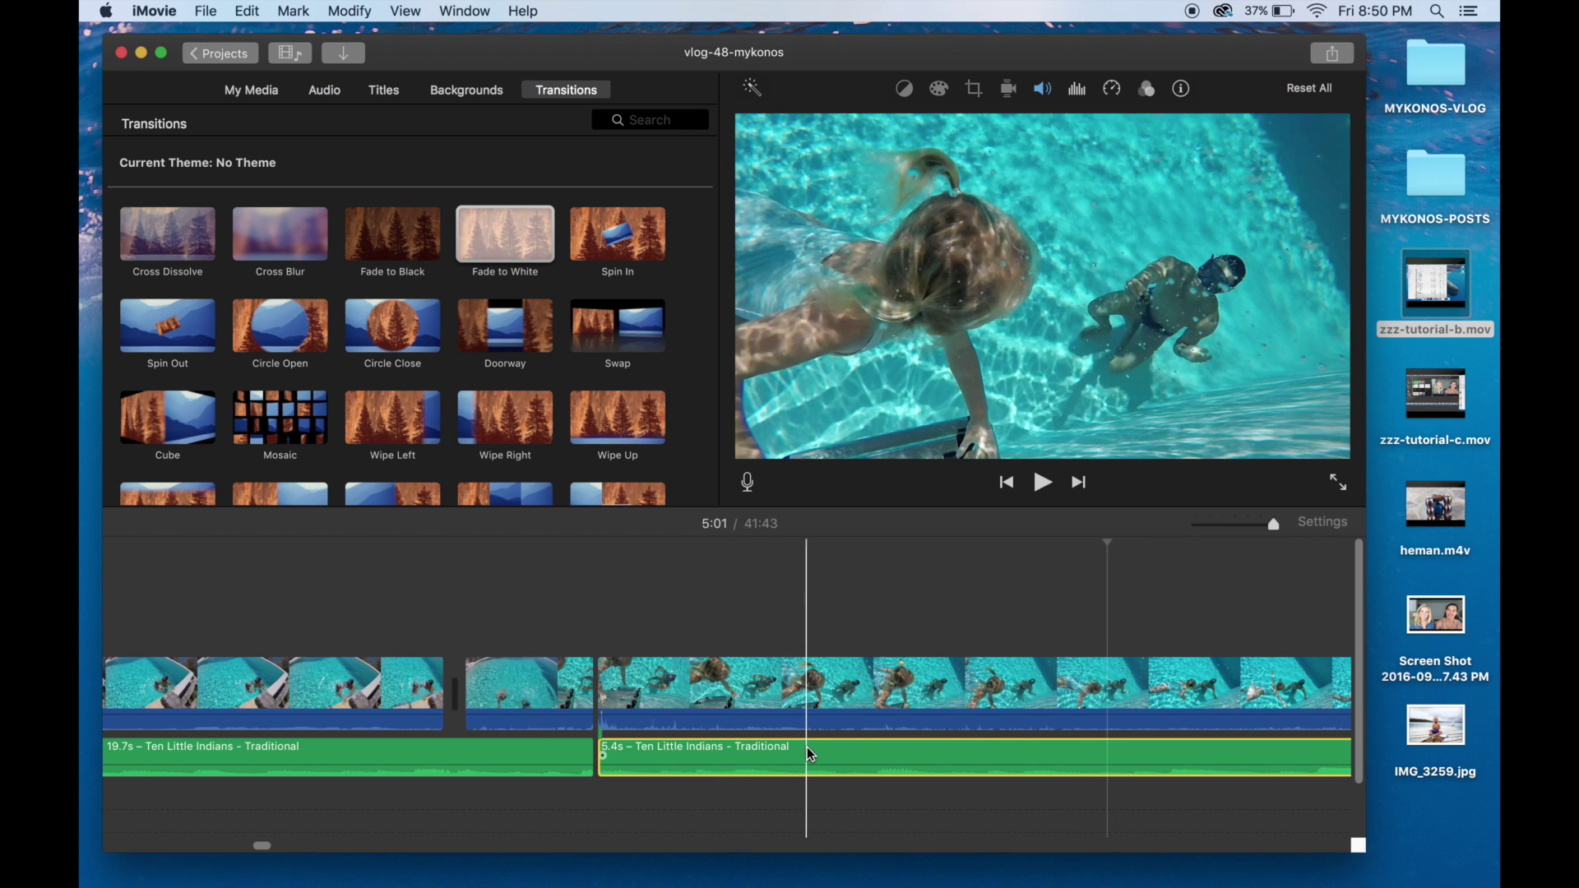
Apply the Muffled audio effect to the music piece
left_click(1147, 89)
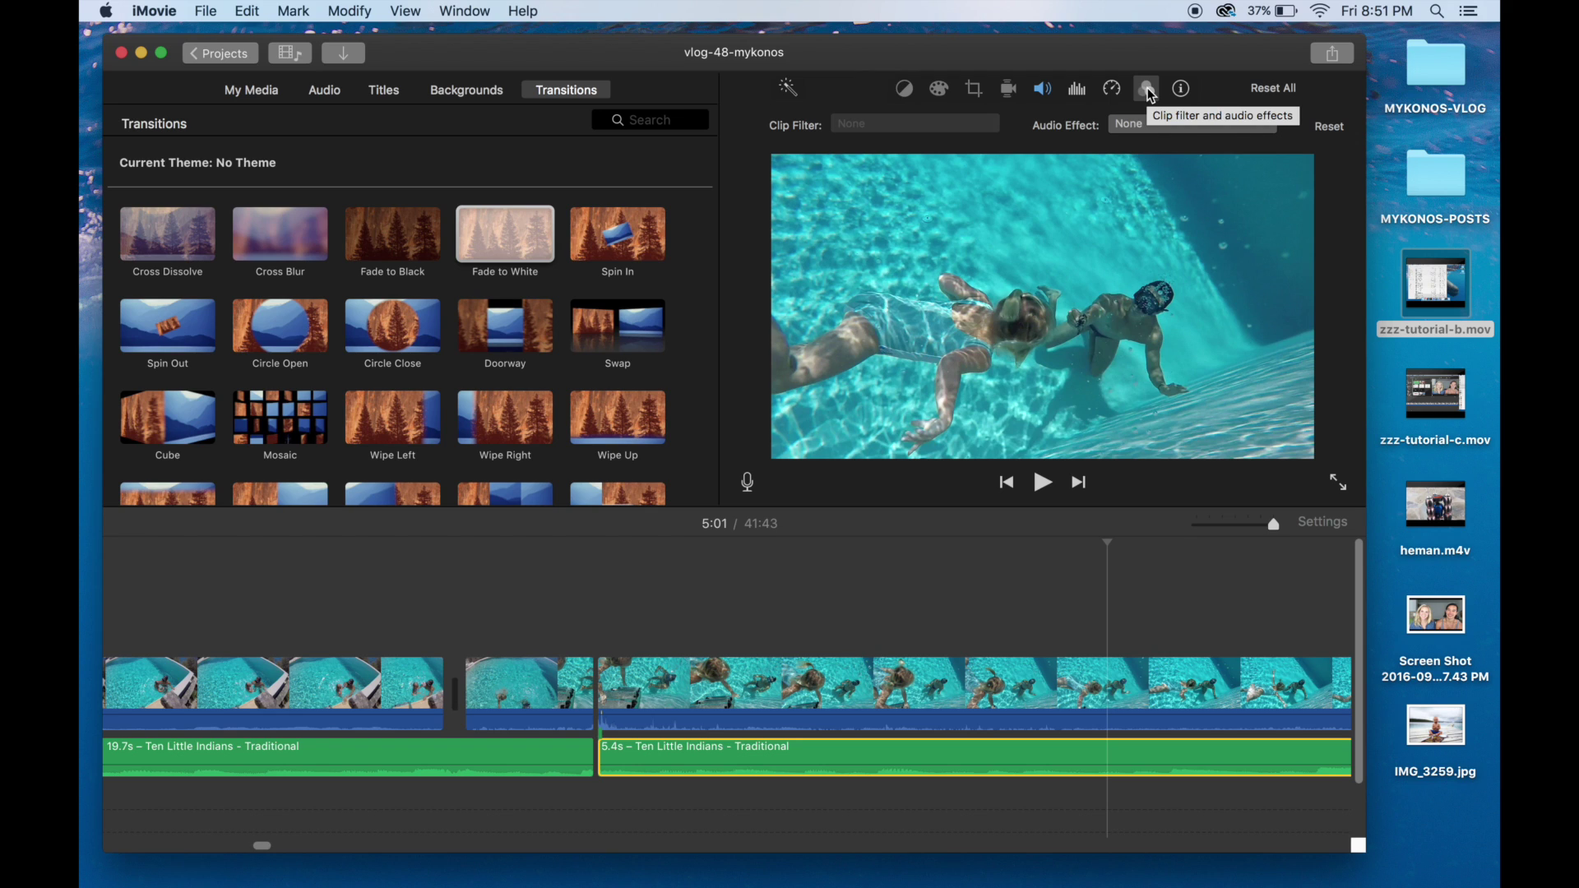
left_click(1131, 127)
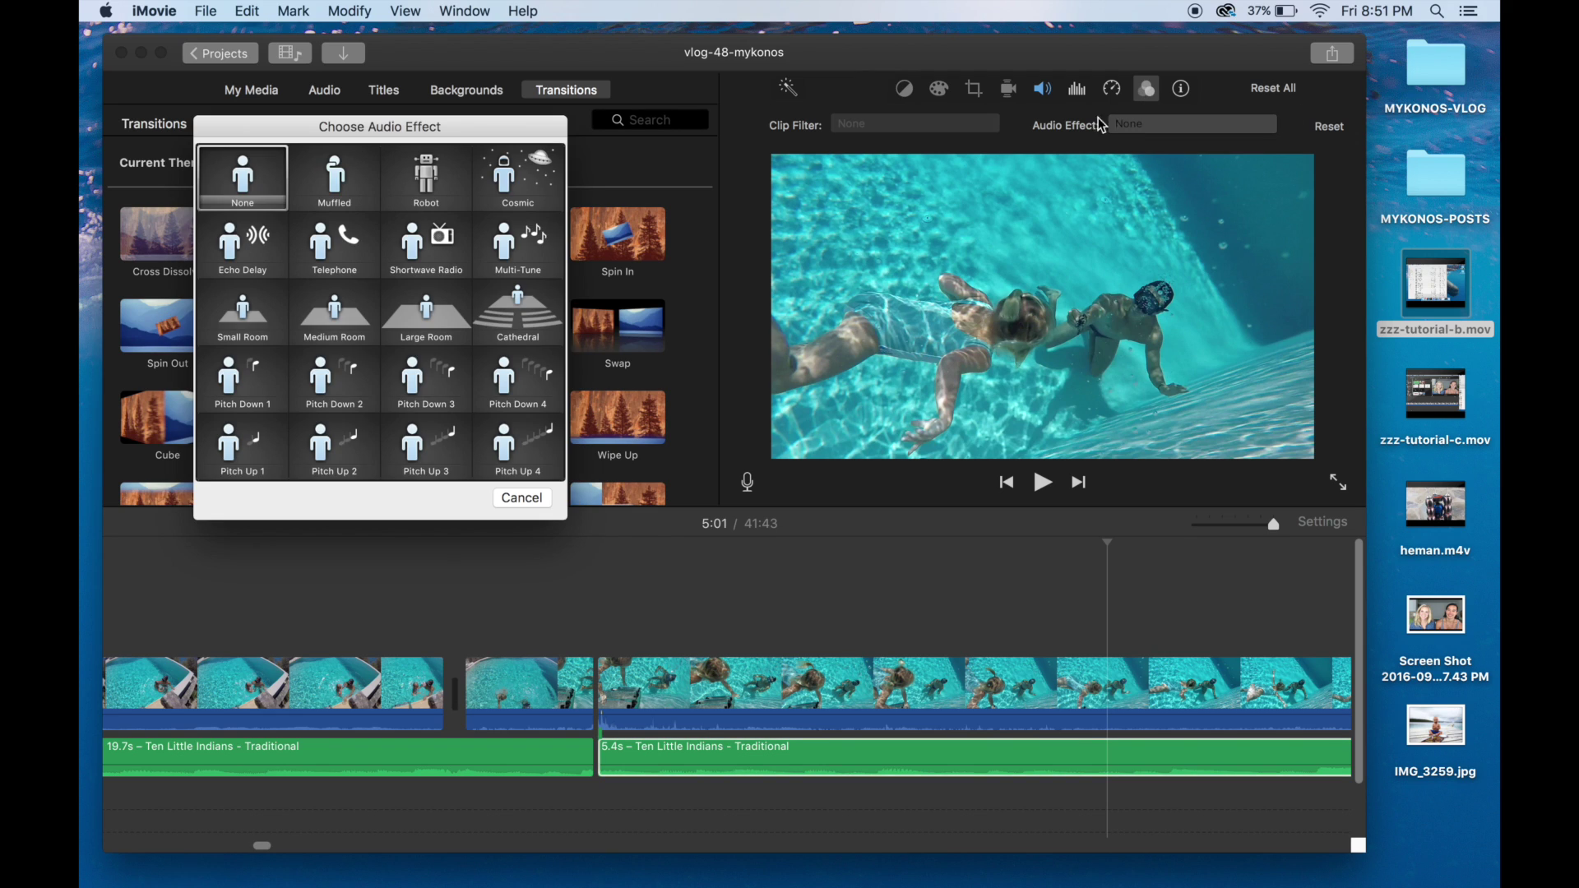
left_click(341, 186)
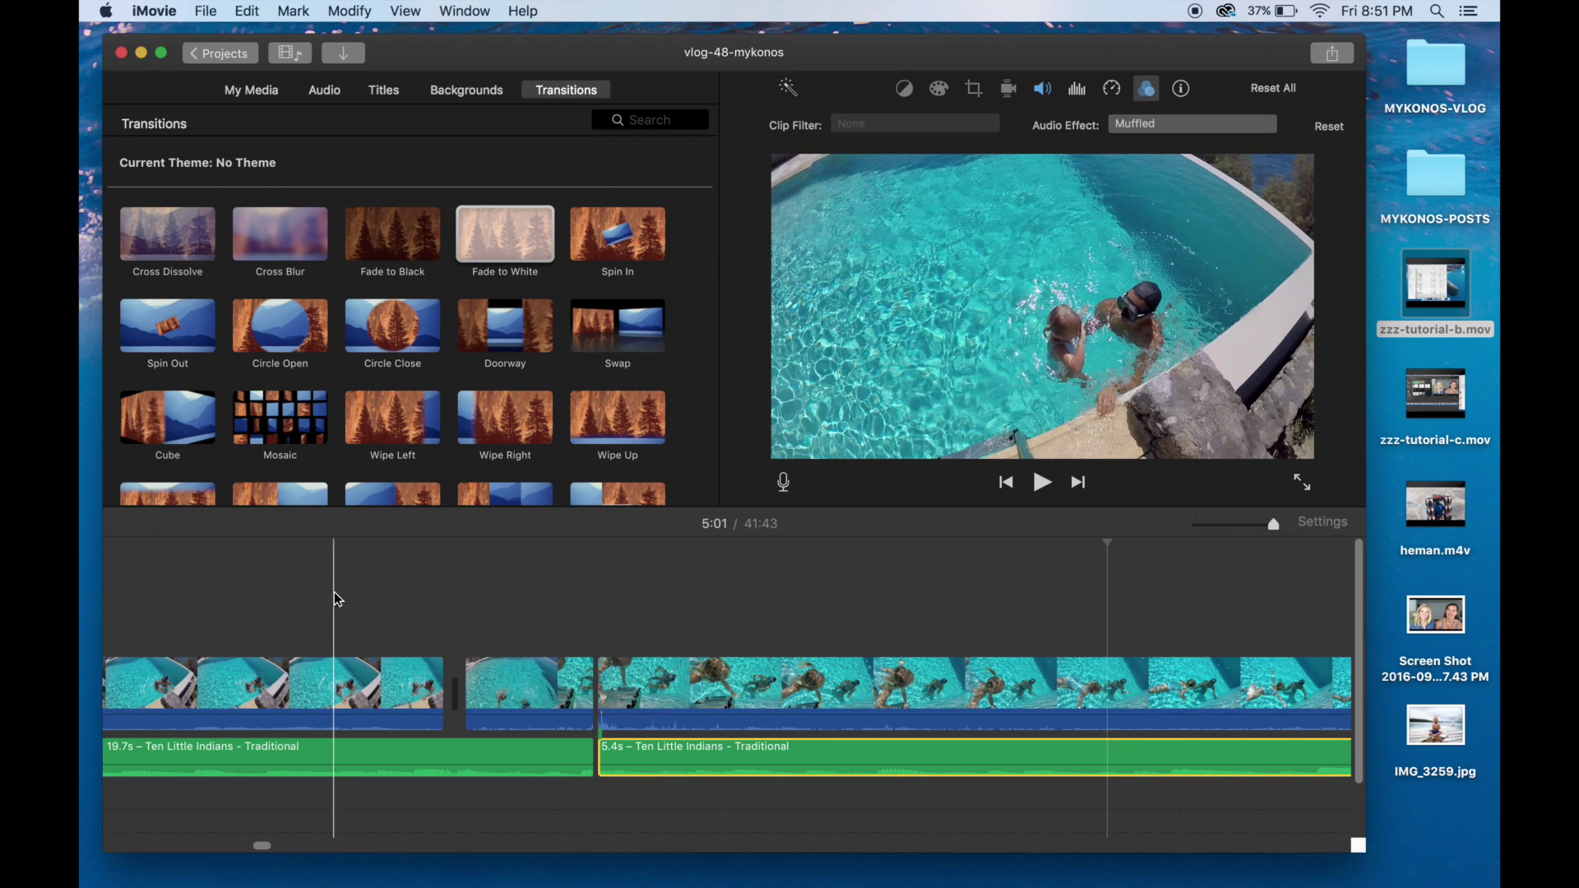
Zoom in and play through the underwater section to hear the muffled music
key("super+equal")
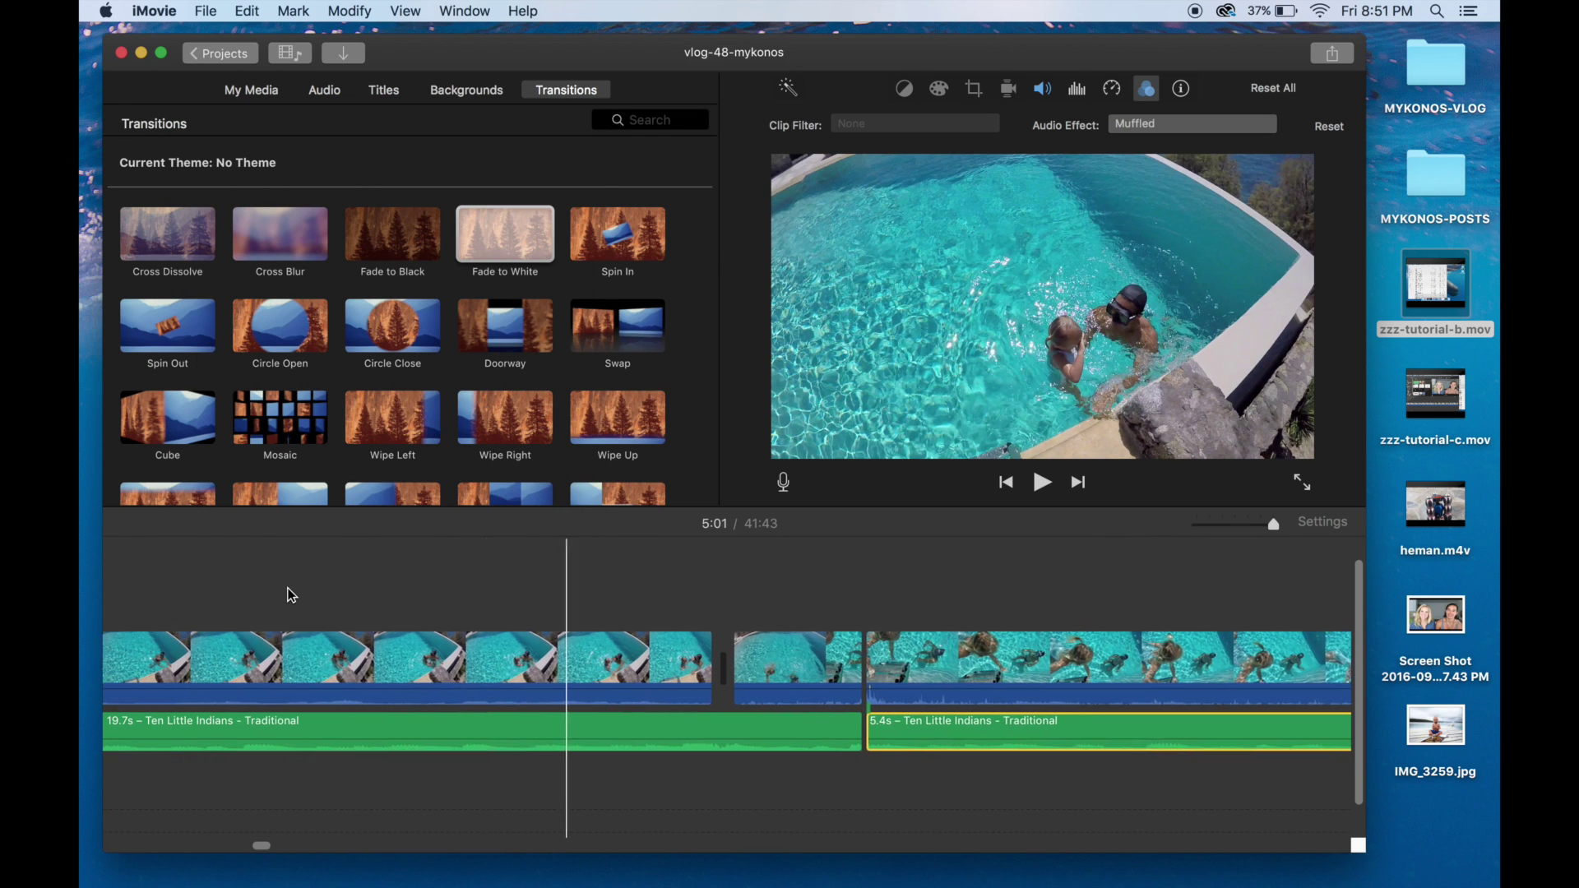
key("space")
key("XF86AudioRaiseVolume")
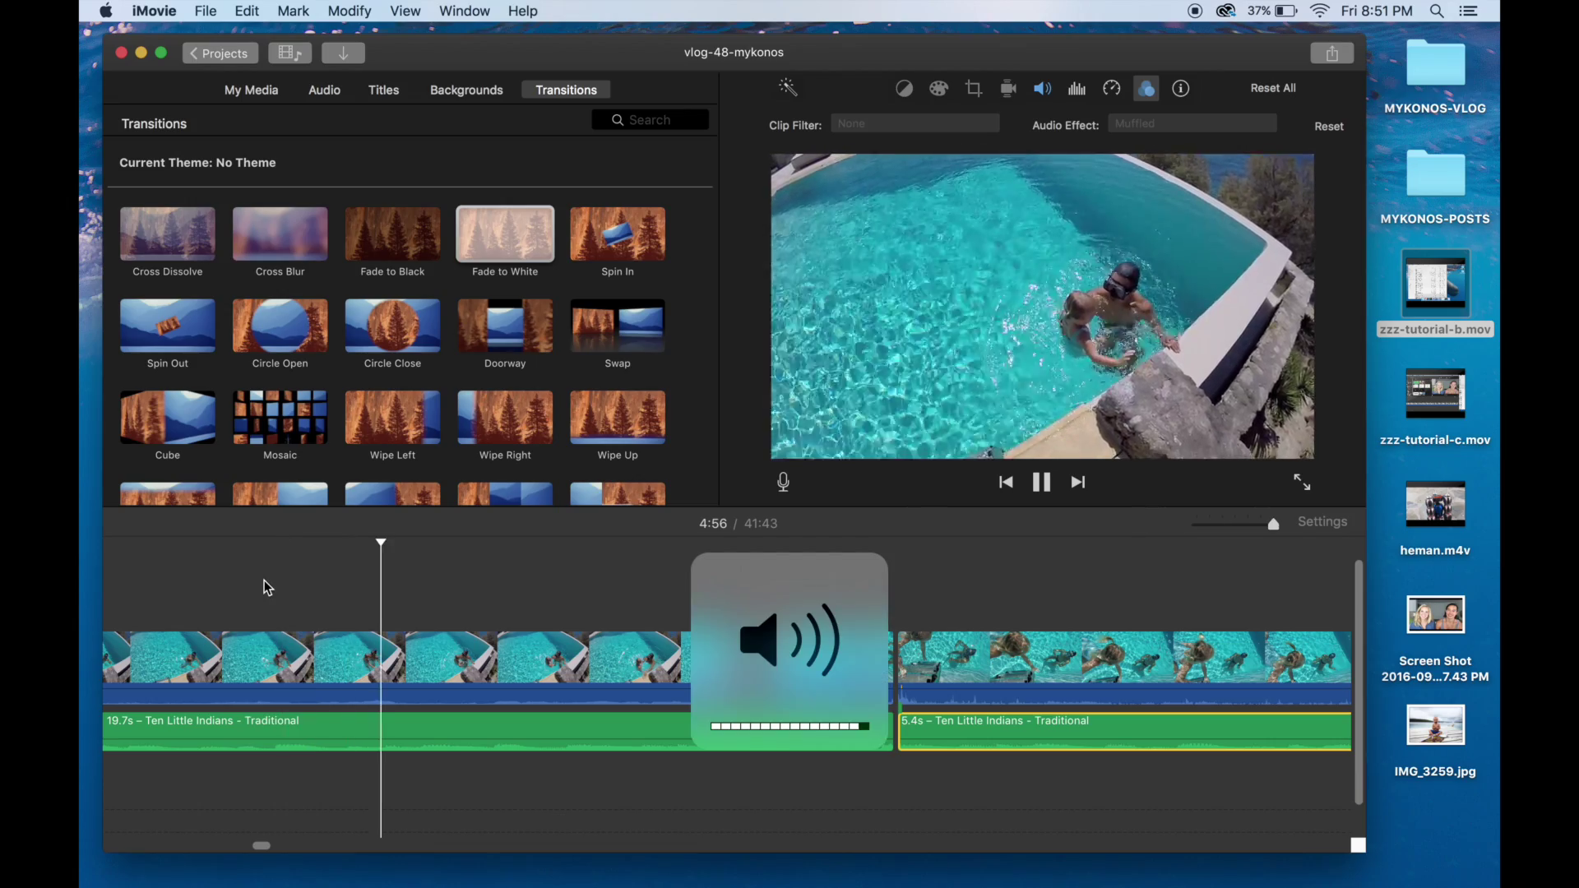
scroll(264, 579, "right", 5)
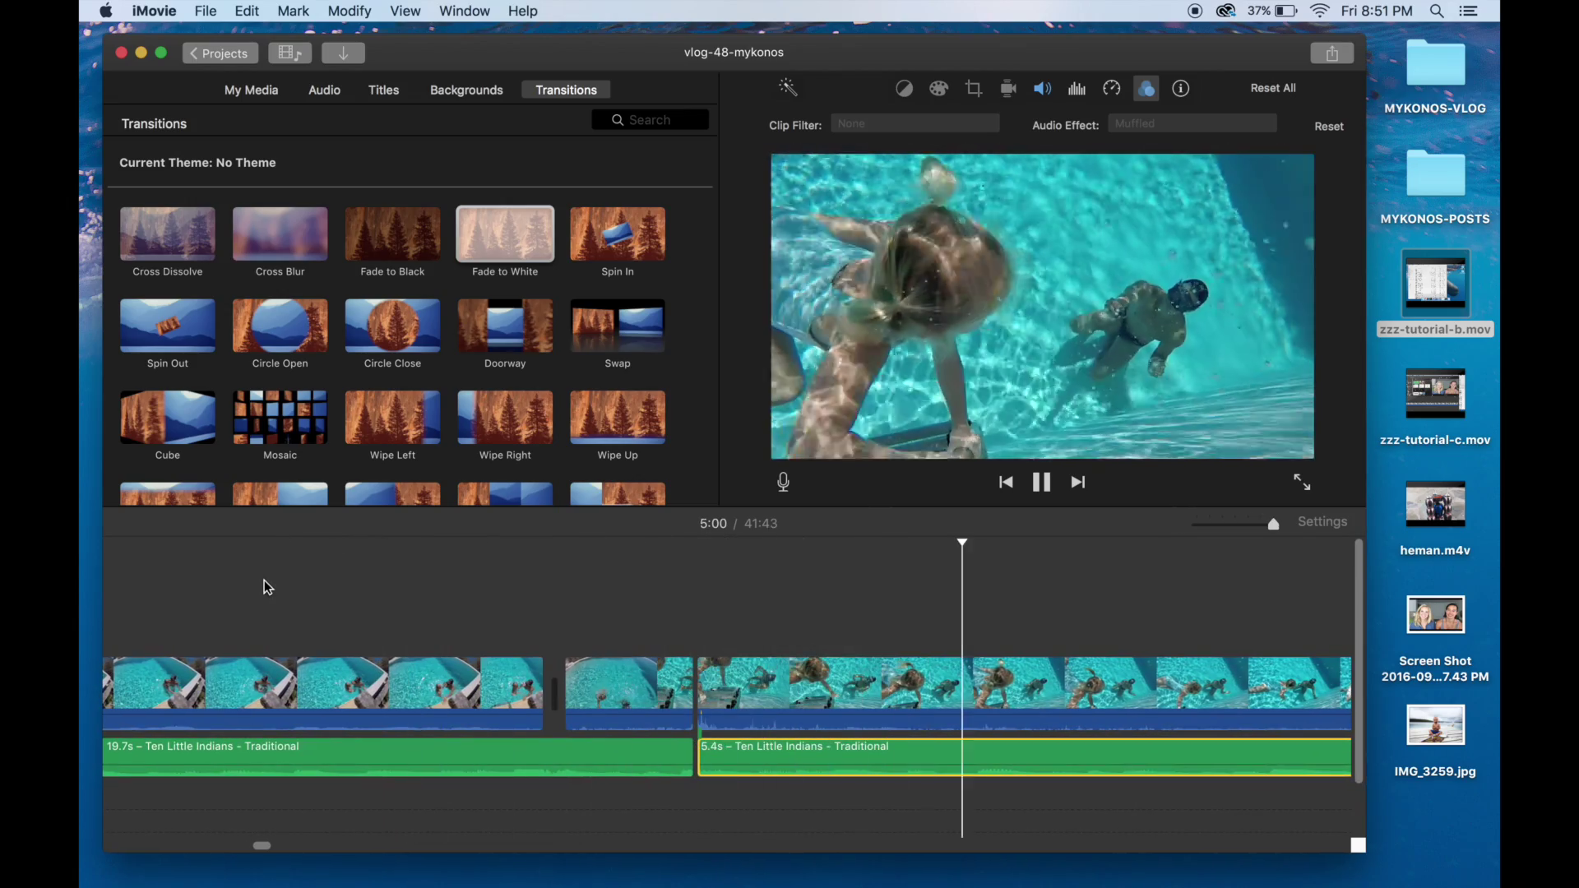
scroll(264, 580, "right", 6)
scroll(535, 580, "right", 2)
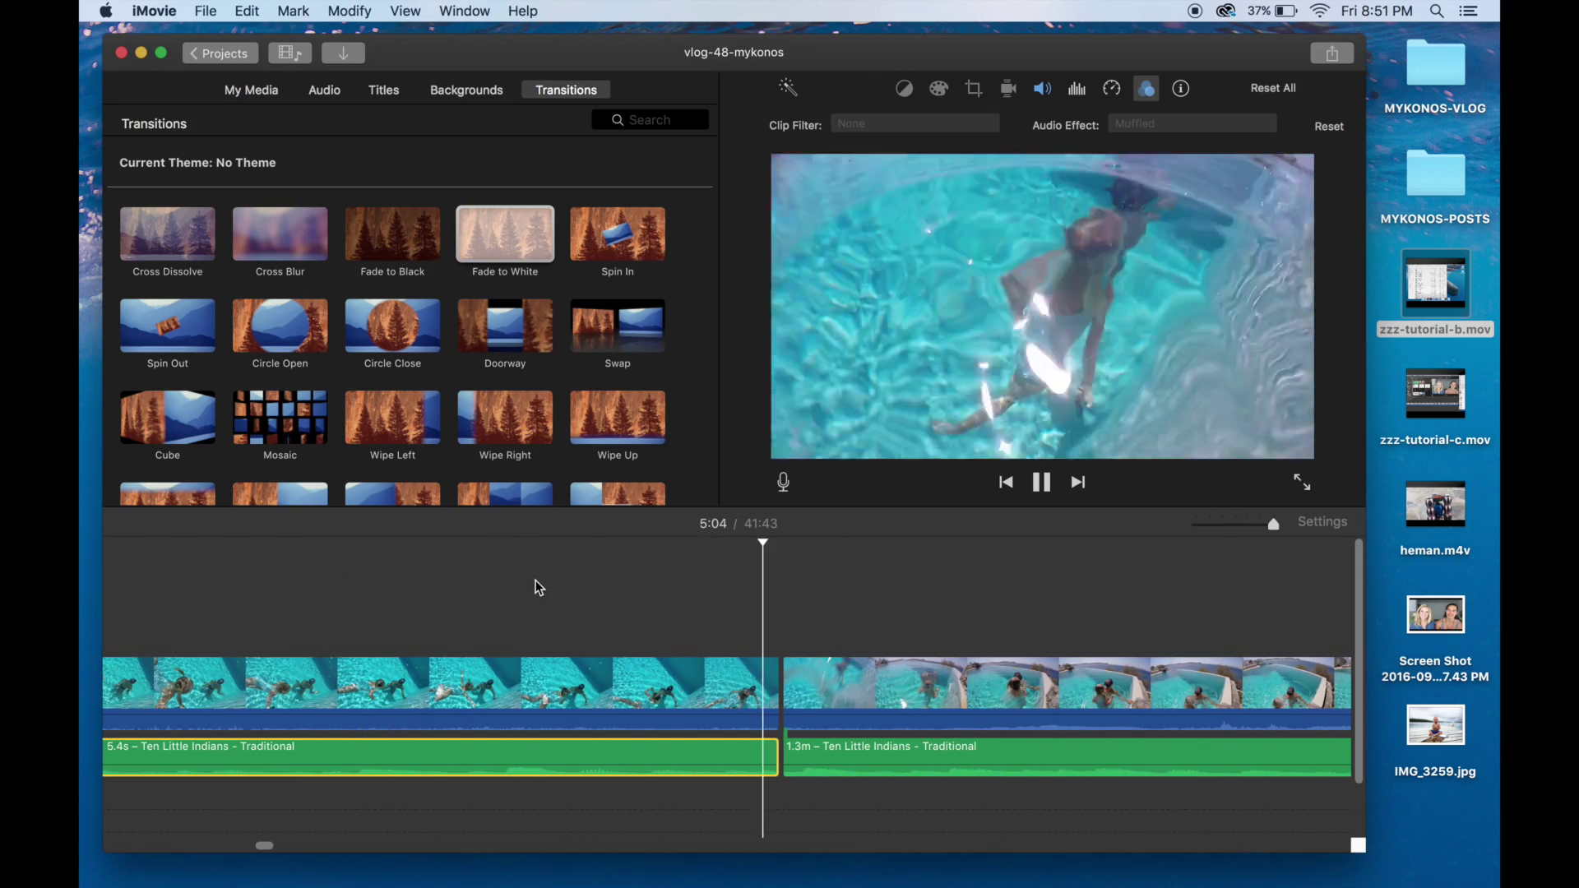
key("space")
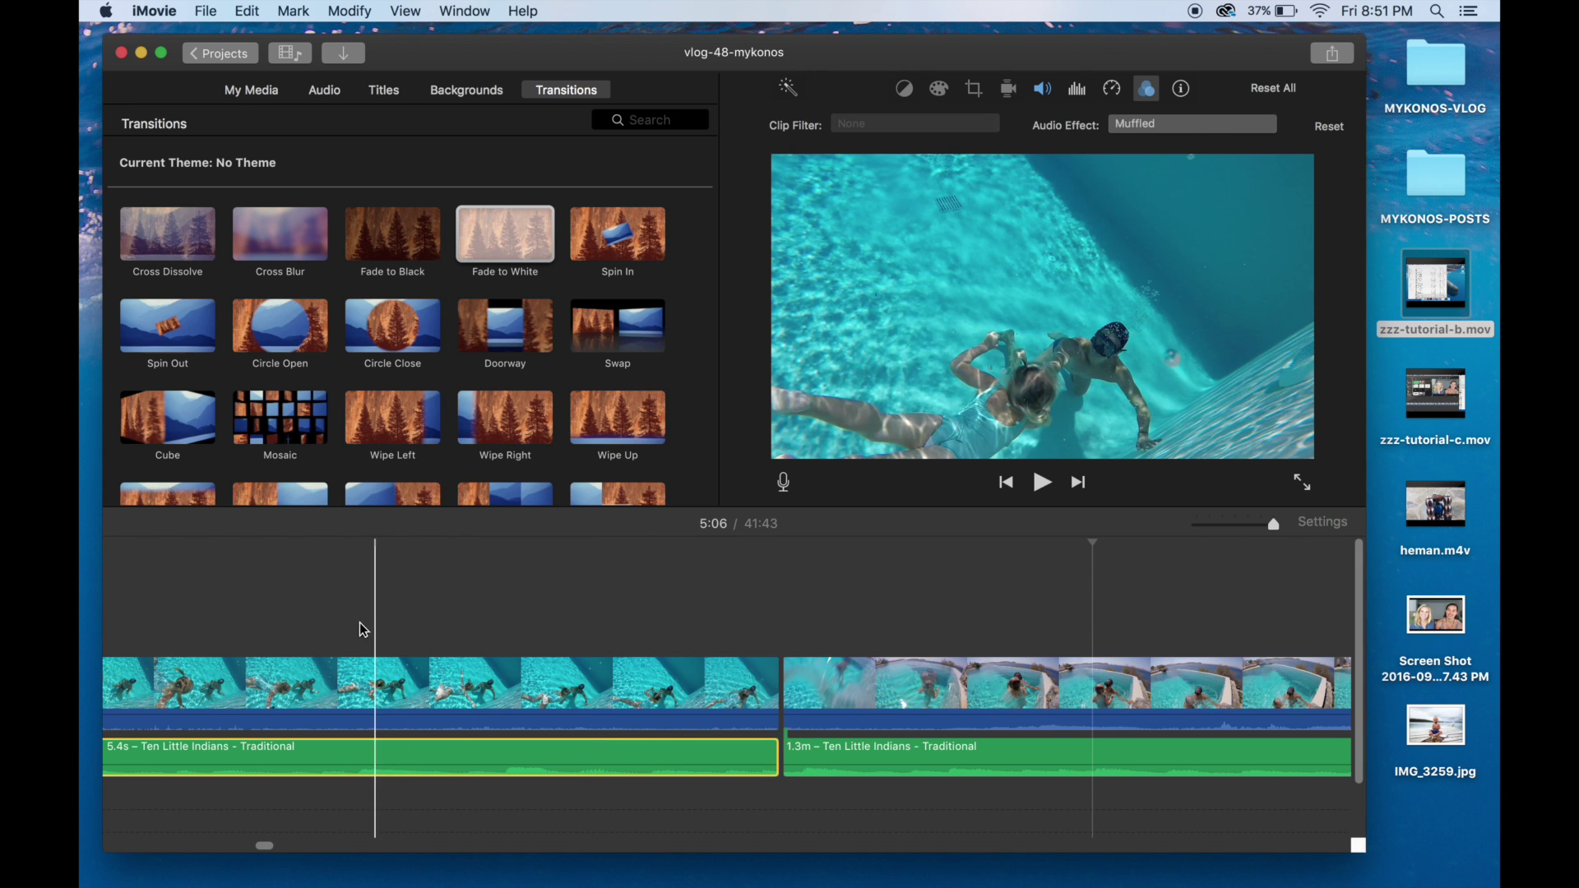
key("space")
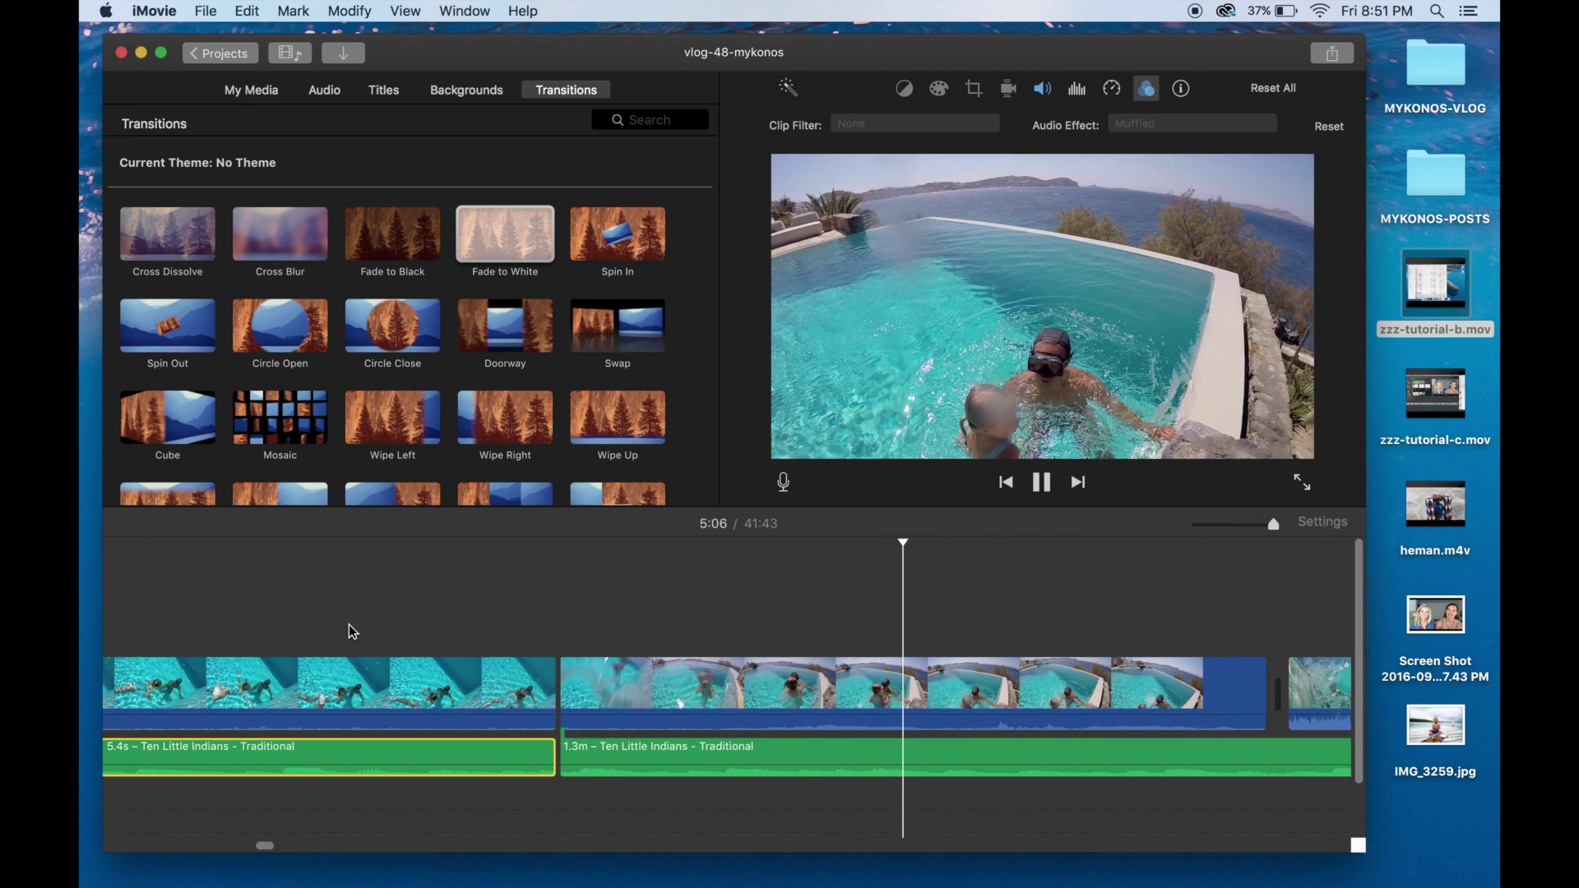
key("space")
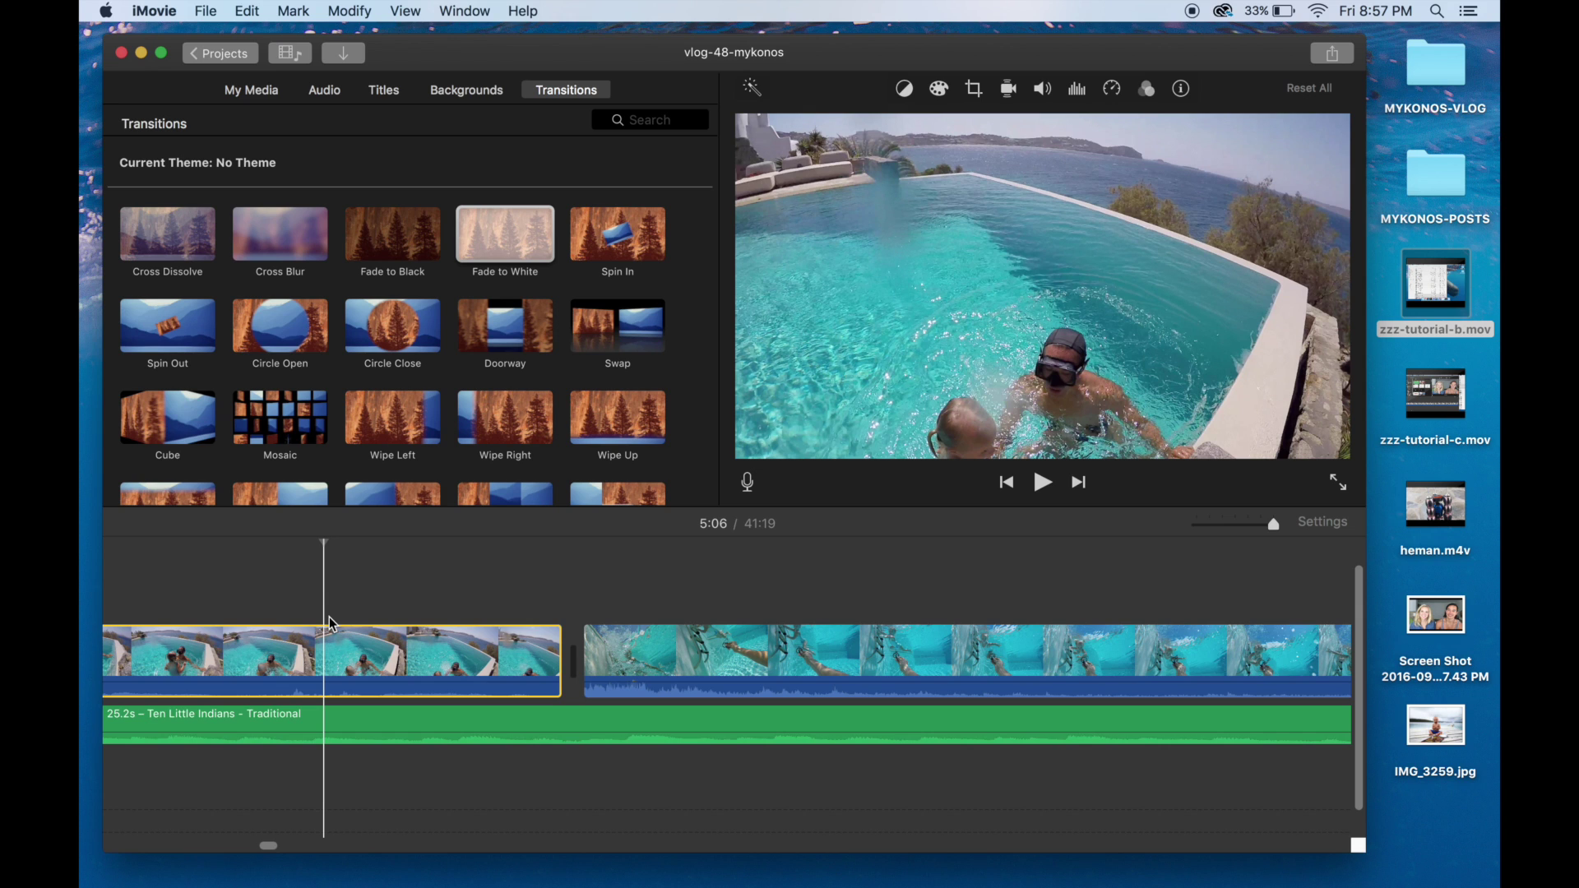
Split the Ten Little Indians music where the underwater pool shot starts
left_click(413, 586)
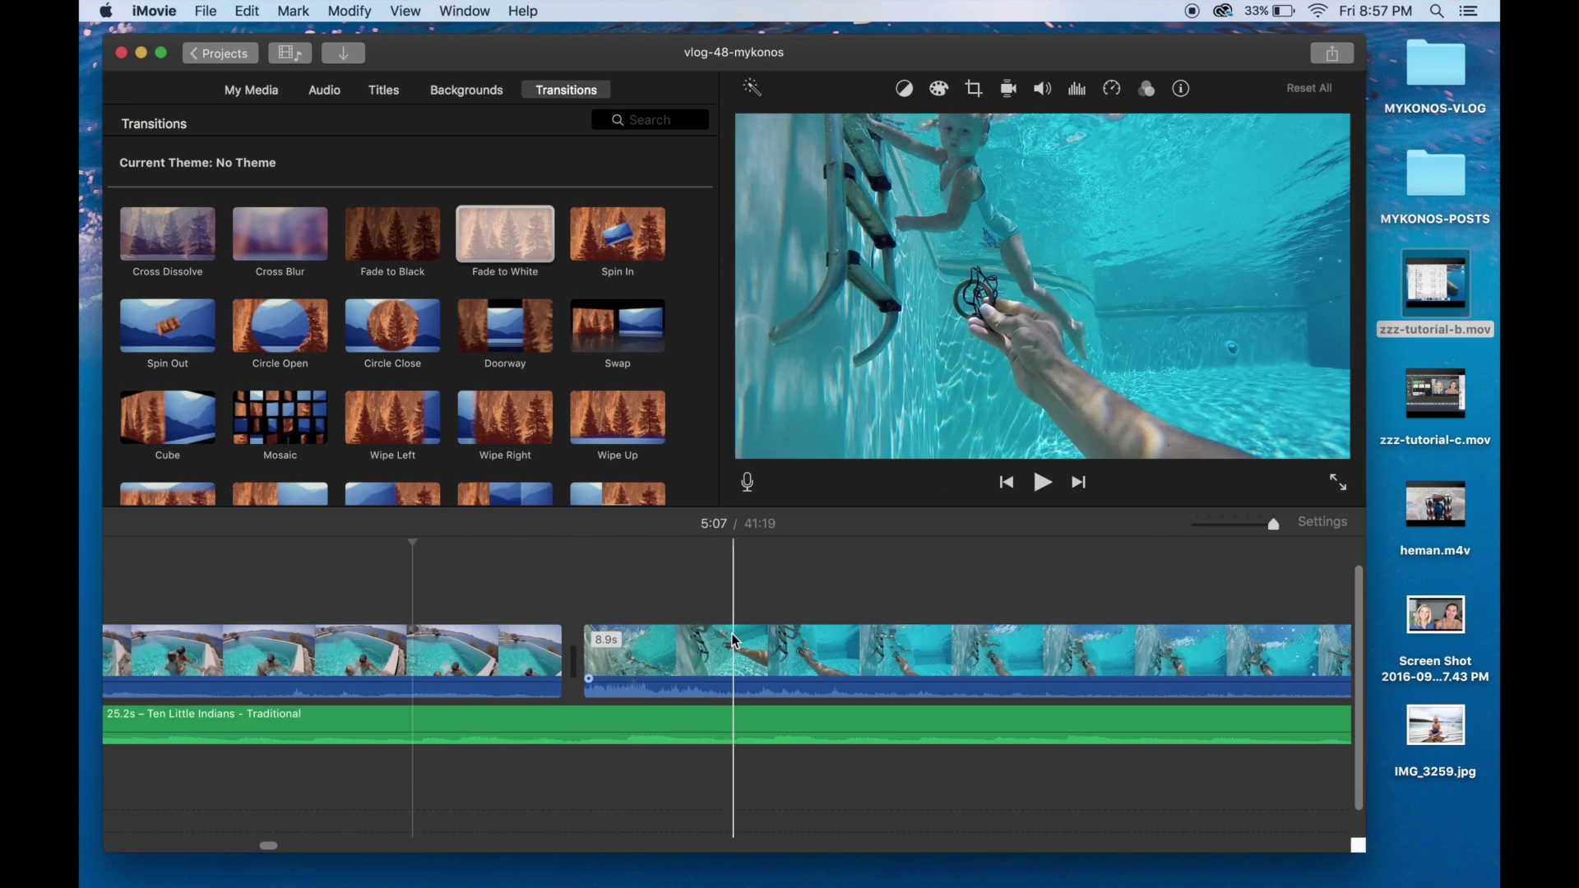
key("space")
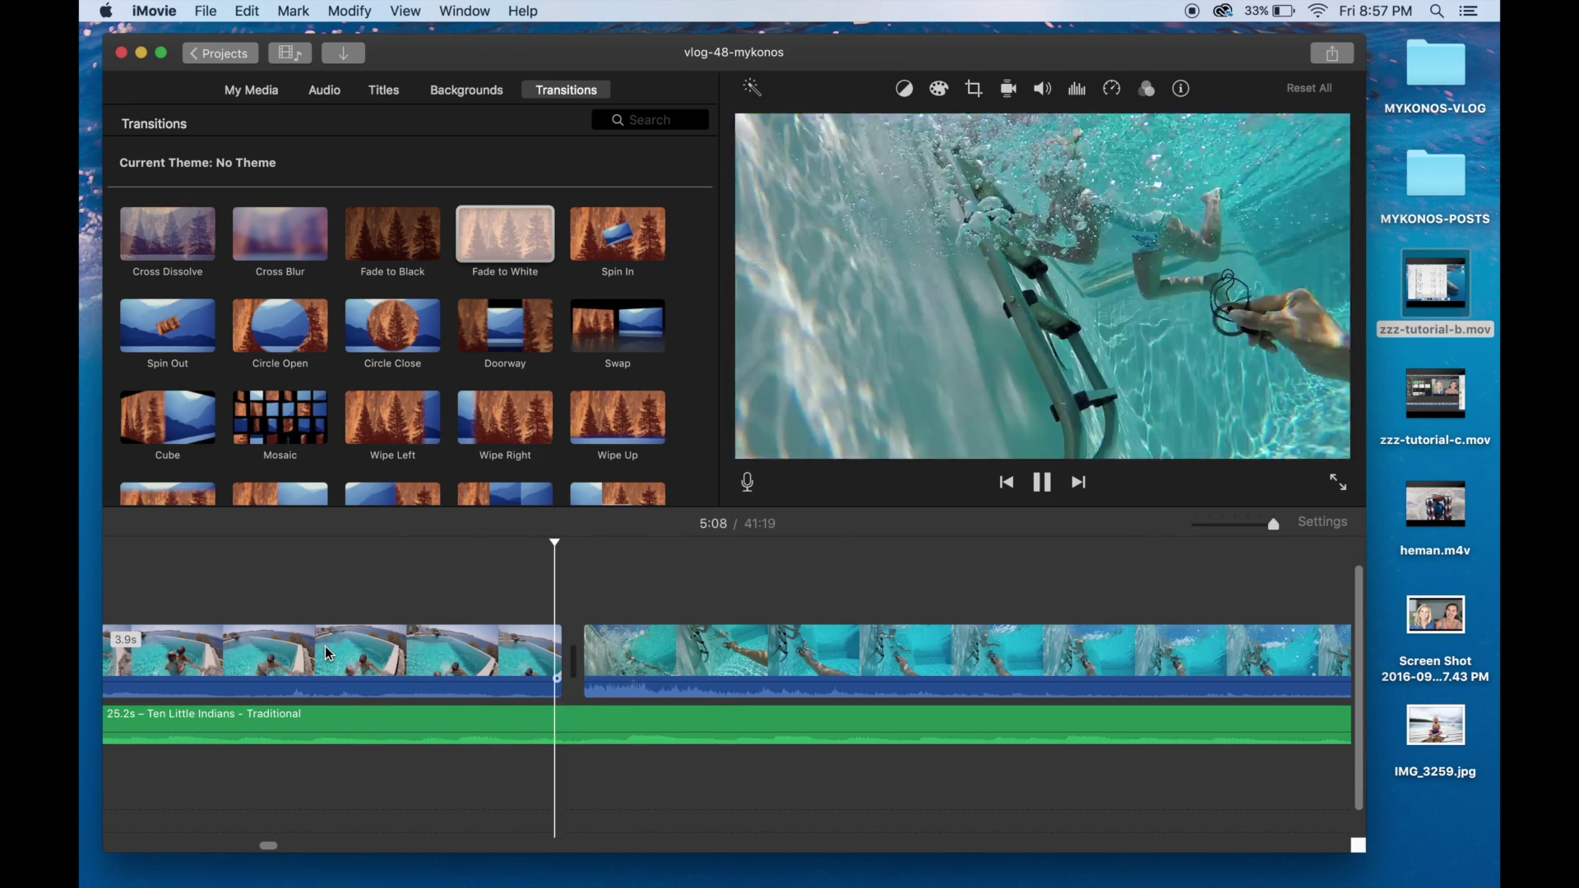
key("space")
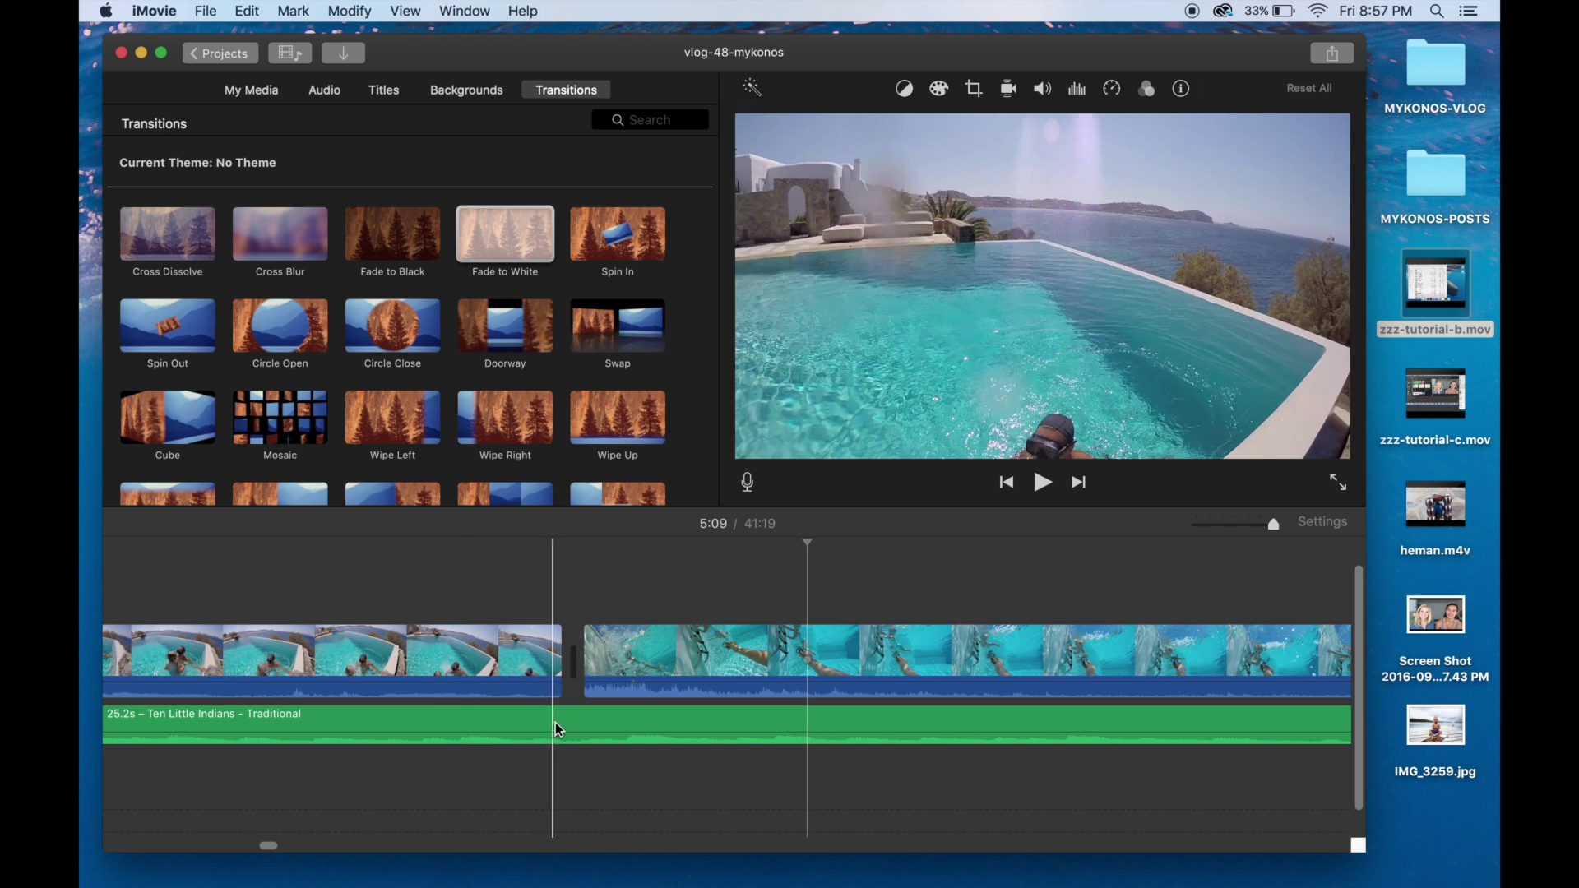
left_click(575, 717)
right_click(575, 717)
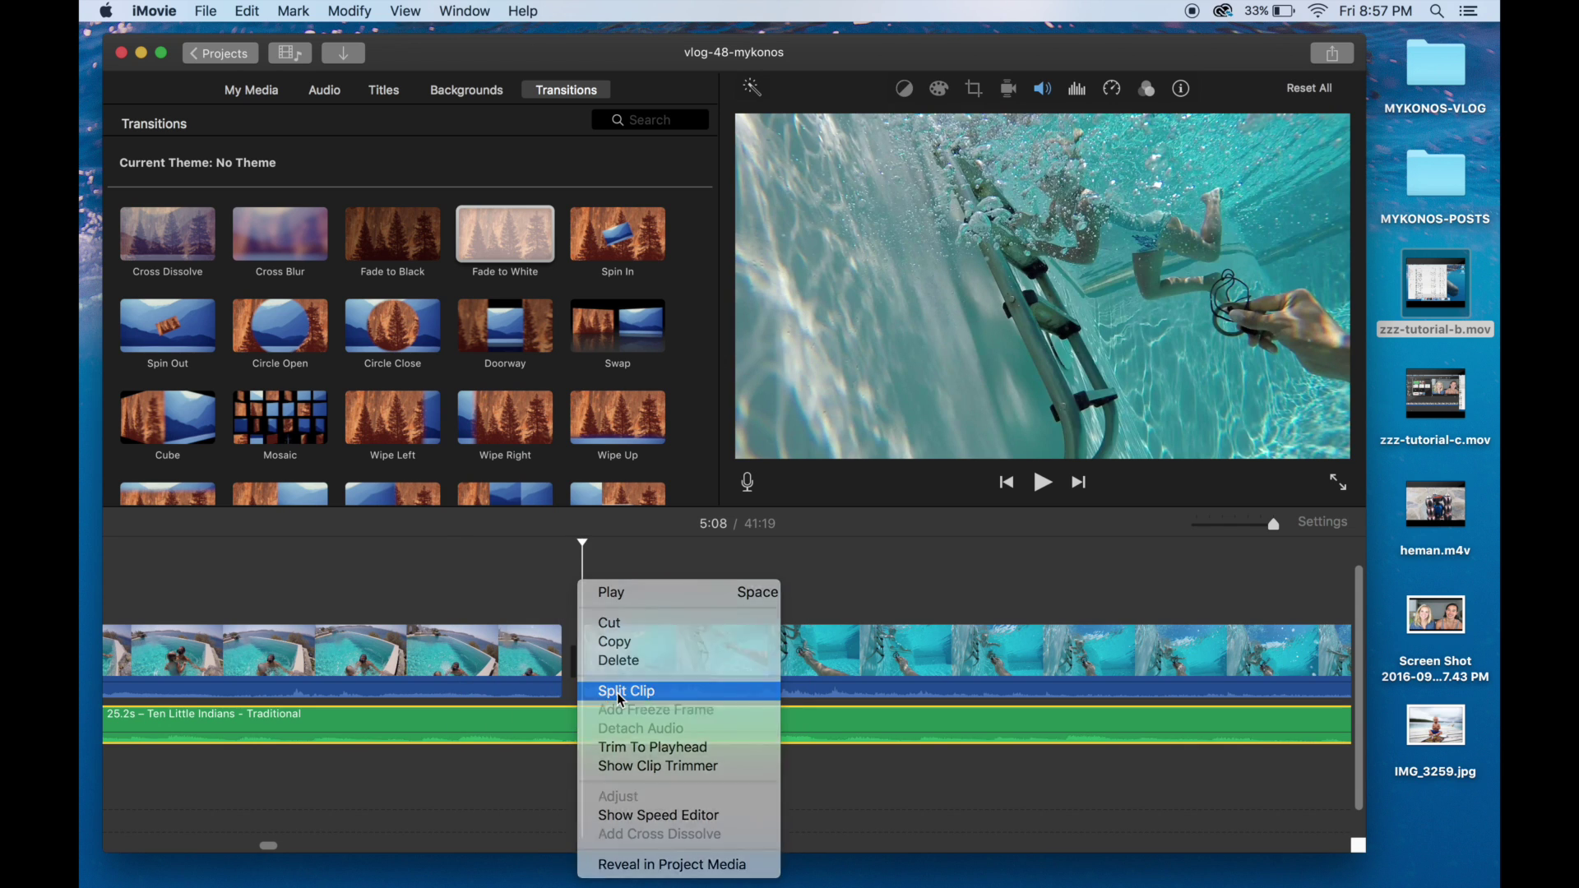
left_click(616, 692)
Split the video and music where the underwater shot ends, leaving a 6.9s music piece
scroll(689, 722, "right", 5)
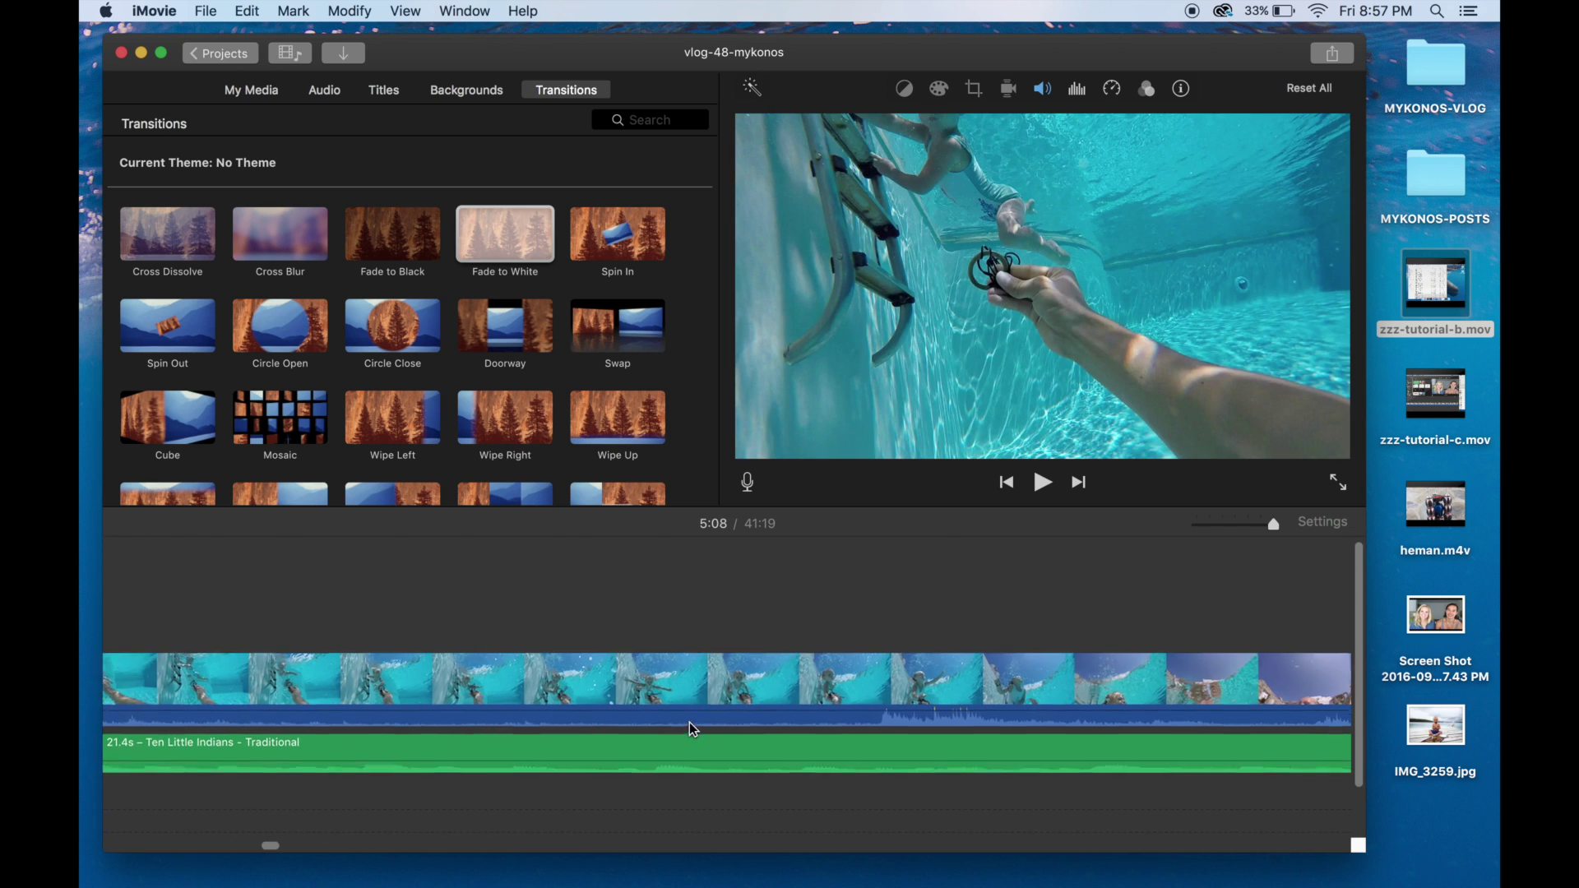
scroll(689, 722, "right", 3)
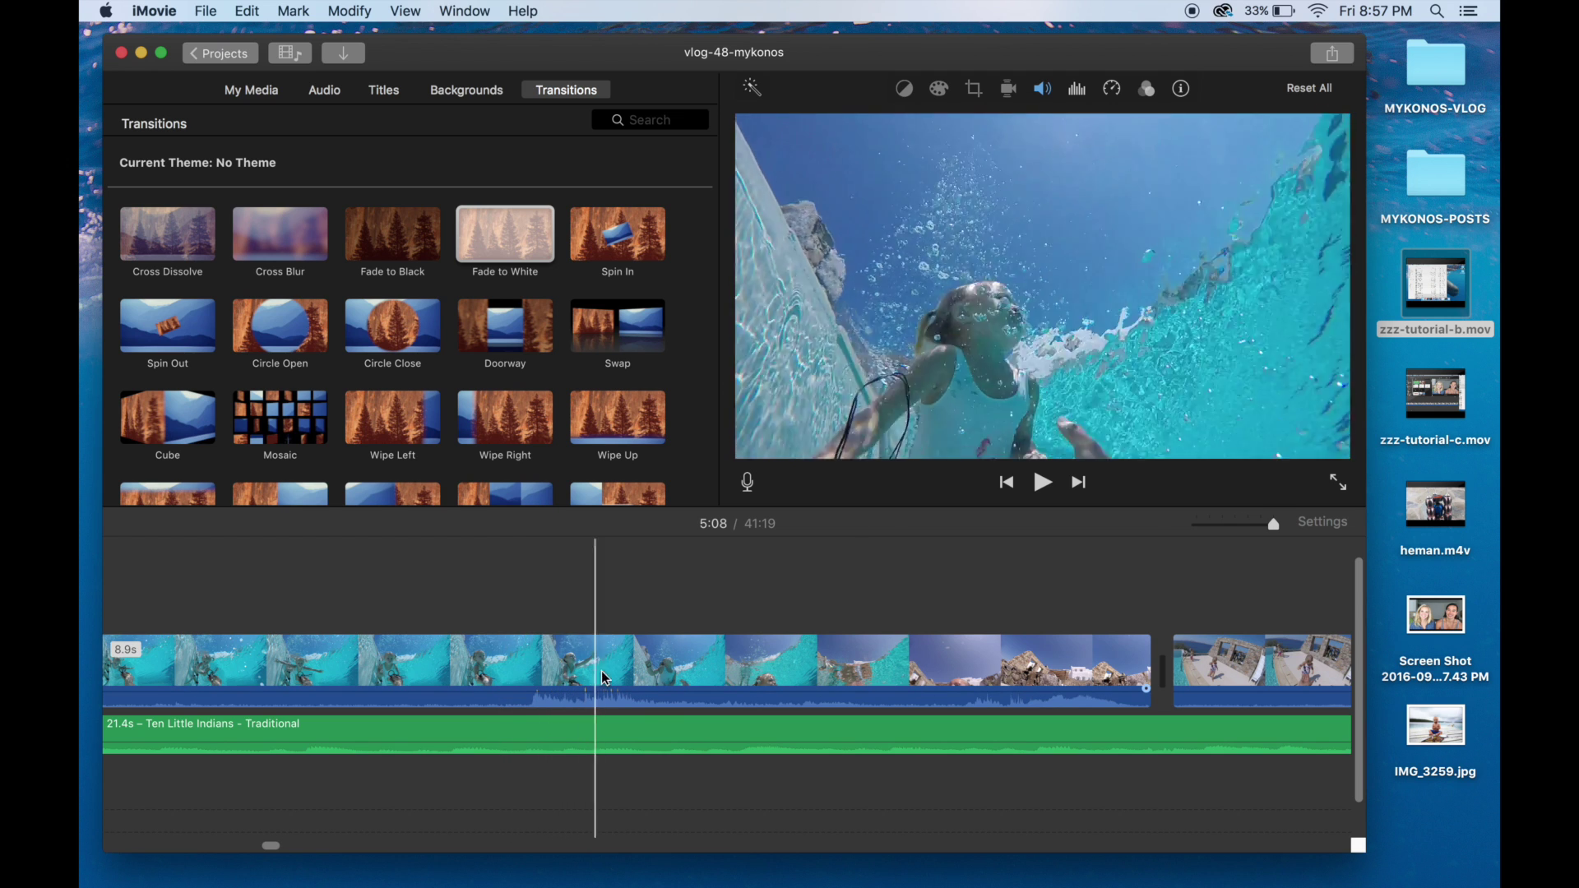
left_click(786, 663)
key("super+b")
right_click(792, 722)
left_click(827, 693)
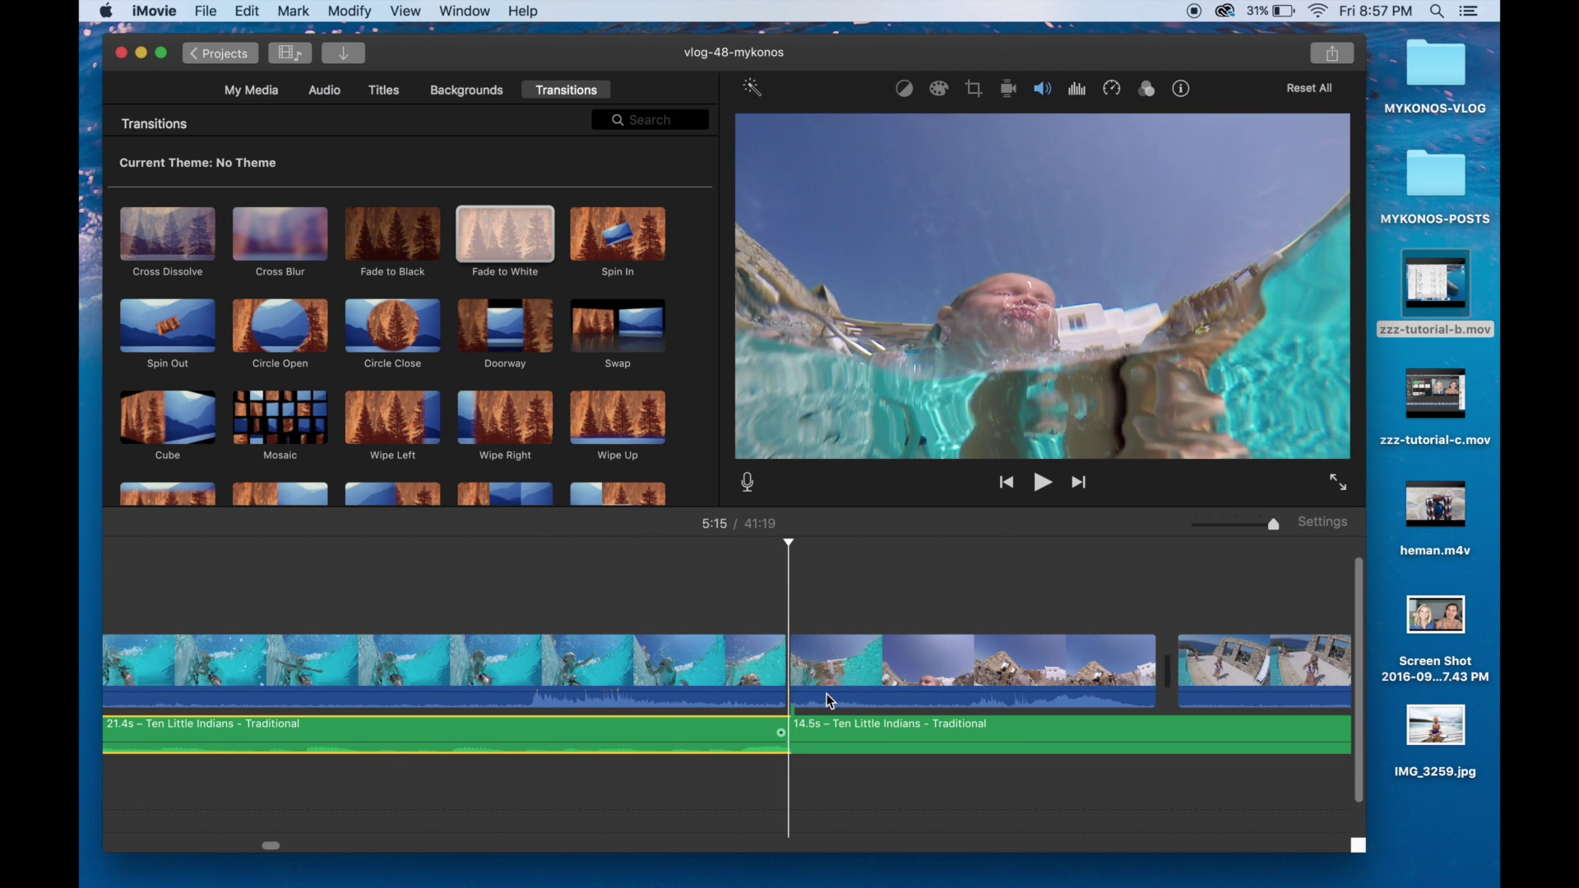
scroll(826, 694, "left", 5)
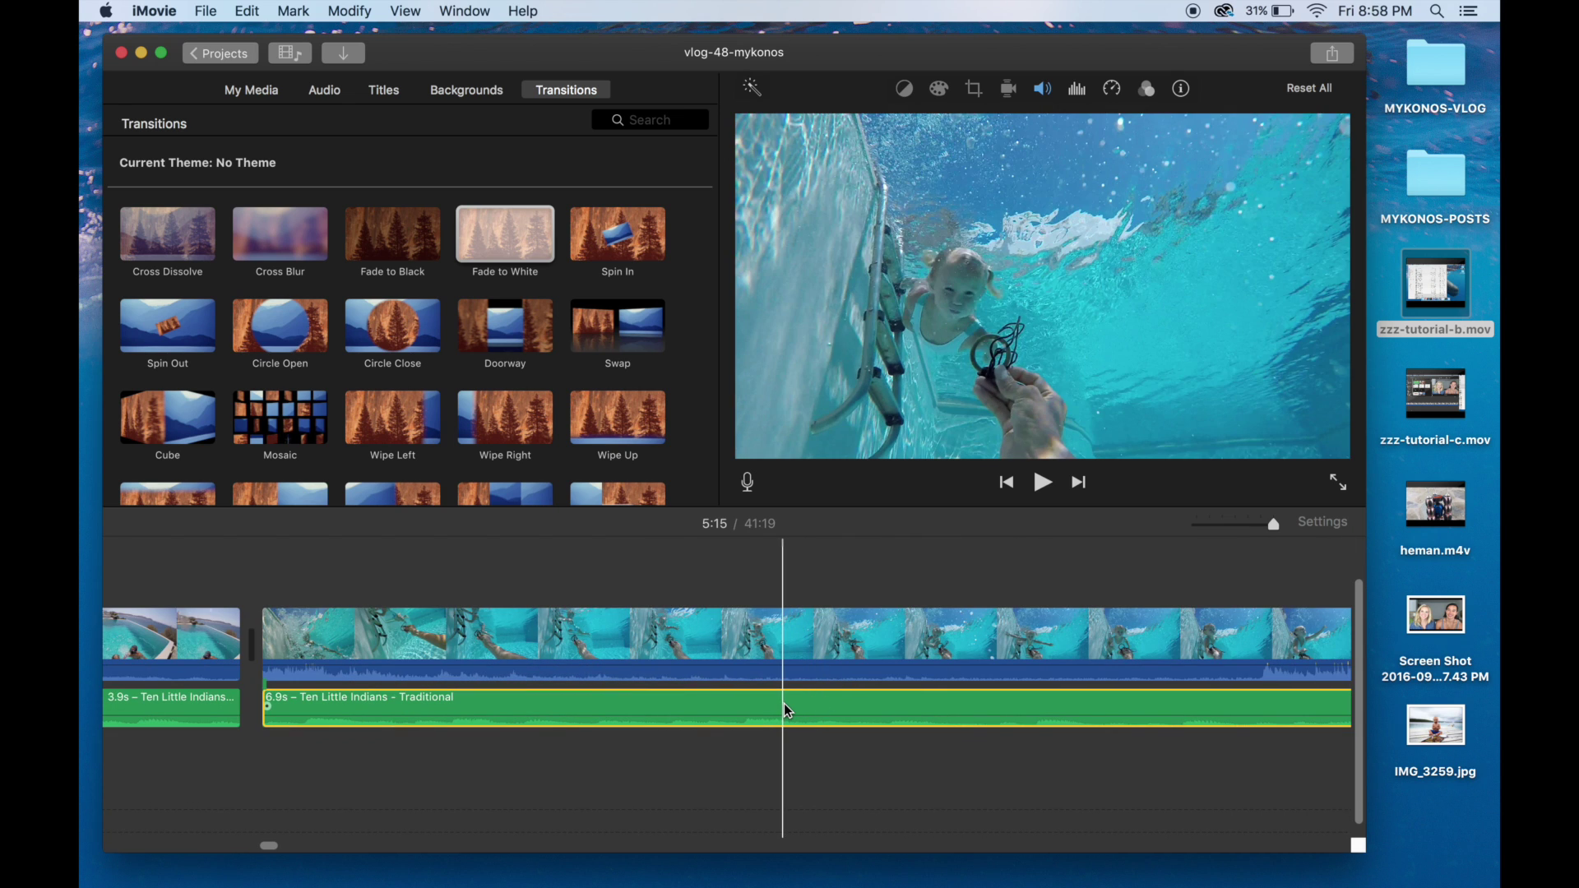
Apply the Muffled audio effect to the 6.9s music piece
left_click(1144, 92)
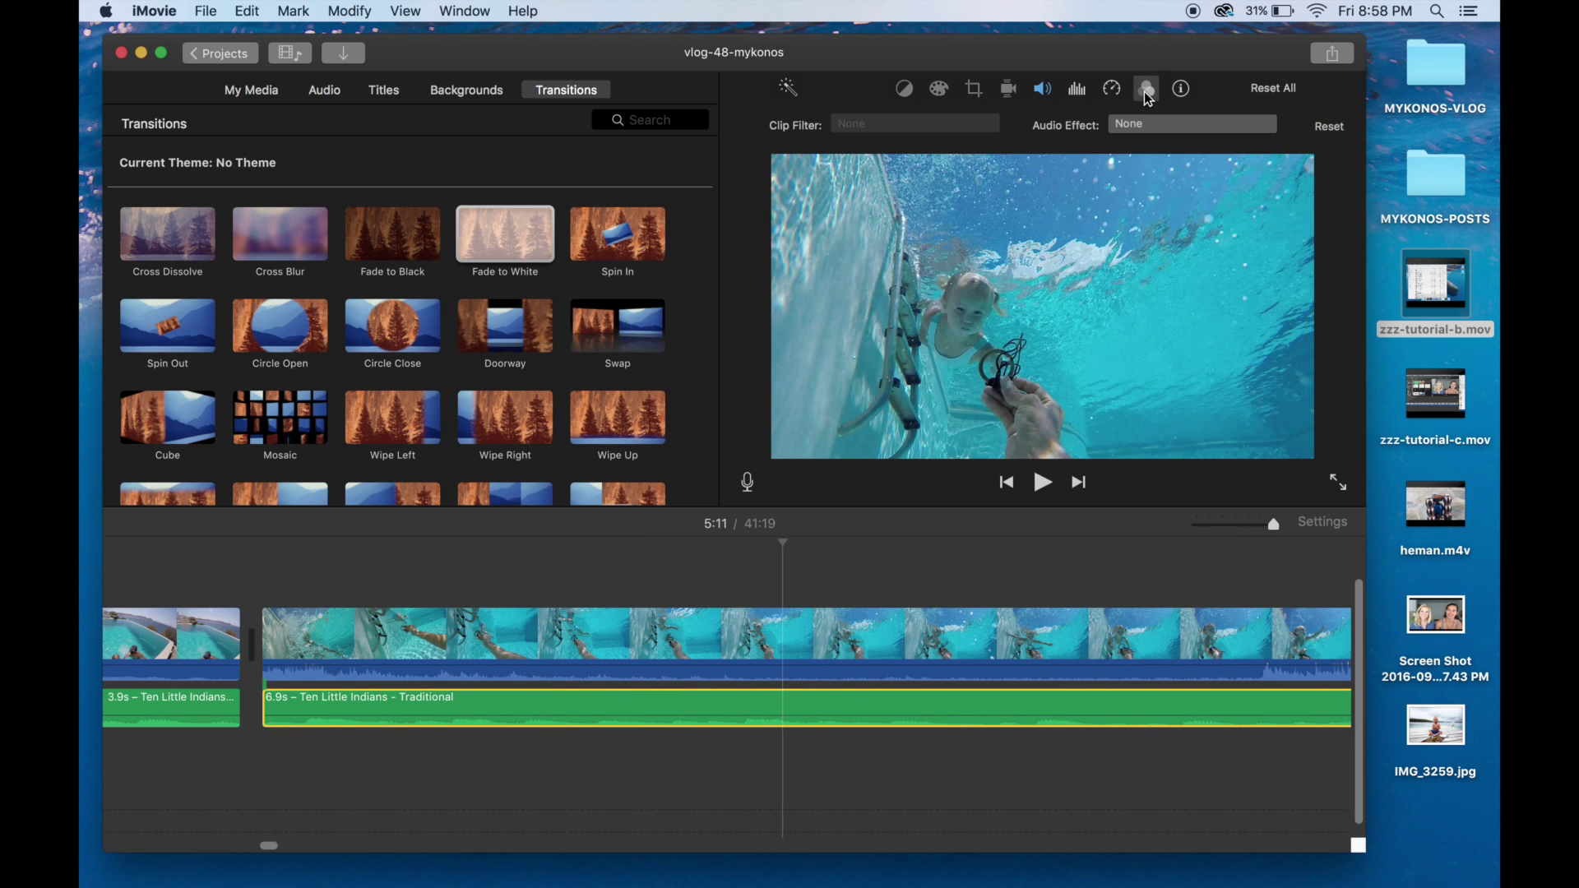
left_click(1143, 125)
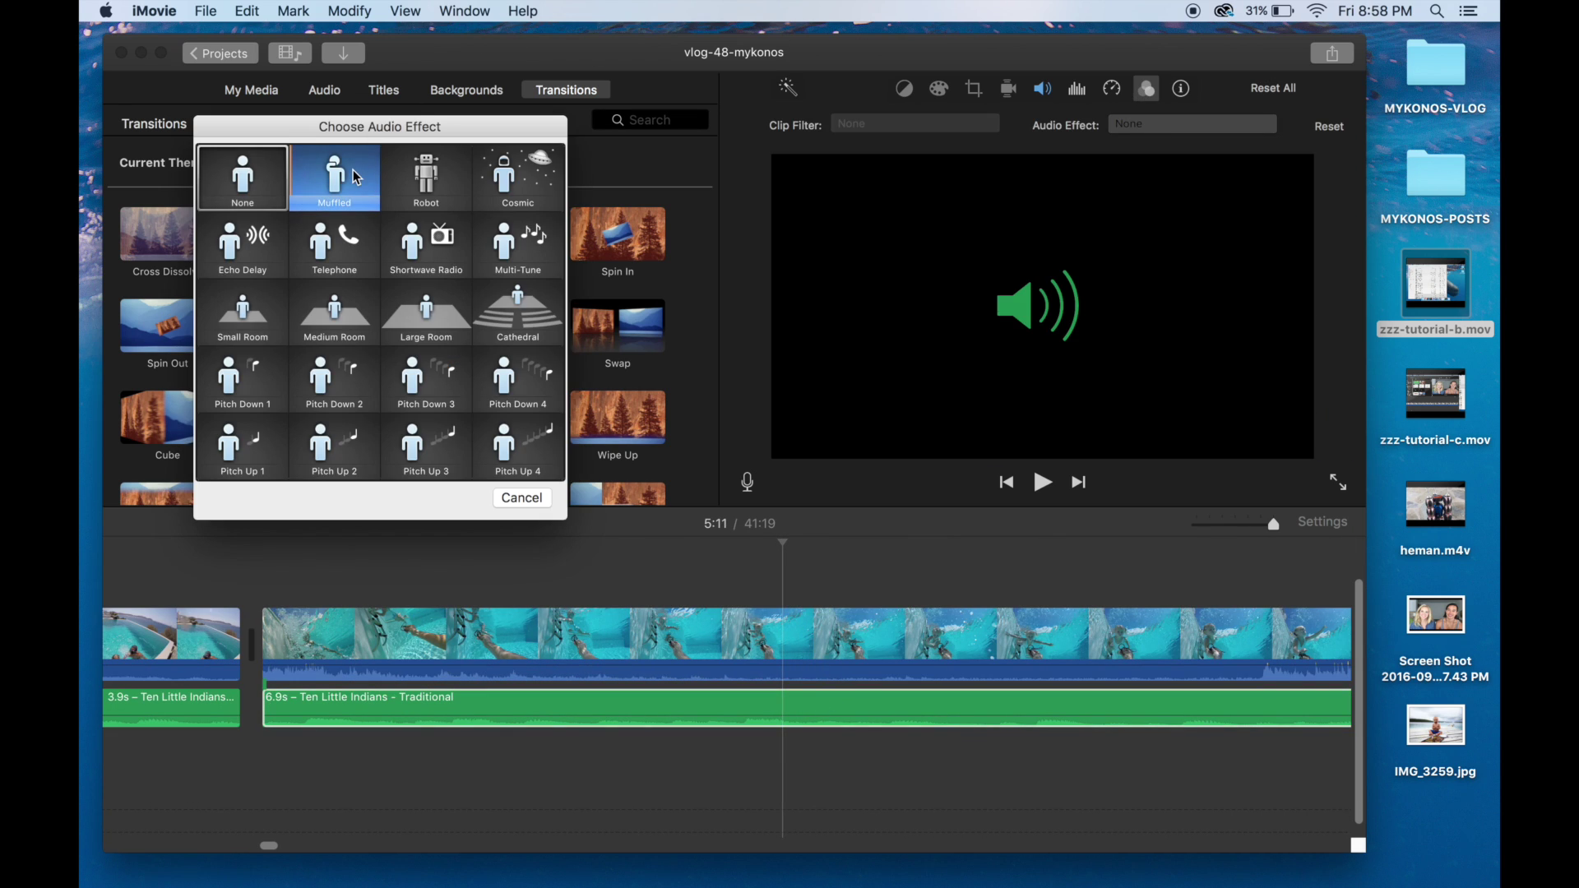
left_click(353, 170)
Play the edit from the first clip through the muffled underwater section
left_click(148, 637)
scroll(215, 583, "up", 2)
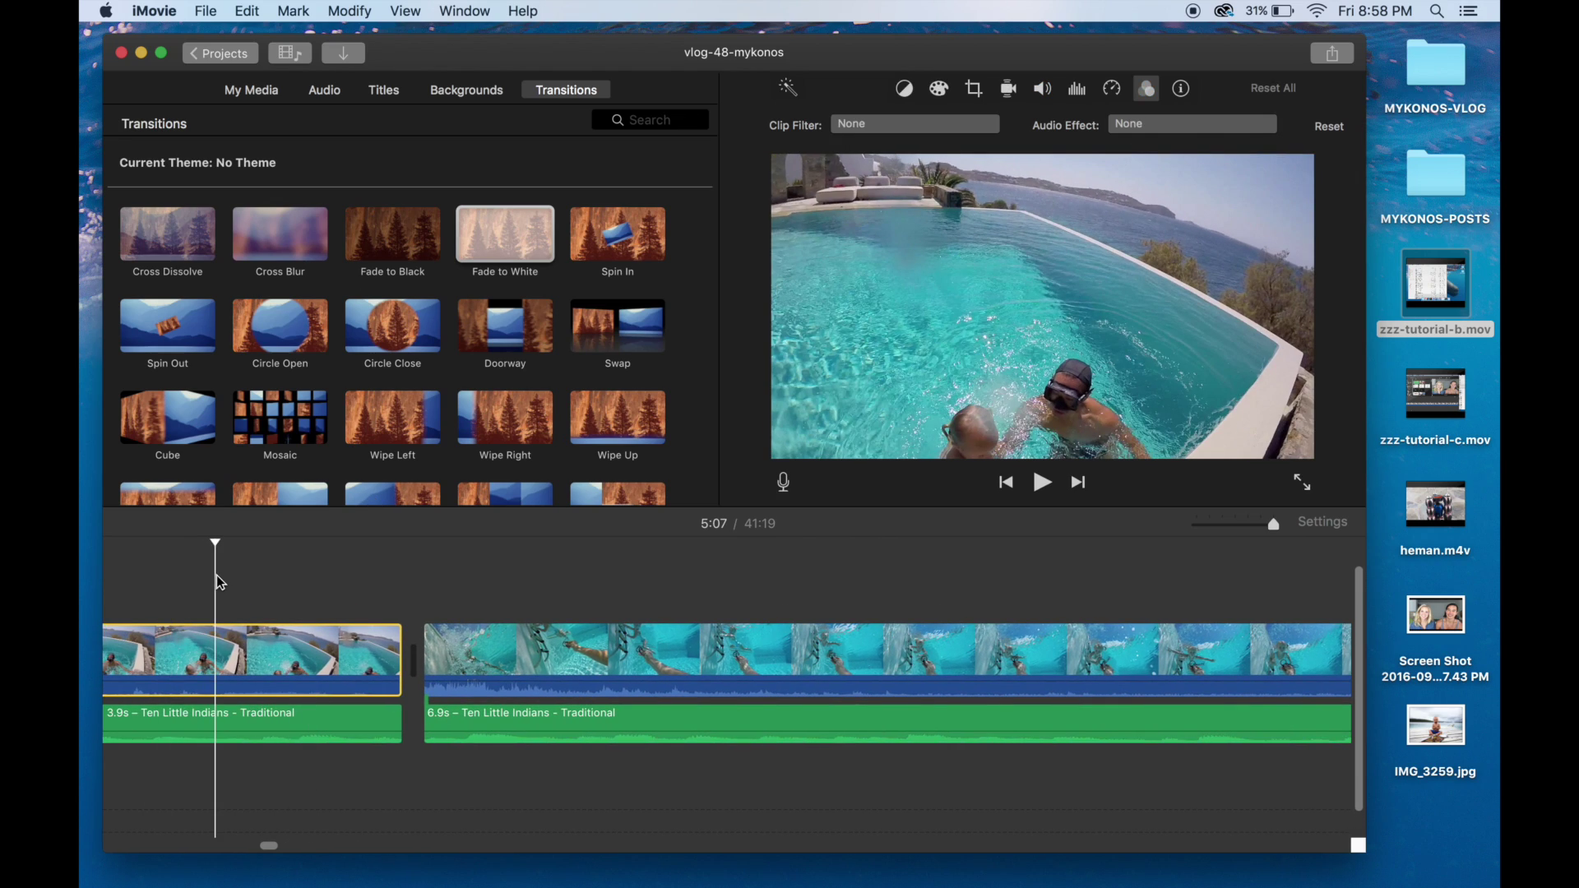
key("space")
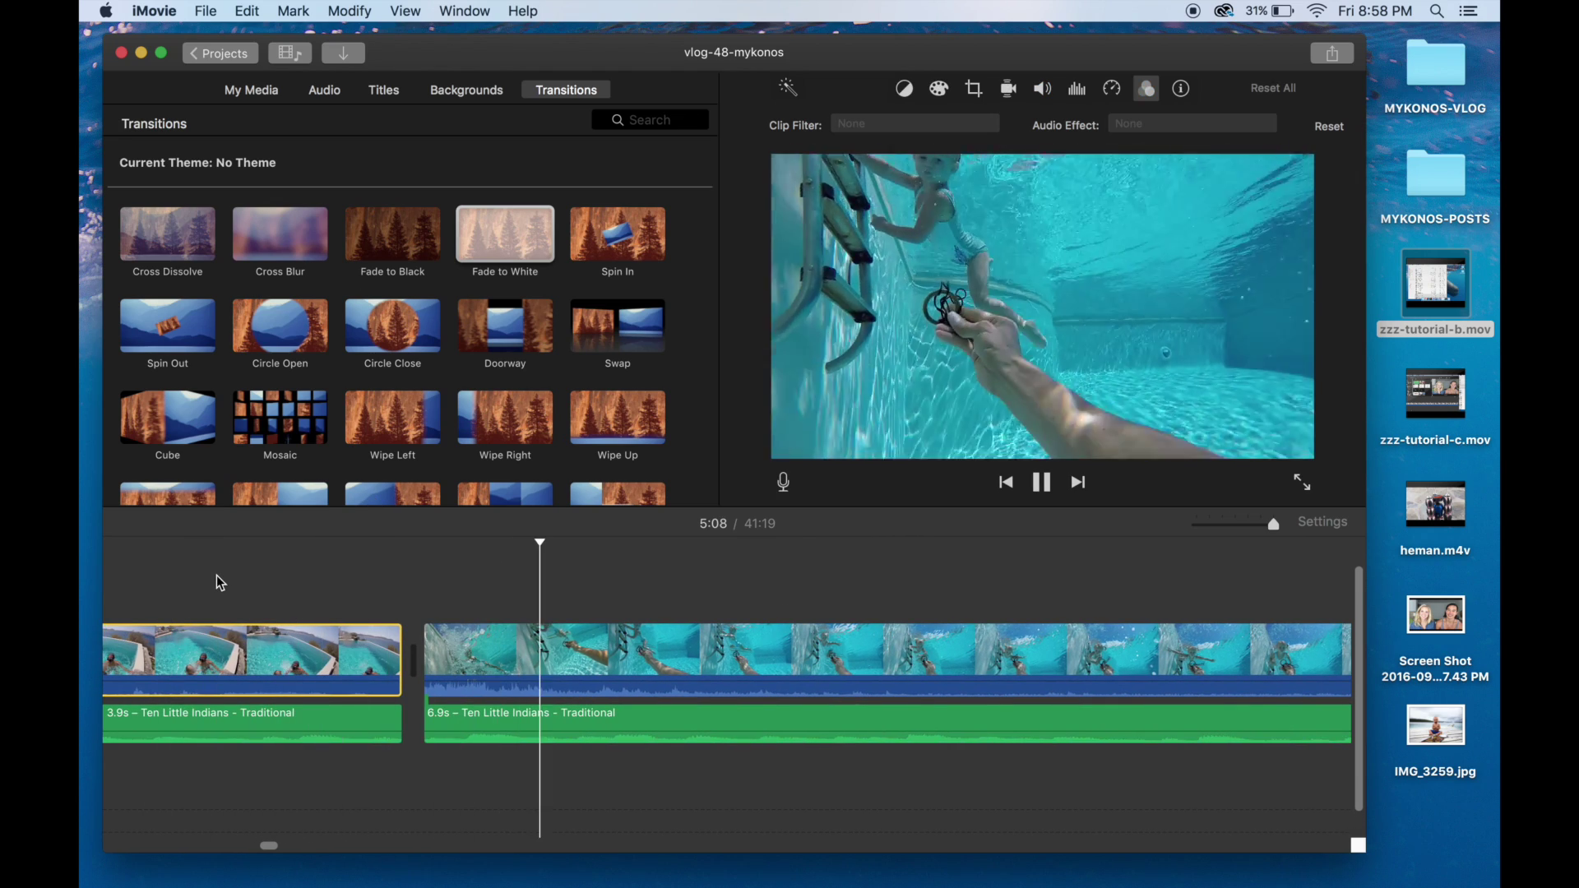
scroll(216, 575, "right", 5)
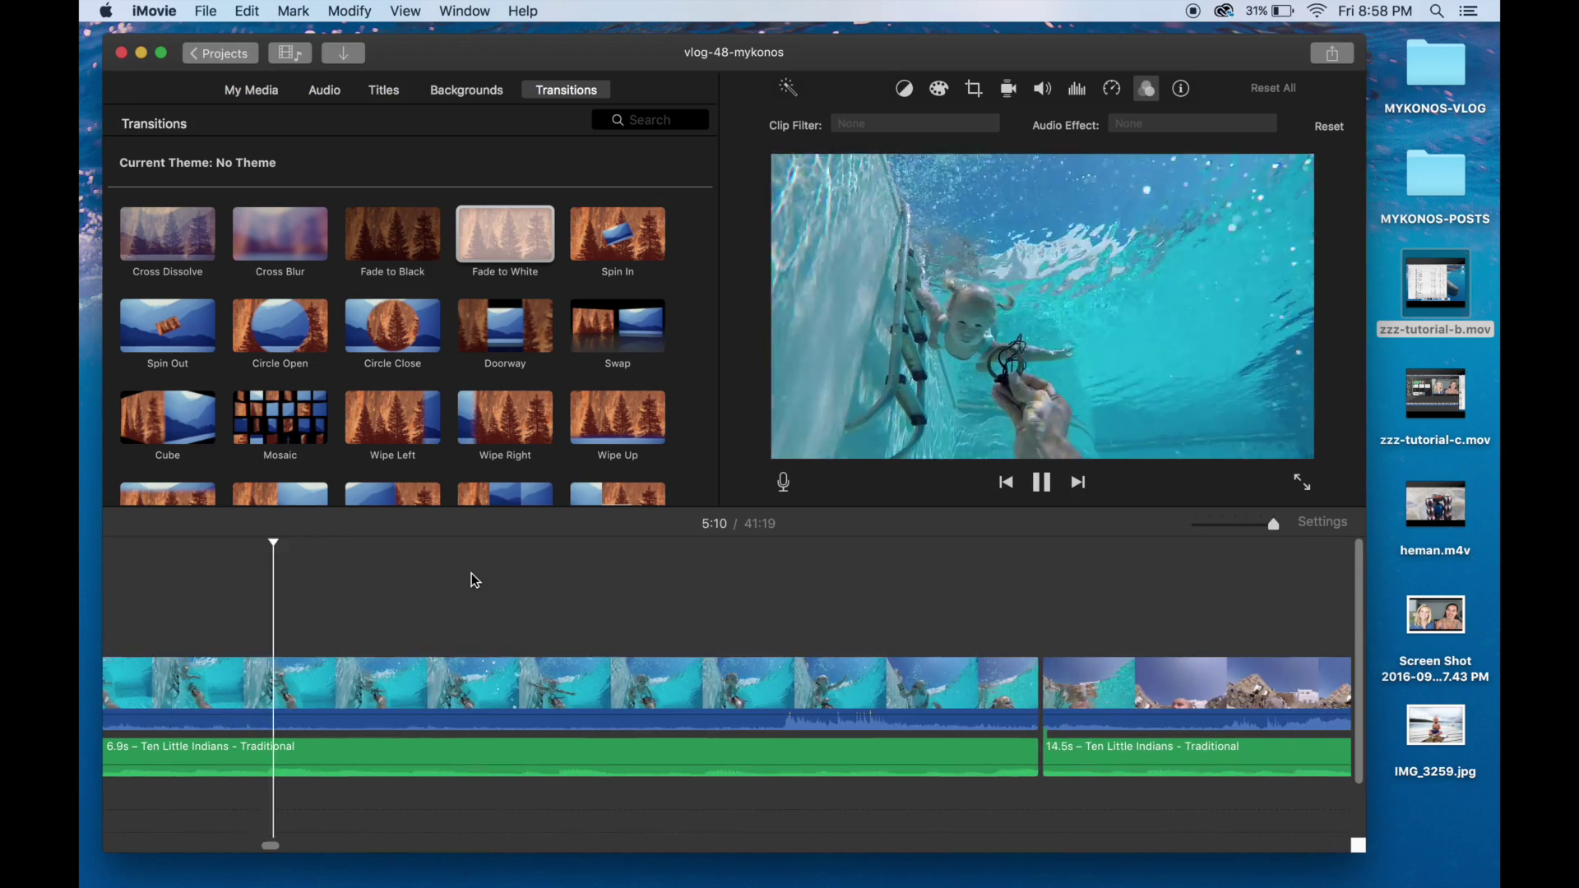
scroll(576, 585, "right", 5)
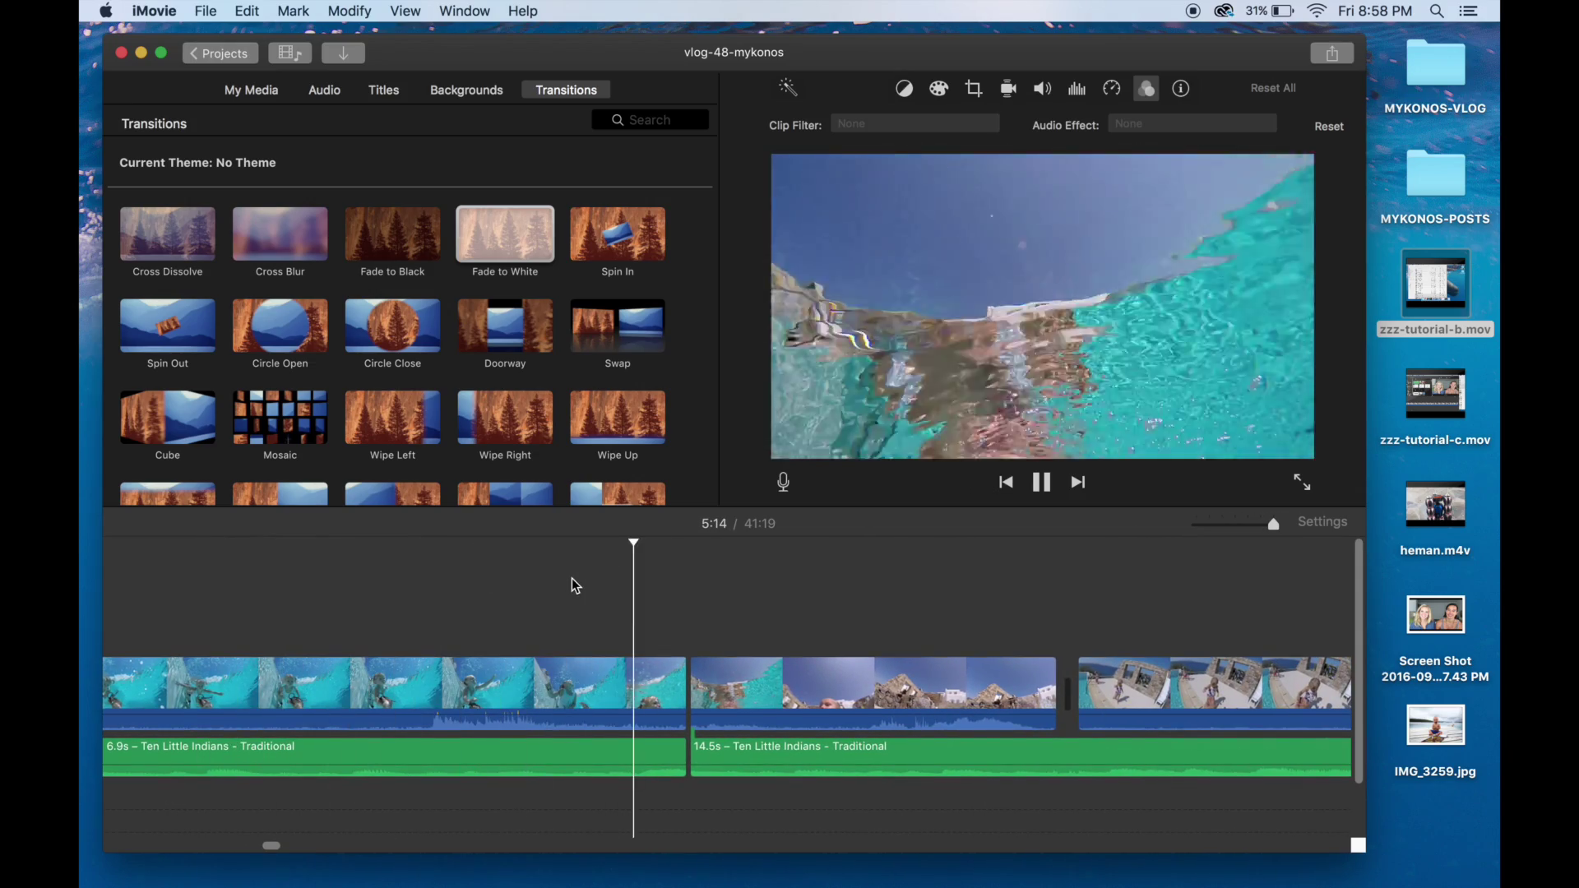
scroll(575, 586, "right", 5)
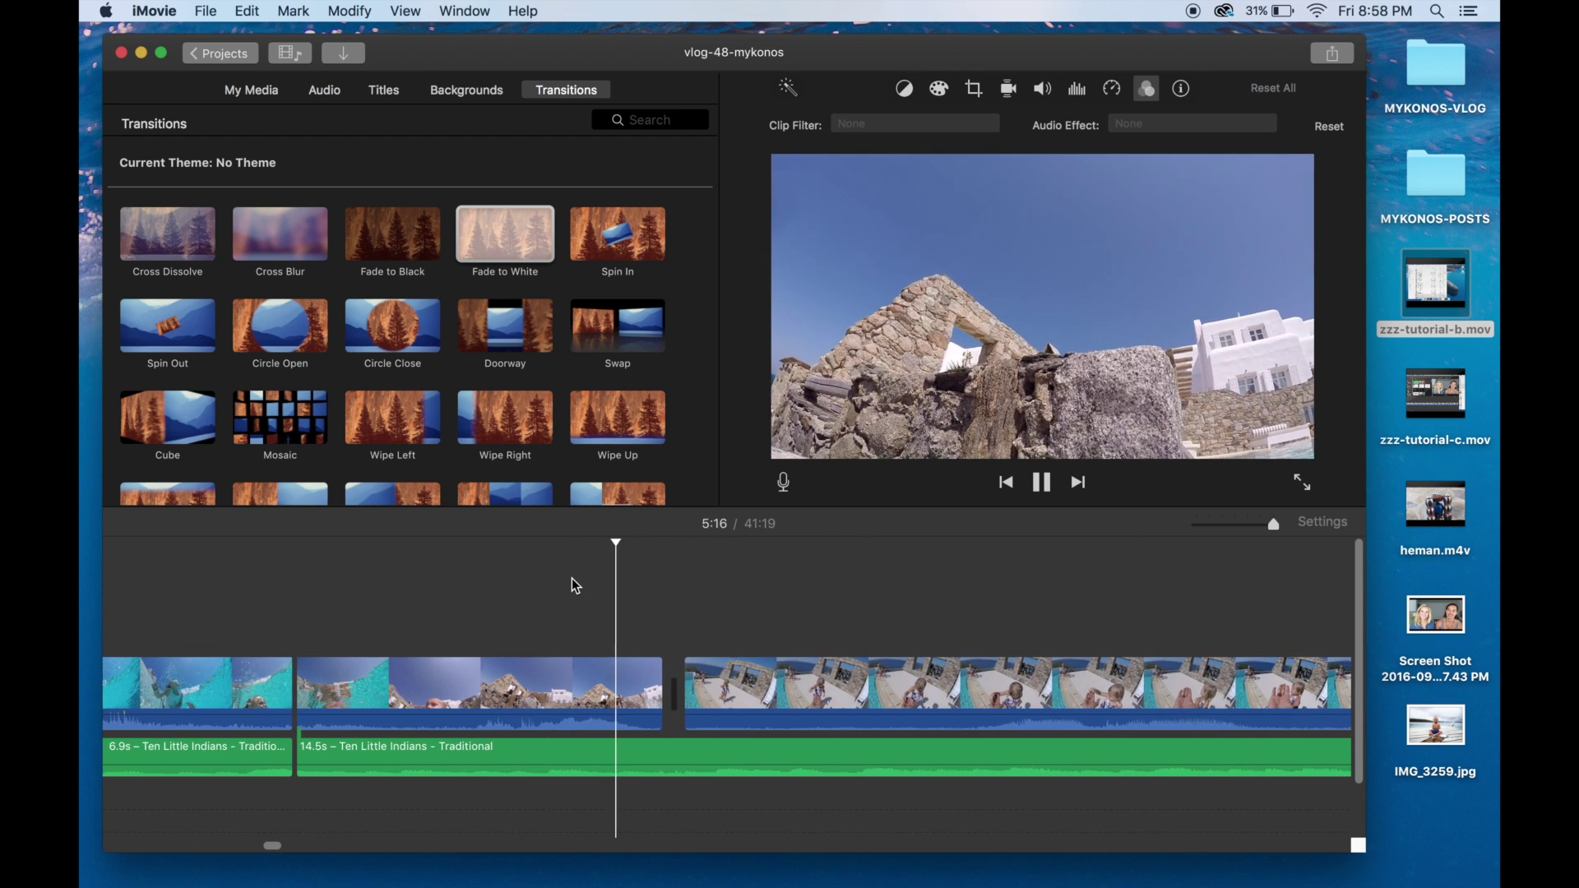
scroll(575, 586, "right", 5)
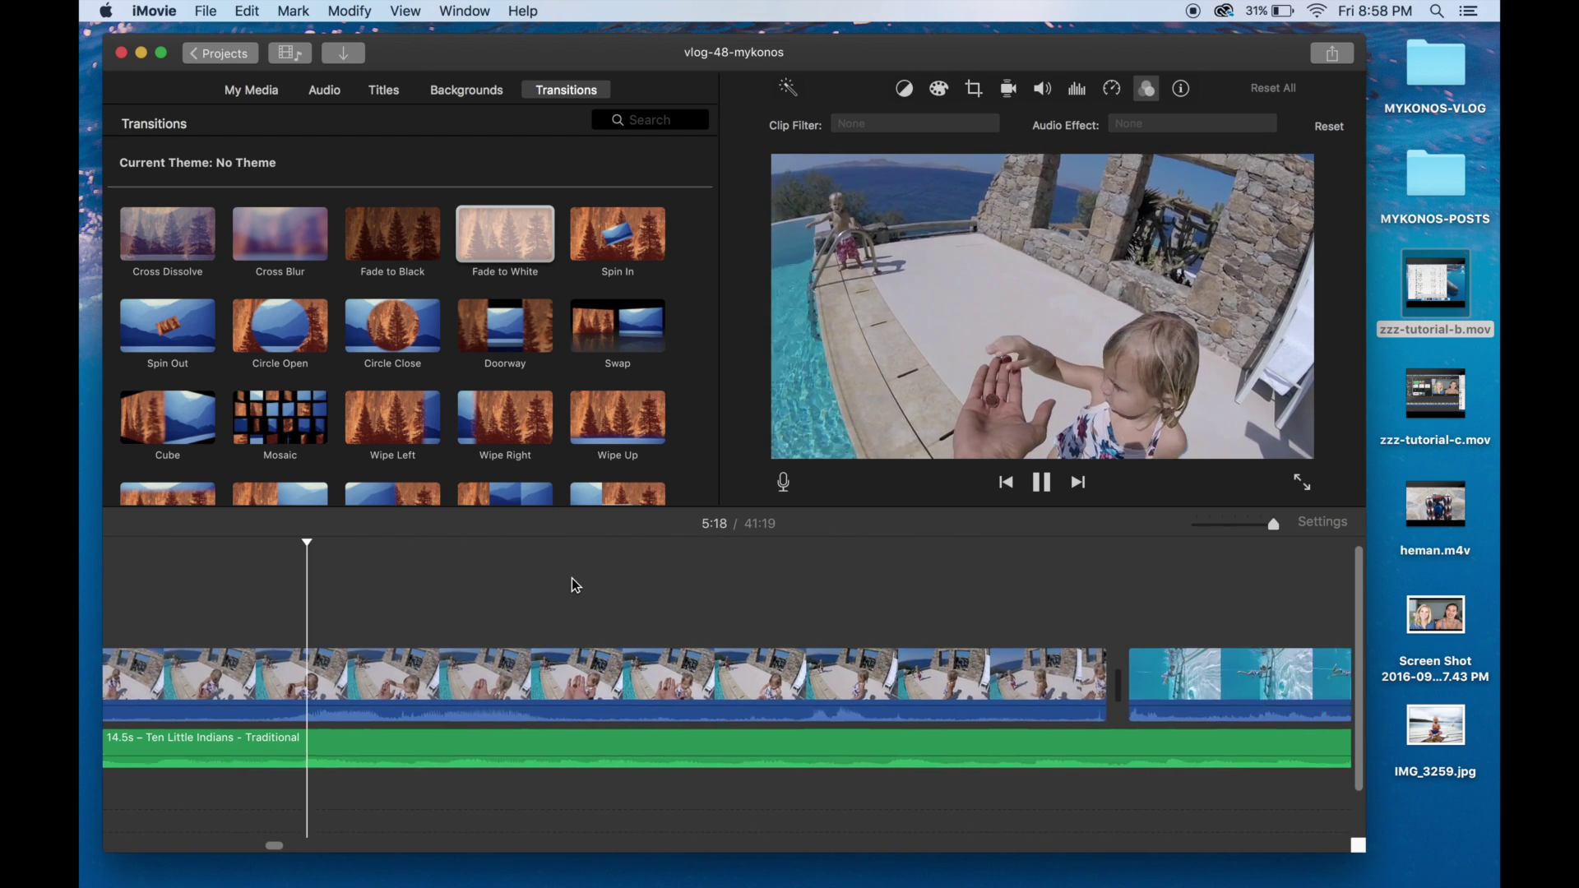
scroll(576, 585, "right", 3)
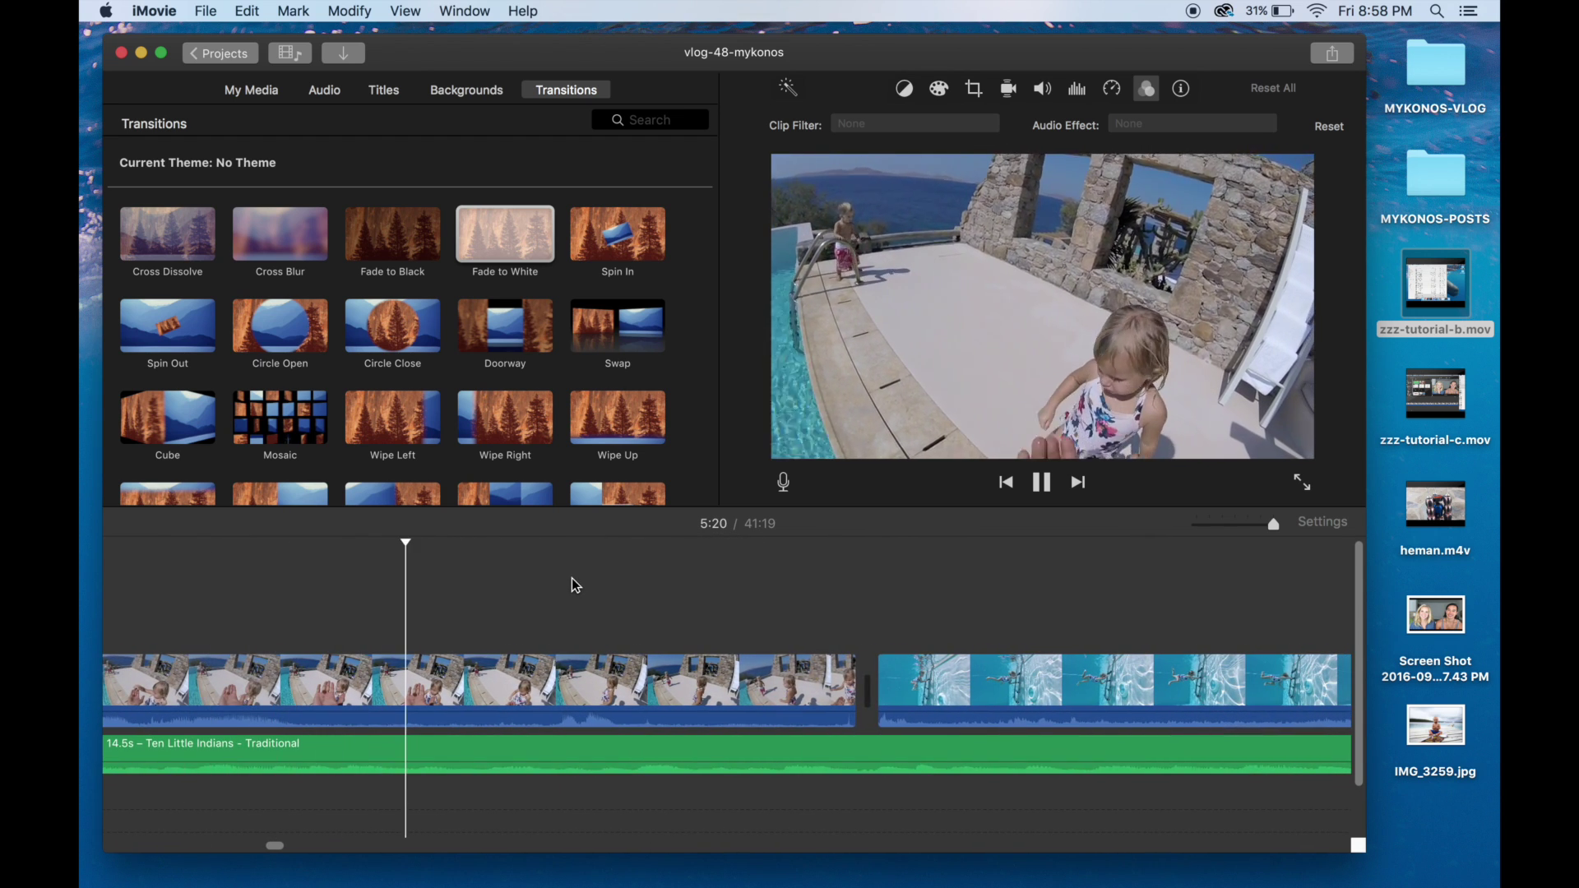
scroll(576, 586, "right", 4)
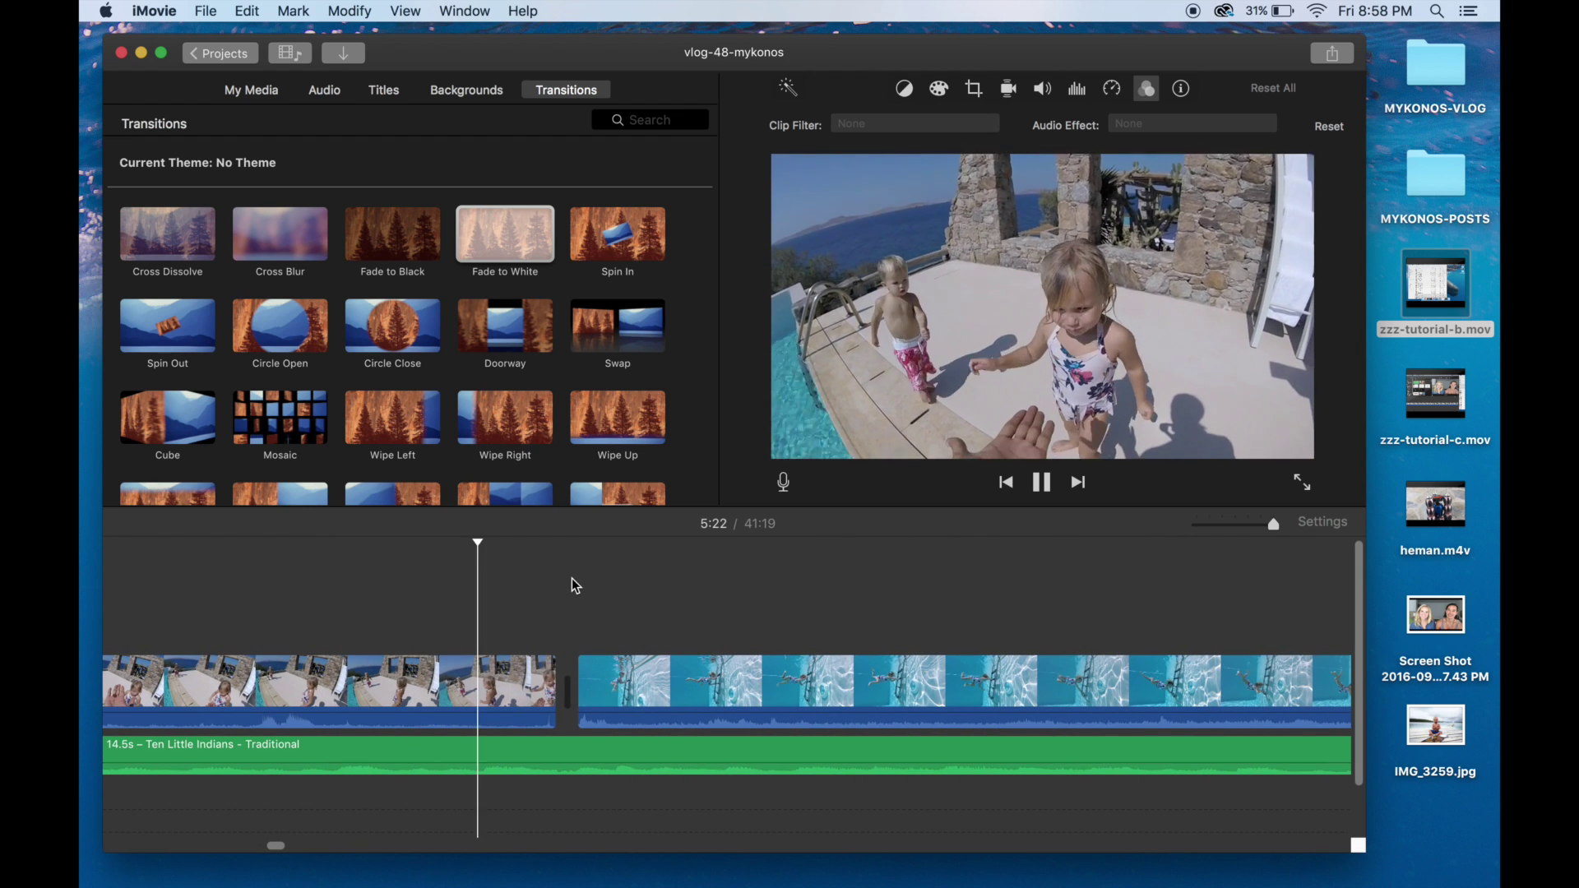
key("space")
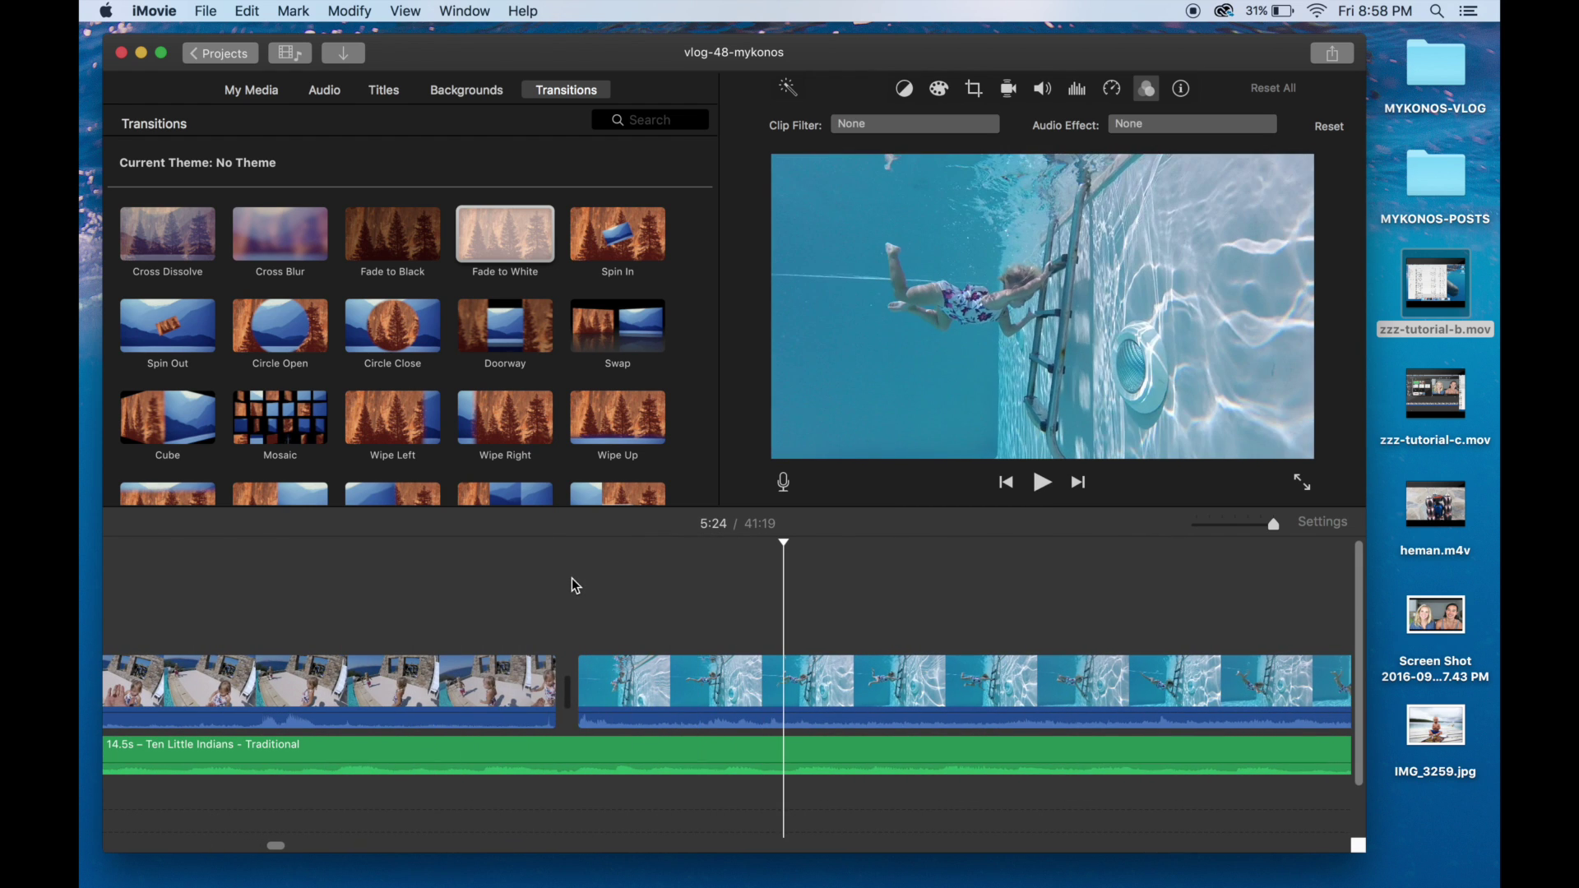
Split the Ten Little Indians music at the playhead under the underwater pool shot
left_click(574, 744)
right_click(574, 747)
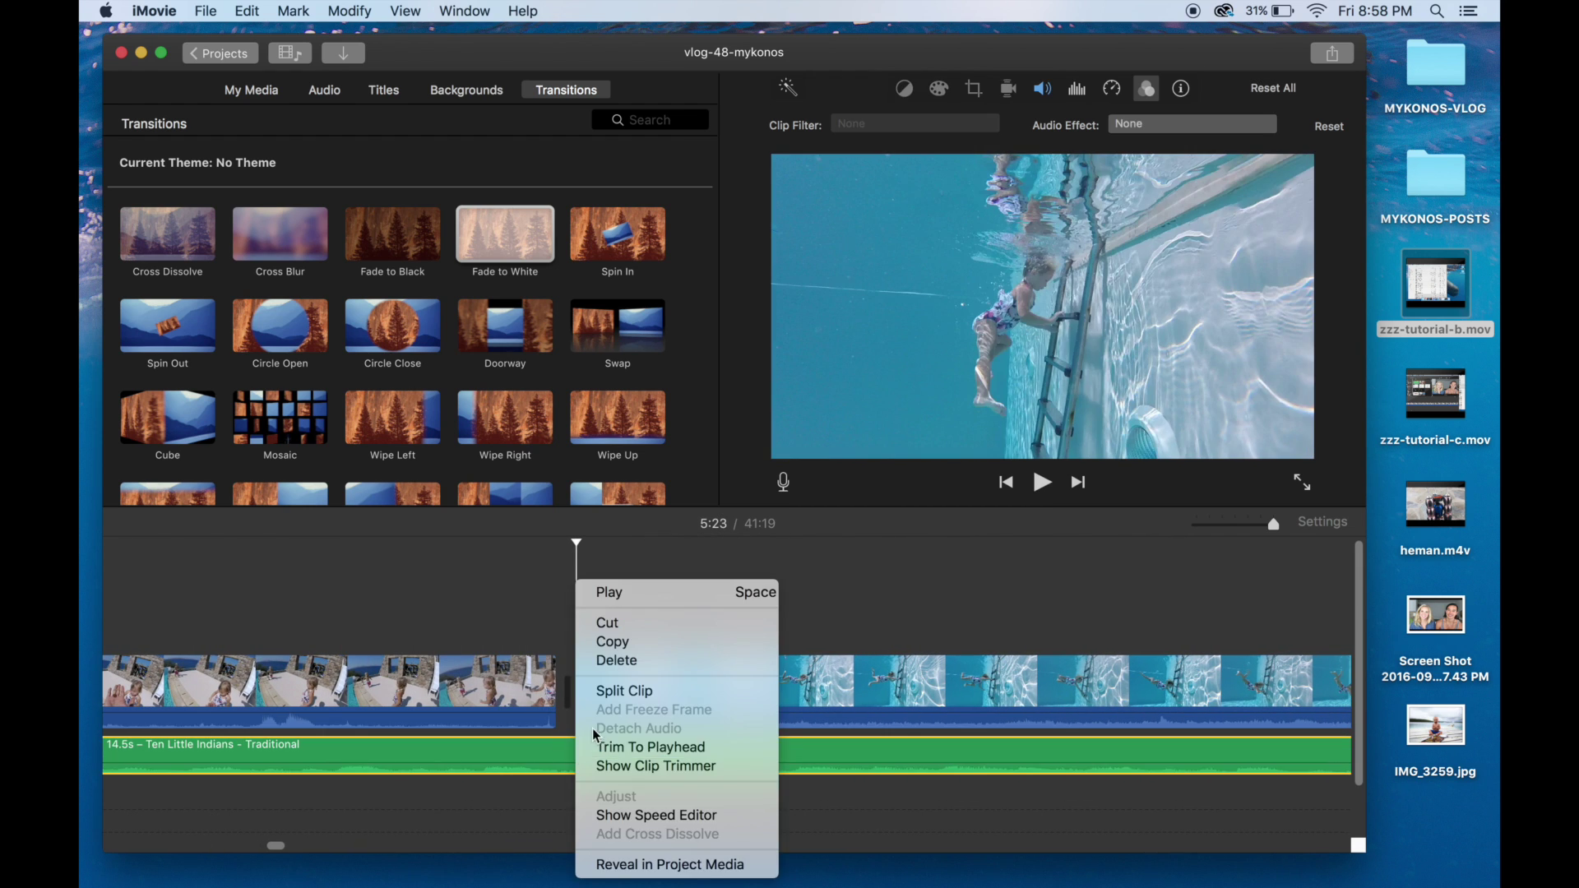
left_click(625, 690)
scroll(736, 692, "up", 2)
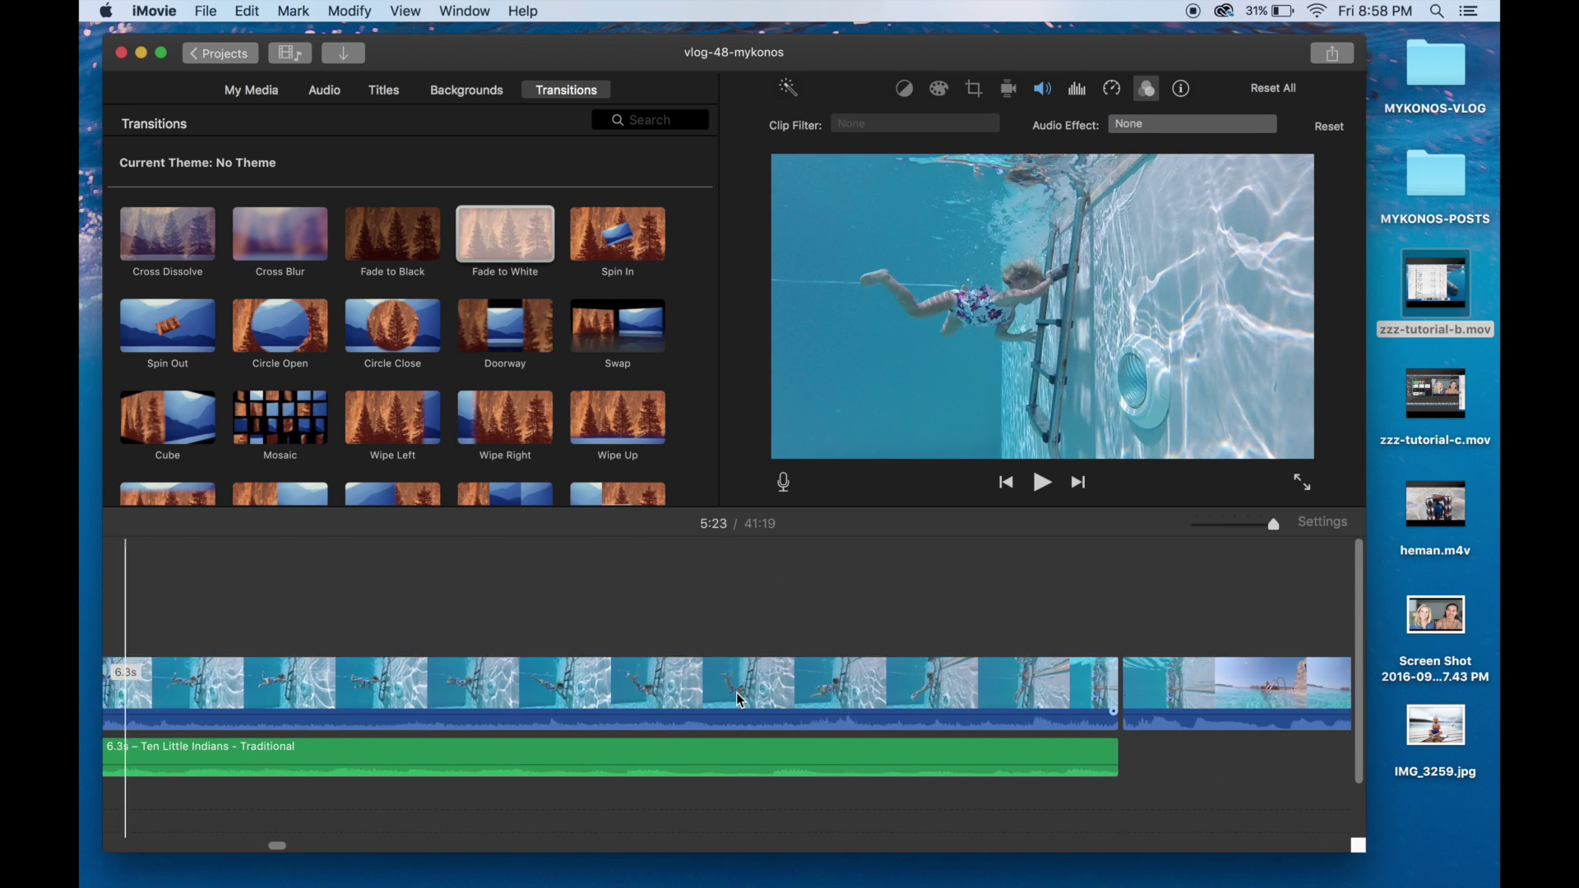
scroll(737, 697, "right", 4)
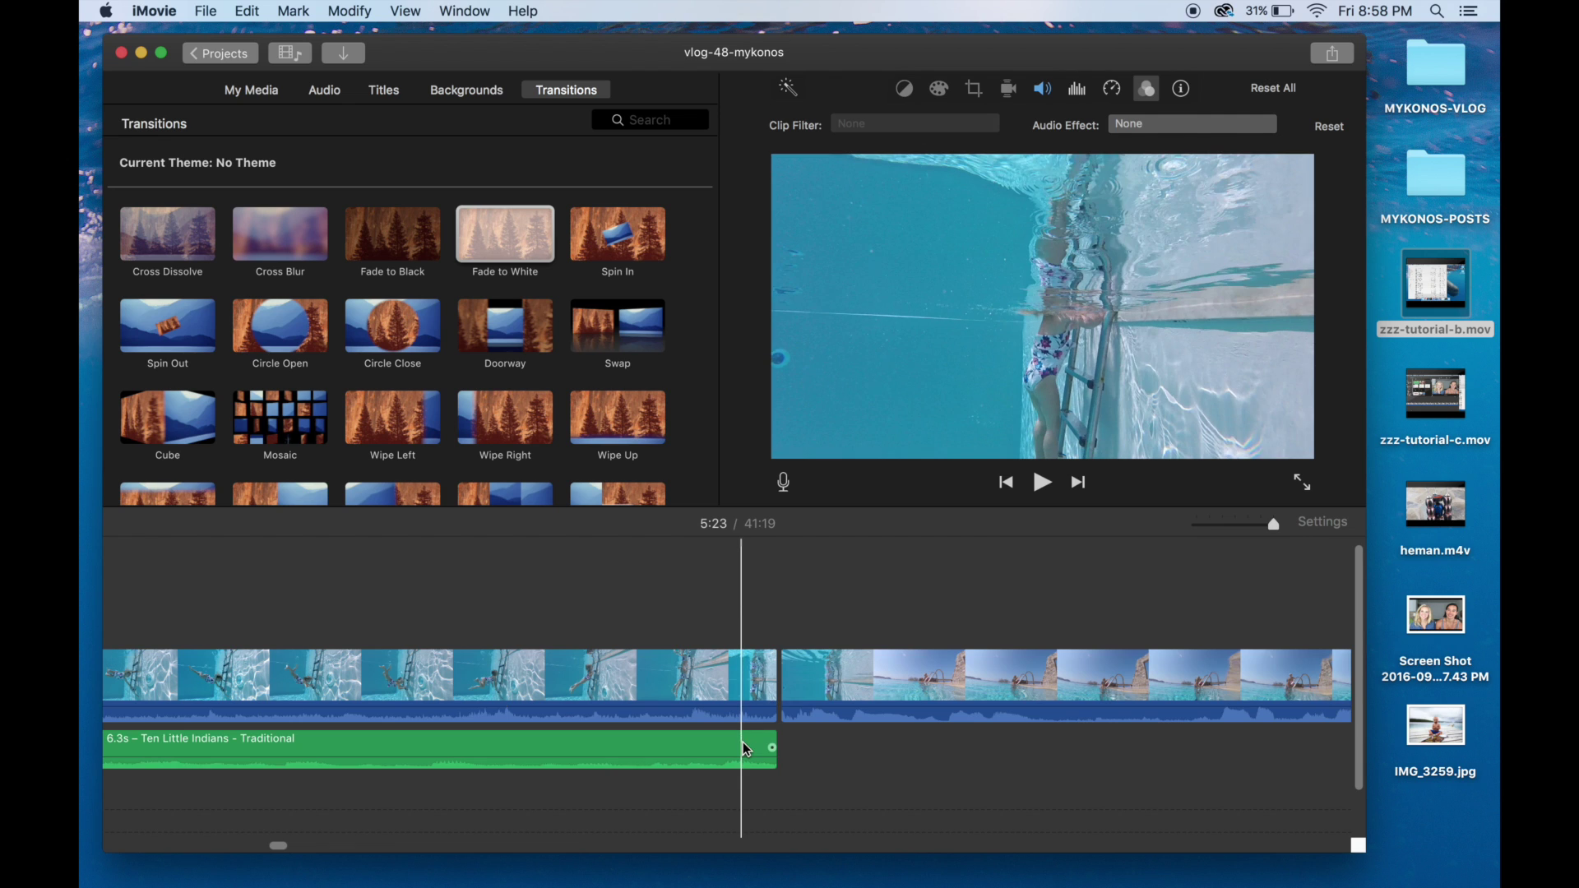
Apply the Muffled audio effect to the 6.3s music piece and play back the section
left_click(743, 742)
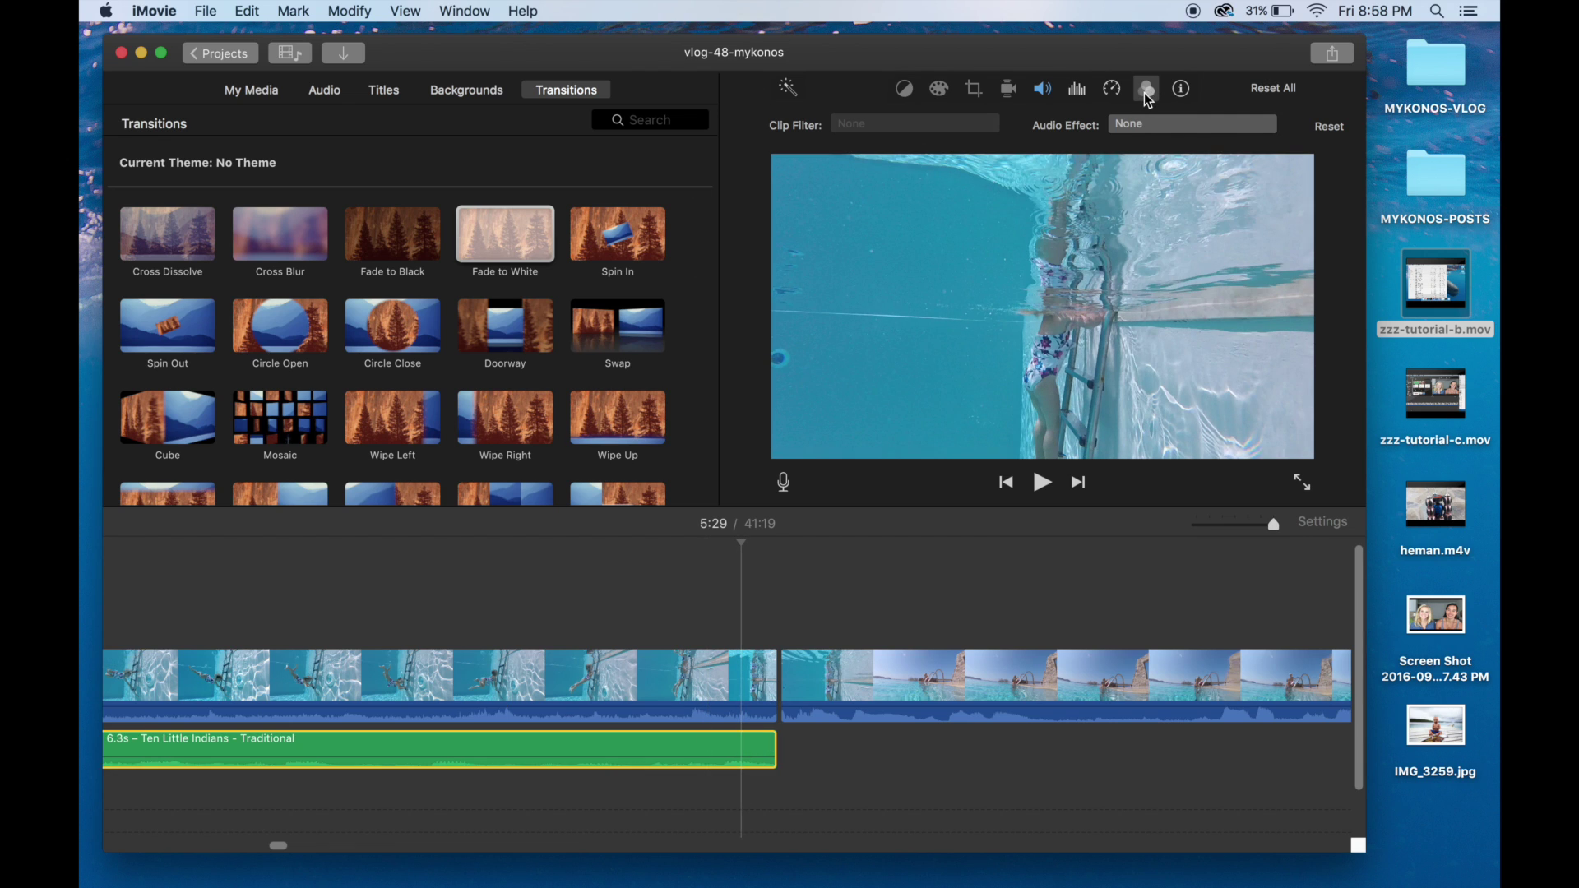
left_click(1149, 125)
left_click(373, 510)
scroll(353, 572, "left", 5)
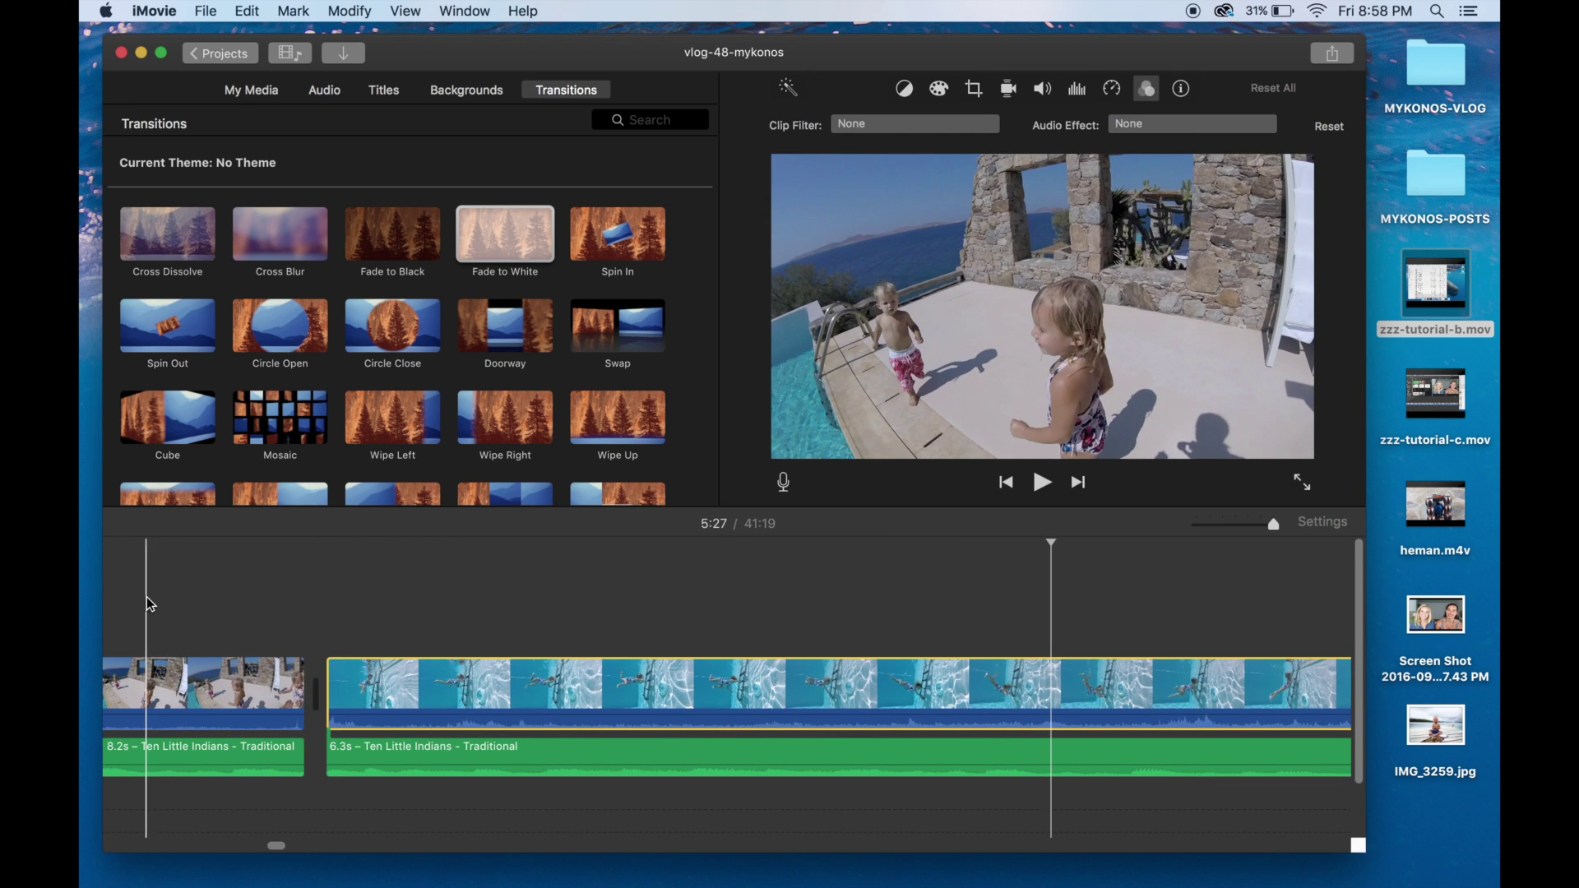
key("space")
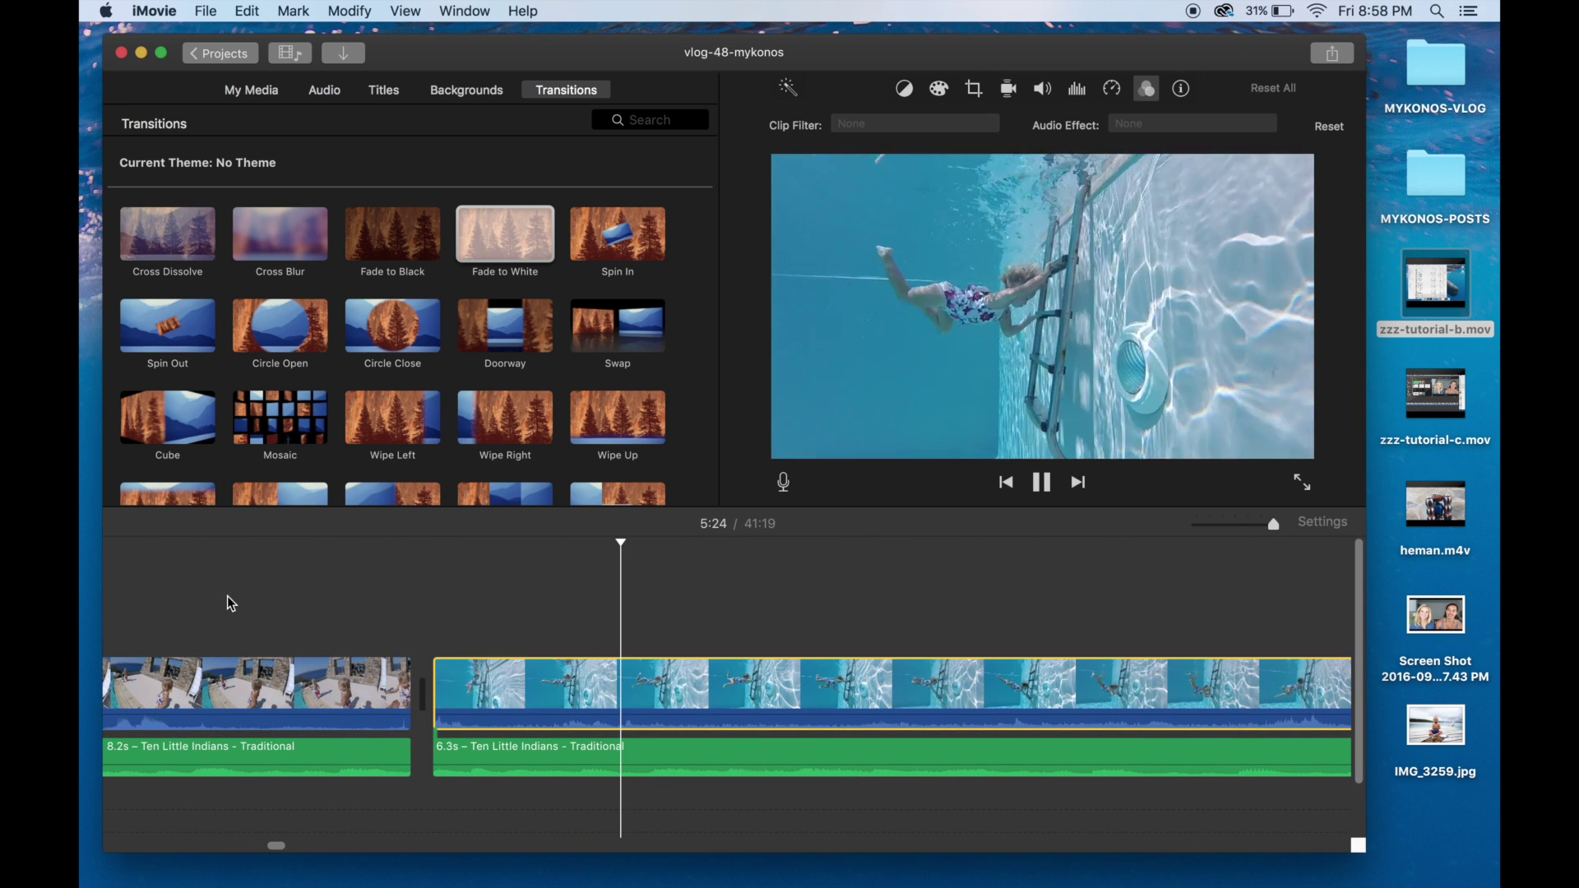
key("space")
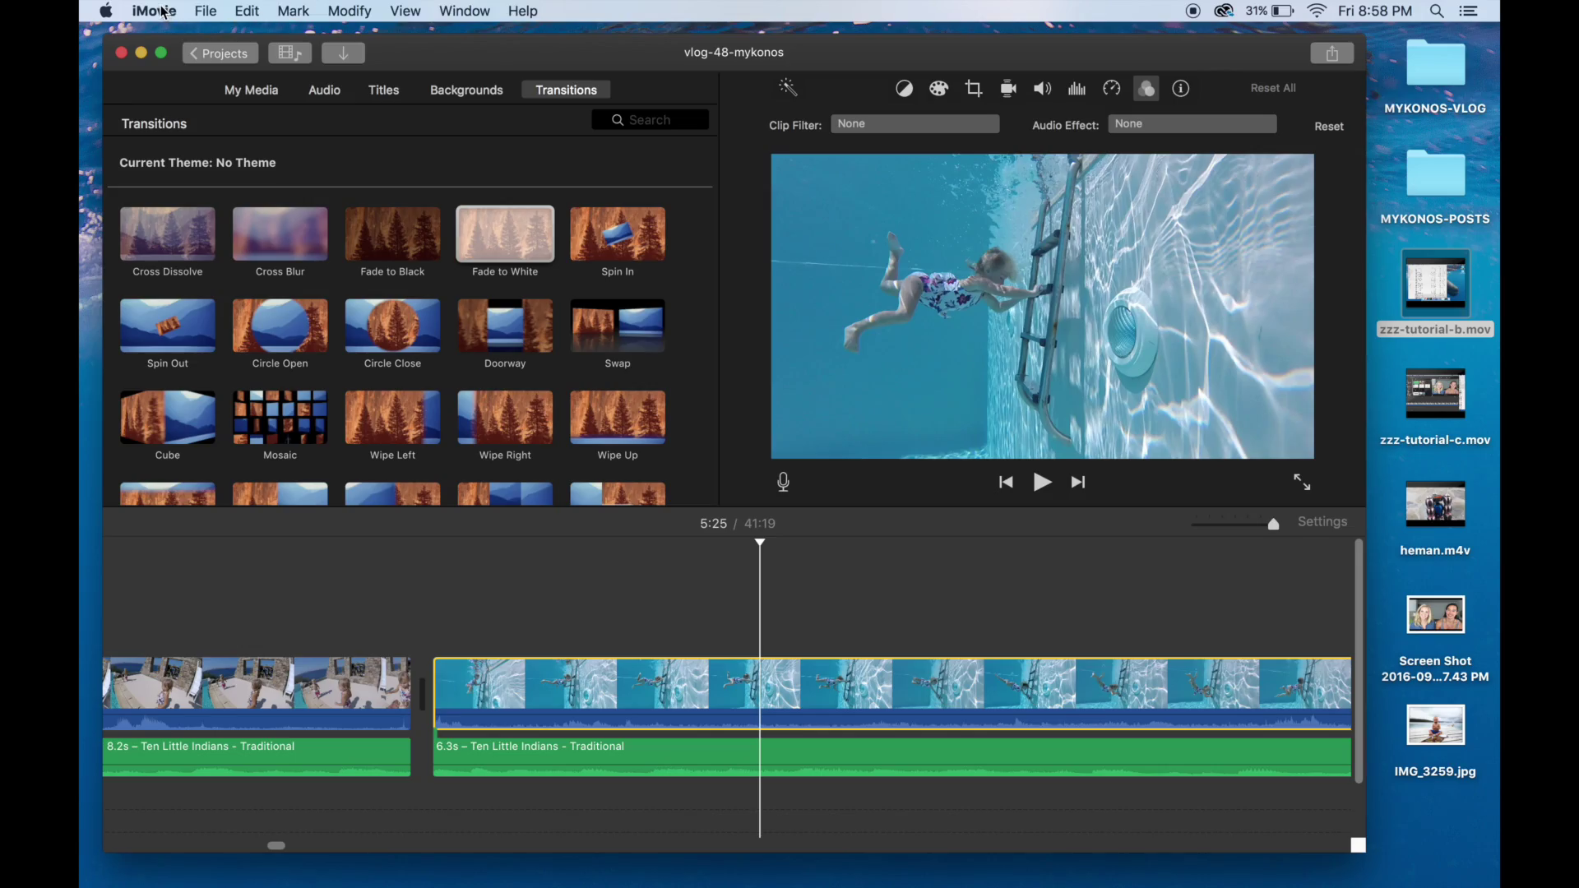